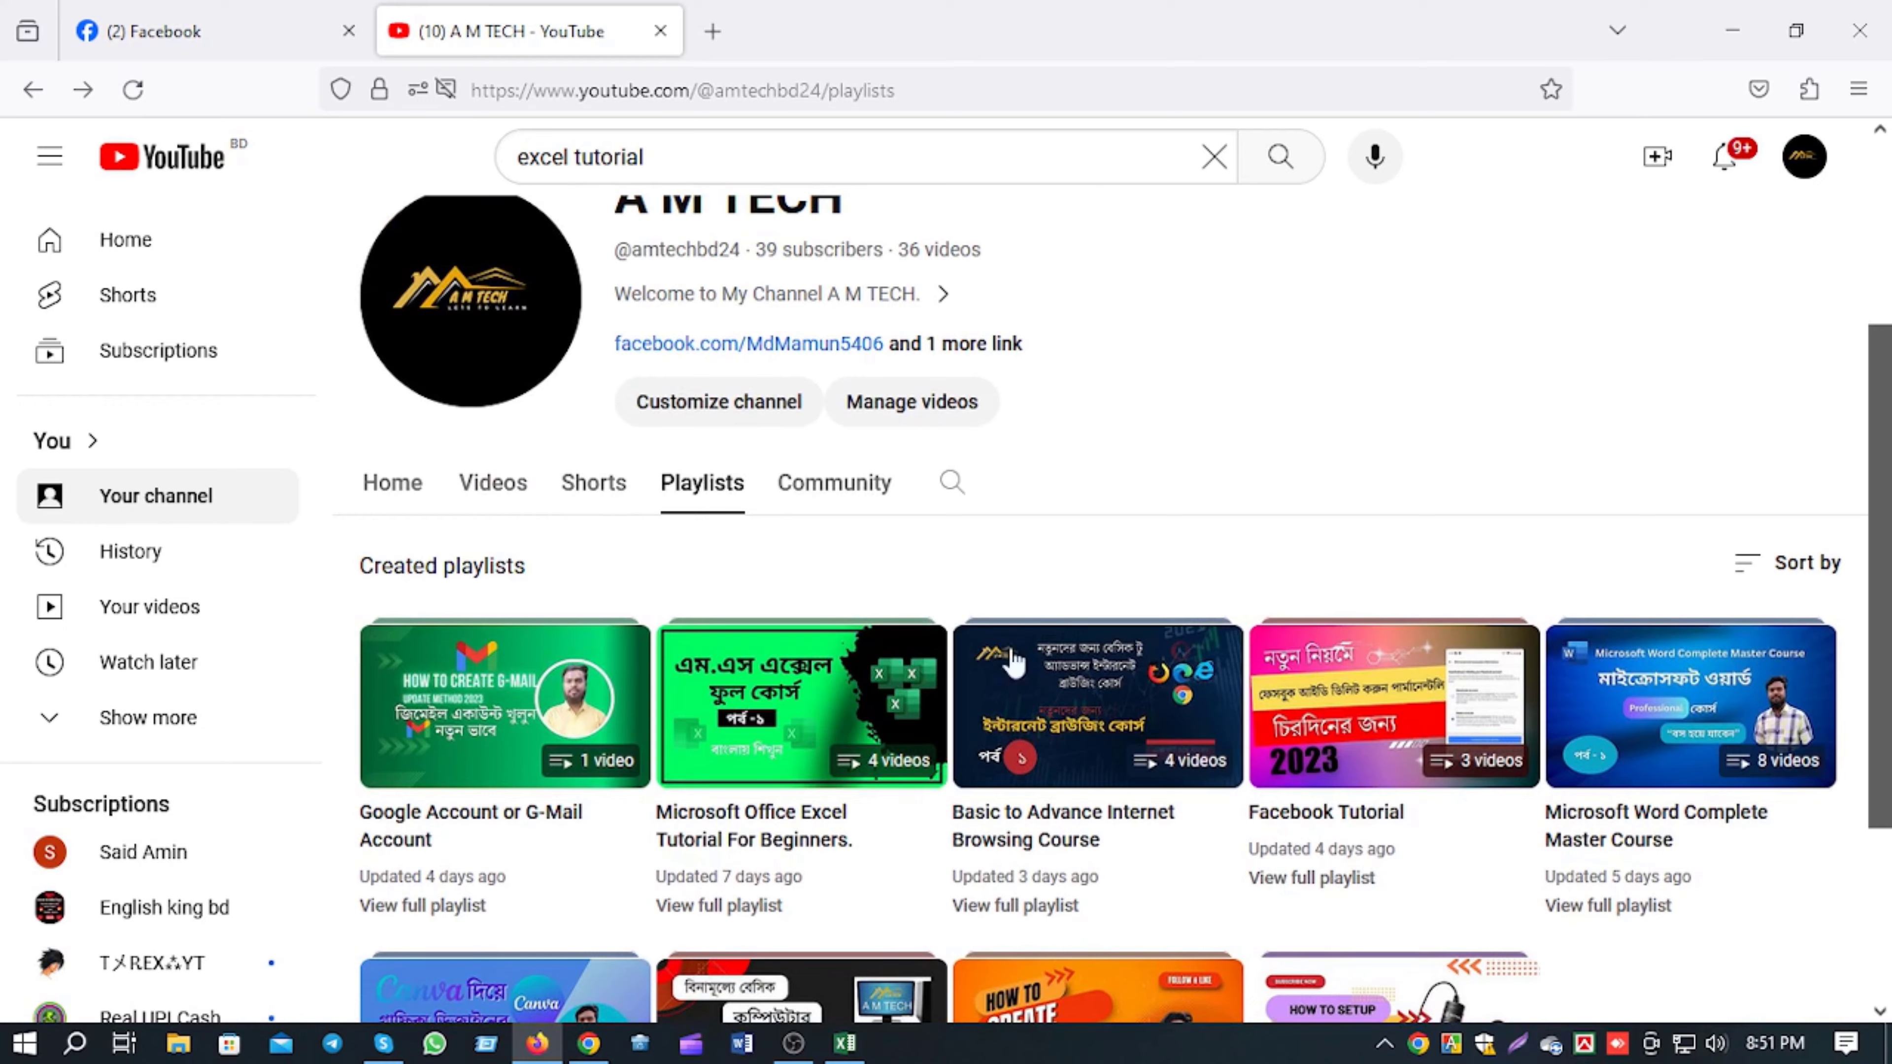
- Look over the A M TECH channel's playlists and its uploaded videos
{"action": "scroll", "coordinate": [1118, 634], "scroll_direction": "up", "scroll_amount": 3}
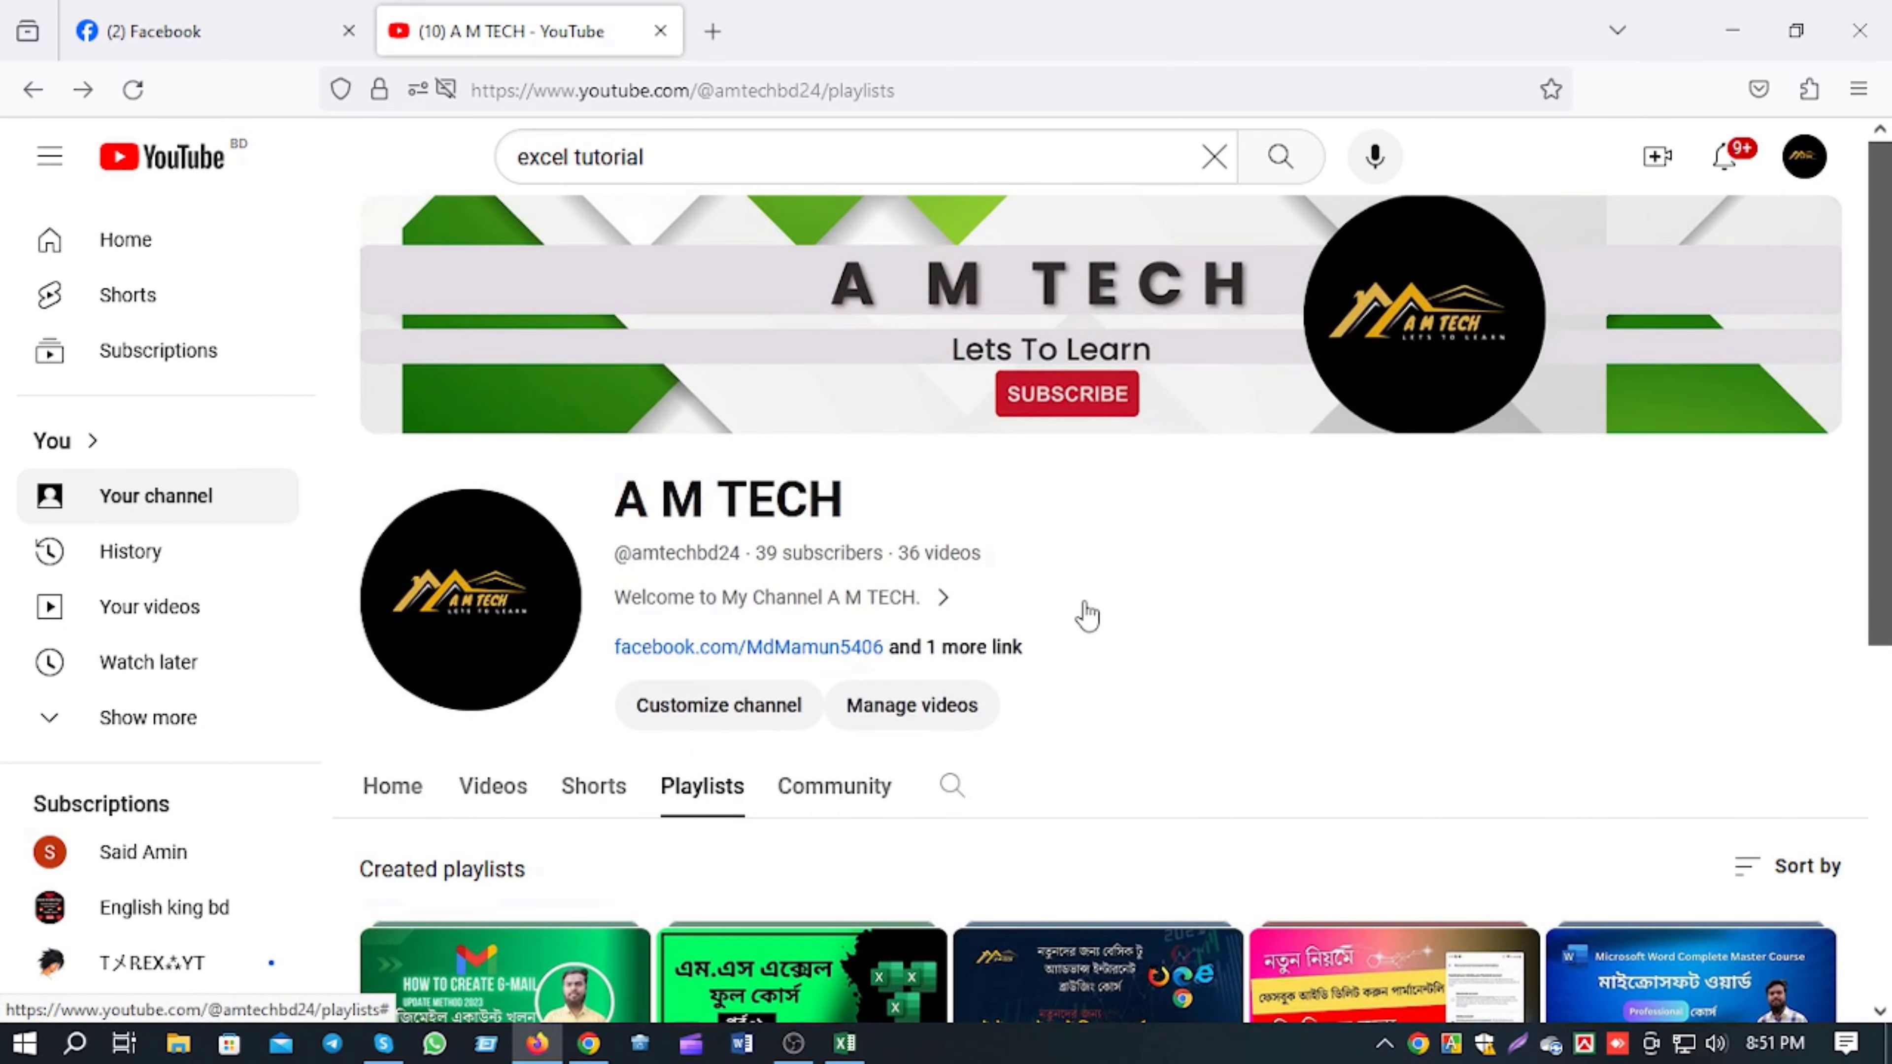
{"action": "scroll", "coordinate": [1228, 607], "scroll_direction": "down", "scroll_amount": 2}
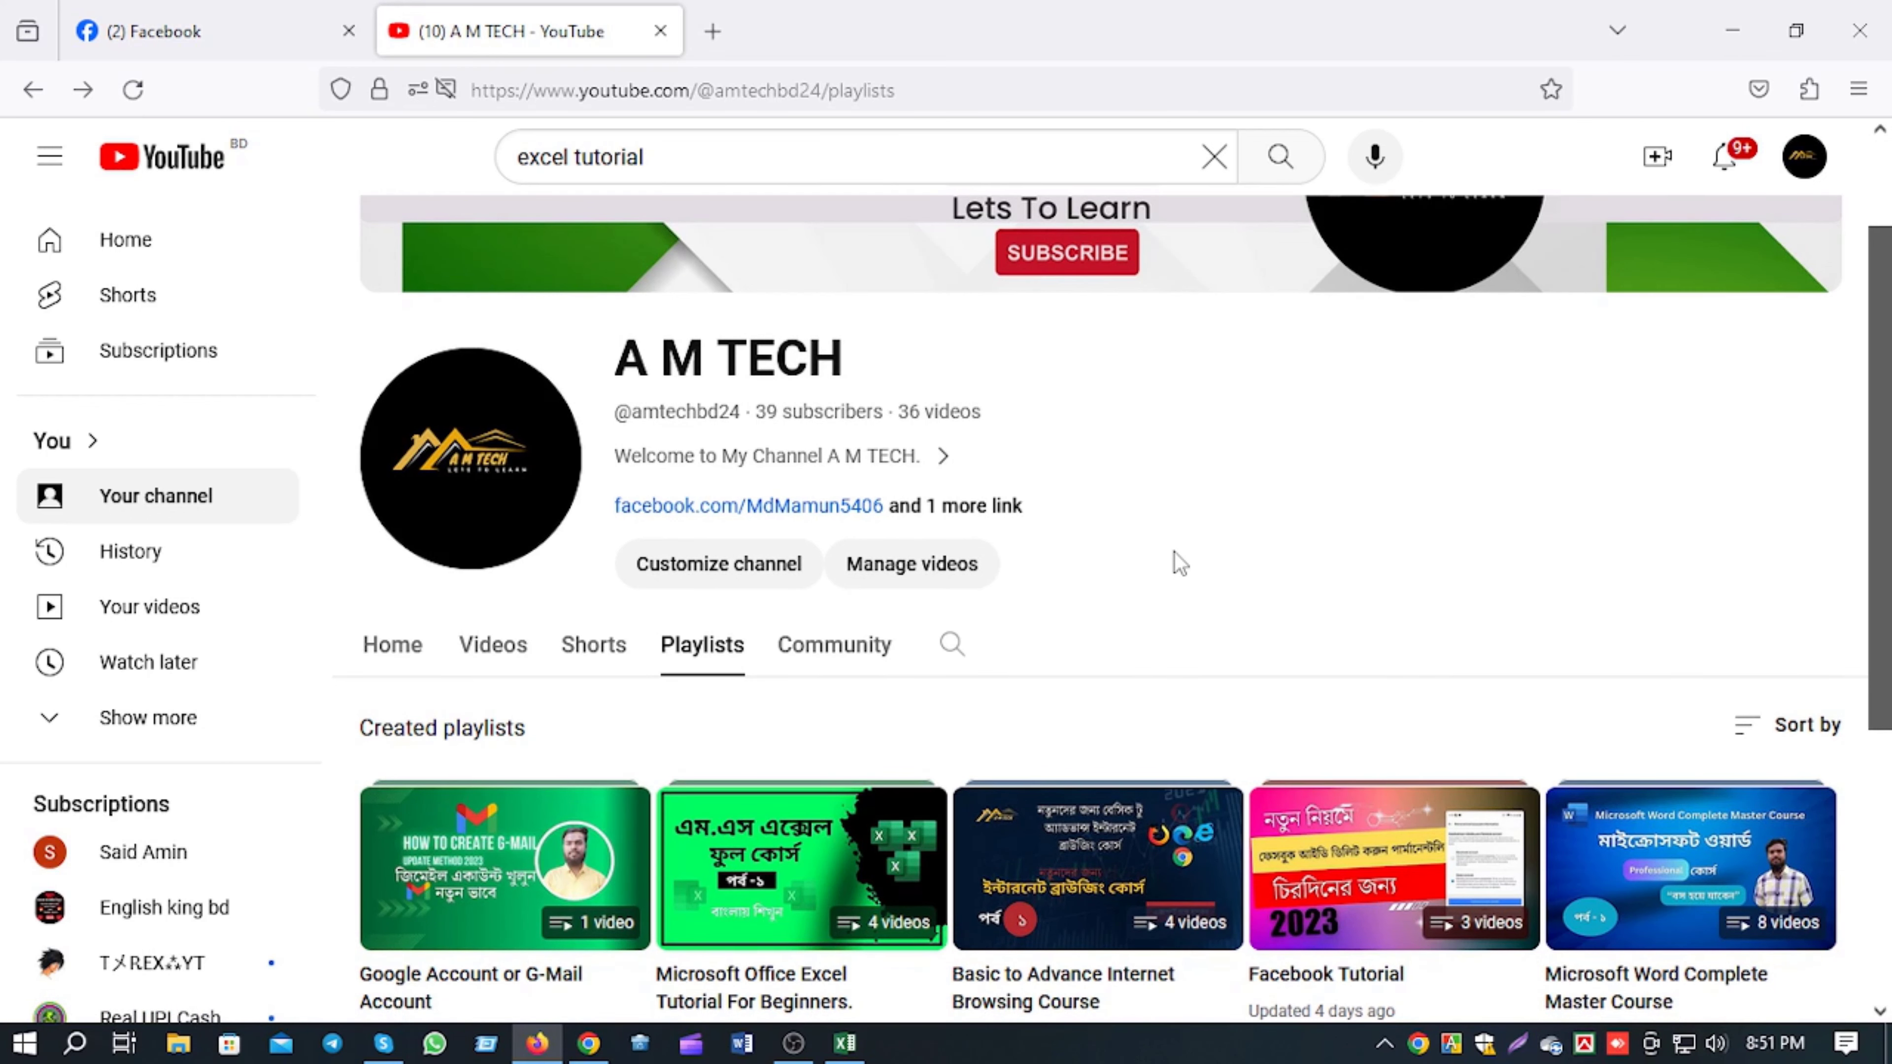
{"action": "scroll", "coordinate": [1176, 553], "scroll_direction": "up", "scroll_amount": 2}
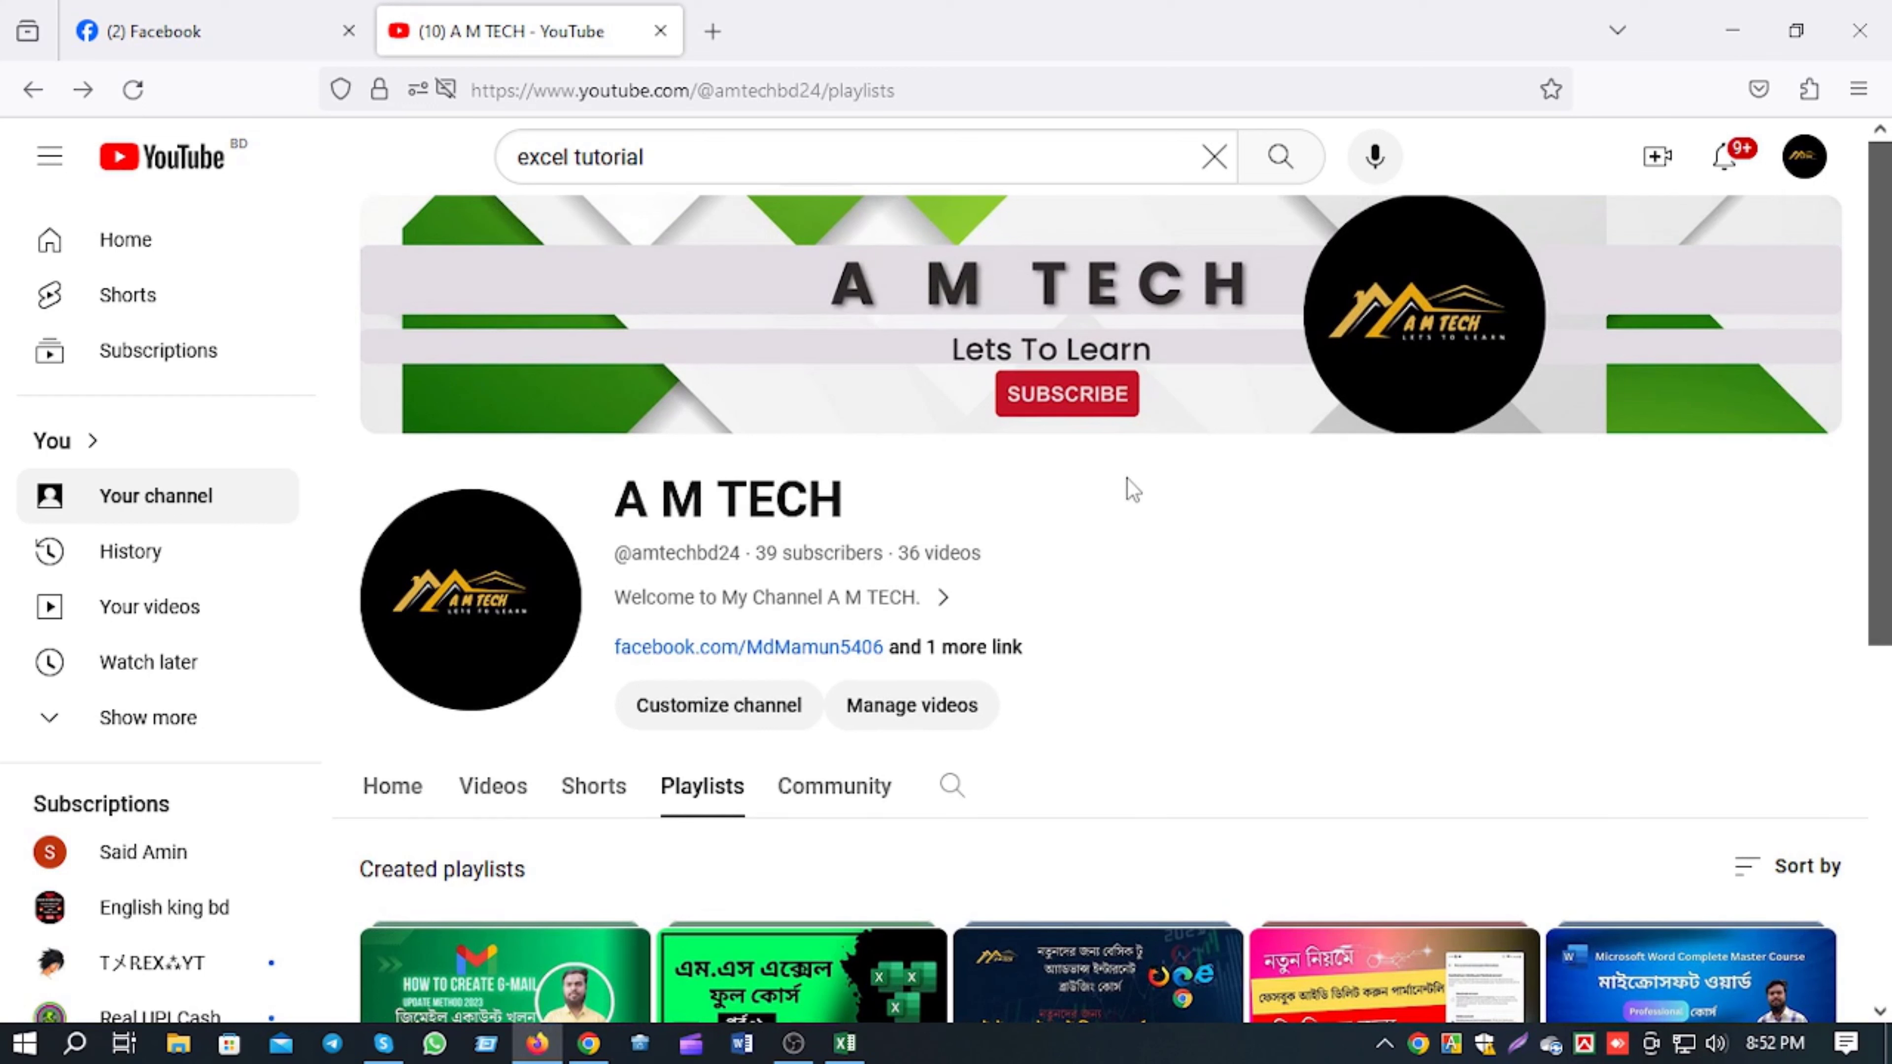
{"action": "left_click", "coordinate": [495, 788]}
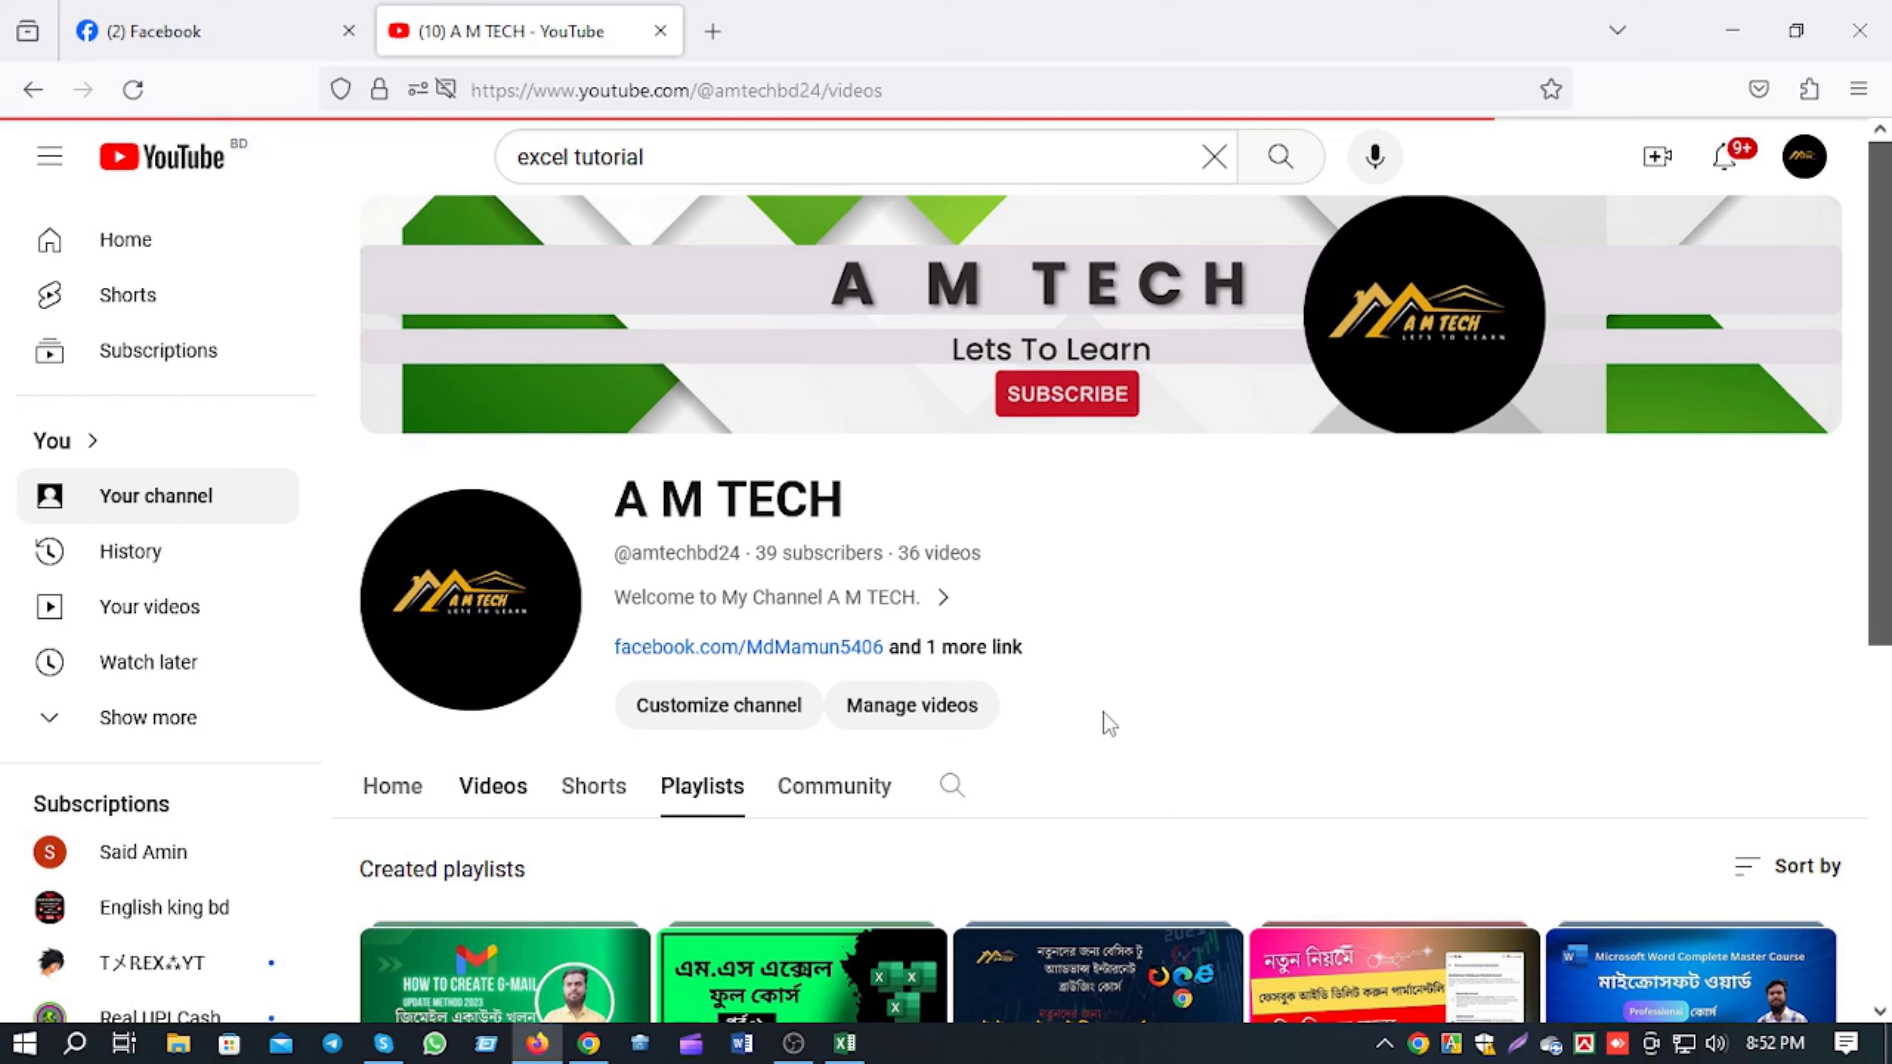
{"action": "scroll", "coordinate": [1094, 720], "scroll_direction": "down", "scroll_amount": 8}
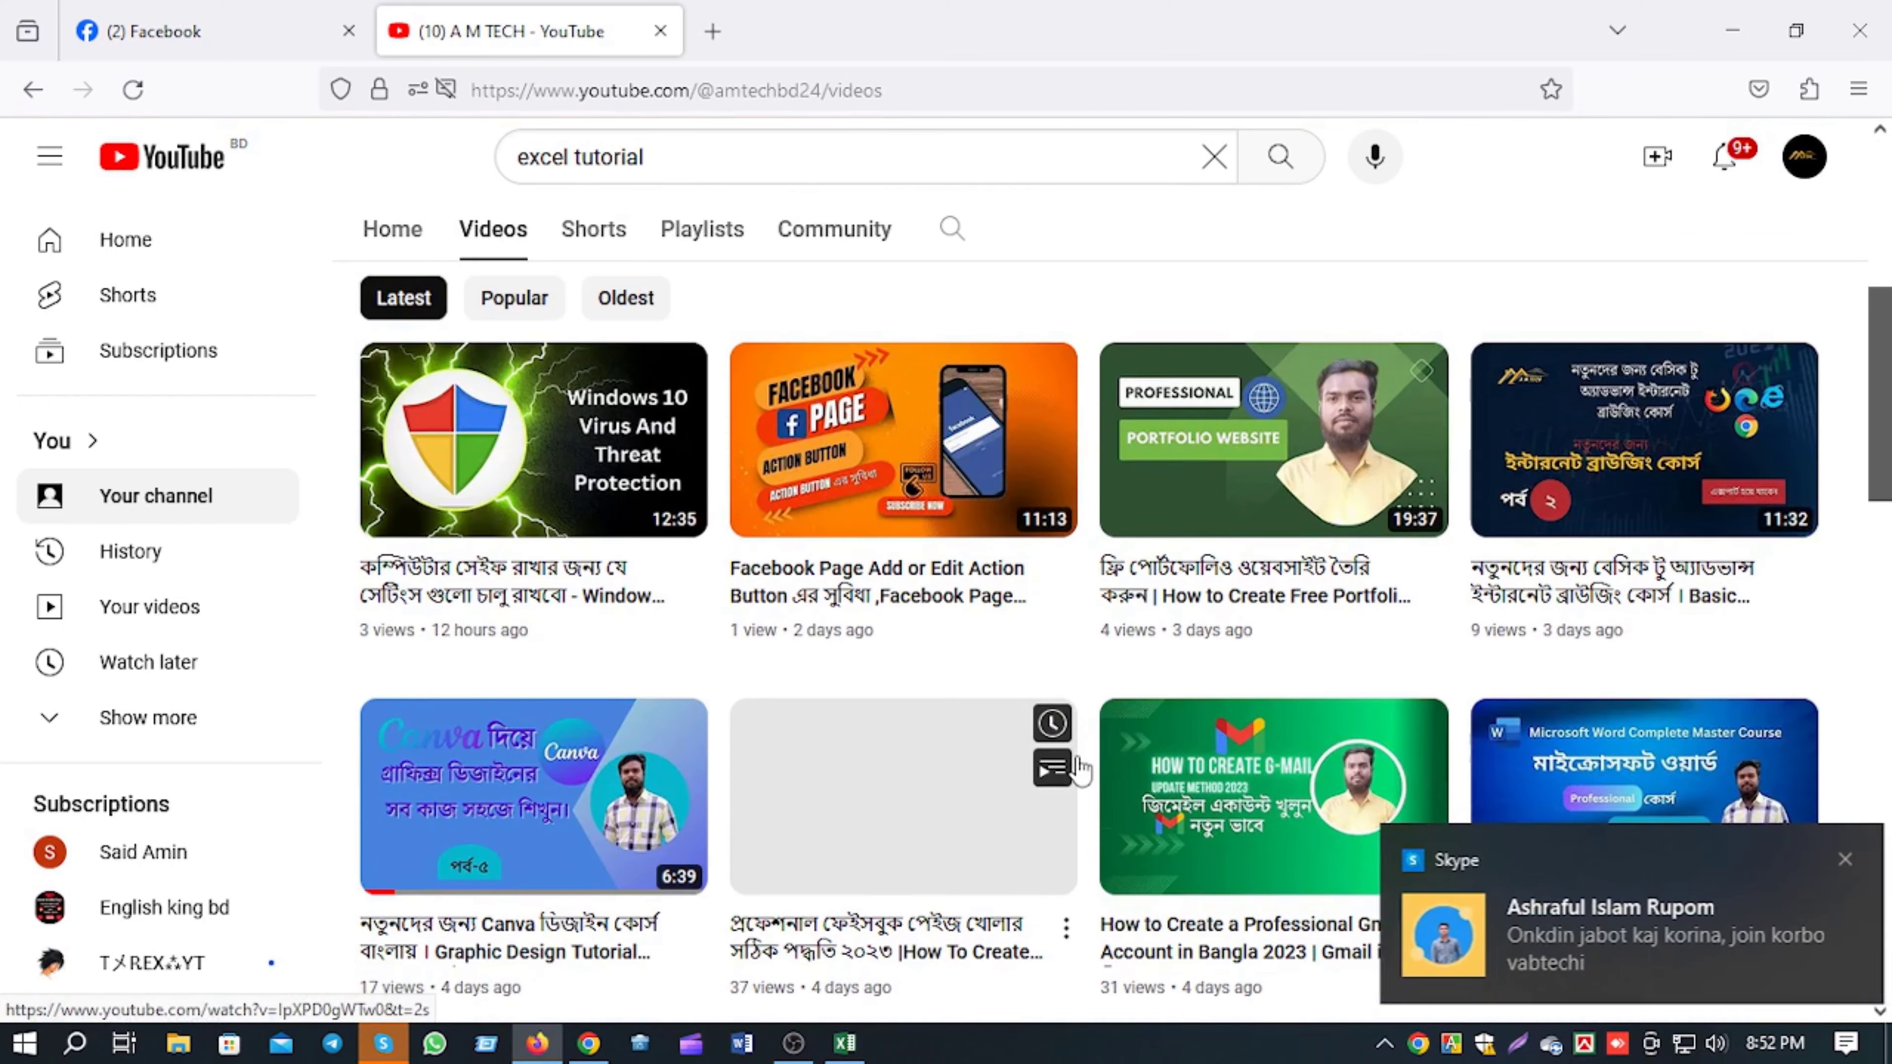
{"action": "left_click", "coordinate": [1831, 859]}
{"action": "scroll", "coordinate": [895, 835], "scroll_direction": "down", "scroll_amount": 3}
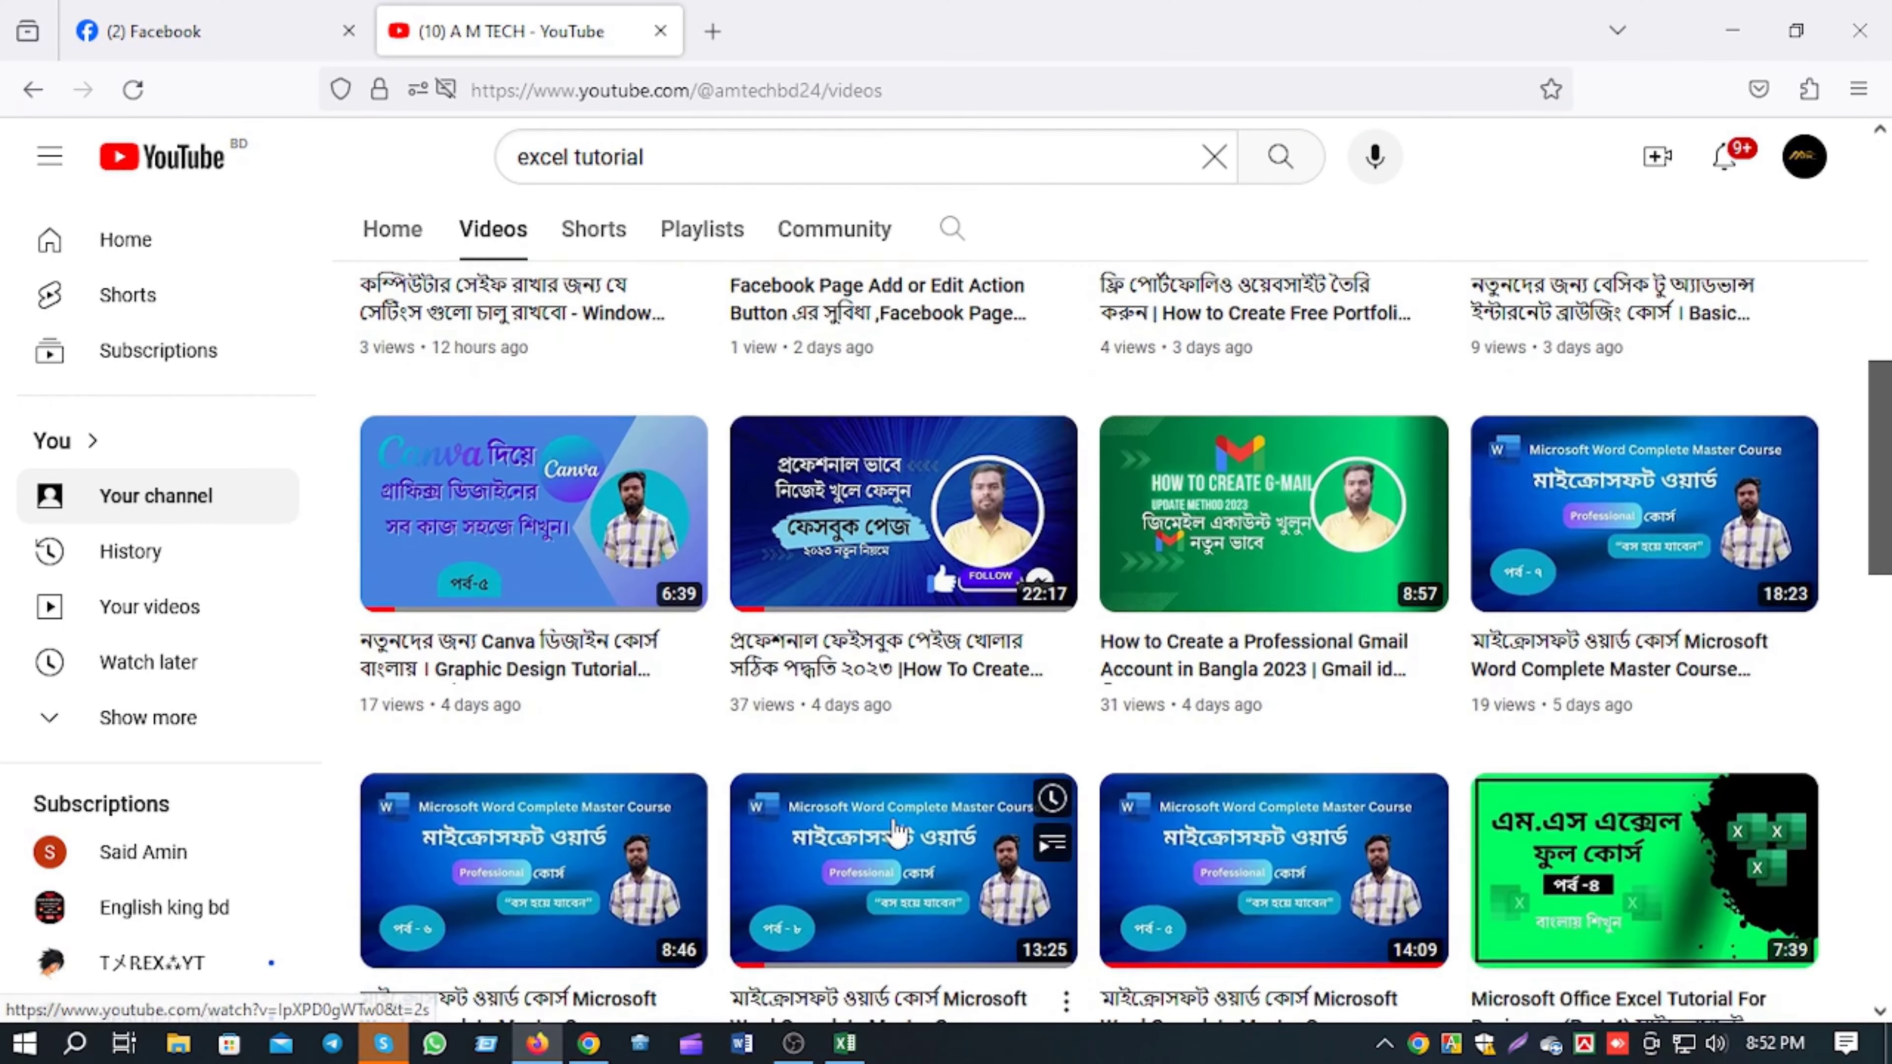
{"action": "scroll", "coordinate": [875, 836], "scroll_direction": "up", "scroll_amount": 4}
{"action": "scroll", "coordinate": [873, 837], "scroll_direction": "up", "scroll_amount": 7}
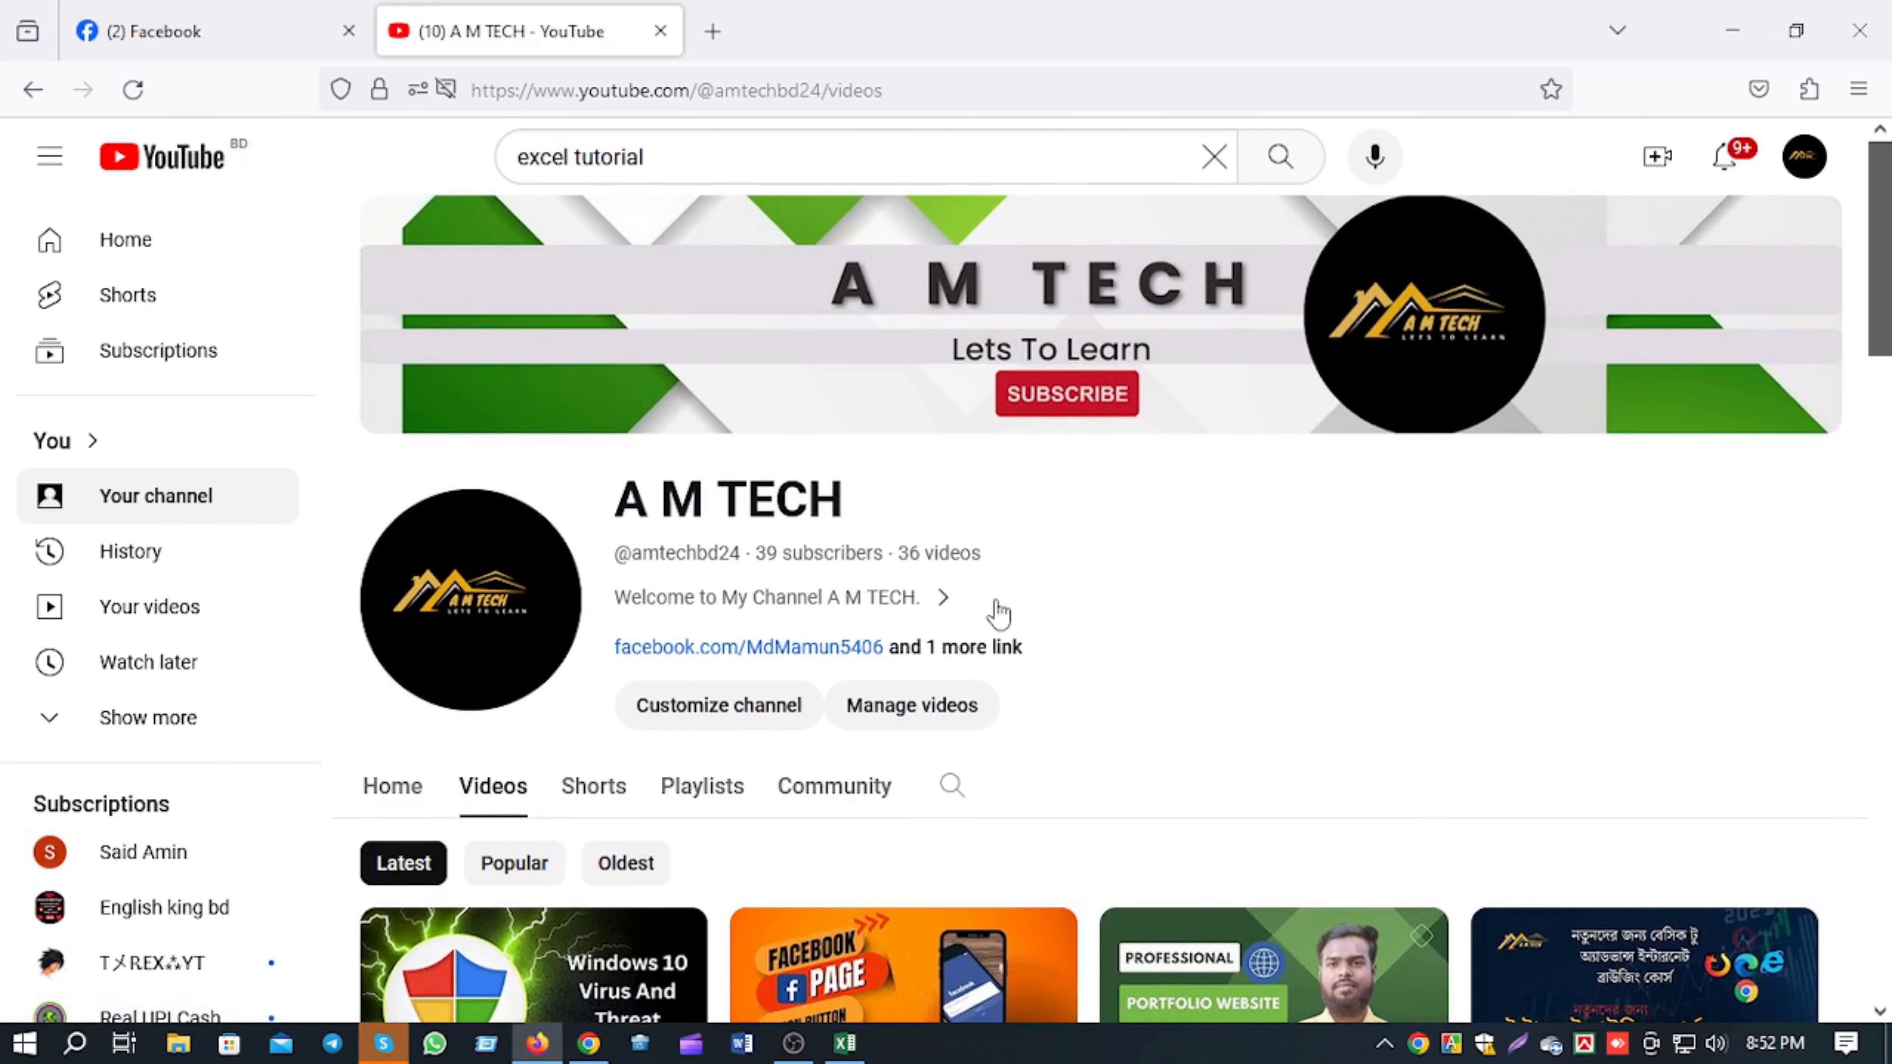
- Switch to the Excel worksheet and dismiss the pending Skype alert
{"action": "left_click", "coordinate": [844, 1044]}
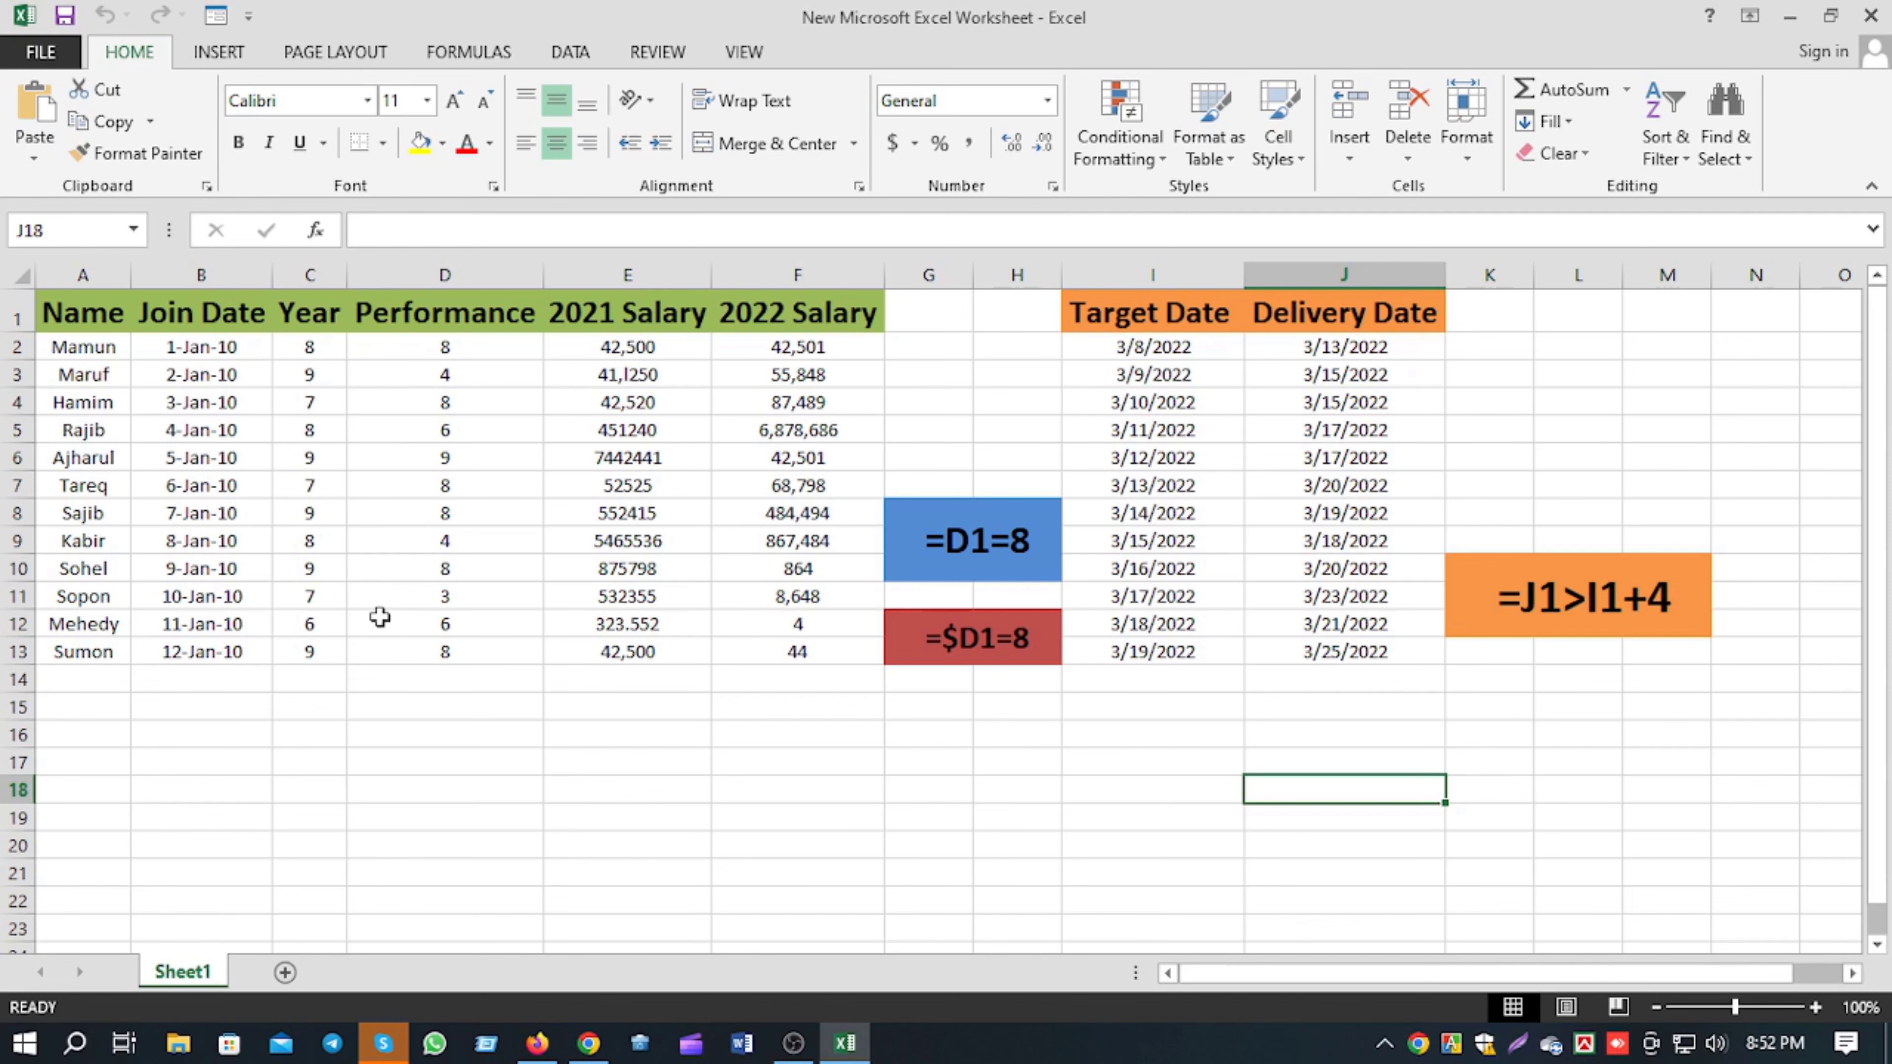
{"action": "left_click", "coordinate": [383, 1047]}
{"action": "left_click", "coordinate": [1823, 22]}
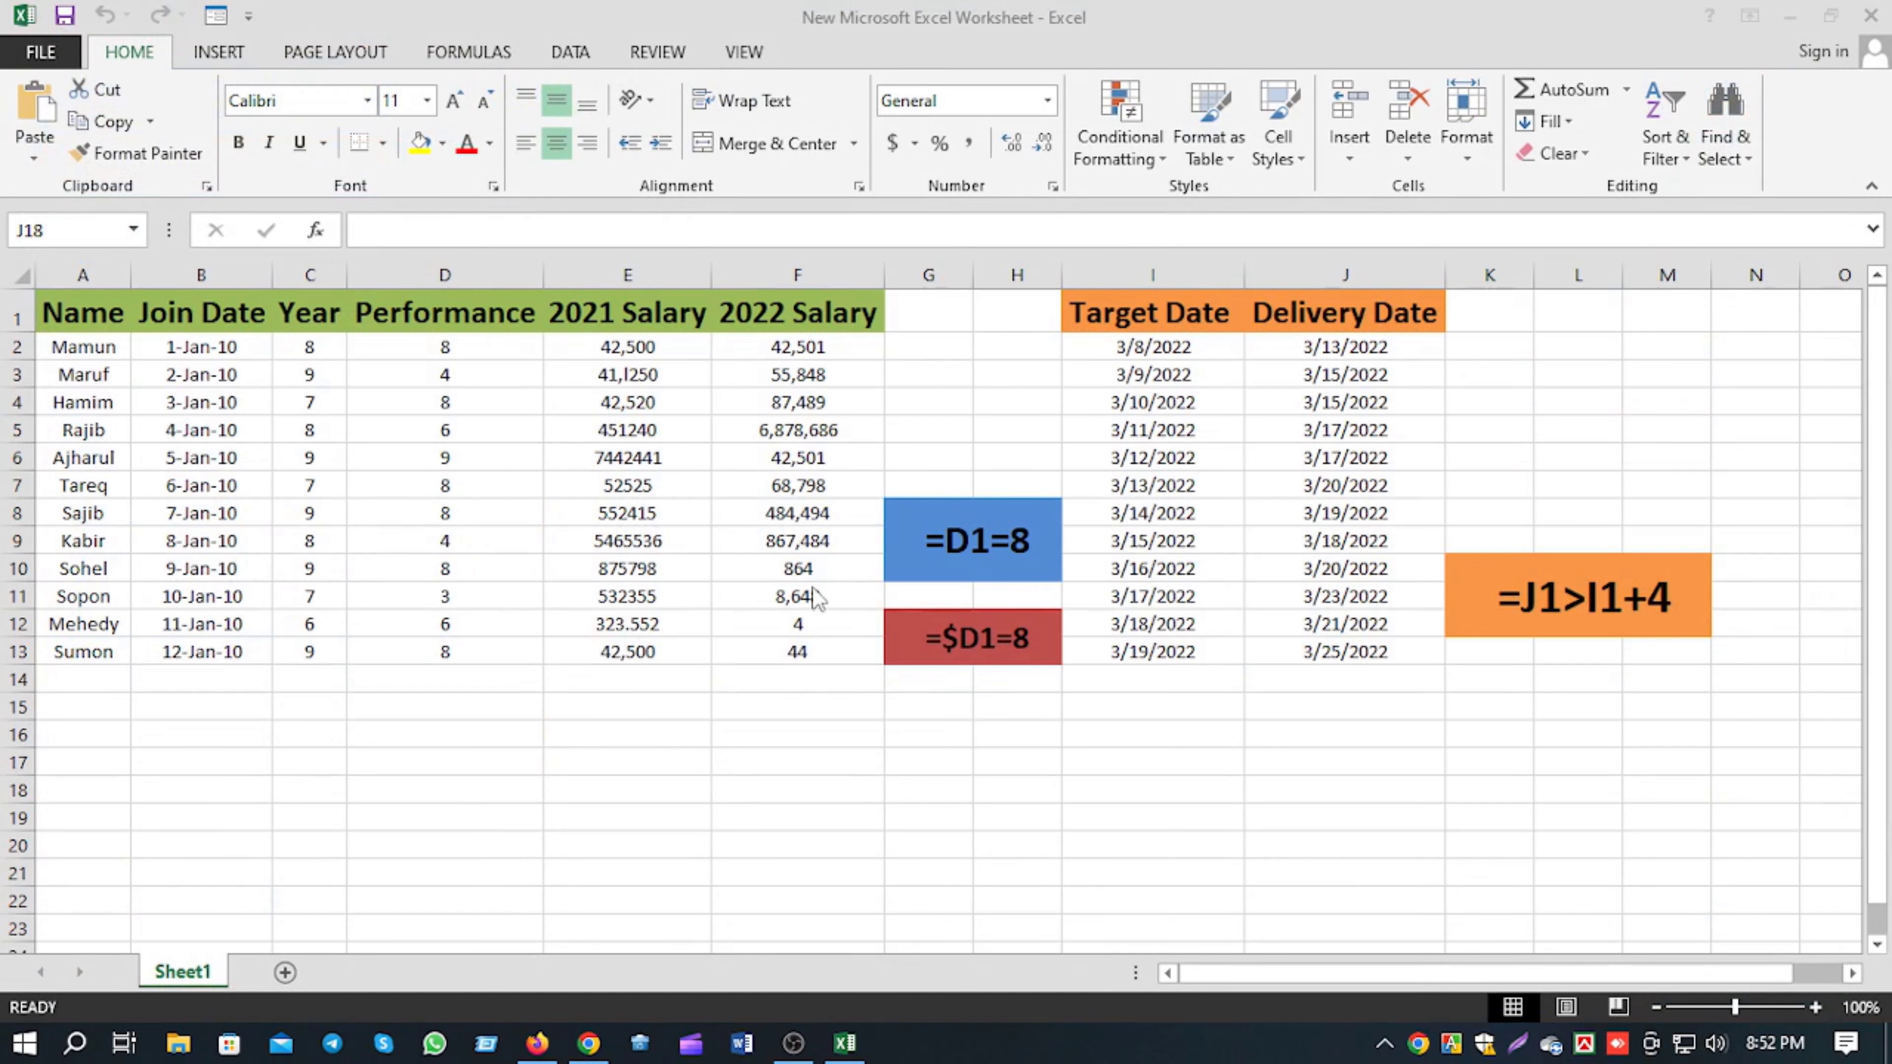
- Correct the 2022 Salary values: F12 to 42545, F10 to 864545 and F13 to 445750
{"action": "double_click", "coordinate": [818, 624]}
{"action": "type", "text": "2545"}
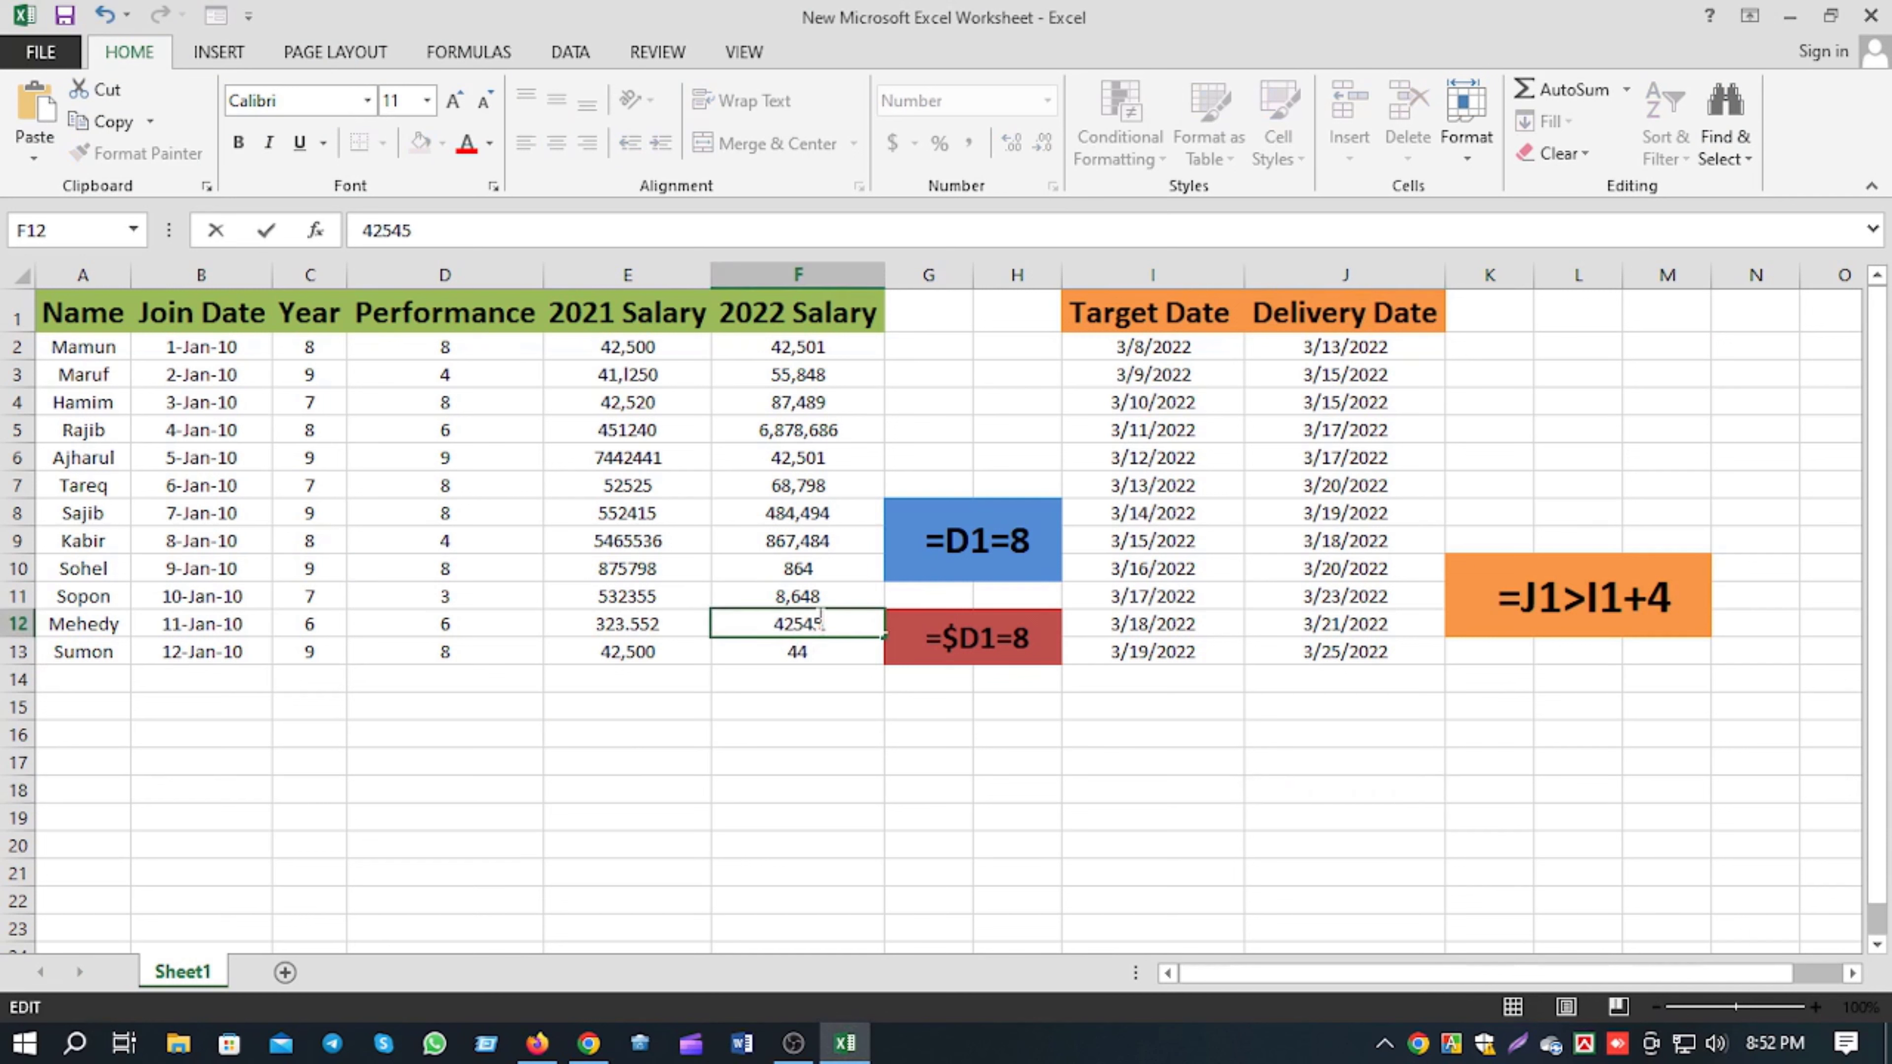
{"action": "left_click", "coordinate": [840, 570]}
{"action": "double_click", "coordinate": [842, 570]}
{"action": "type", "text": "545"}
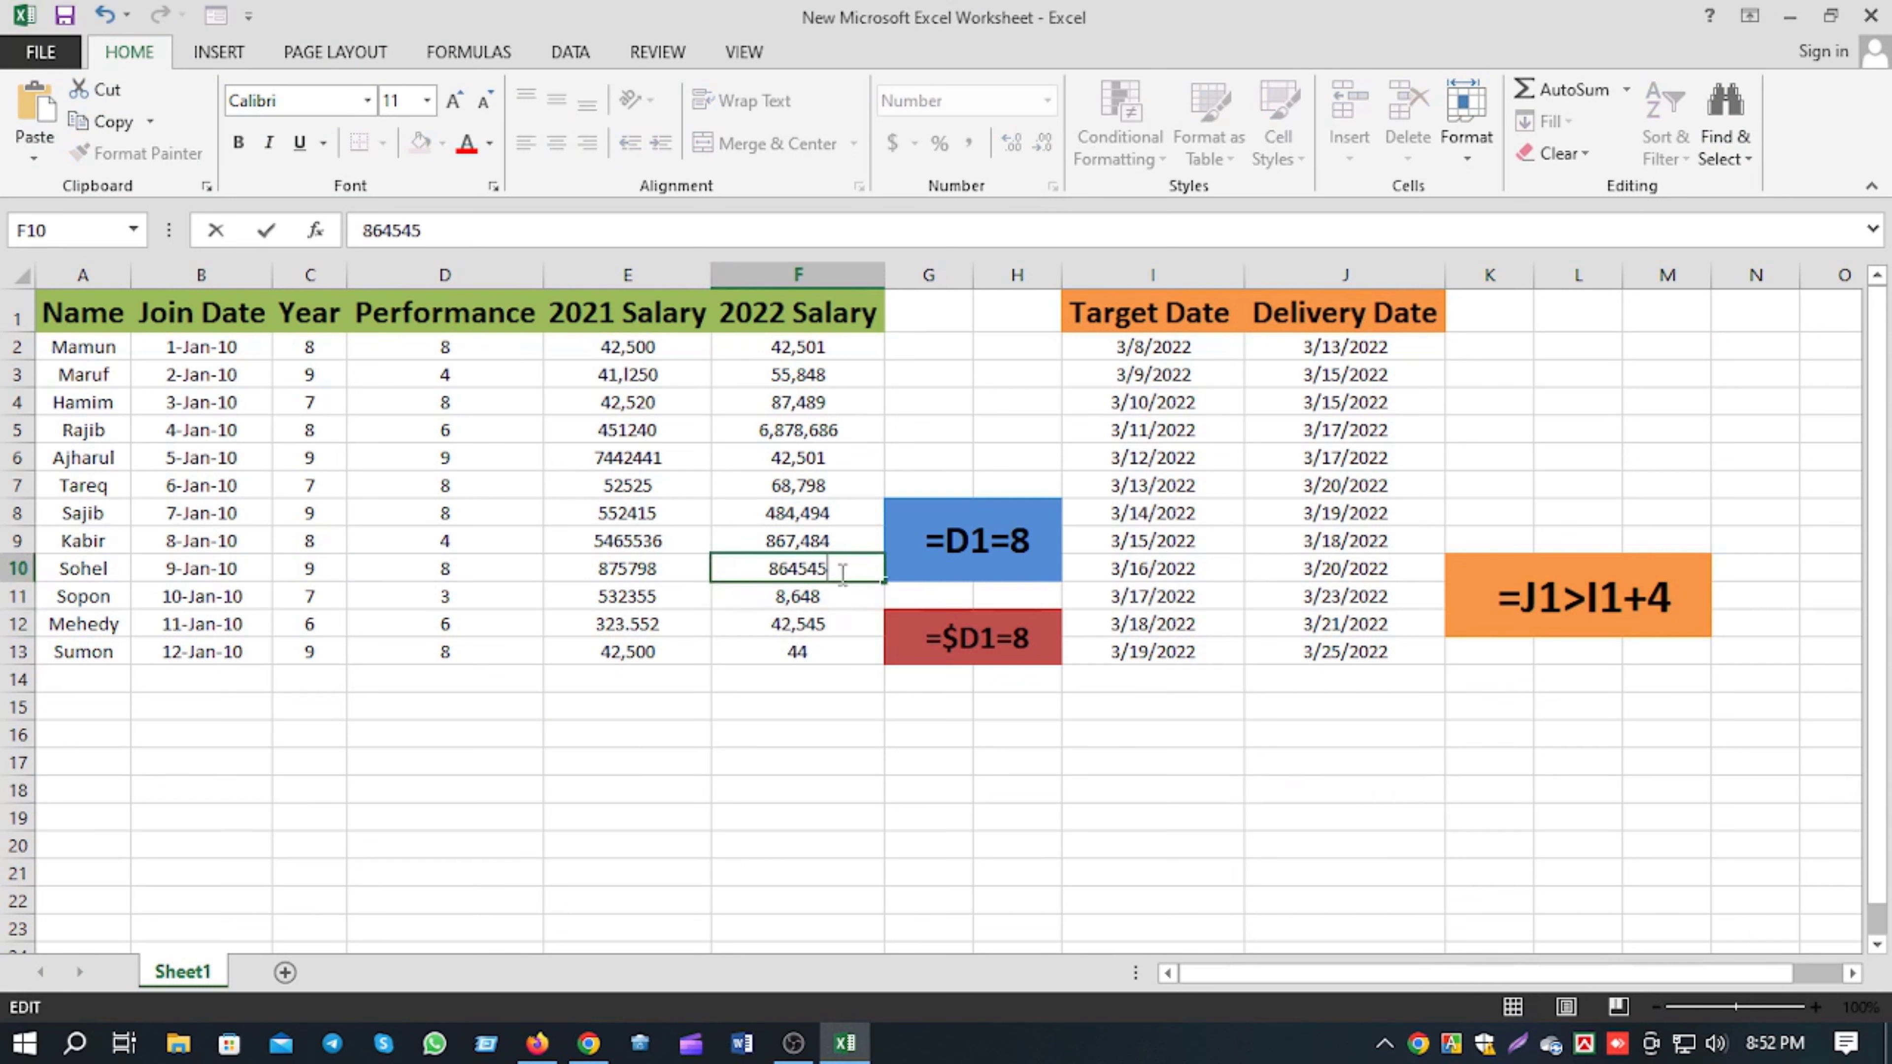
{"action": "double_click", "coordinate": [810, 651]}
{"action": "type", "text": "575"}
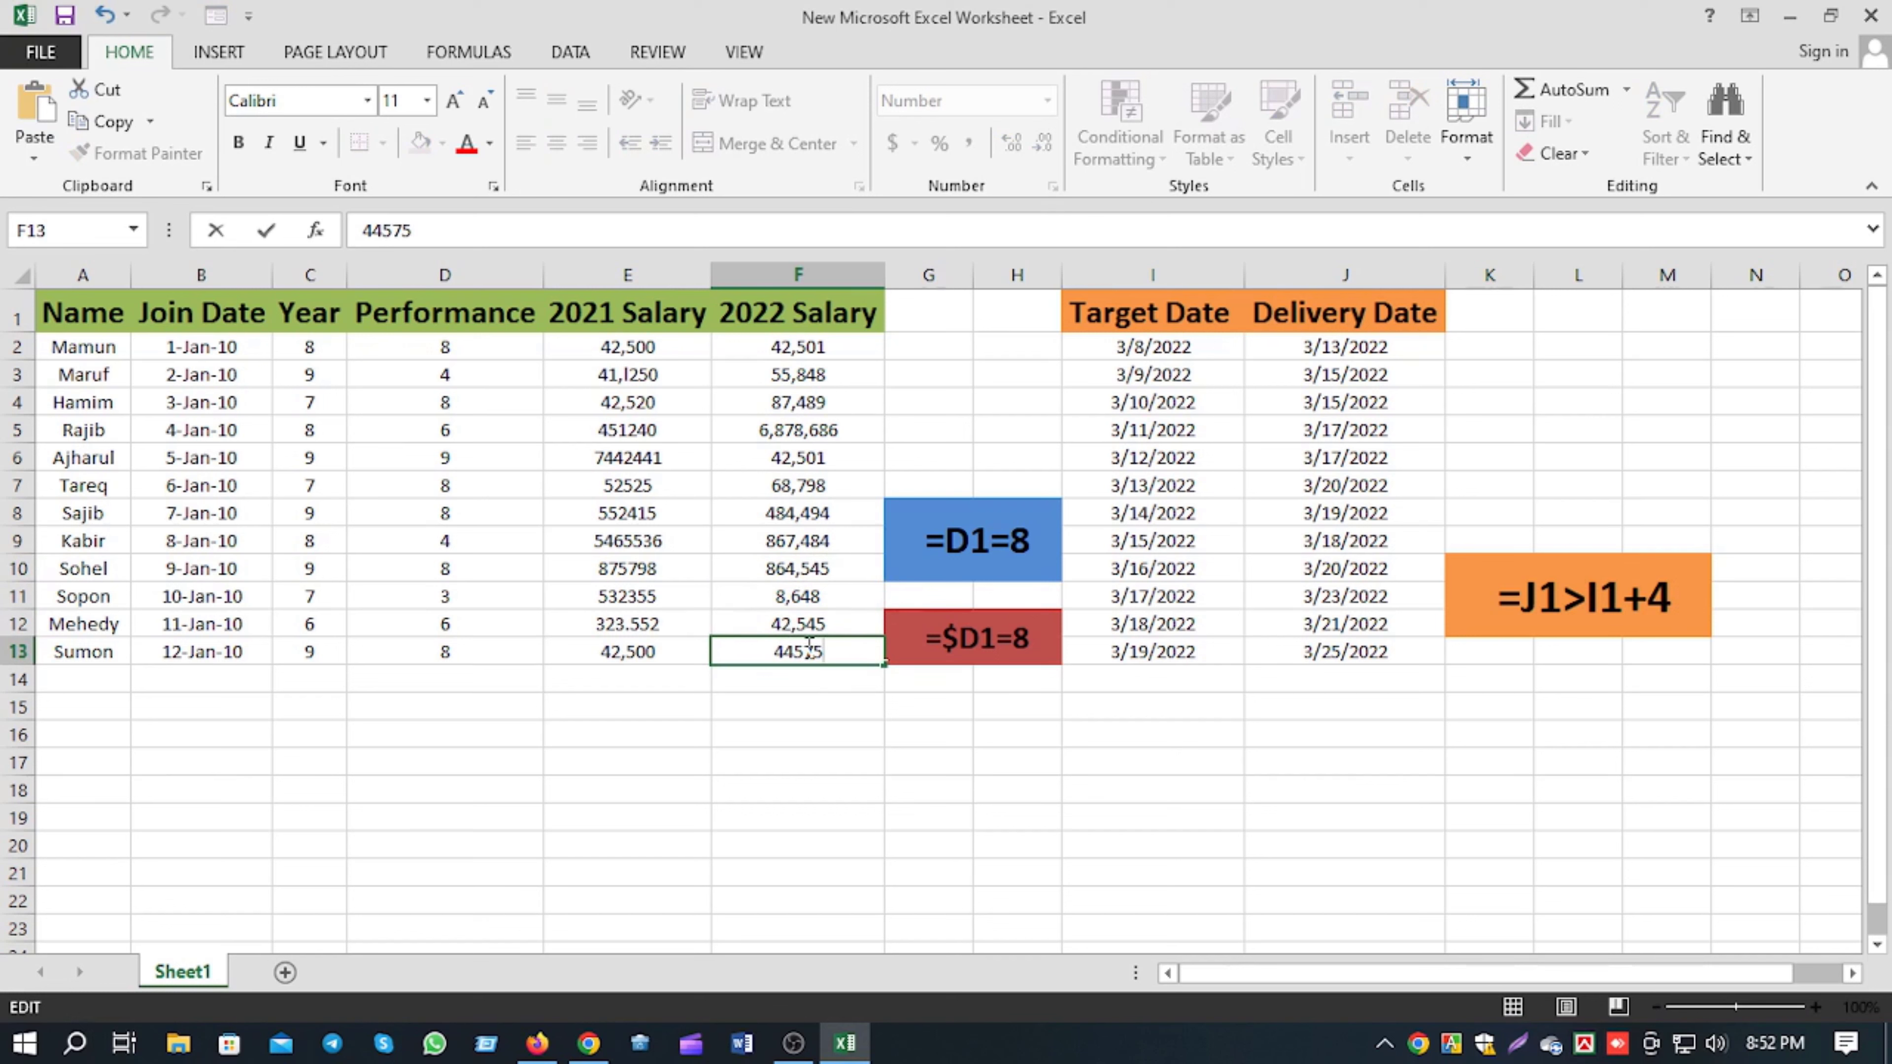
{"action": "type", "text": "0"}
{"action": "left_click", "coordinate": [812, 737]}
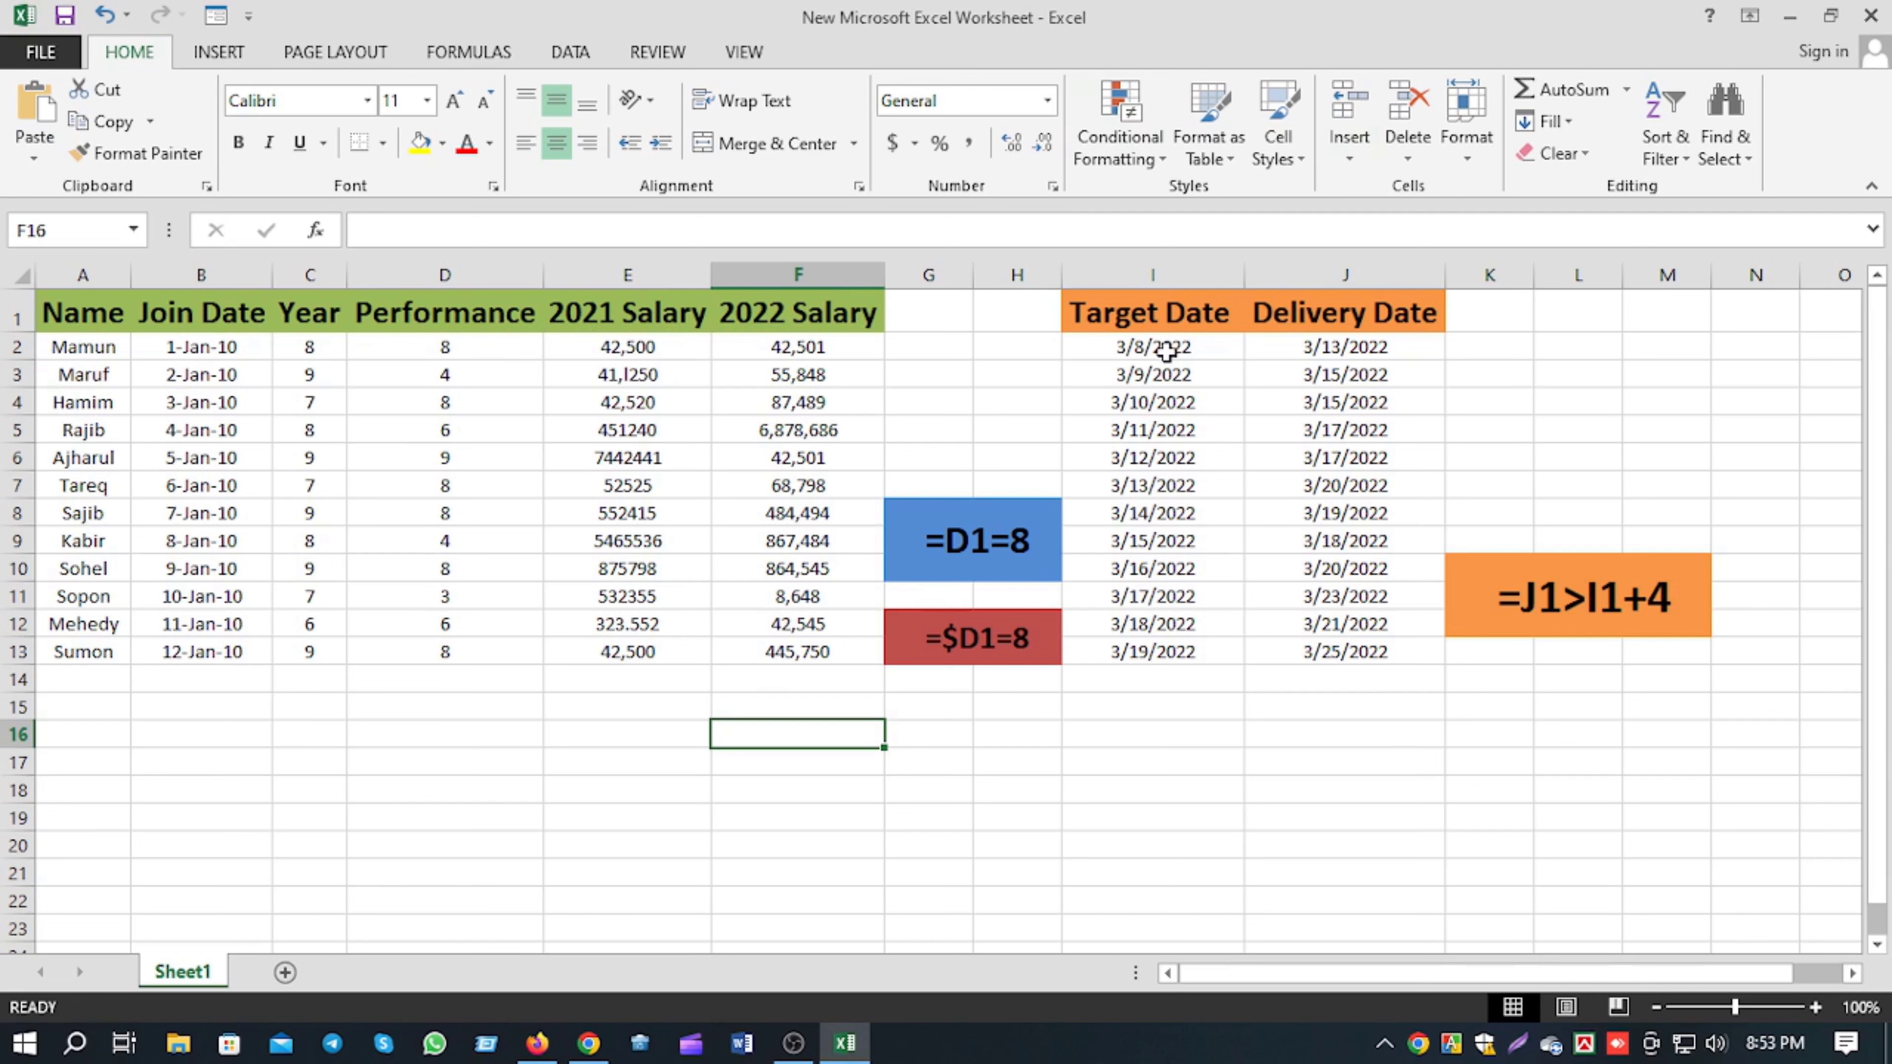
- Examine the sample formula cells beside the tables and the Target Date and Delivery Date headings
{"action": "left_click", "coordinate": [927, 459]}
{"action": "left_click_drag", "start_coordinate": [1009, 464], "coordinate": [1041, 678]}
{"action": "left_click", "coordinate": [1000, 380]}
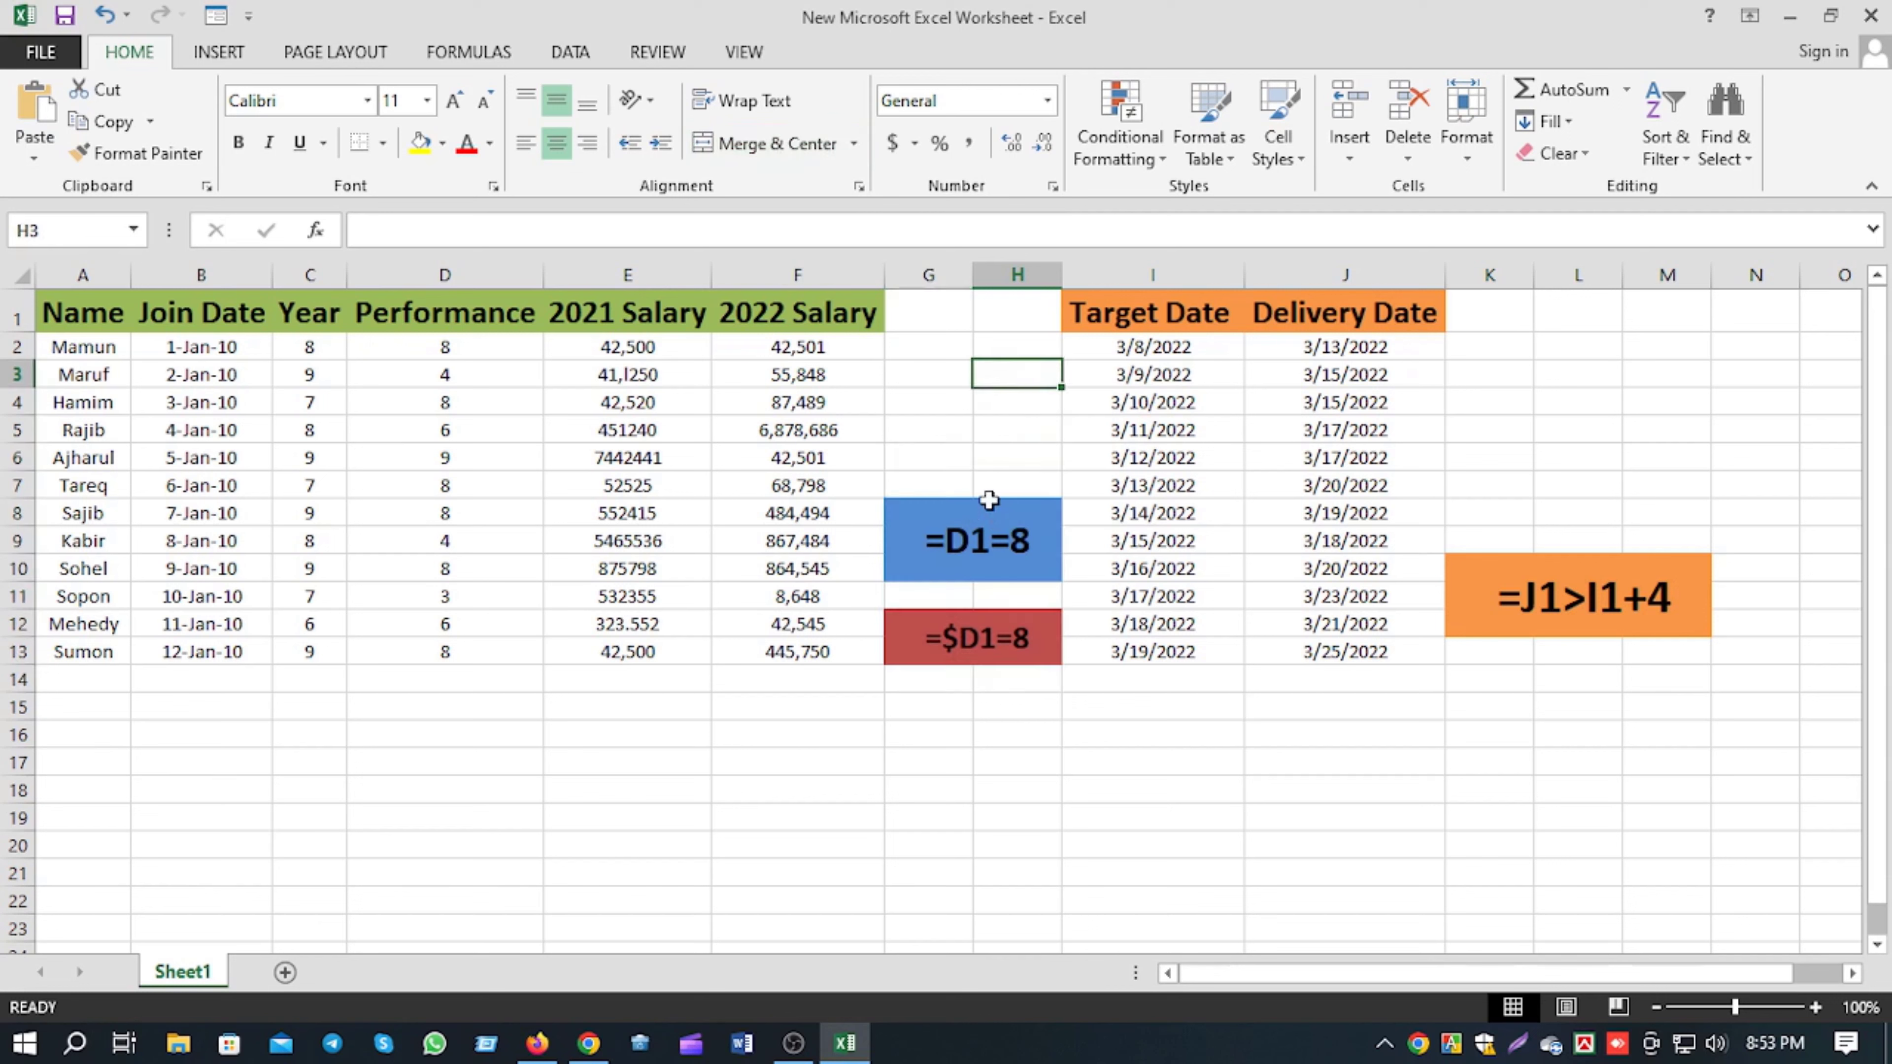
{"action": "left_click_drag", "start_coordinate": [943, 493], "coordinate": [1027, 643]}
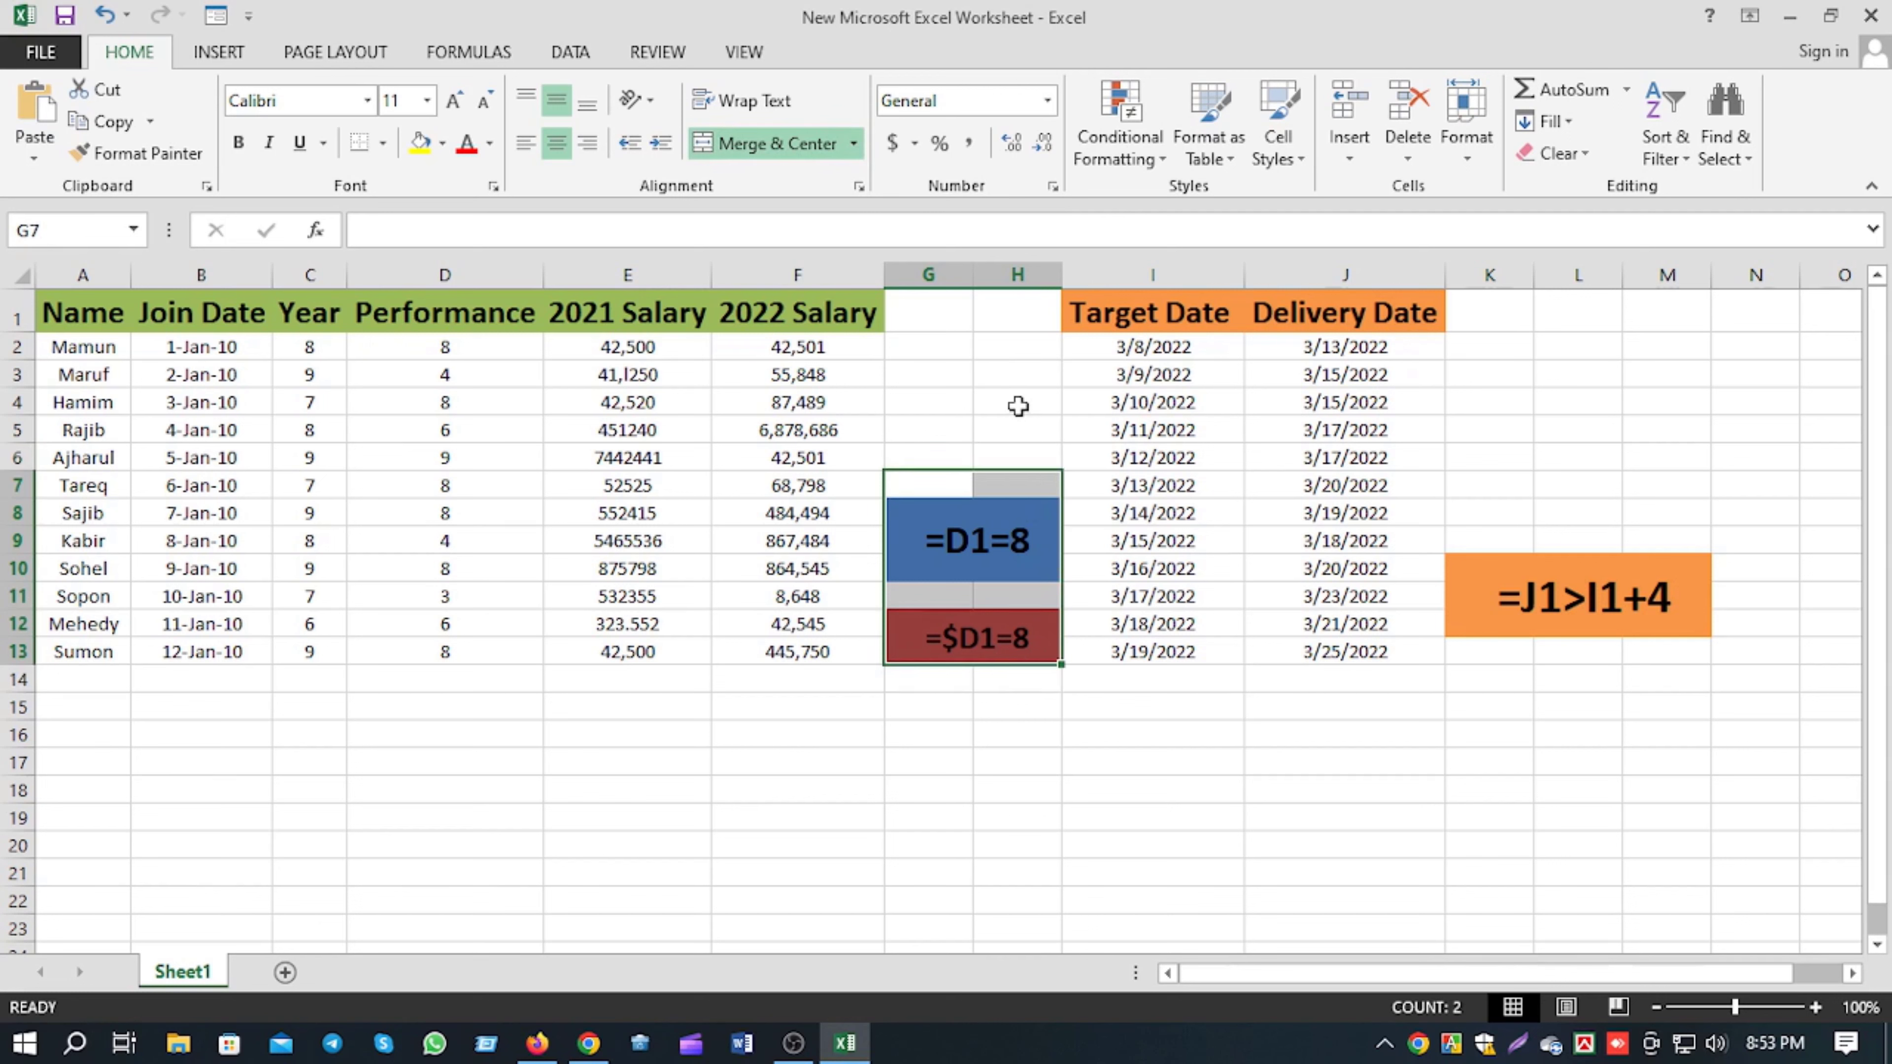
{"action": "left_click", "coordinate": [1000, 354]}
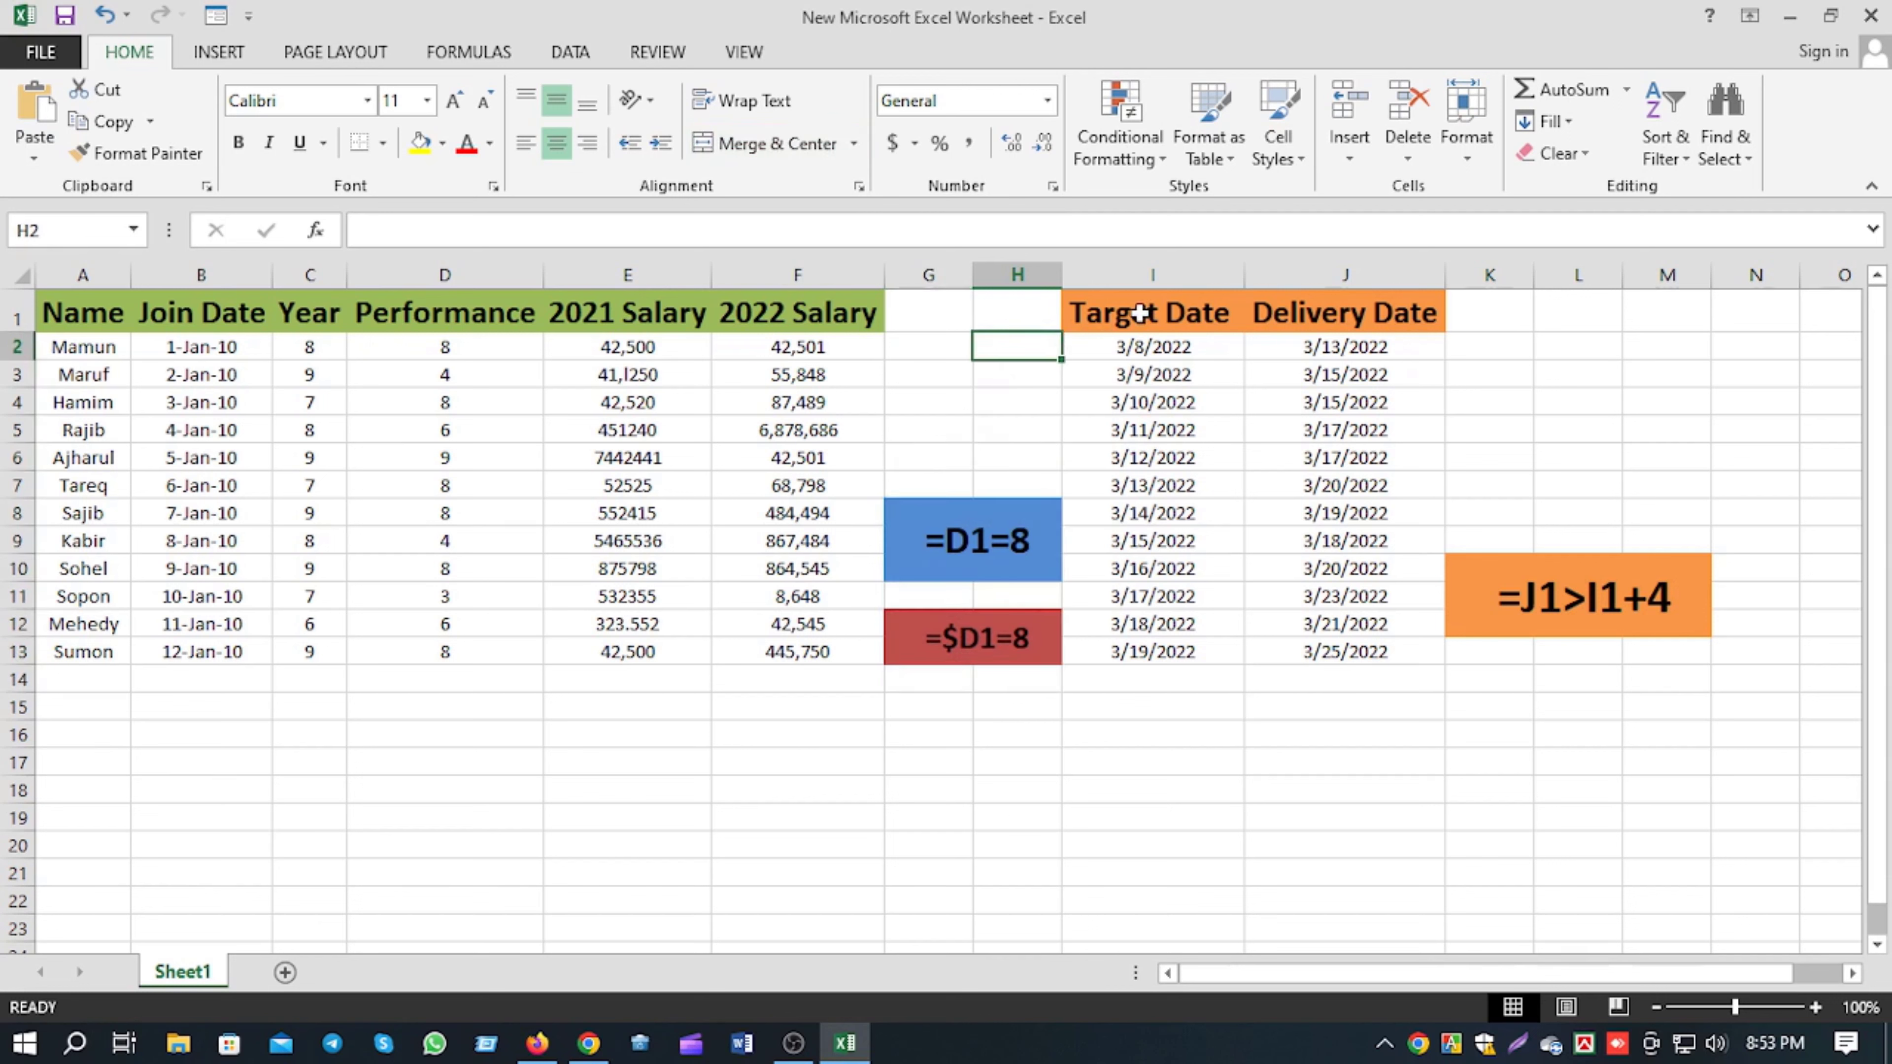
{"action": "left_click_drag", "start_coordinate": [1139, 313], "coordinate": [1266, 314]}
{"action": "left_click", "coordinate": [1264, 852]}
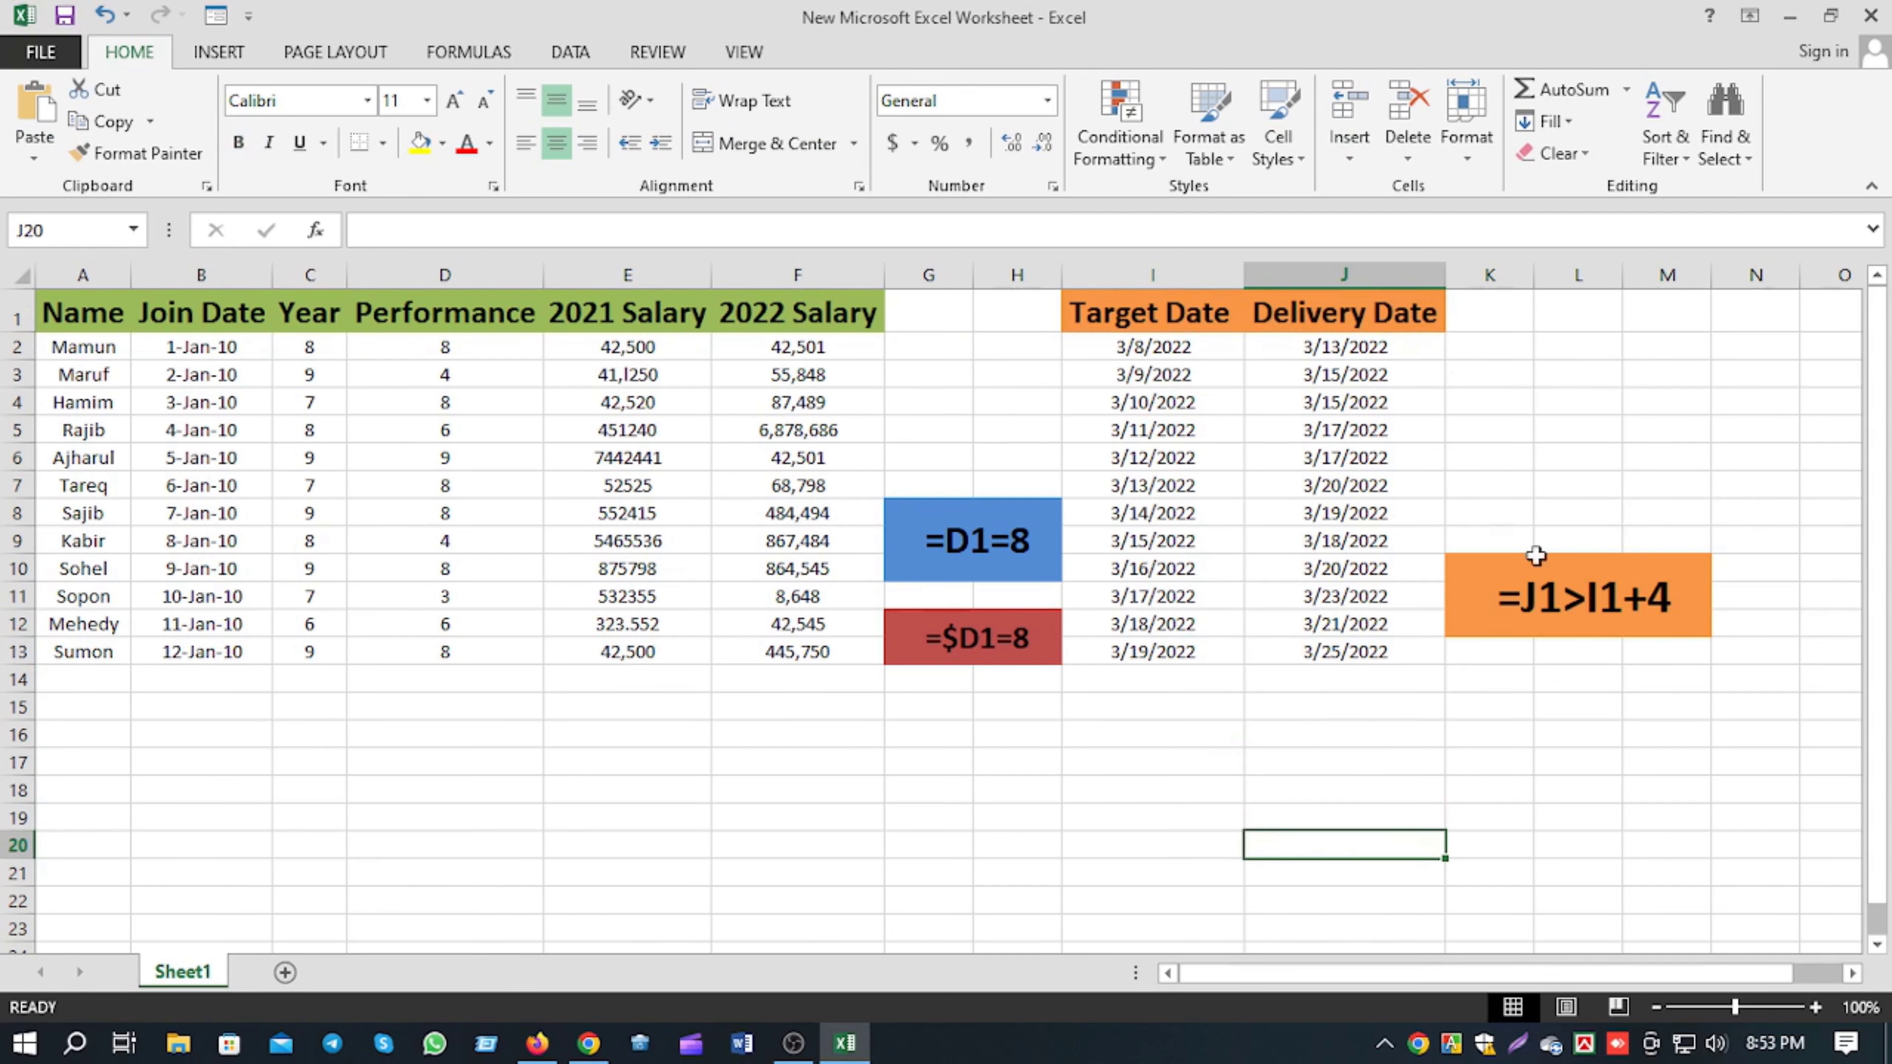
{"action": "left_click", "coordinate": [1512, 566]}
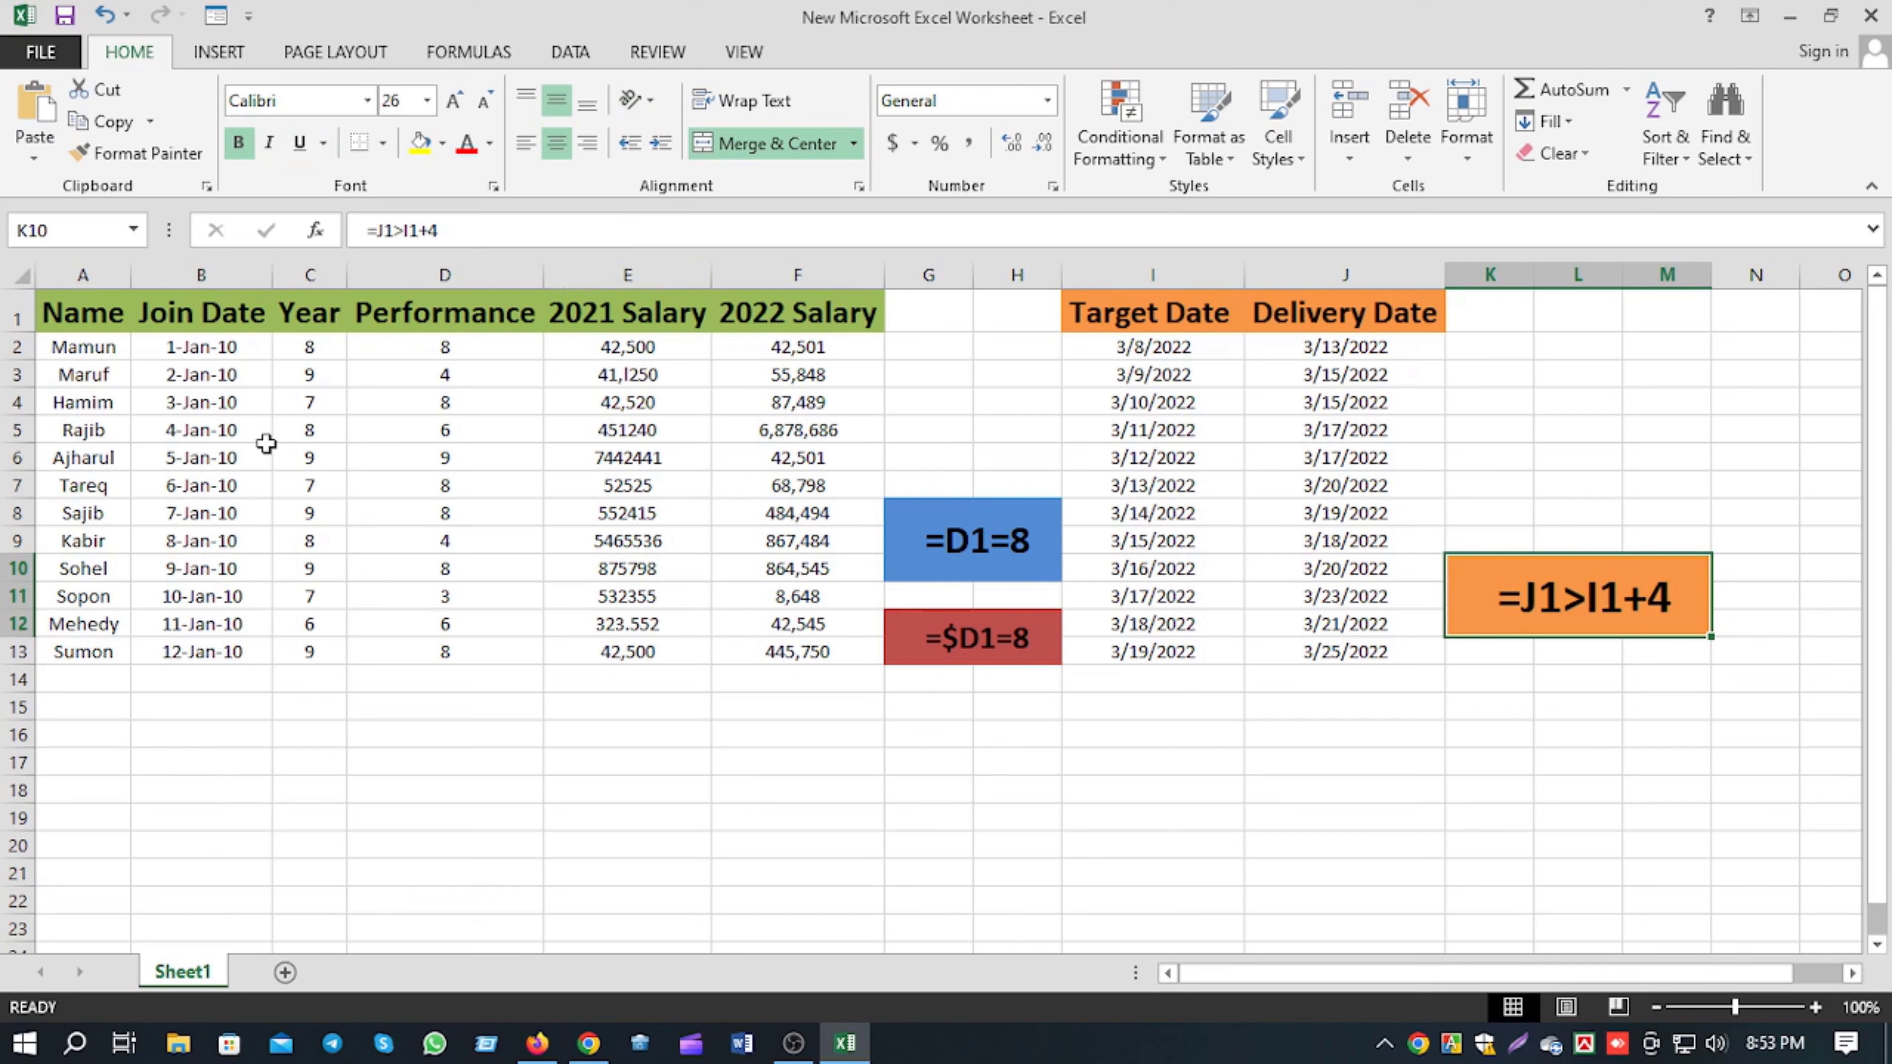
- Review individual scores in the Performance column between rows 3 and 12
{"action": "left_click", "coordinate": [457, 373]}
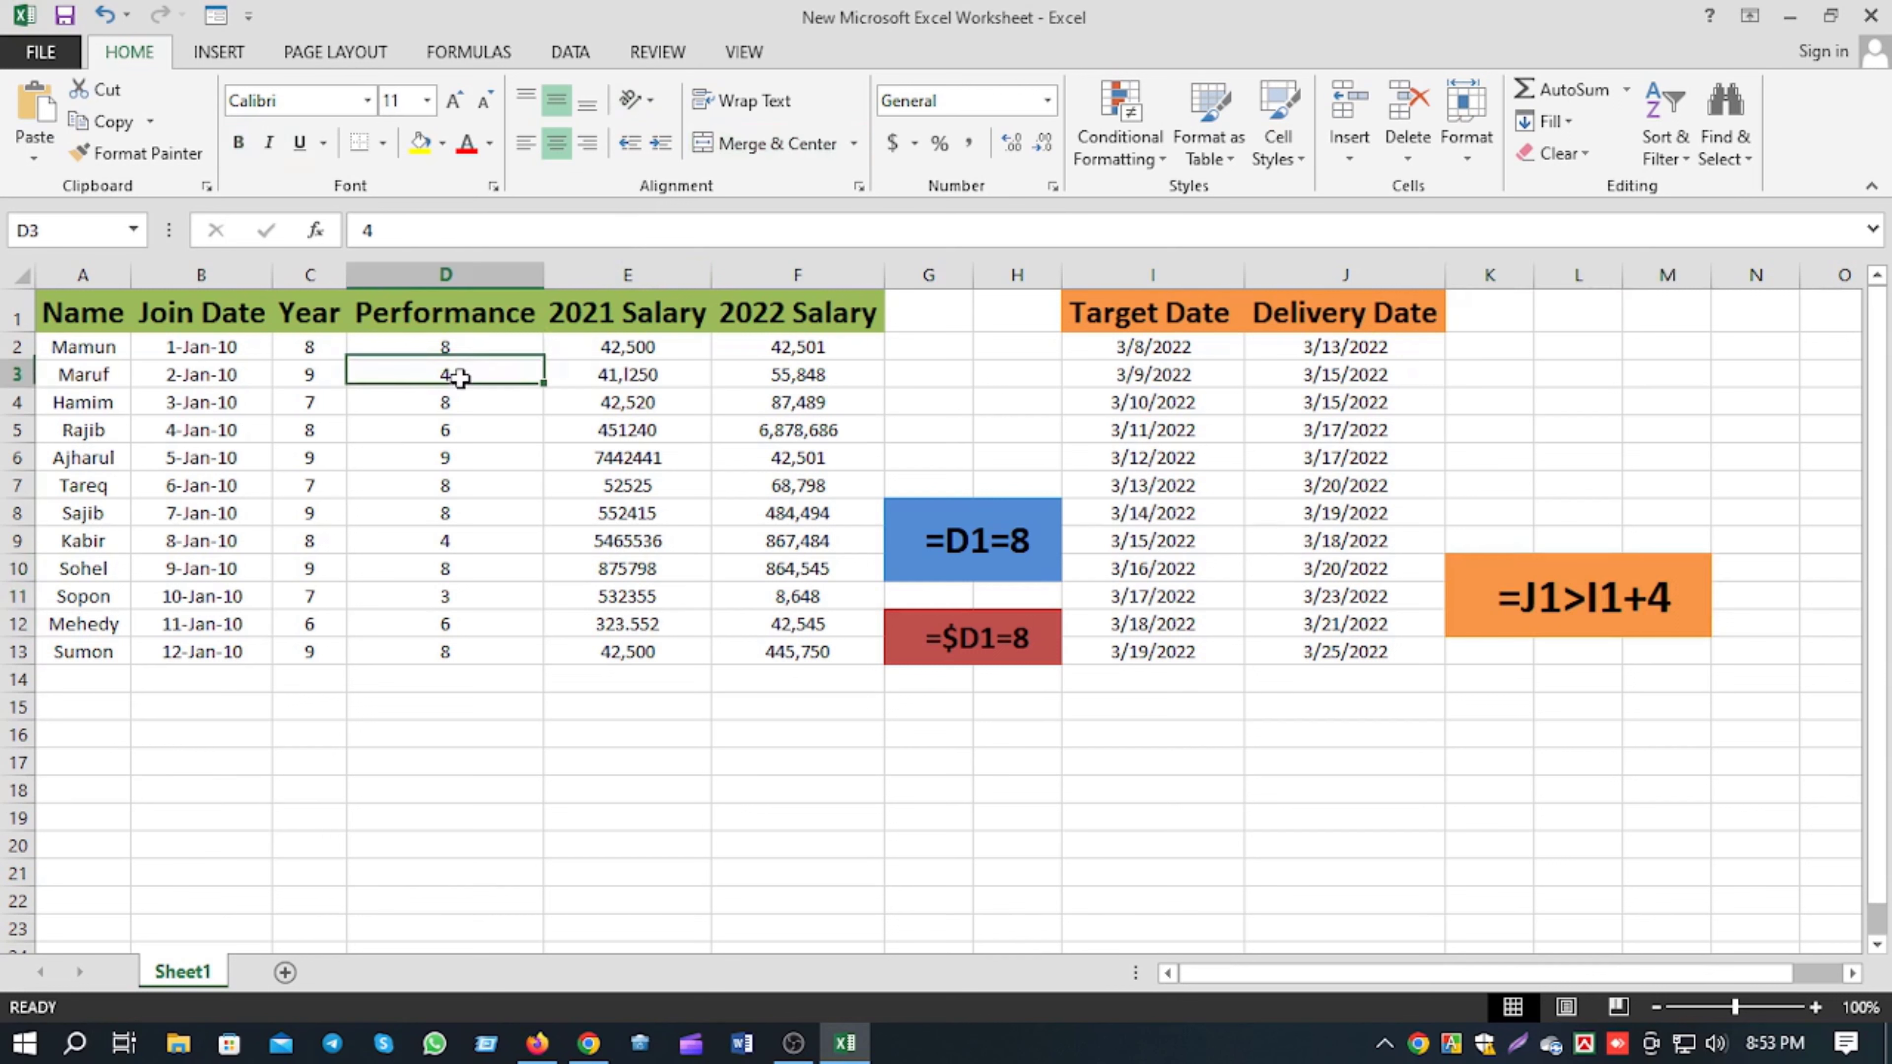
{"action": "left_click", "coordinate": [470, 404]}
{"action": "left_click", "coordinate": [458, 453]}
{"action": "left_click", "coordinate": [460, 484]}
{"action": "left_click", "coordinate": [463, 514]}
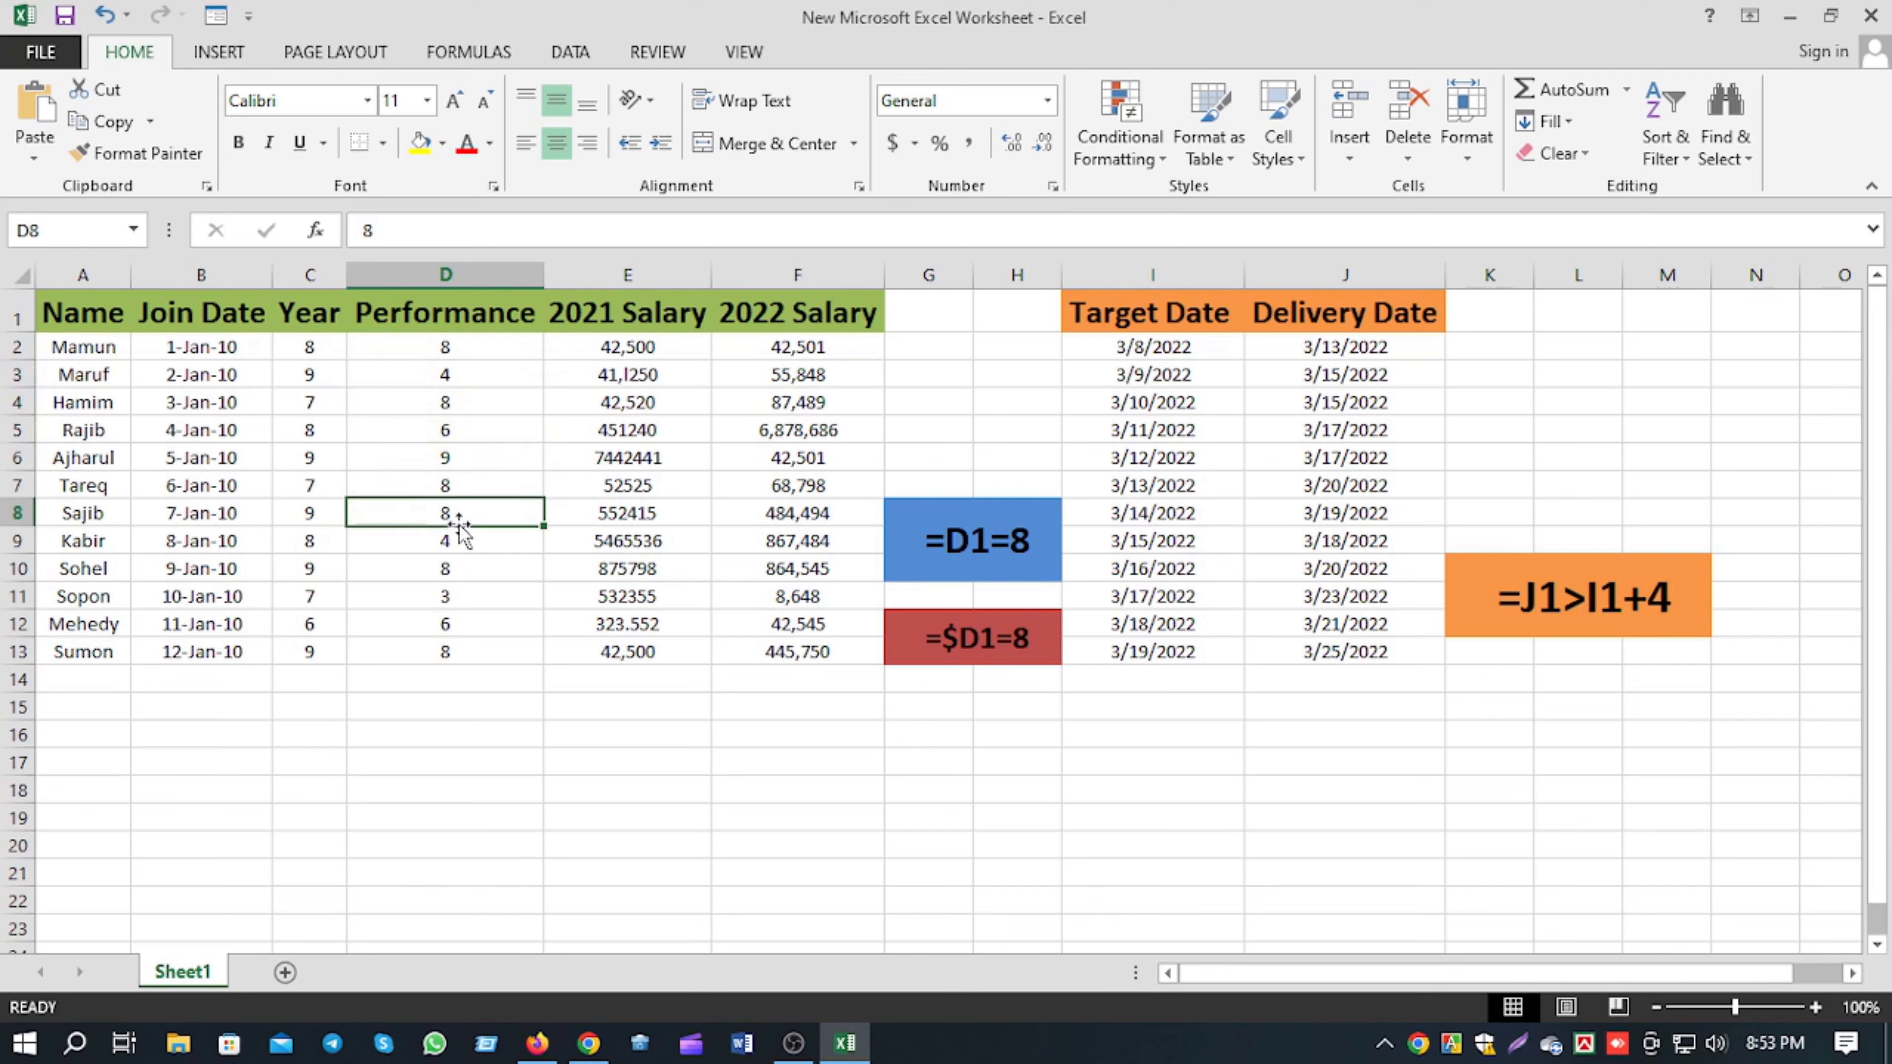
{"action": "left_click", "coordinate": [445, 596]}
{"action": "left_click", "coordinate": [445, 626]}
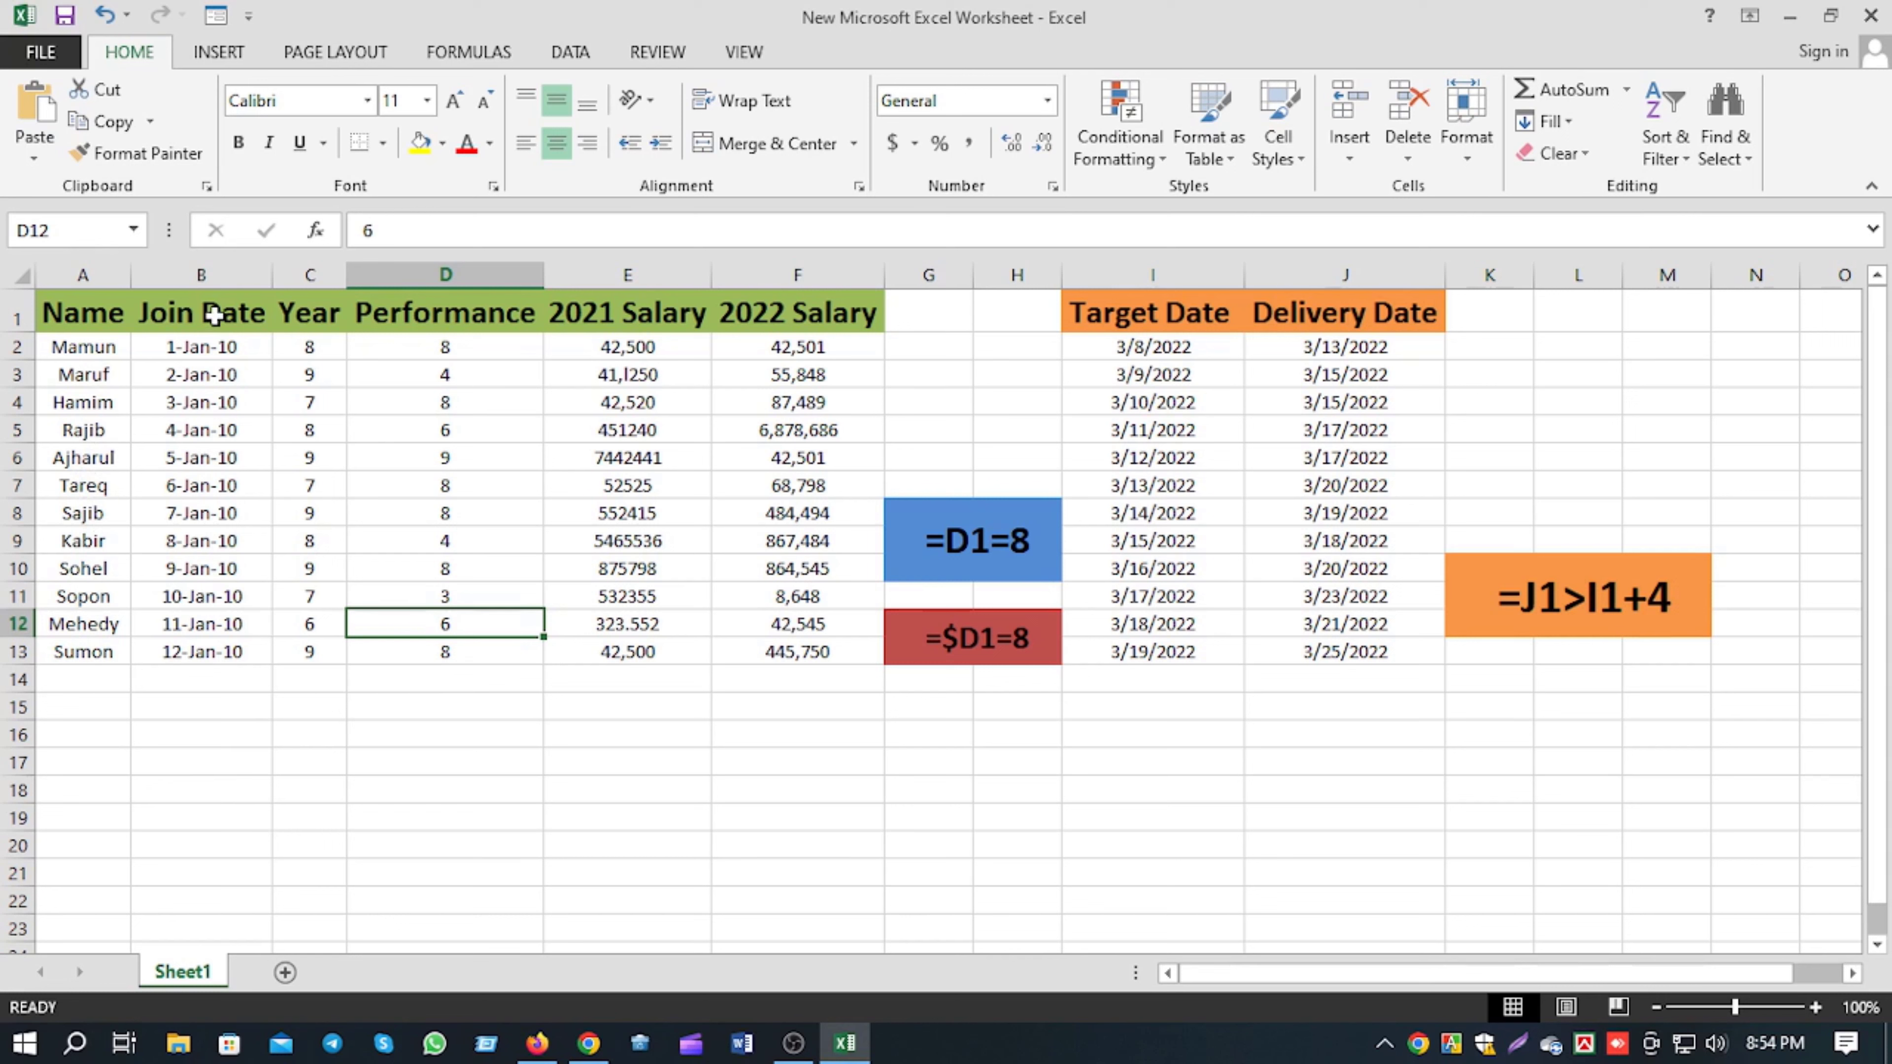
- Review the data in the Join Date, Year and Performance columns, rows 2 to 13
{"action": "left_click_drag", "start_coordinate": [215, 342], "coordinate": [220, 650]}
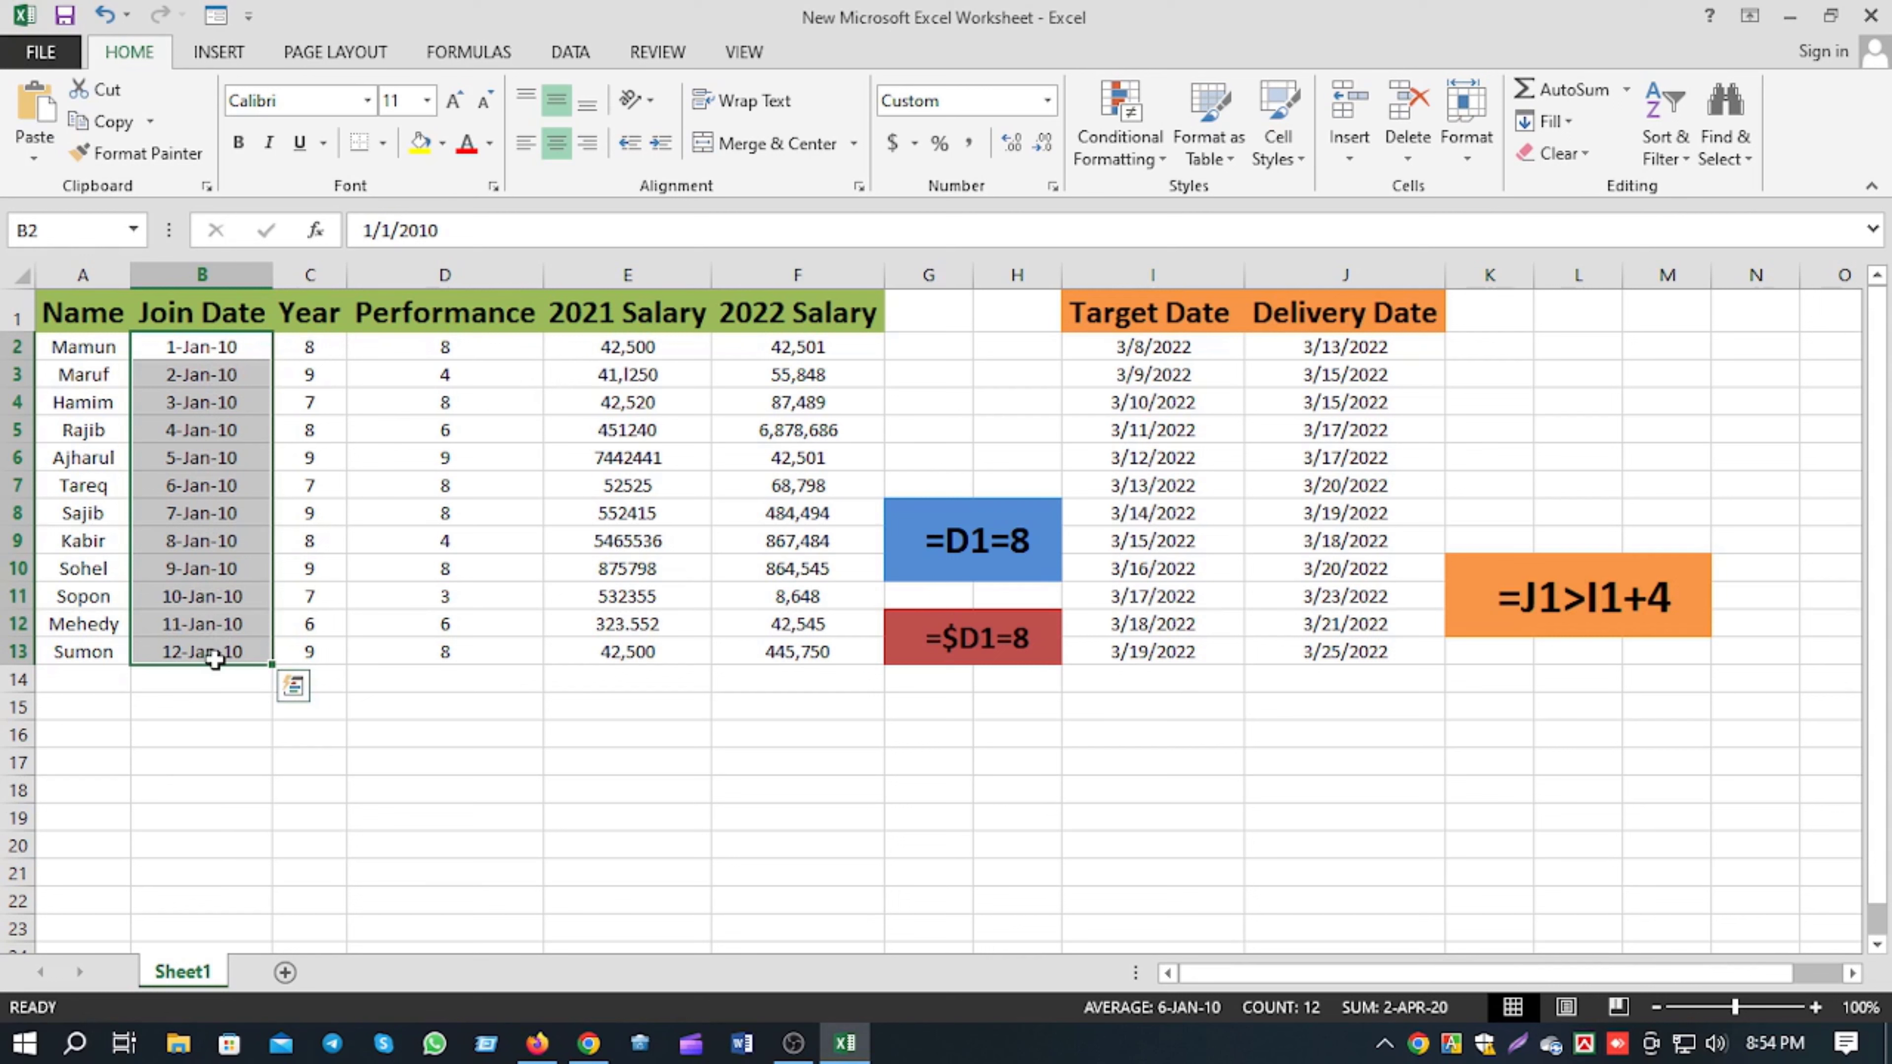
{"action": "left_click_drag", "start_coordinate": [312, 346], "coordinate": [309, 648]}
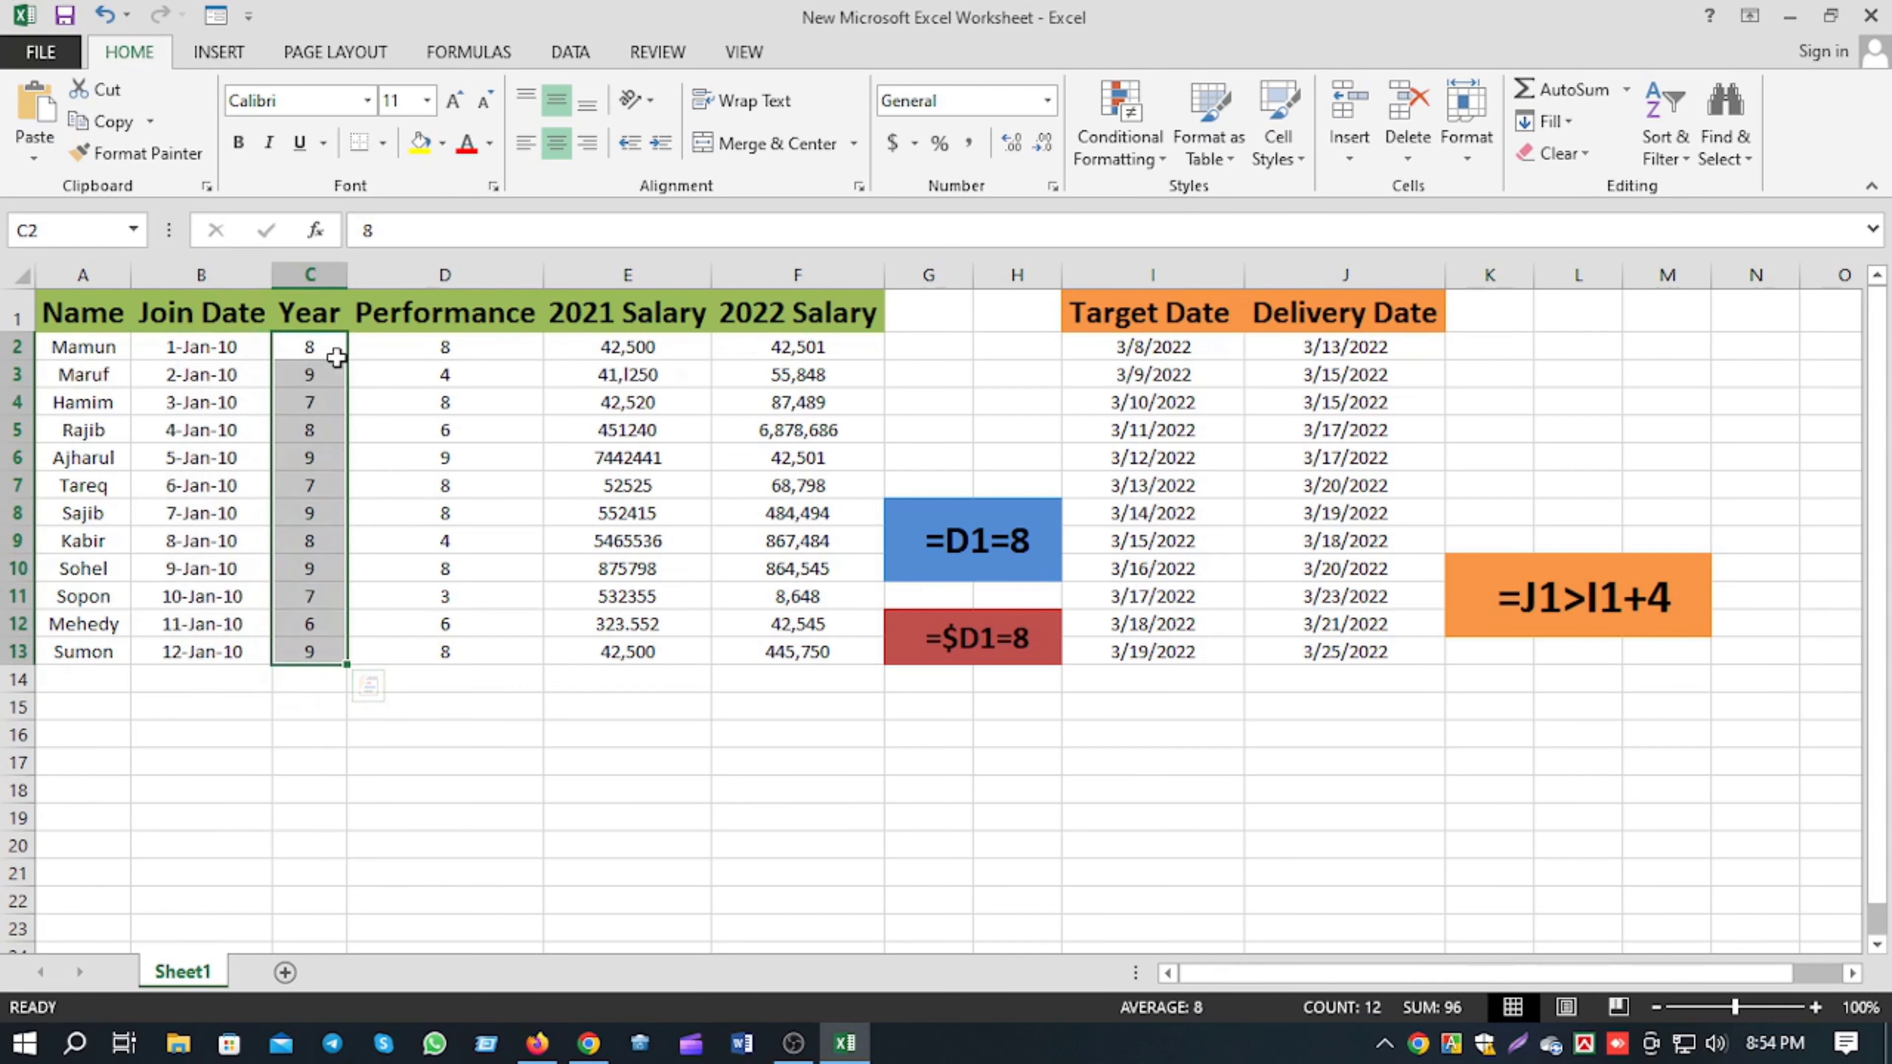
{"action": "left_click", "coordinate": [491, 647]}
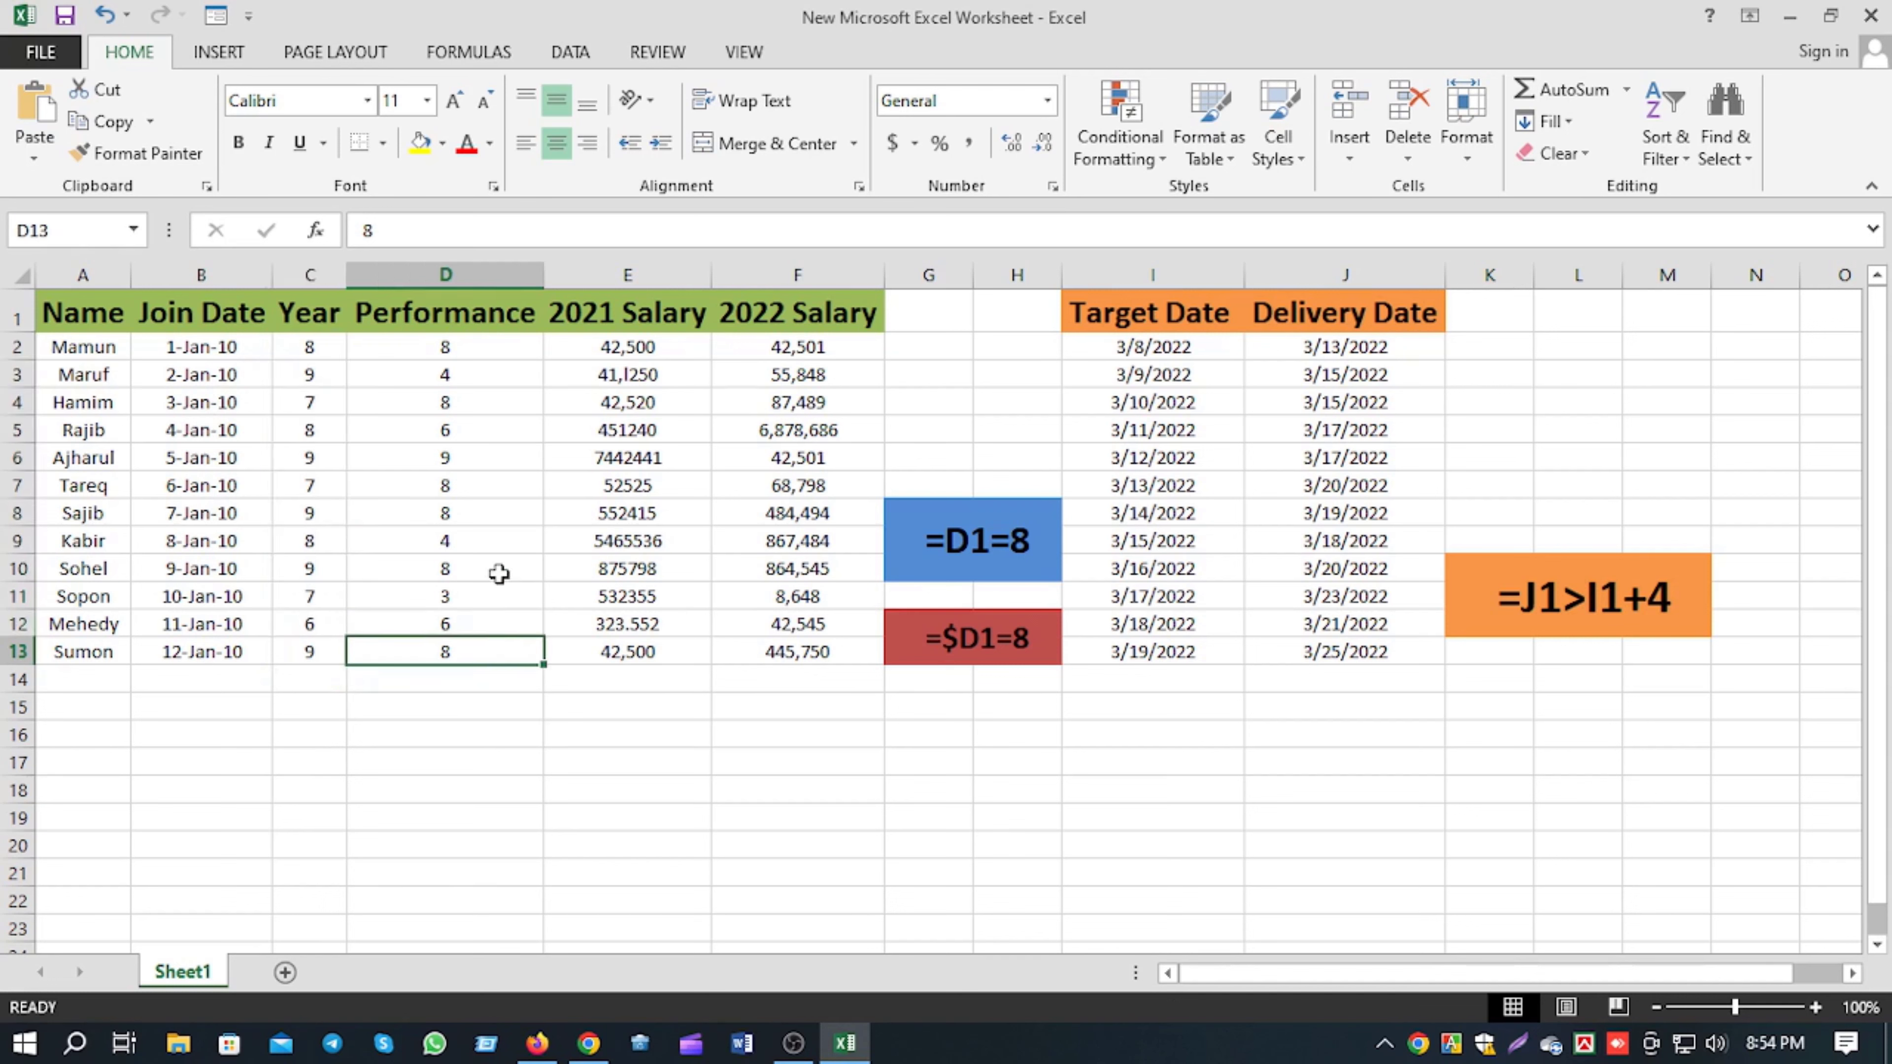
{"action": "left_click", "coordinate": [472, 347]}
{"action": "left_click", "coordinate": [452, 422]}
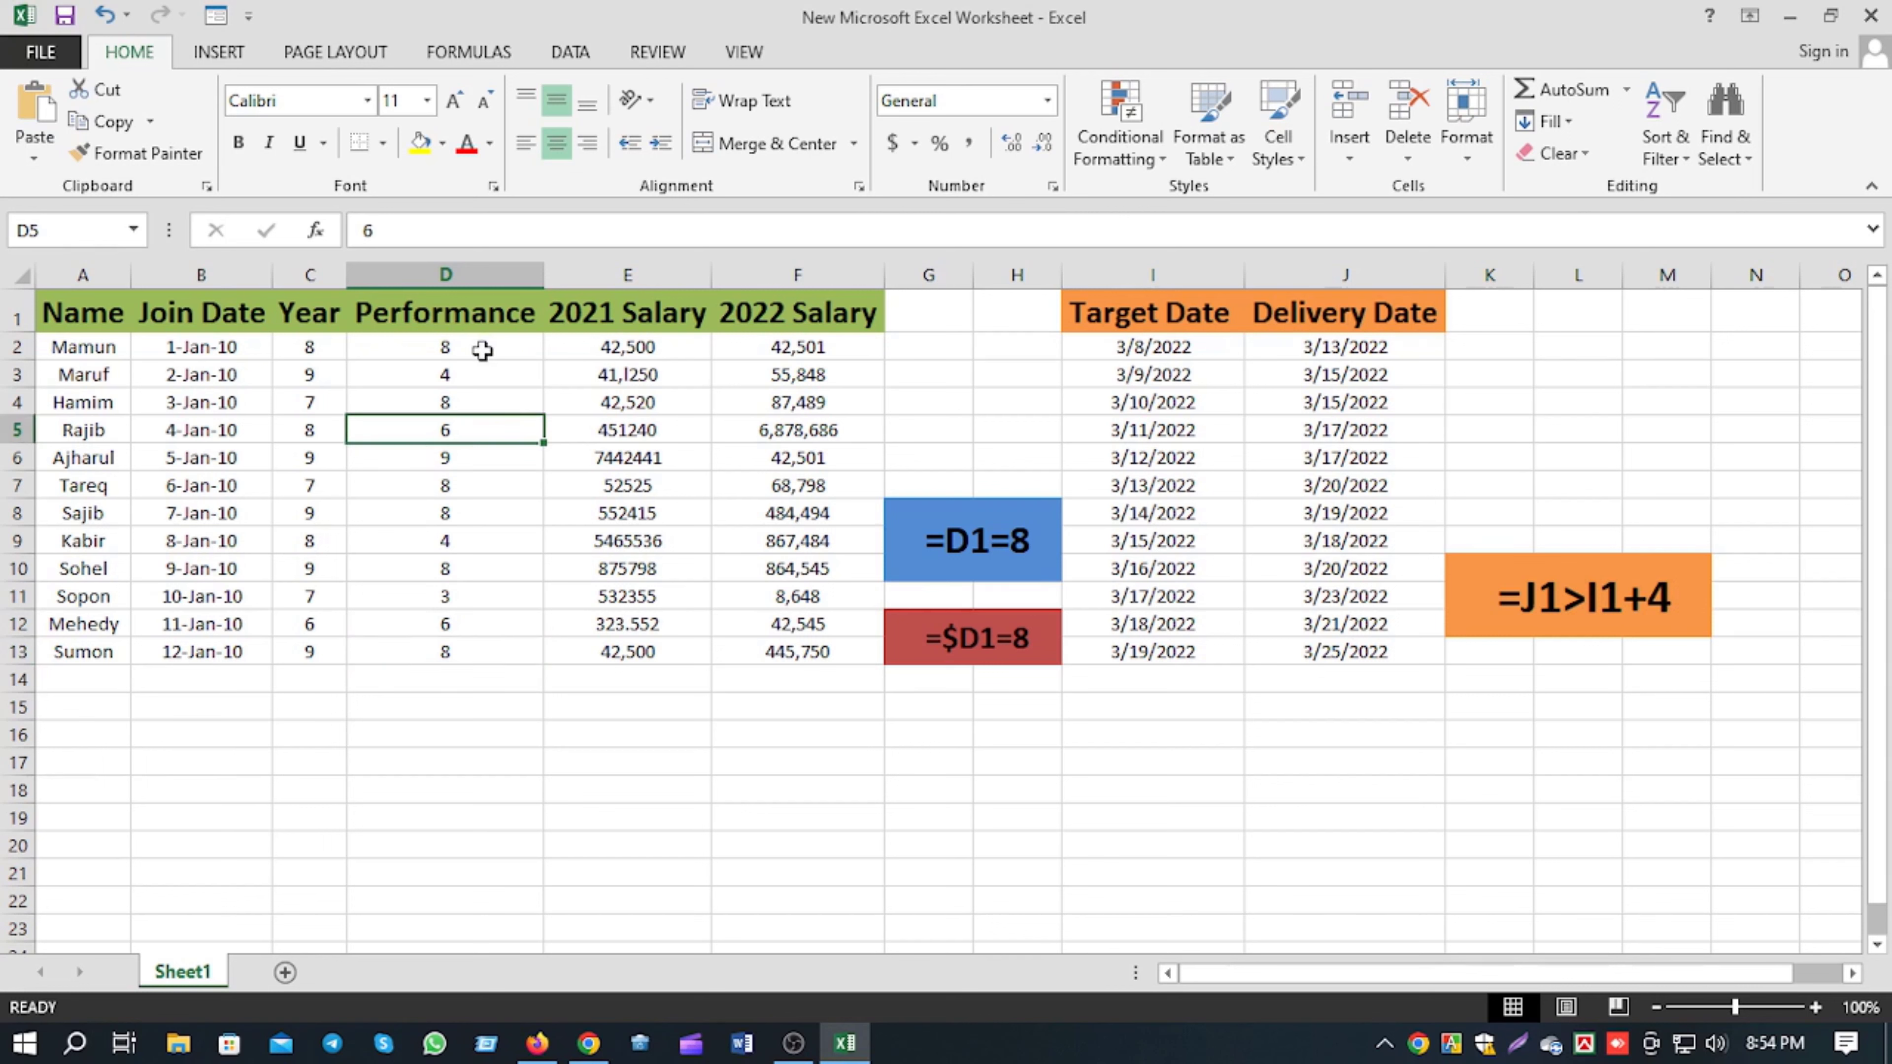
{"action": "left_click_drag", "start_coordinate": [483, 350], "coordinate": [475, 651]}
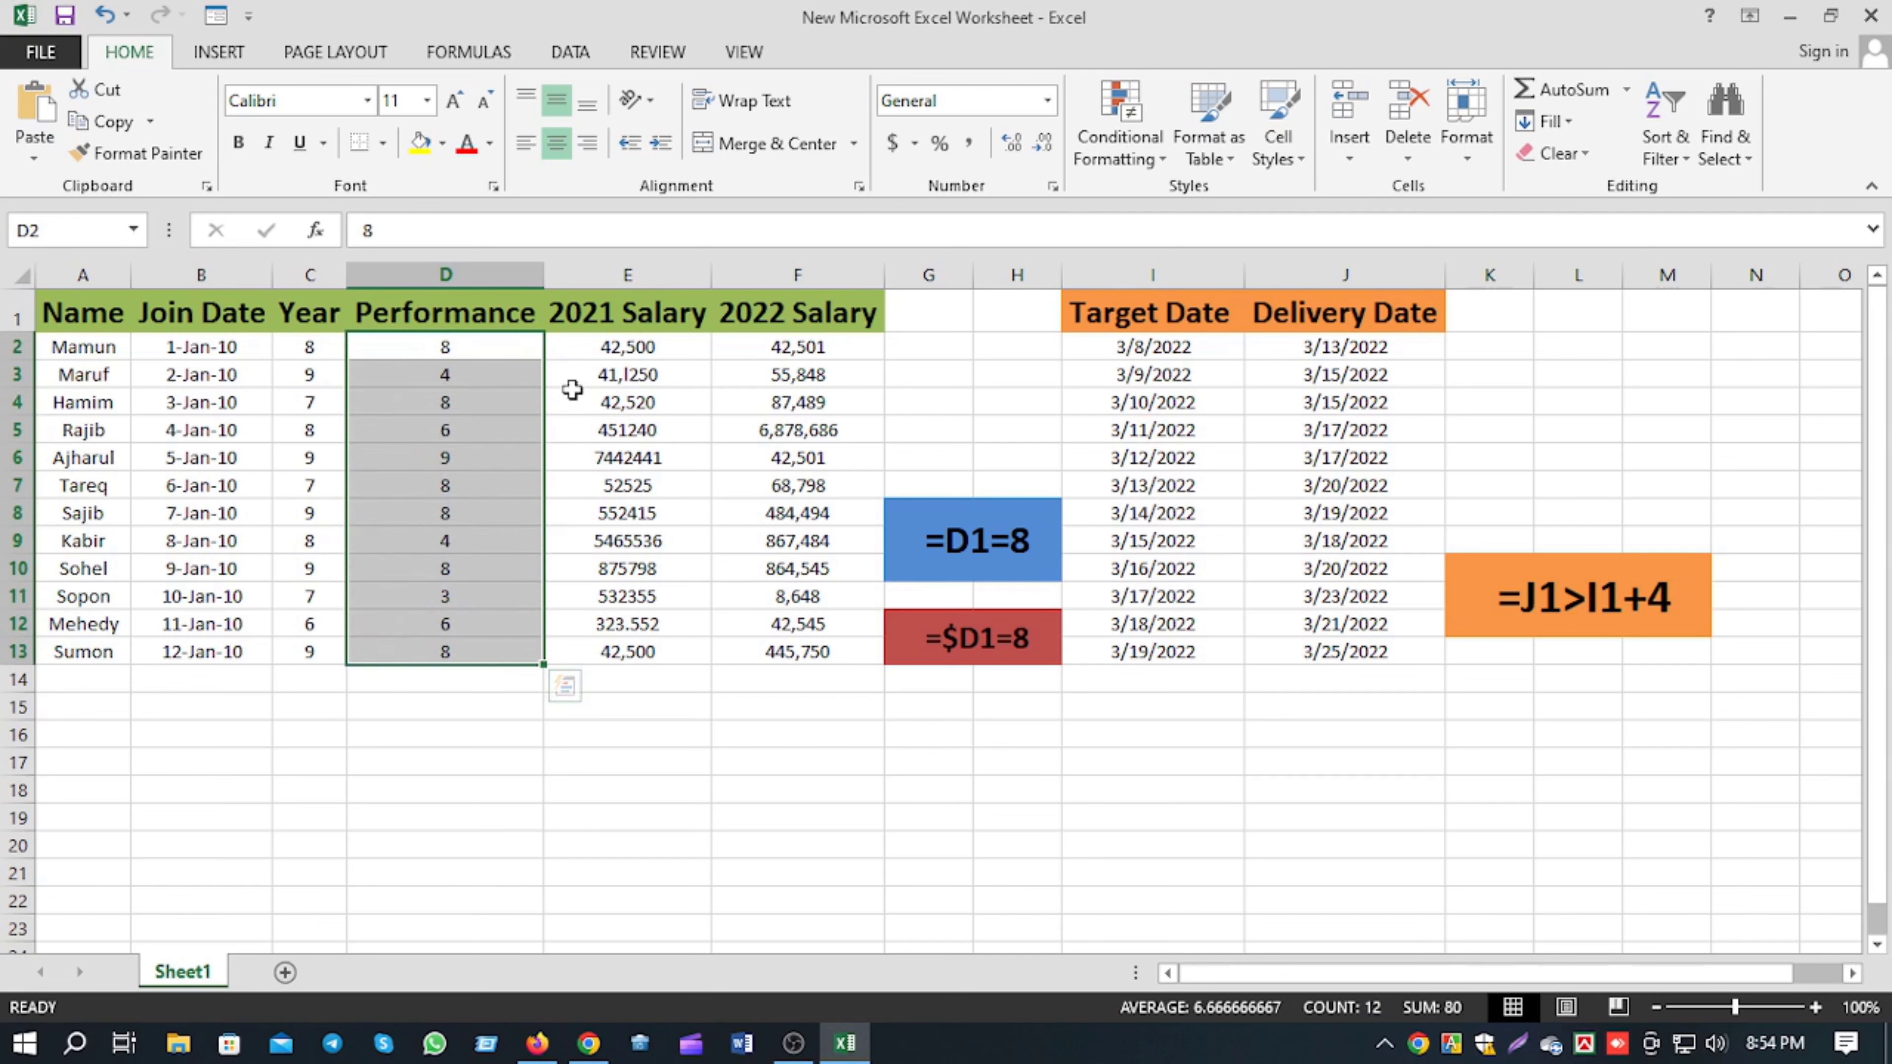
{"action": "left_click", "coordinate": [503, 757]}
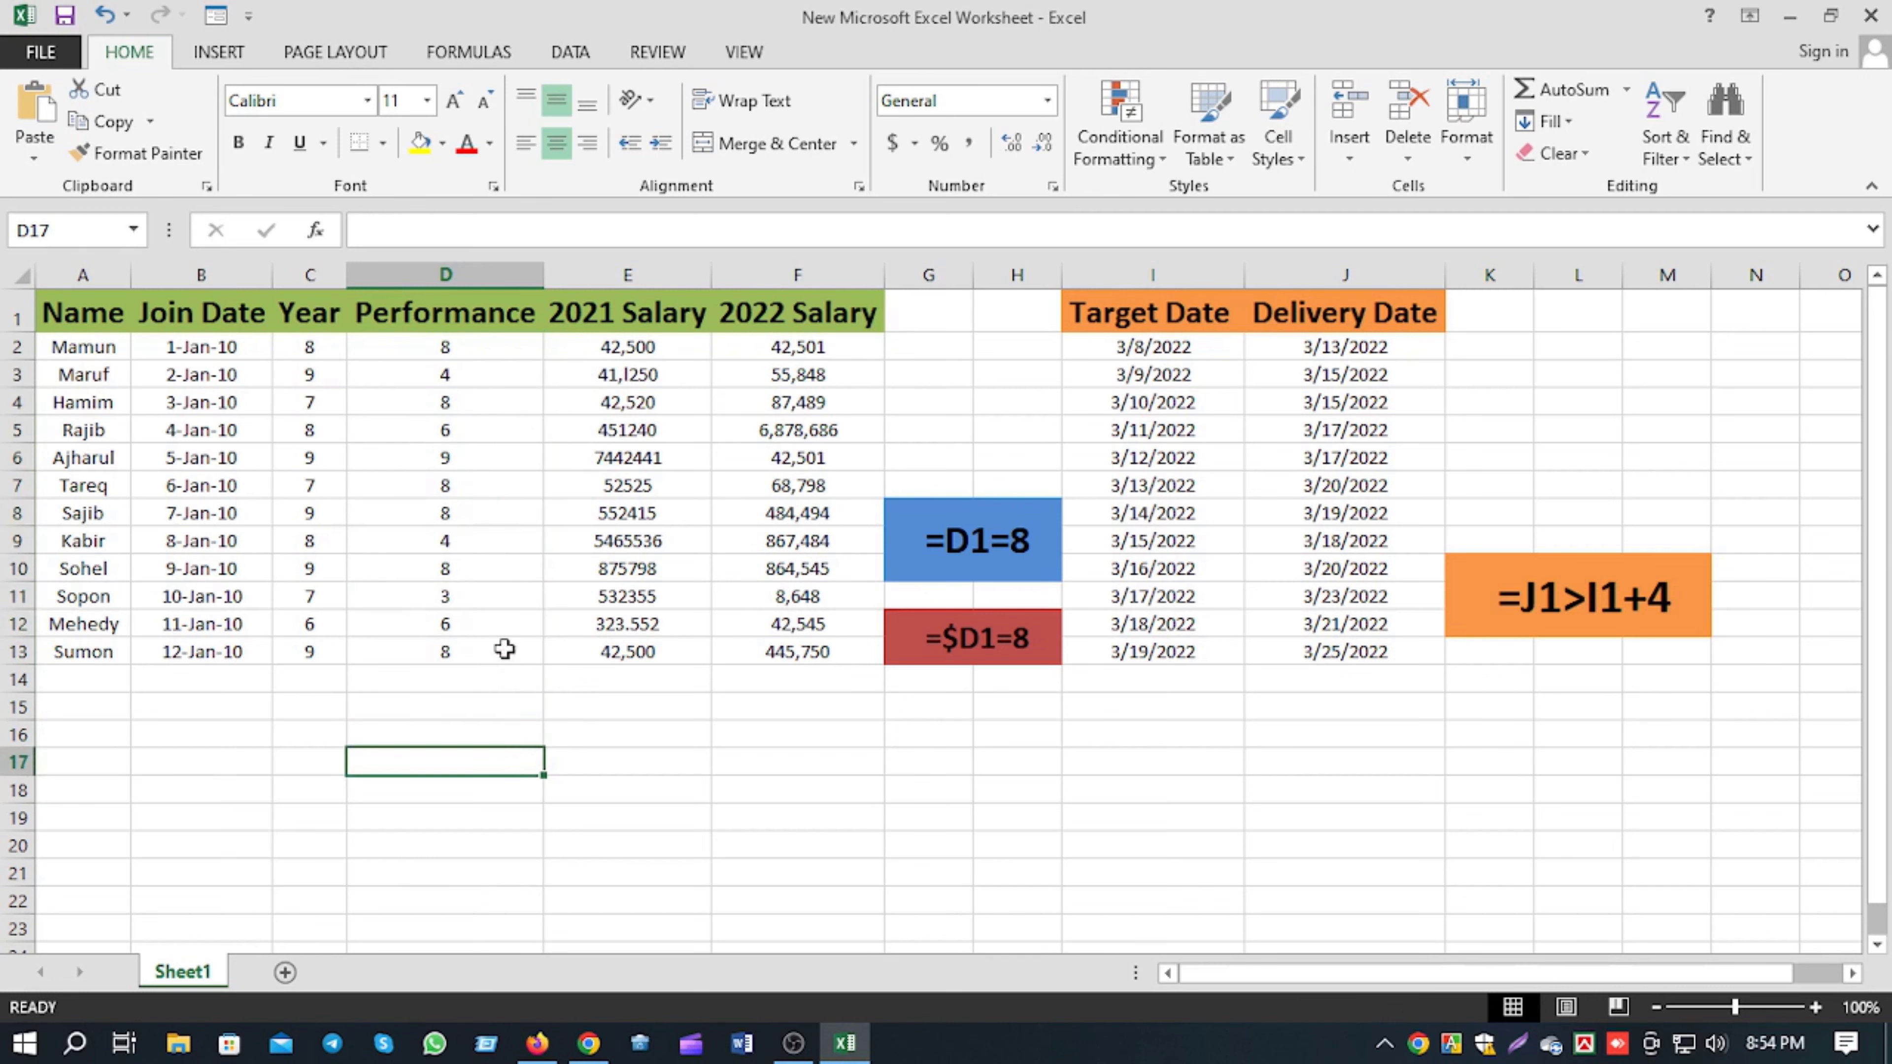
- Go through the Performance cells that contain the score 8, from D2 down to D13
{"action": "left_click", "coordinate": [464, 354]}
{"action": "left_click", "coordinate": [466, 403]}
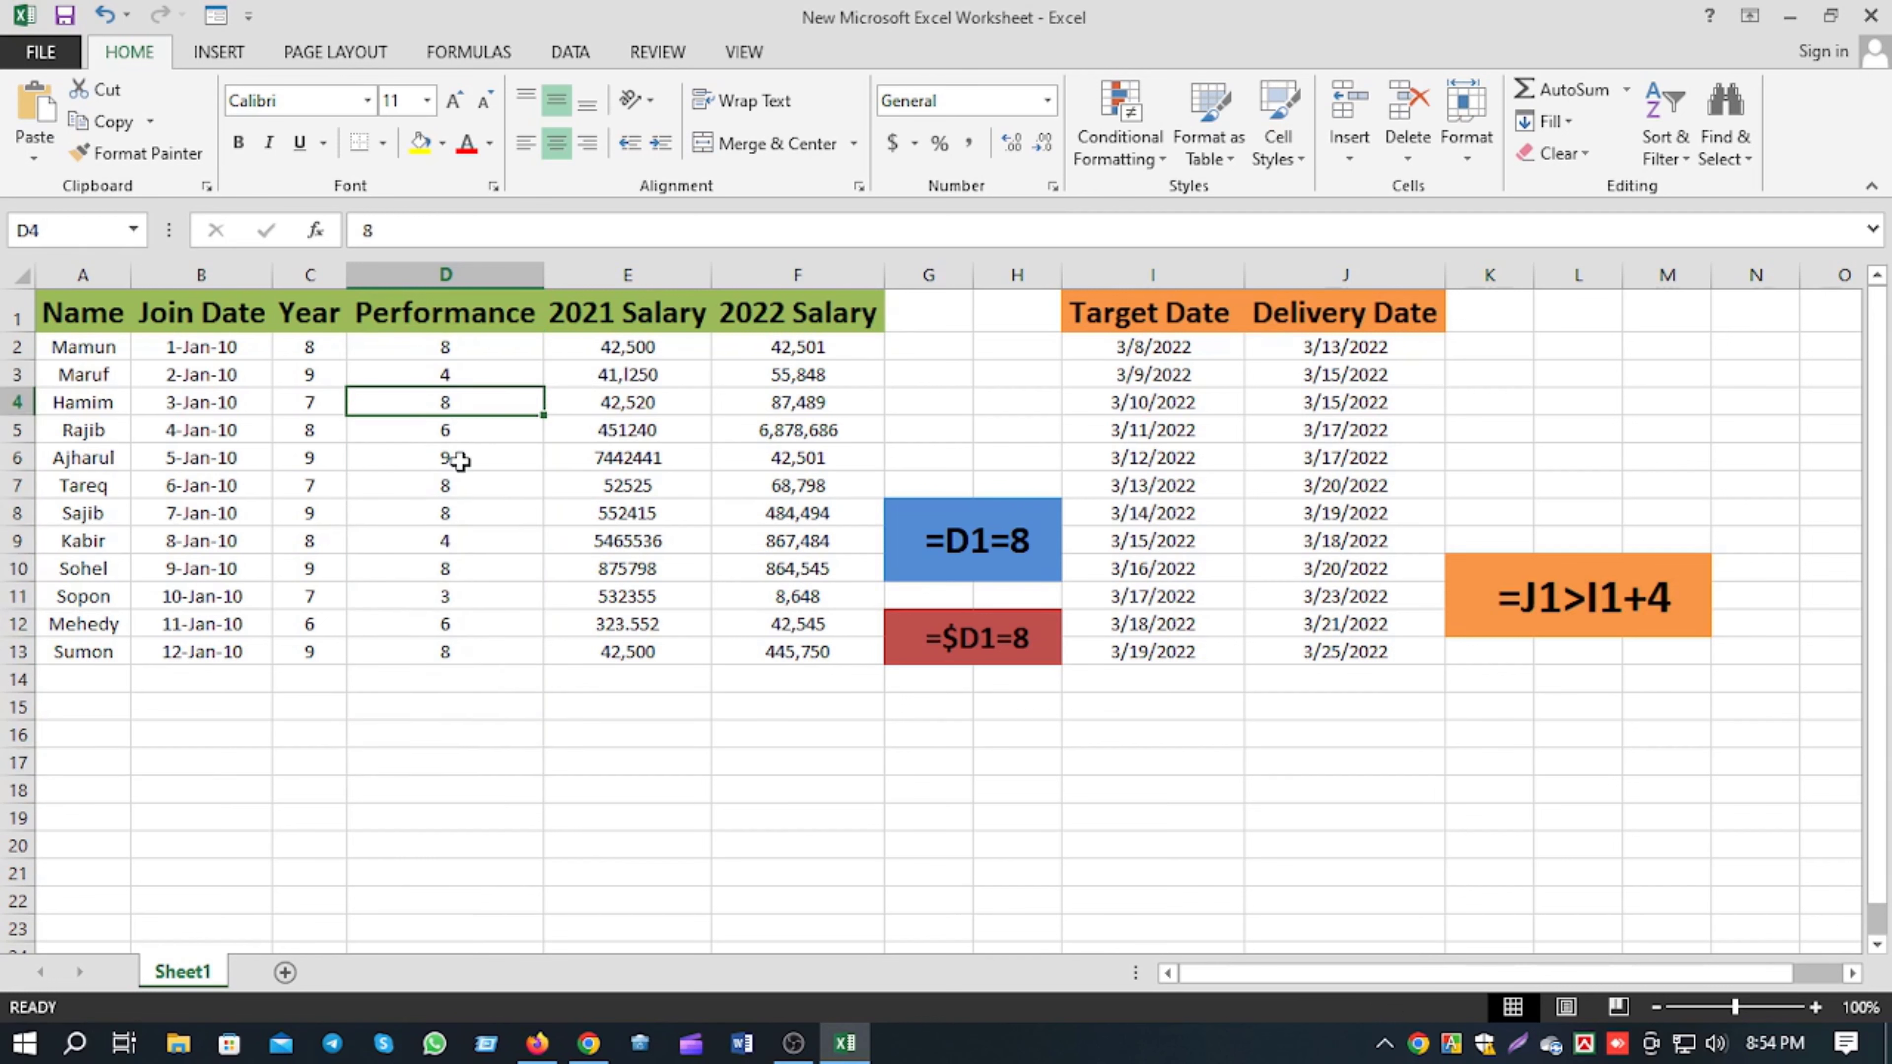
{"action": "left_click", "coordinate": [468, 351]}
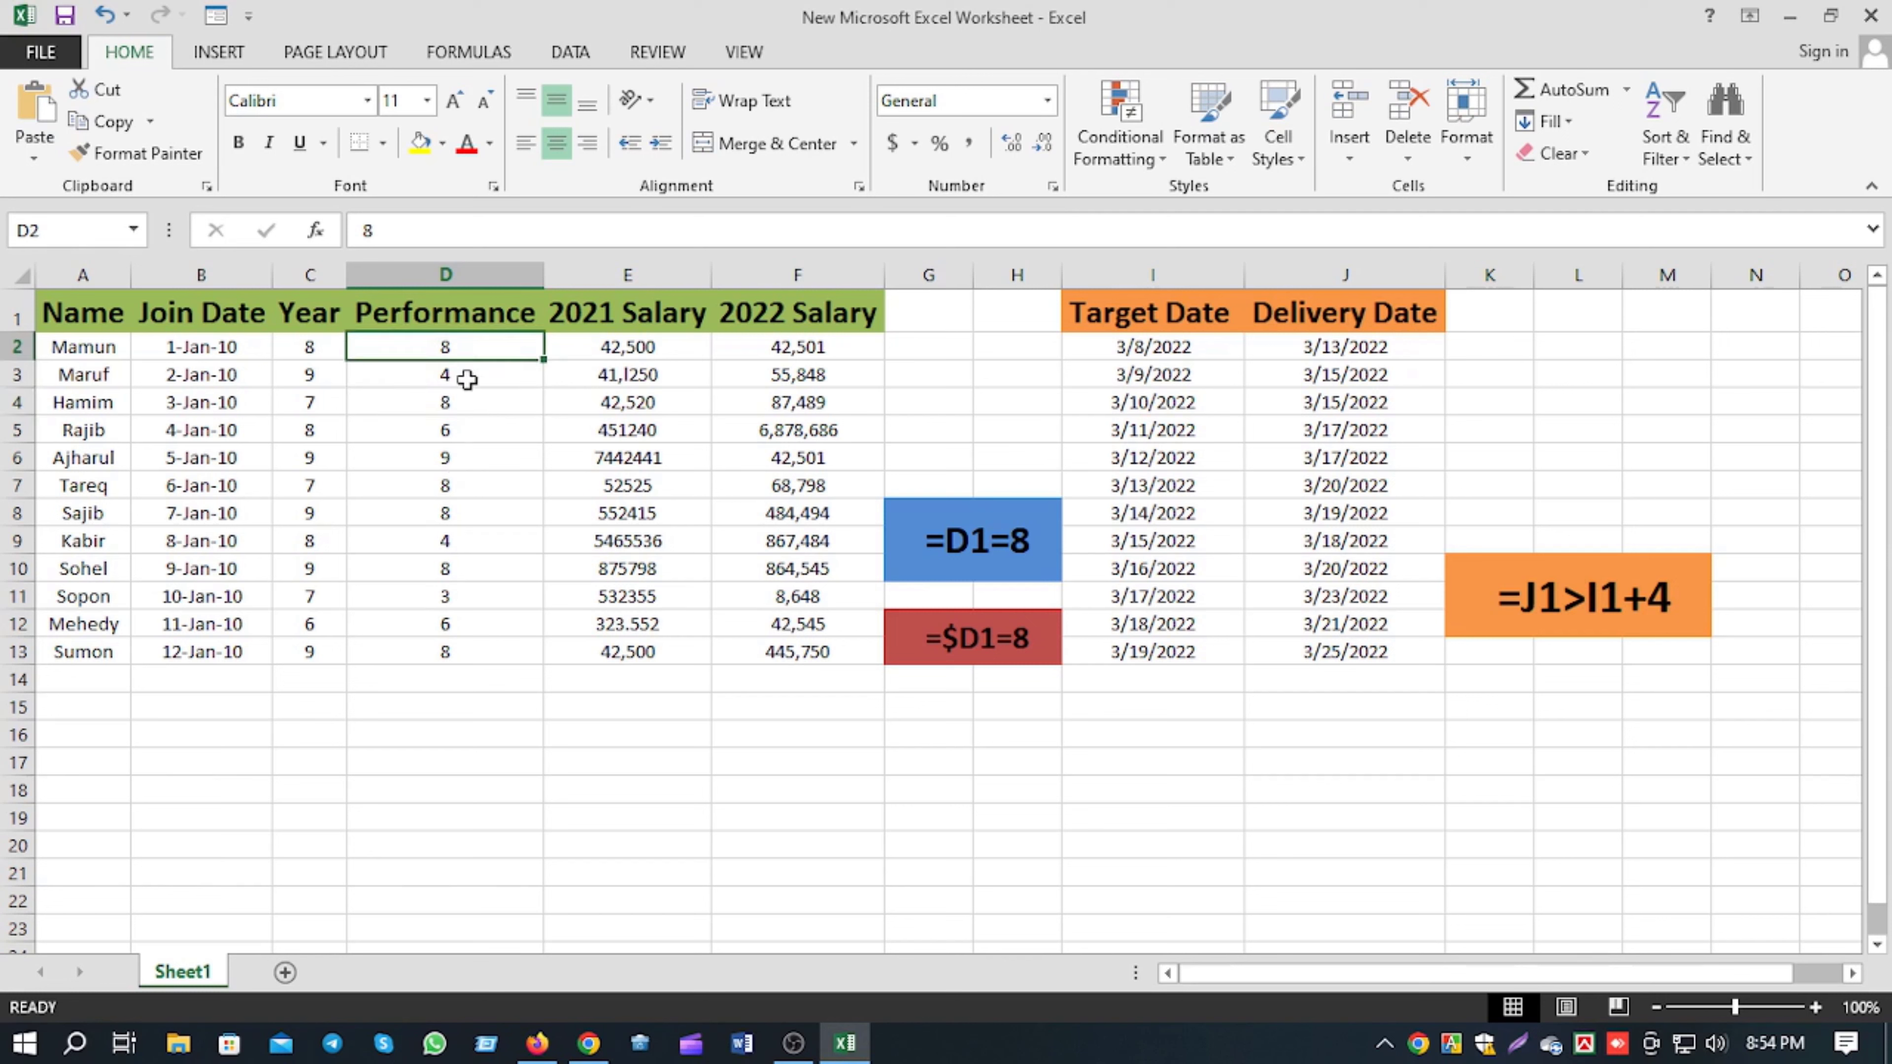
{"action": "left_click", "coordinate": [456, 486]}
{"action": "left_click", "coordinate": [445, 569]}
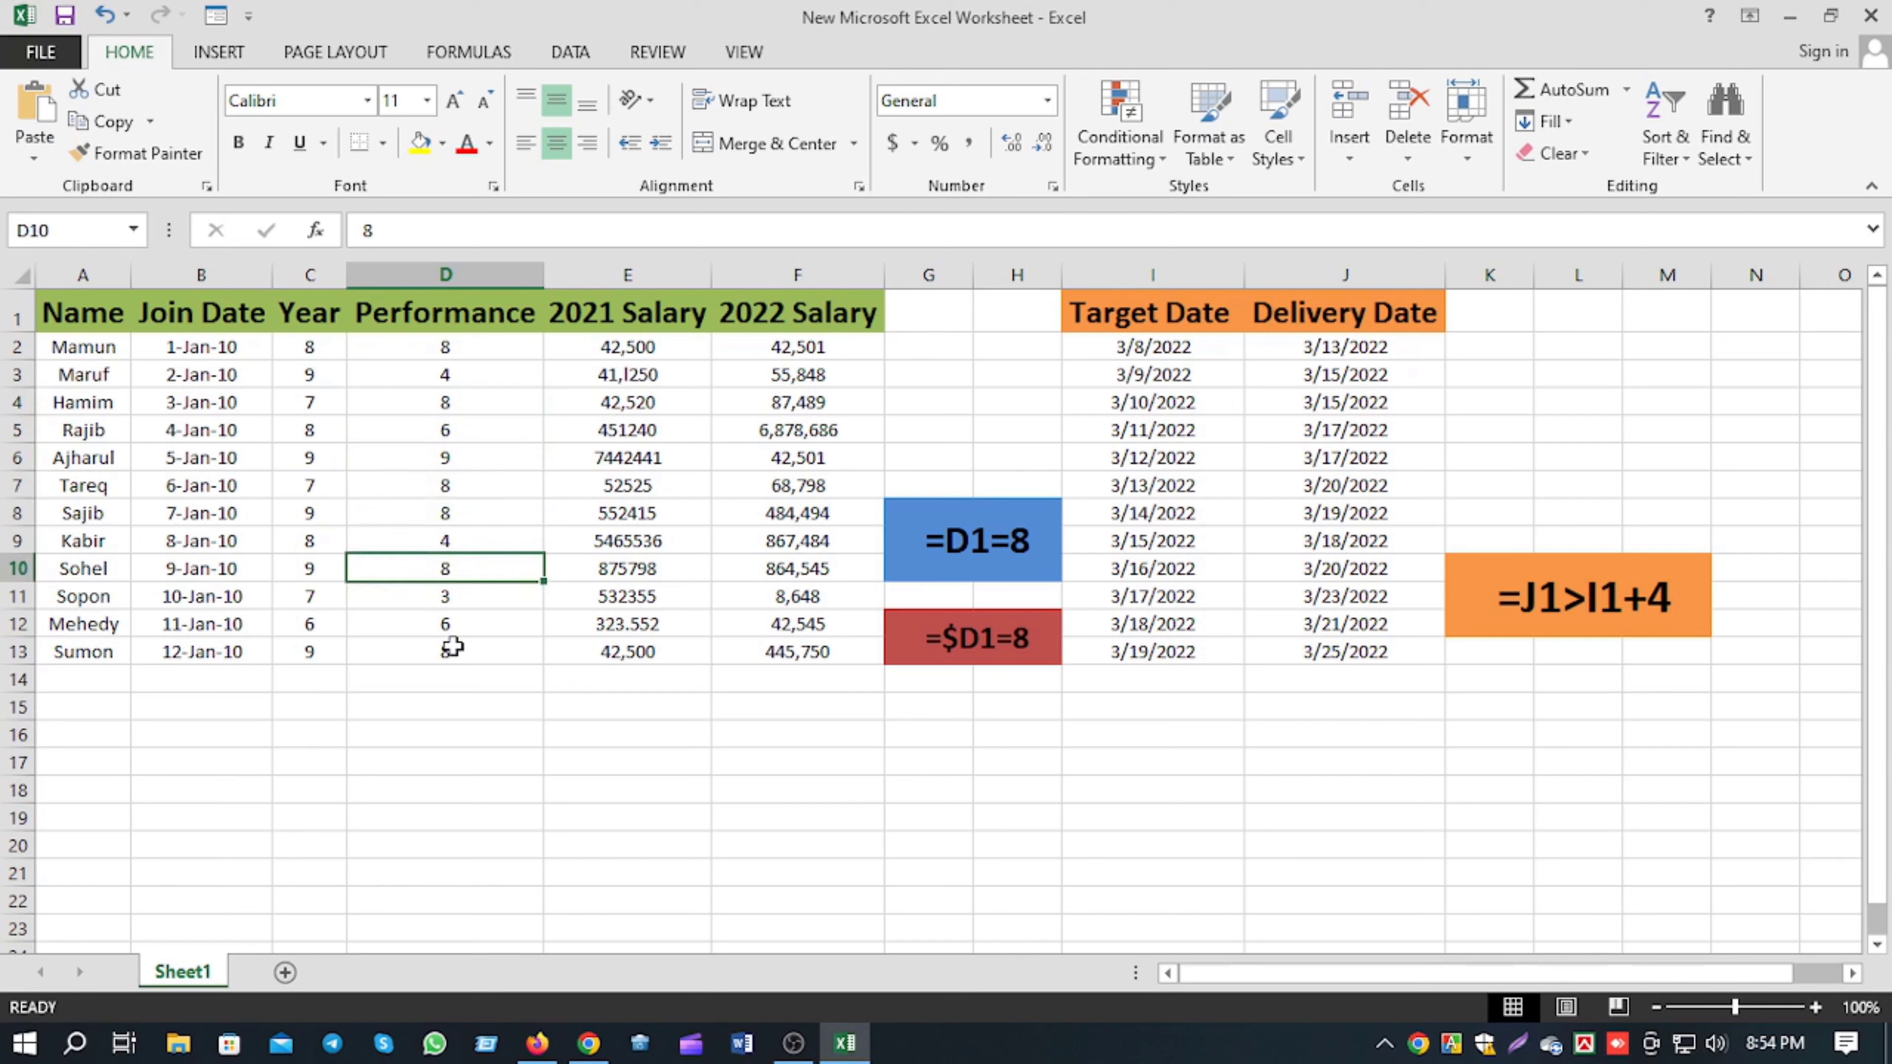
{"action": "left_click", "coordinate": [456, 654]}
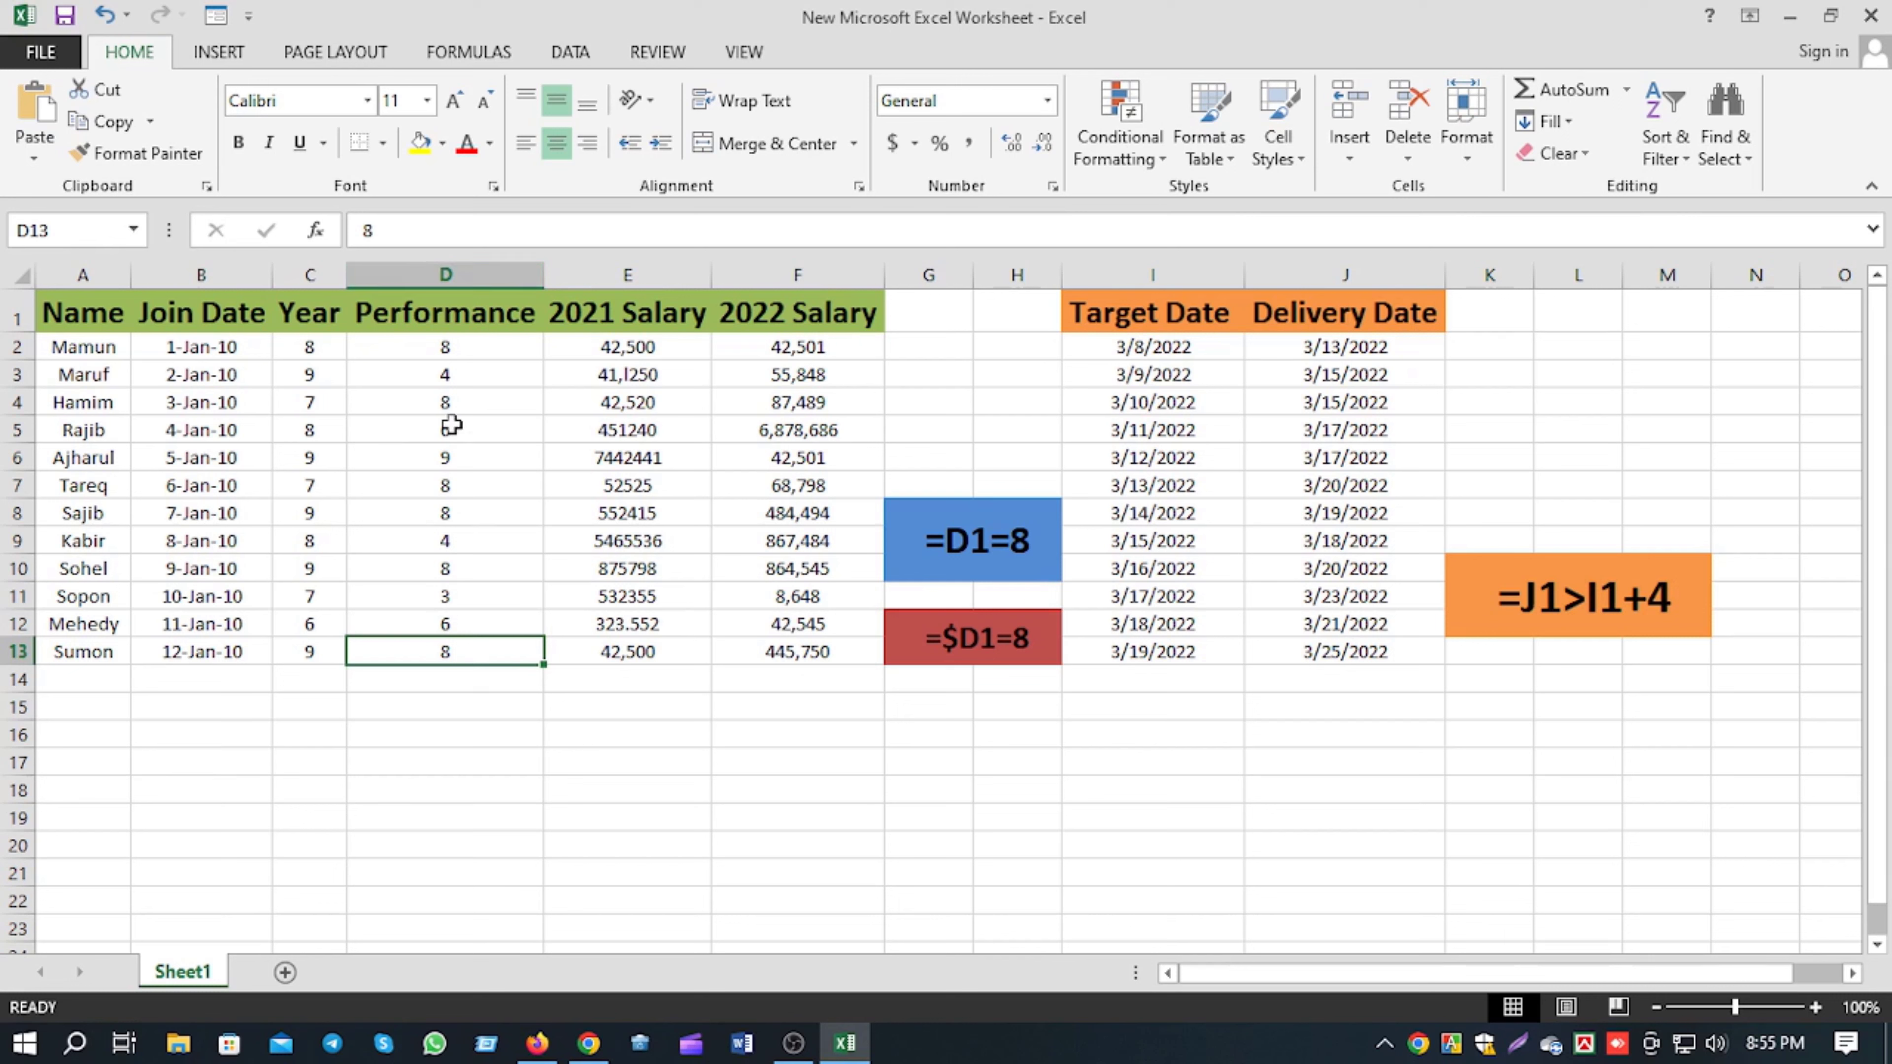
- Select the entire Performance column (column D)
{"action": "left_click", "coordinate": [470, 273]}
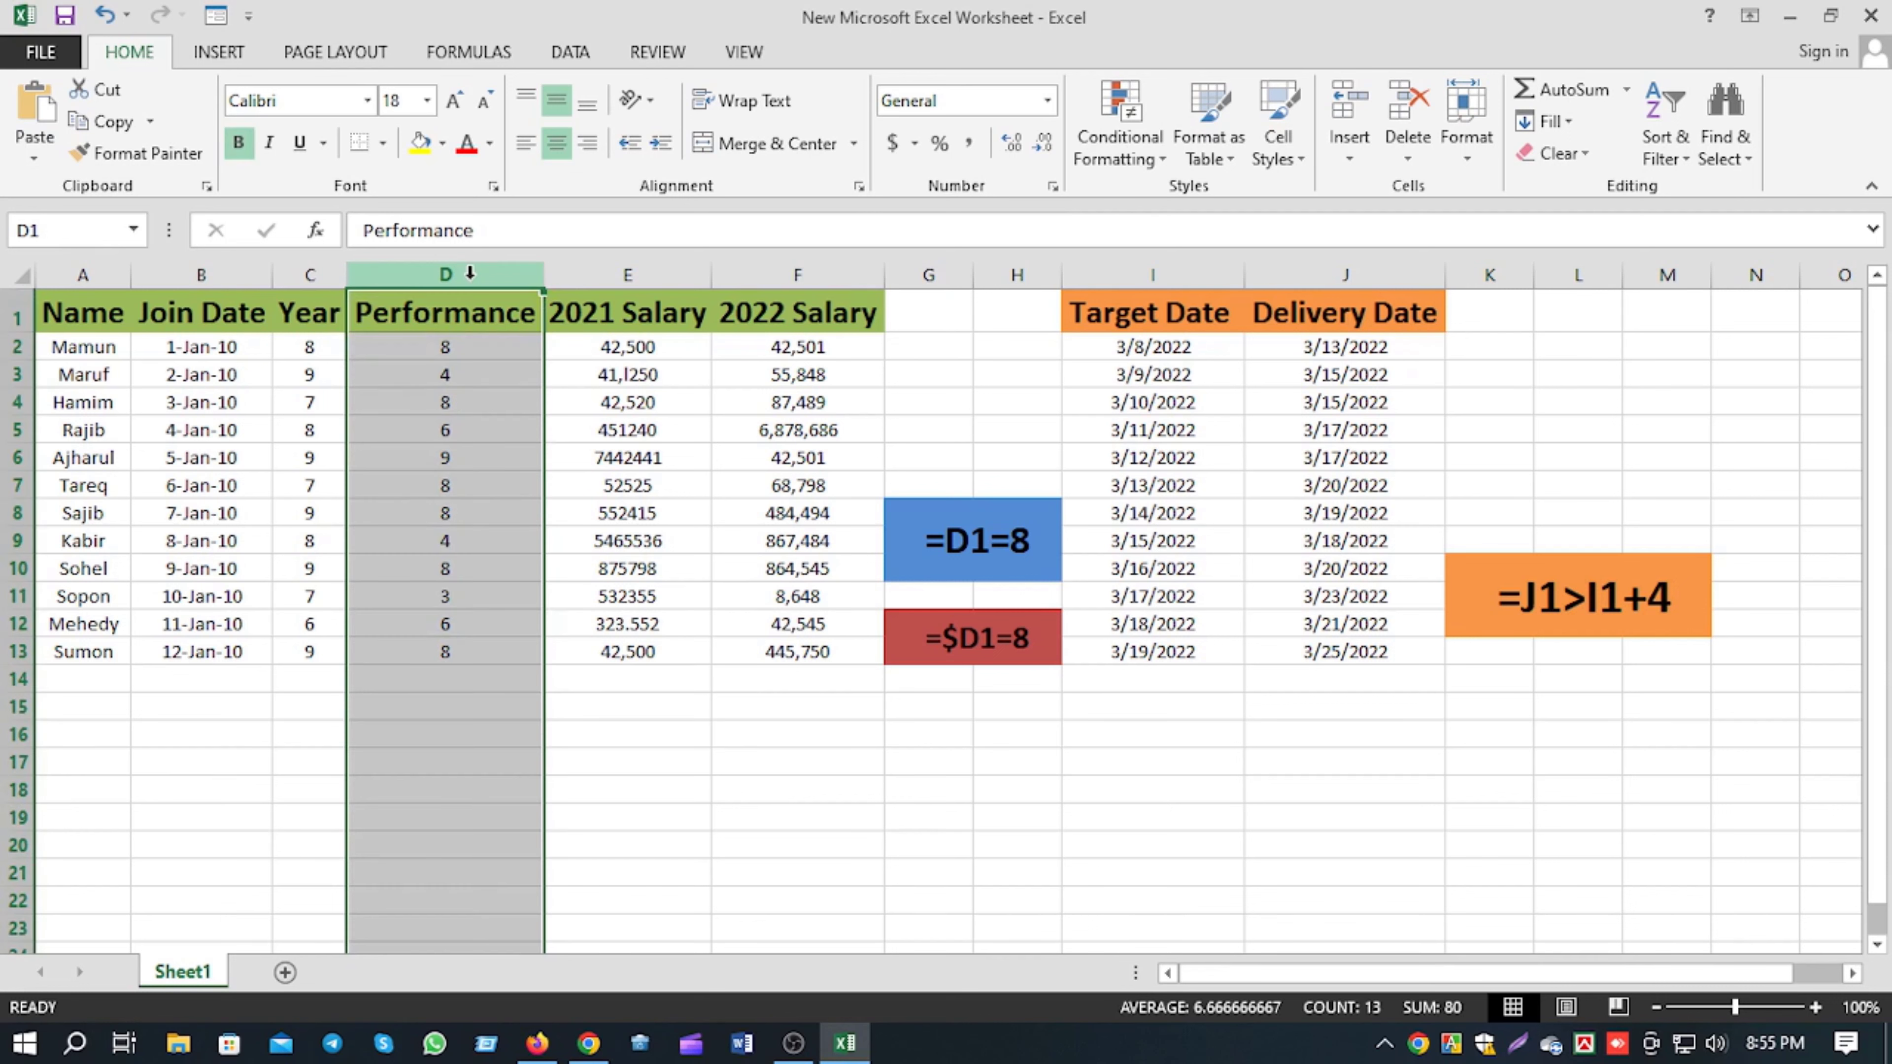
{"action": "left_click", "coordinate": [1100, 123]}
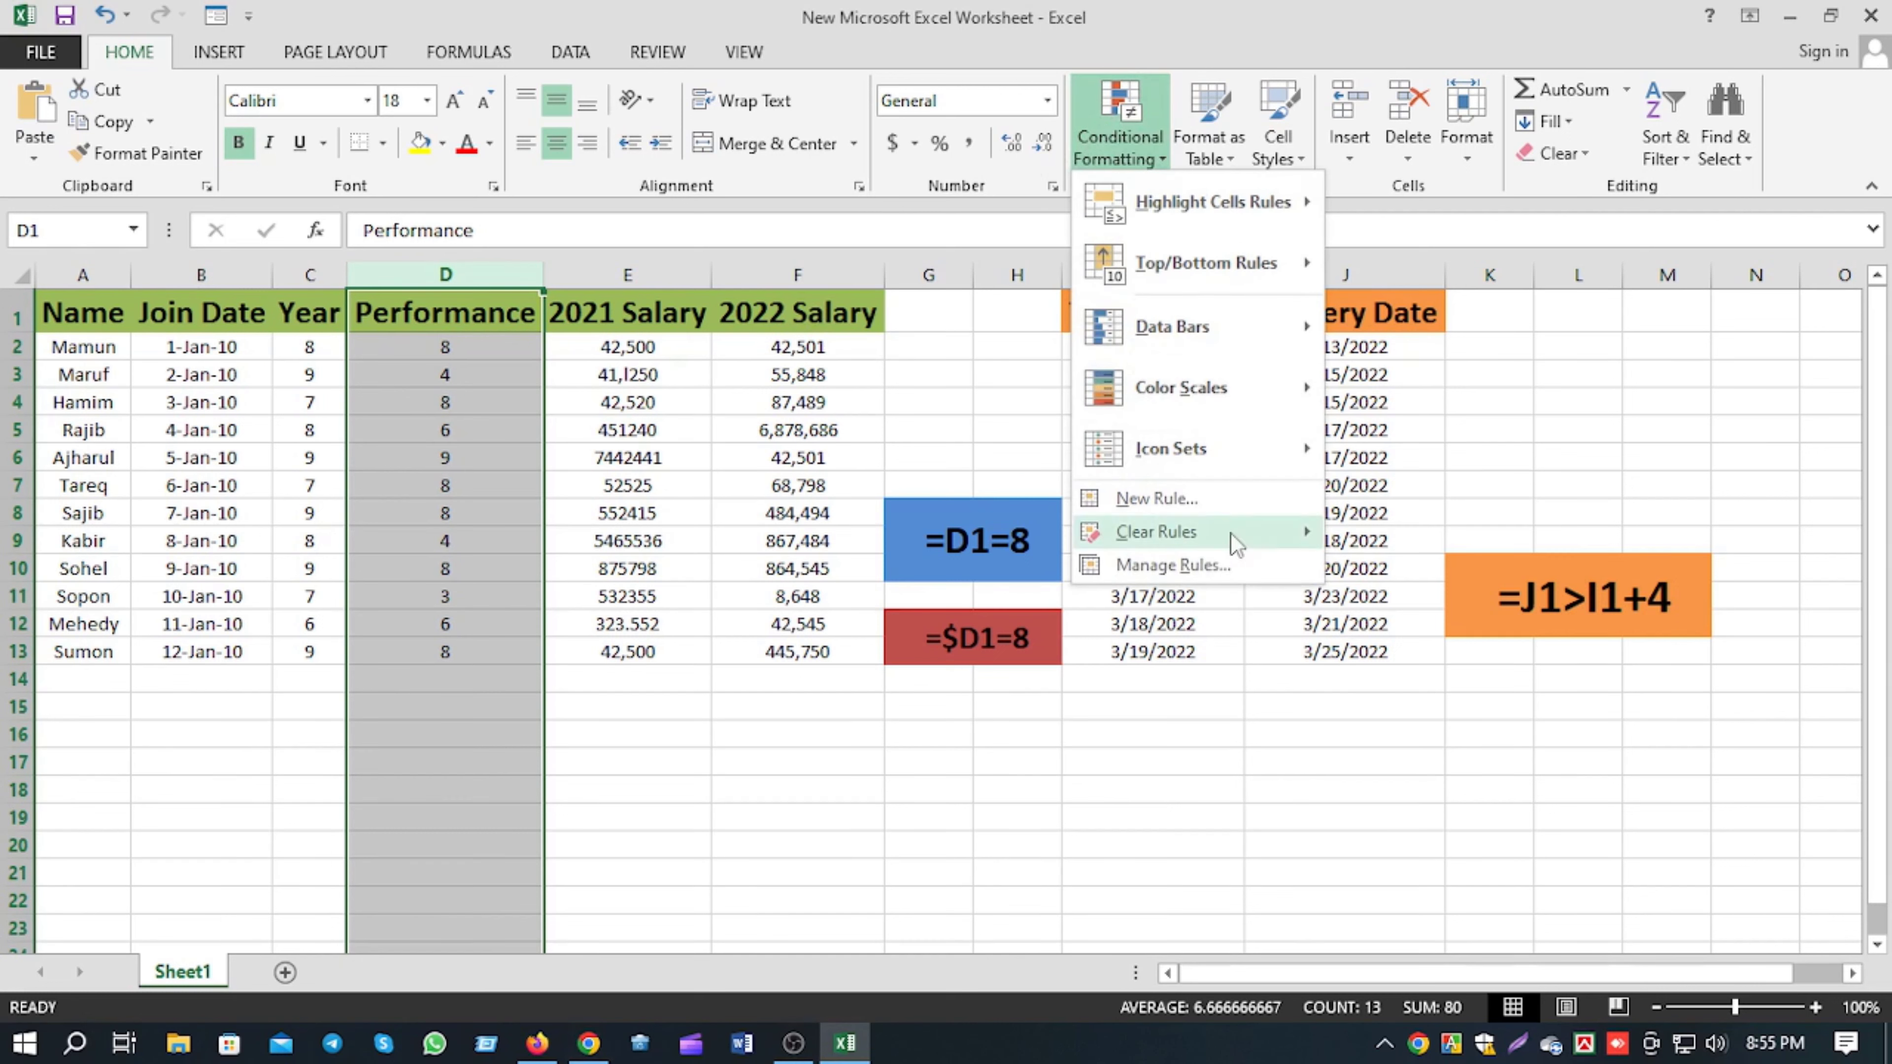
{"action": "left_click", "coordinate": [1156, 498]}
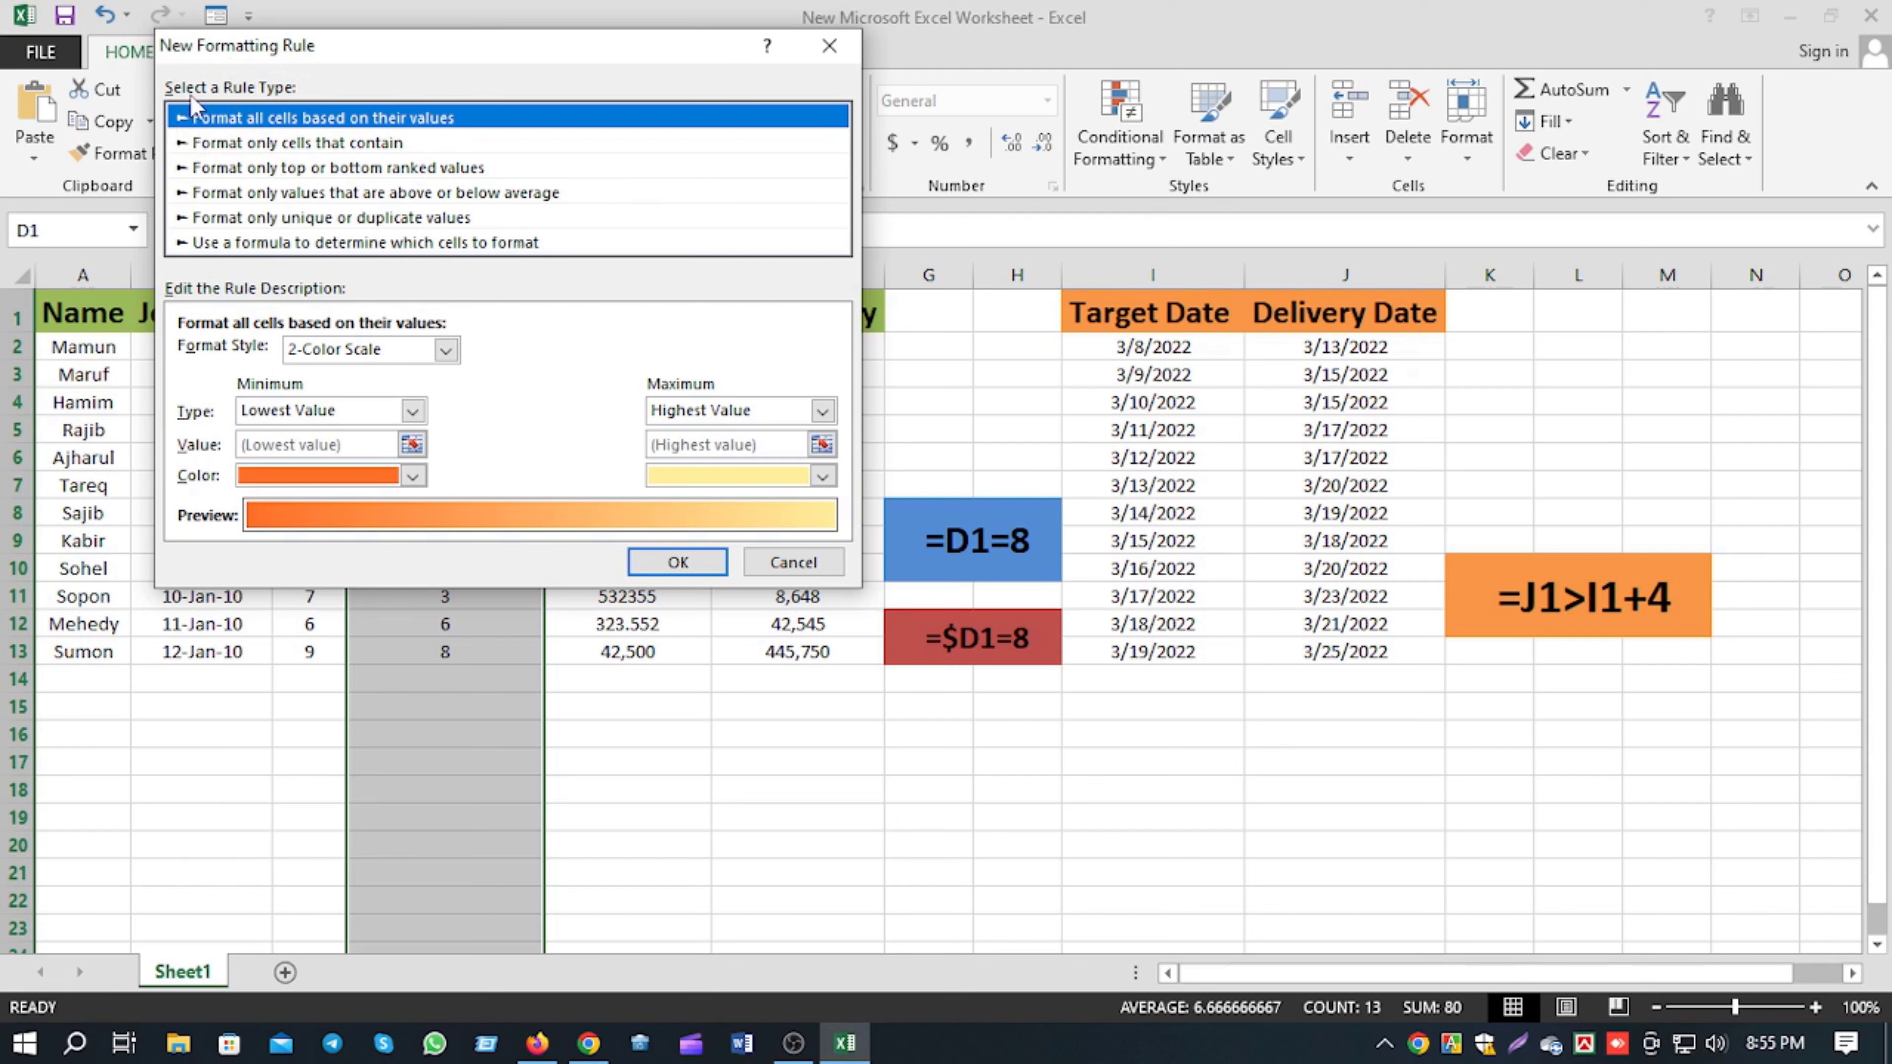
{"action": "left_click", "coordinate": [830, 46]}
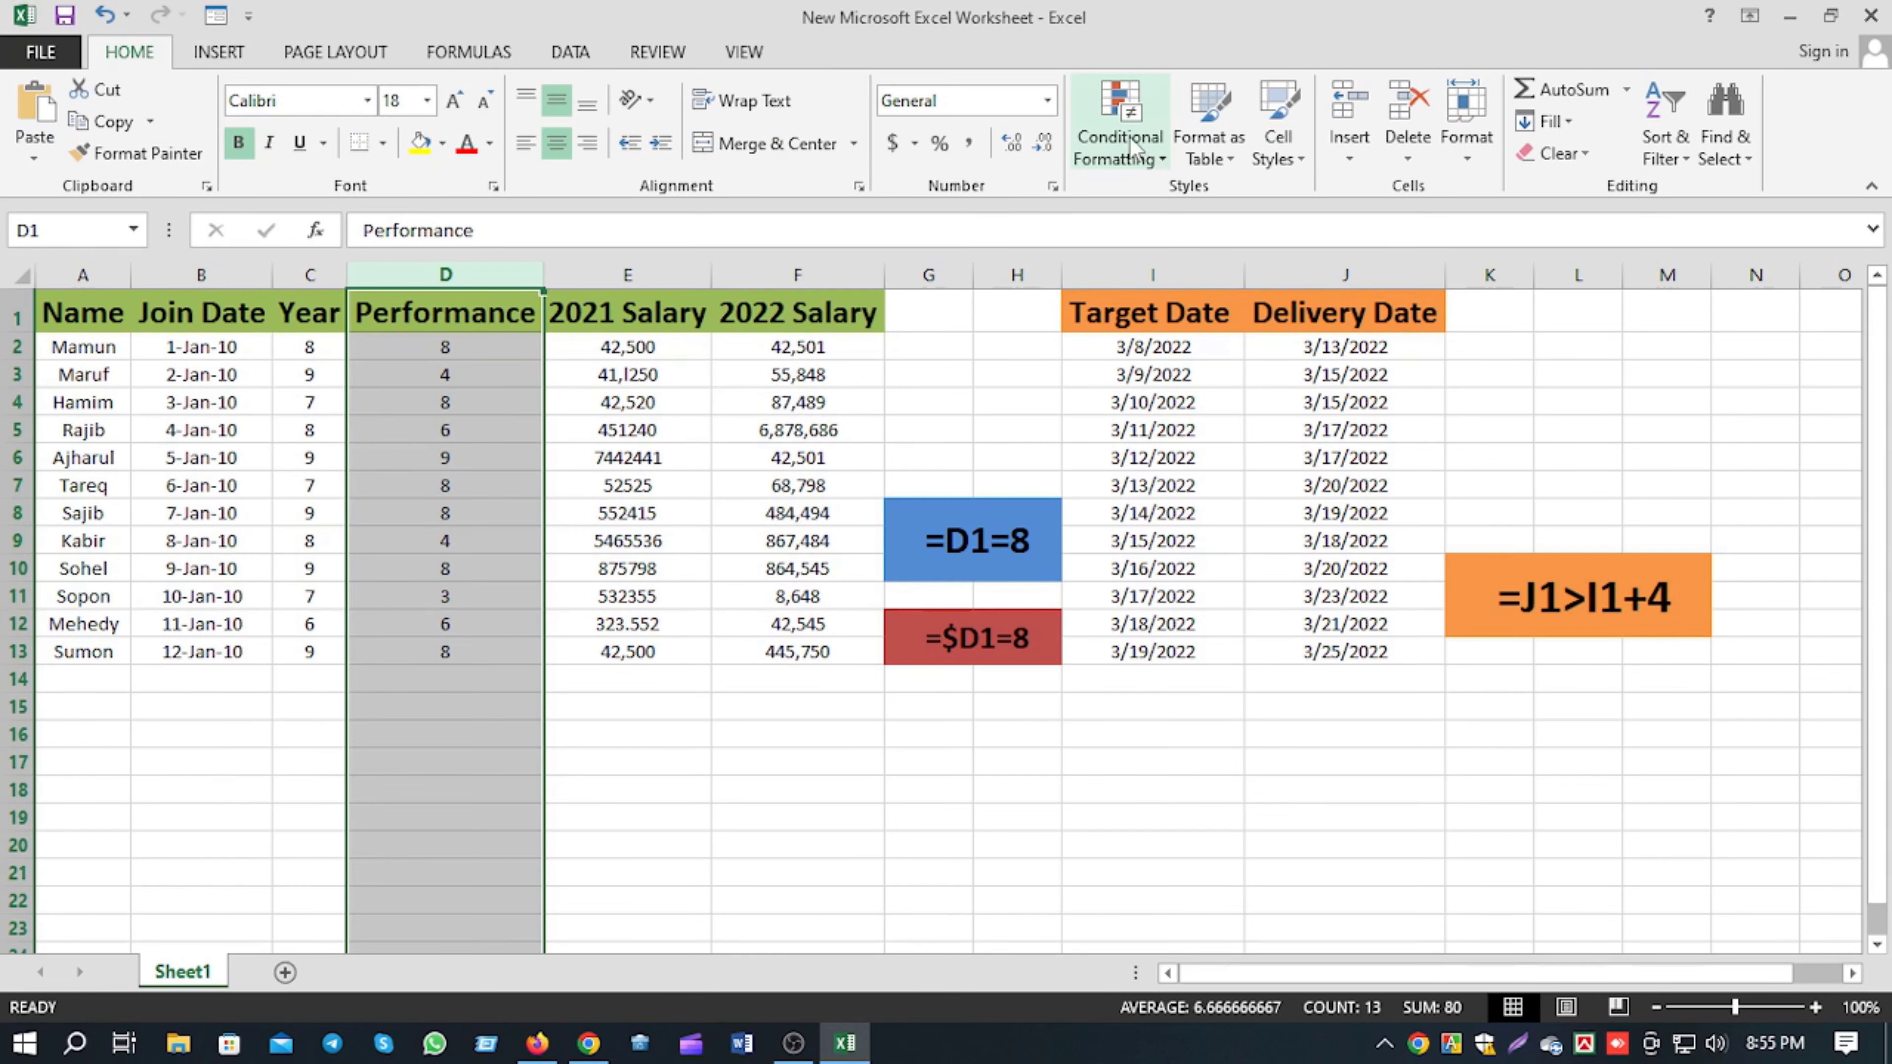
- Start a new conditional formatting rule for the Performance column that uses a formula to determine which cells to format
{"action": "left_click", "coordinate": [1135, 146]}
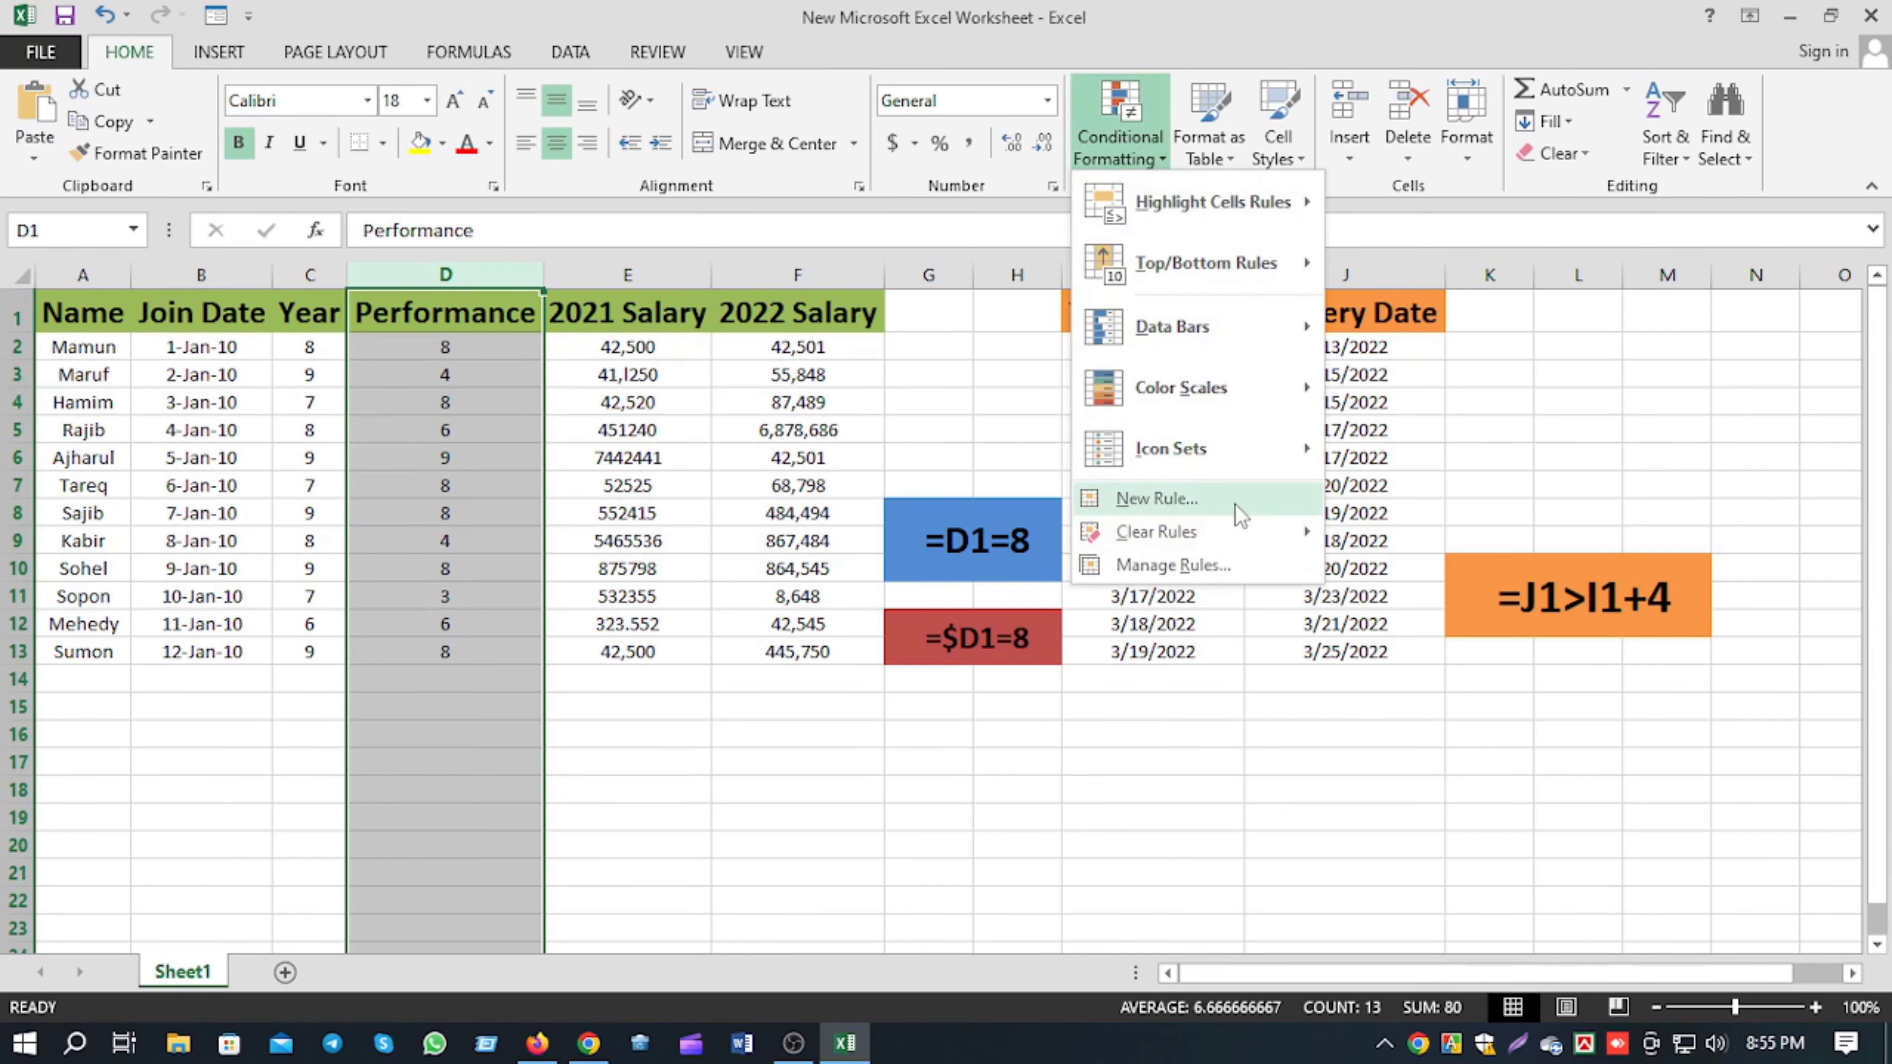
{"action": "left_click", "coordinate": [1157, 499]}
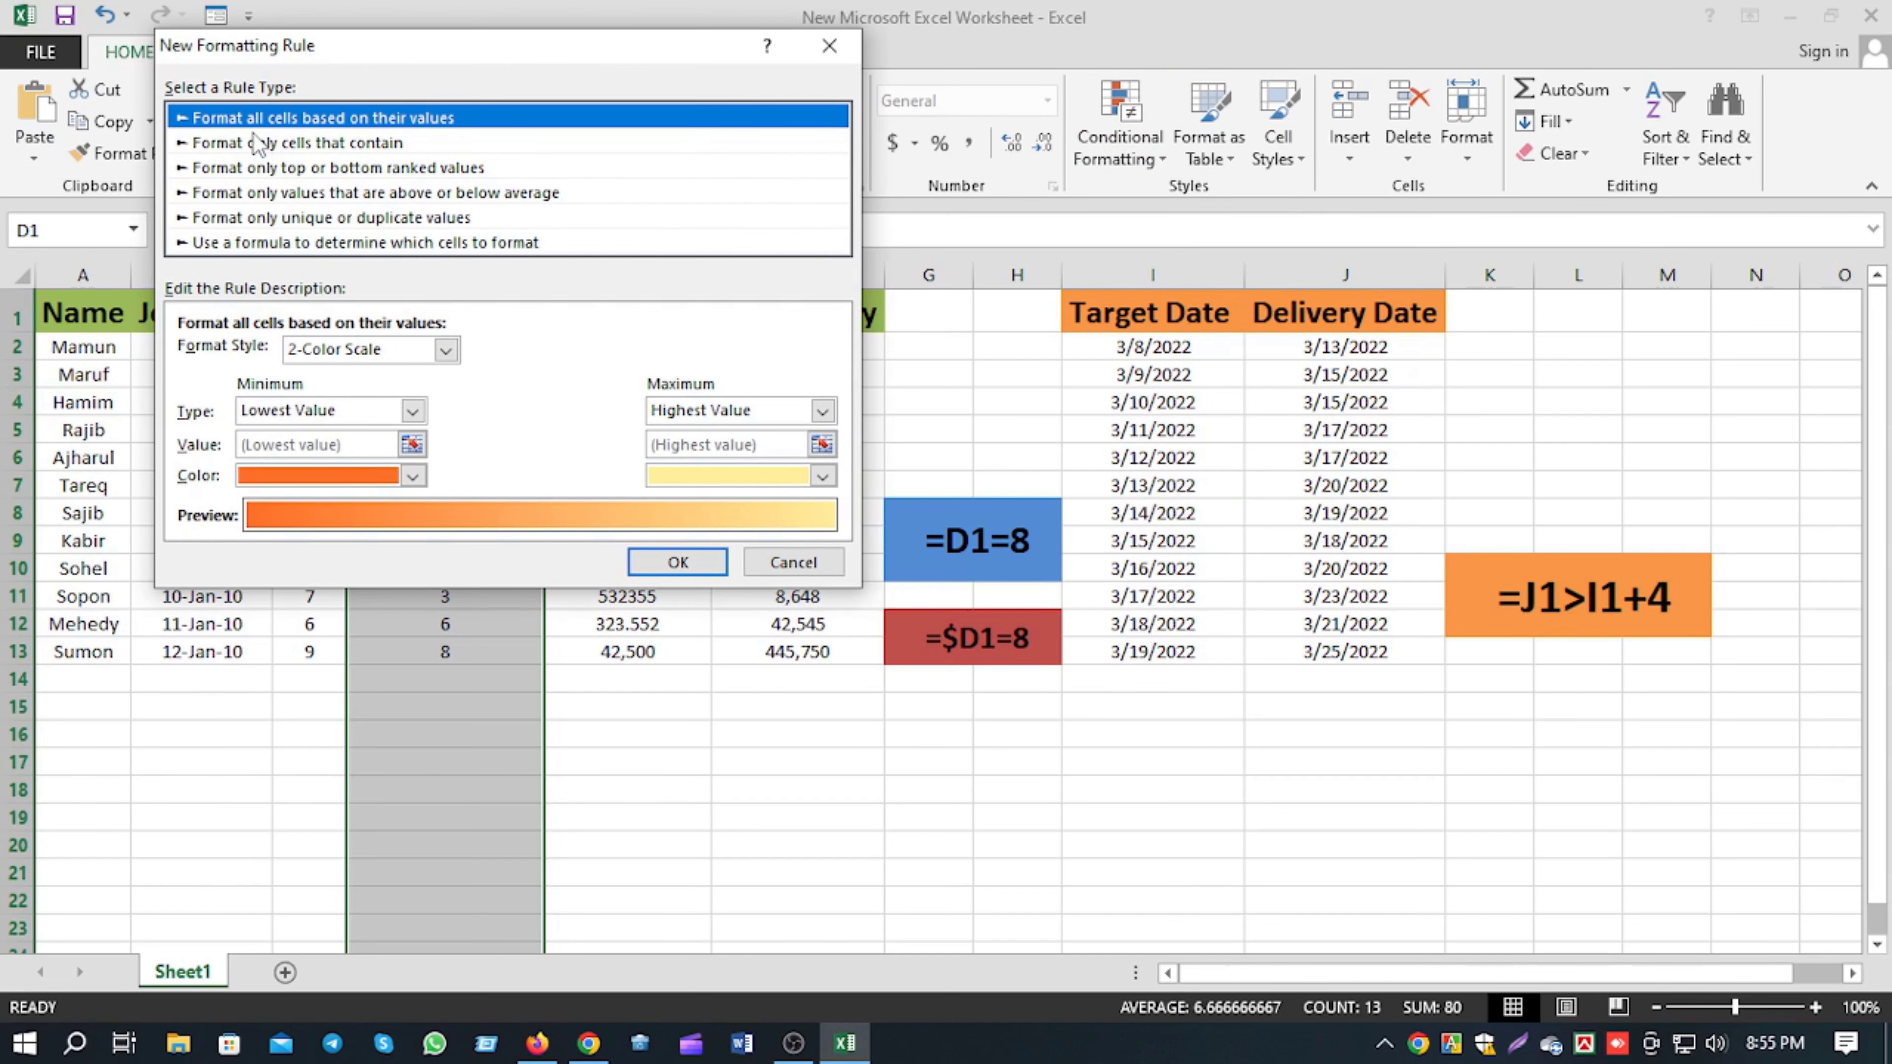
{"action": "left_click", "coordinate": [322, 143]}
{"action": "left_click", "coordinate": [340, 167]}
{"action": "left_click", "coordinate": [344, 197]}
{"action": "left_click", "coordinate": [348, 217]}
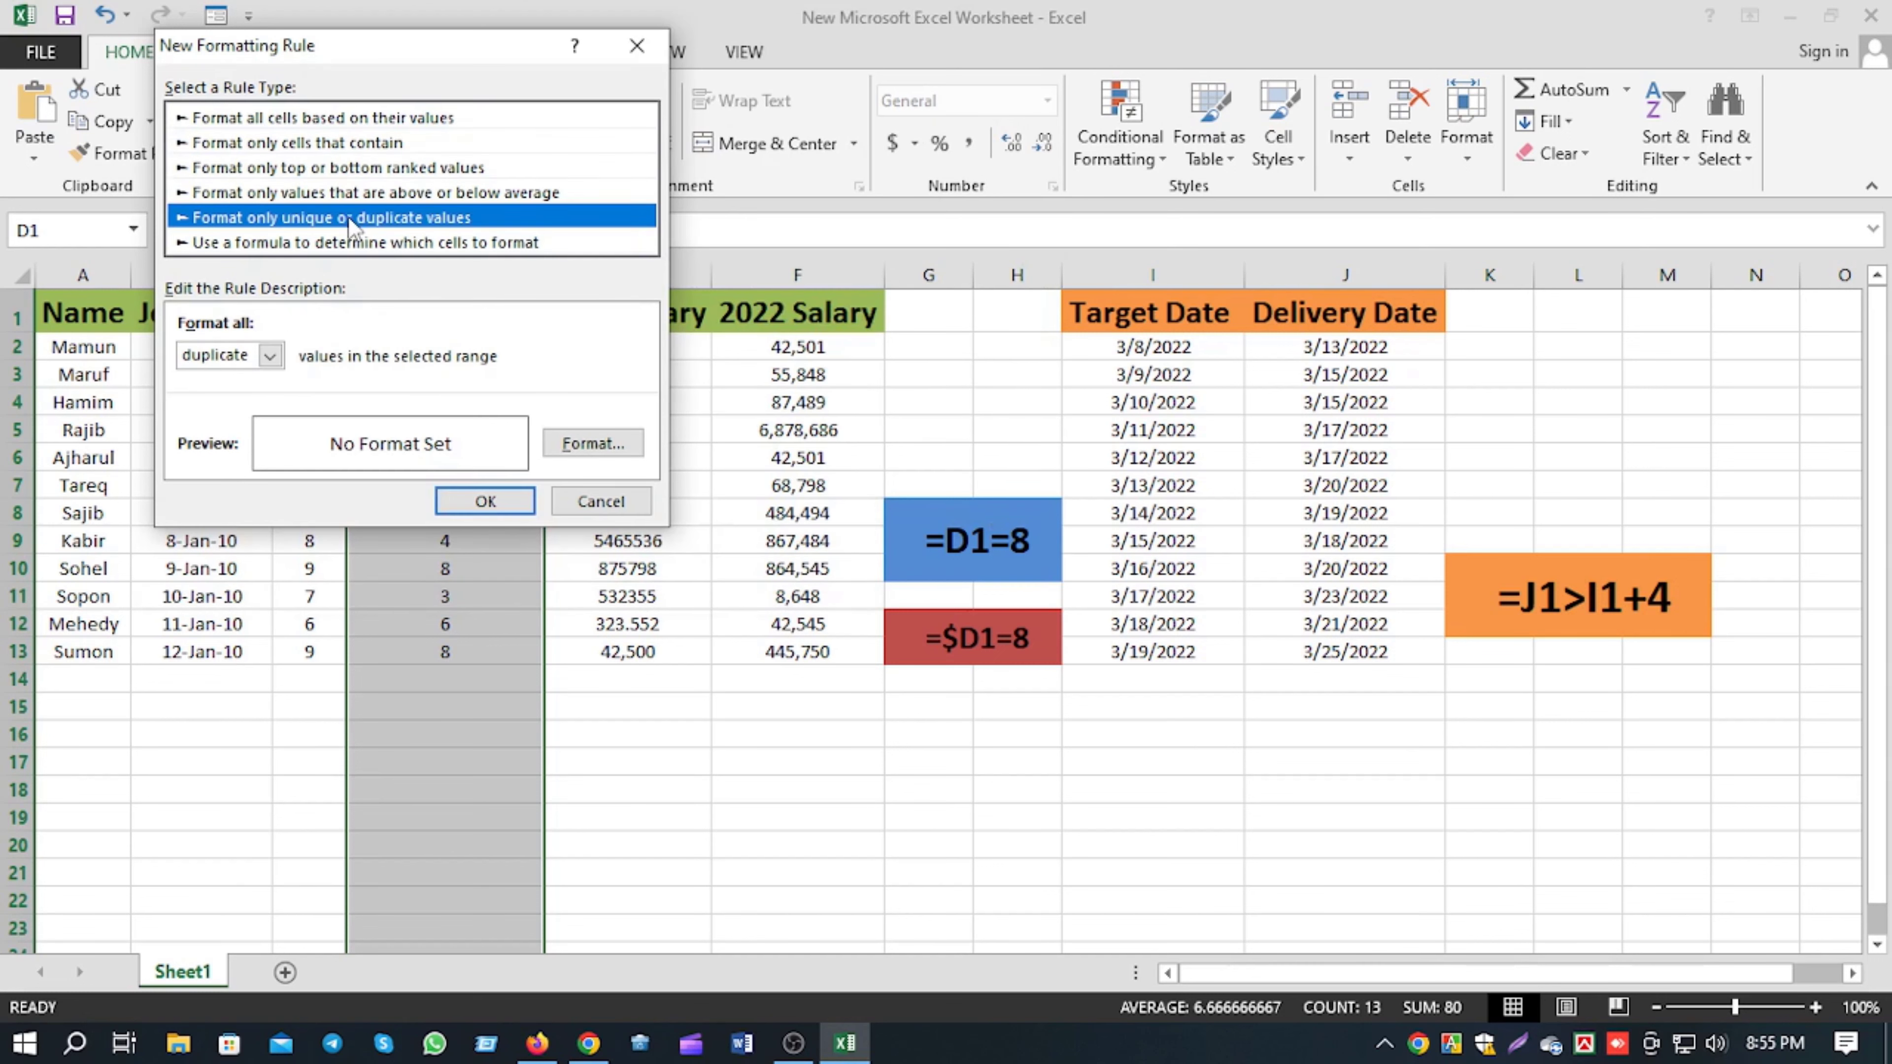
{"action": "left_click", "coordinate": [359, 242]}
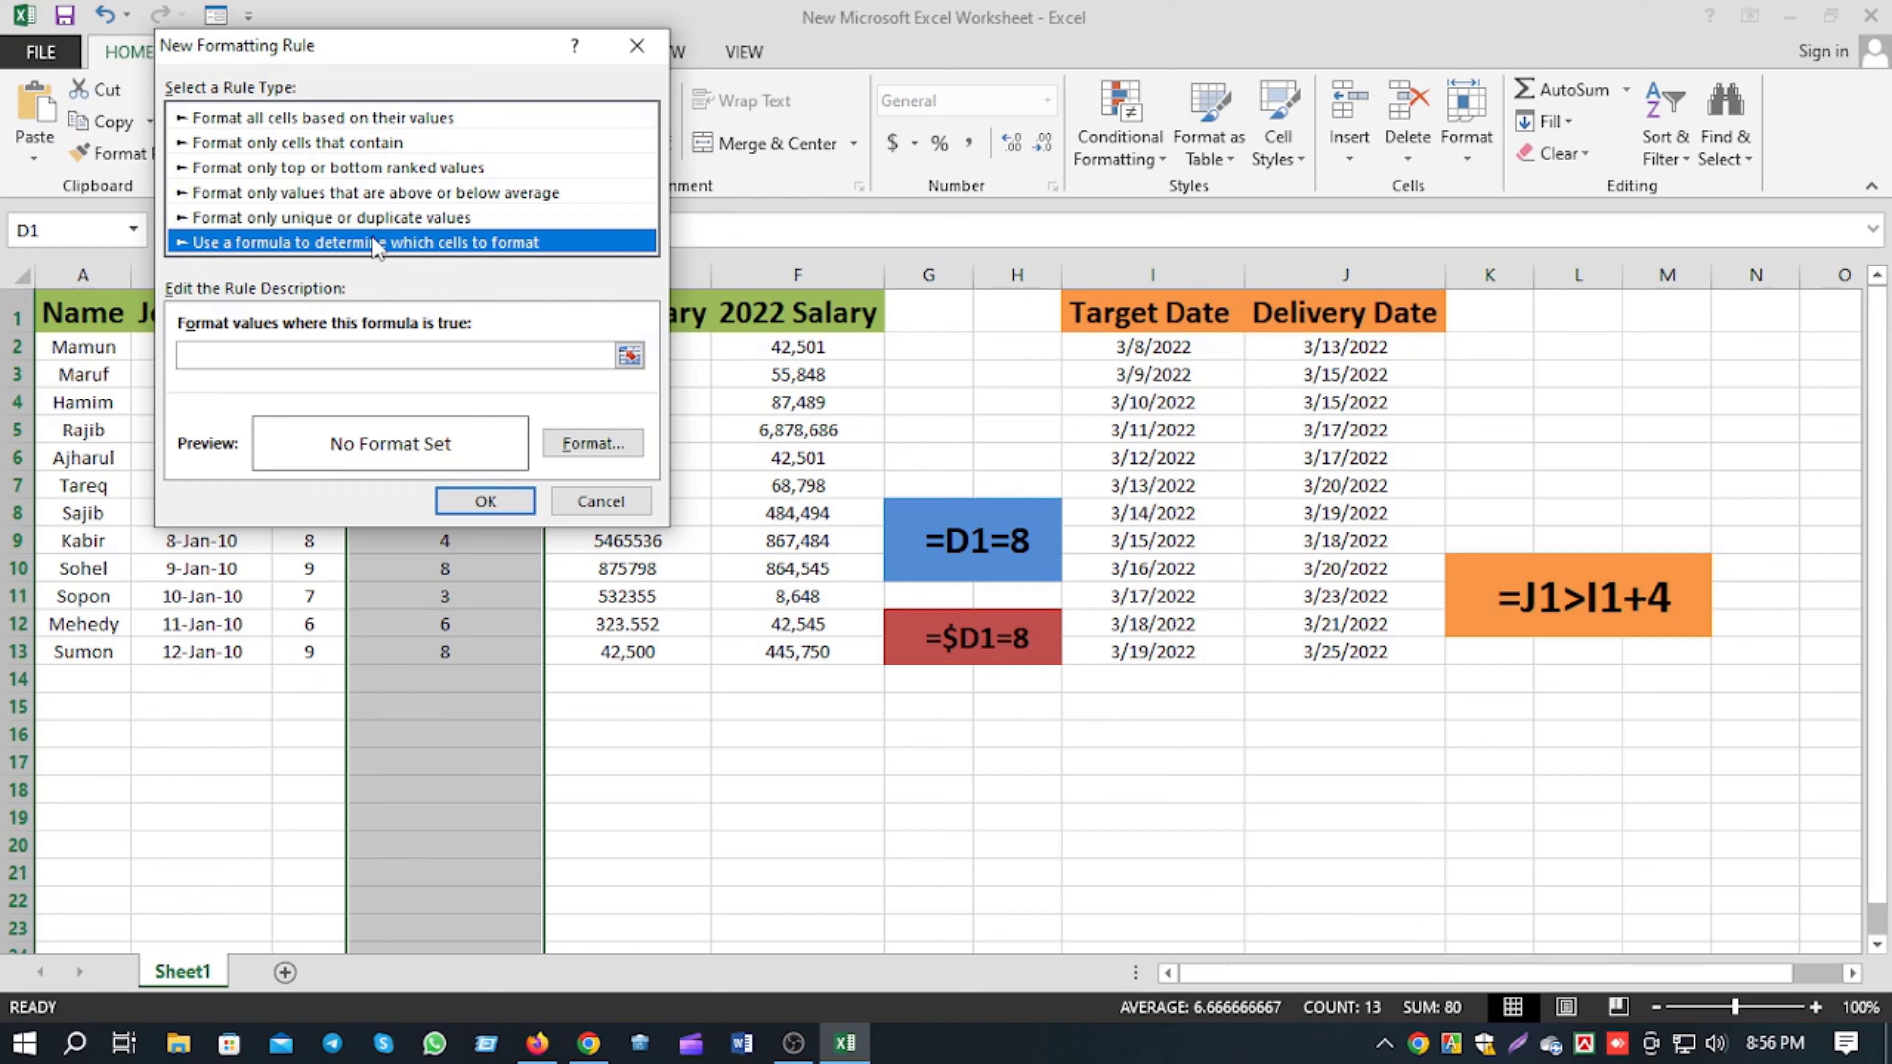
{"action": "left_click", "coordinate": [268, 352]}
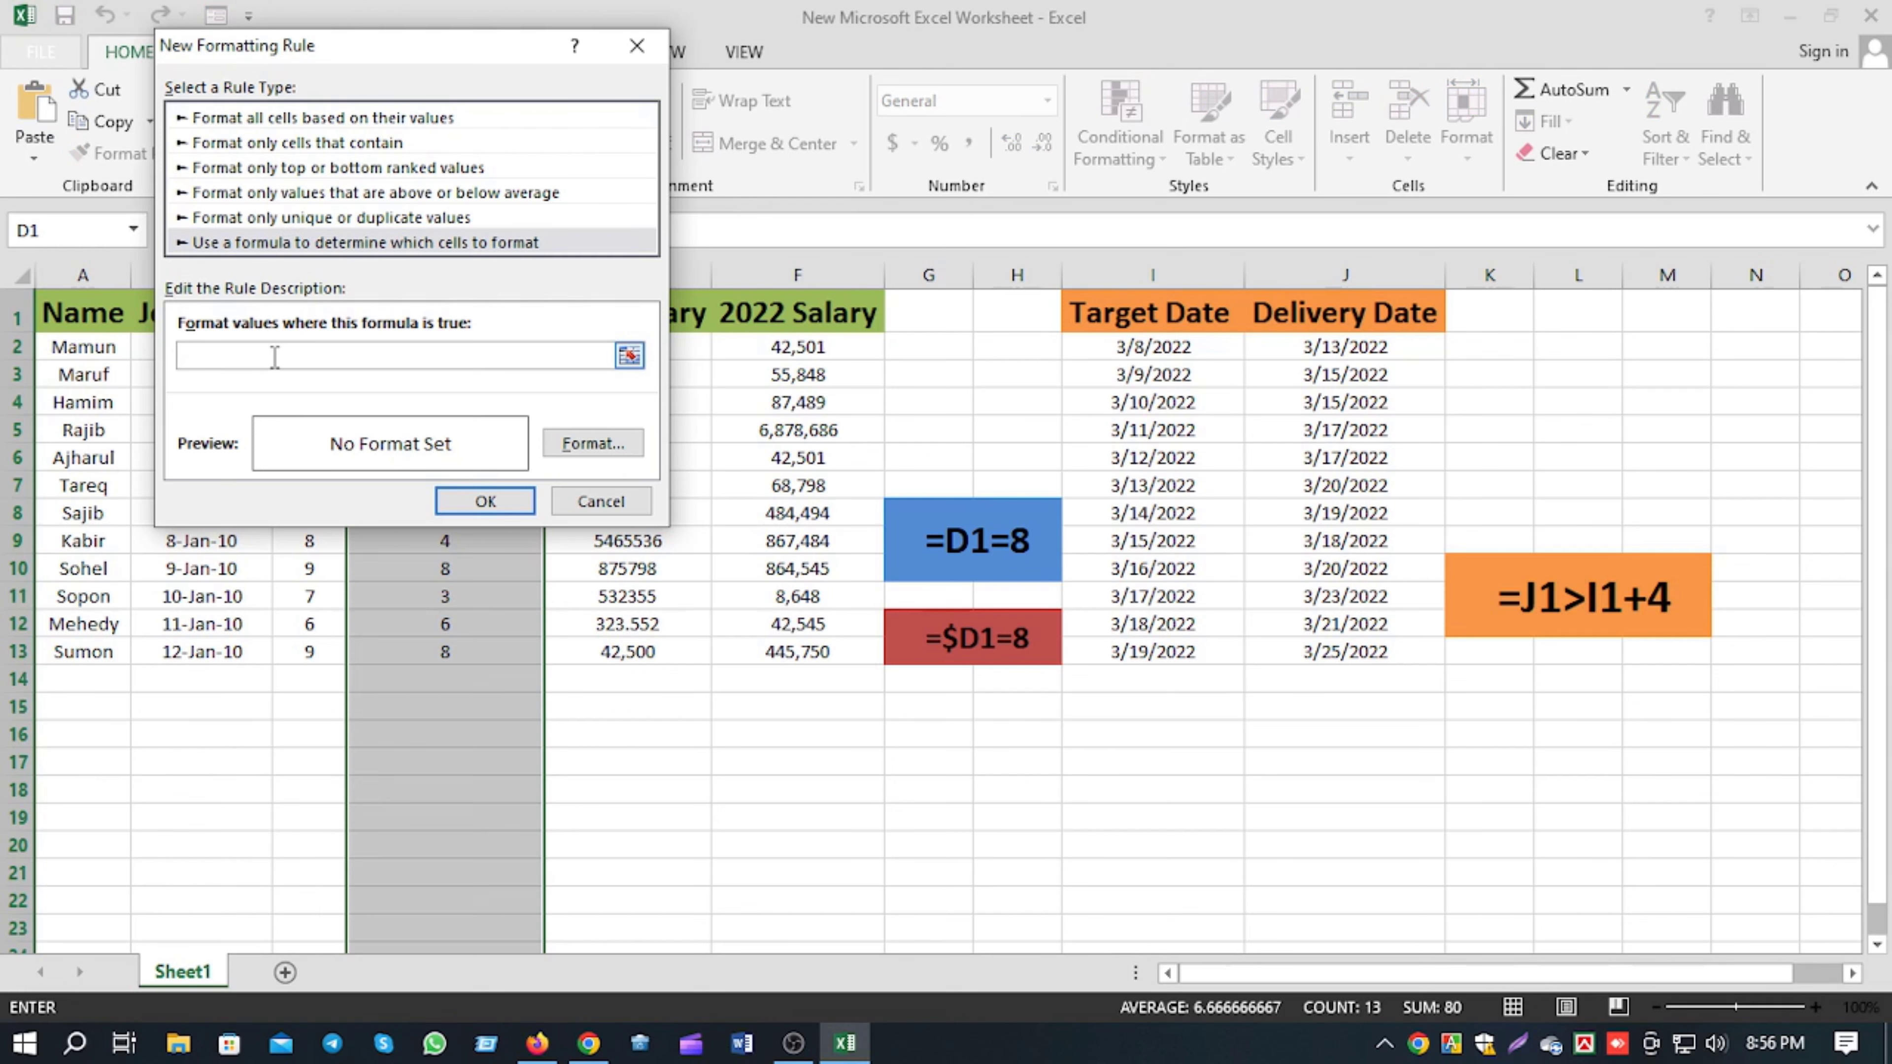
- Enter =D1=8 as the formula of the Performance column's formatting rule
{"action": "left_click_drag", "start_coordinate": [423, 44], "coordinate": [1223, 89]}
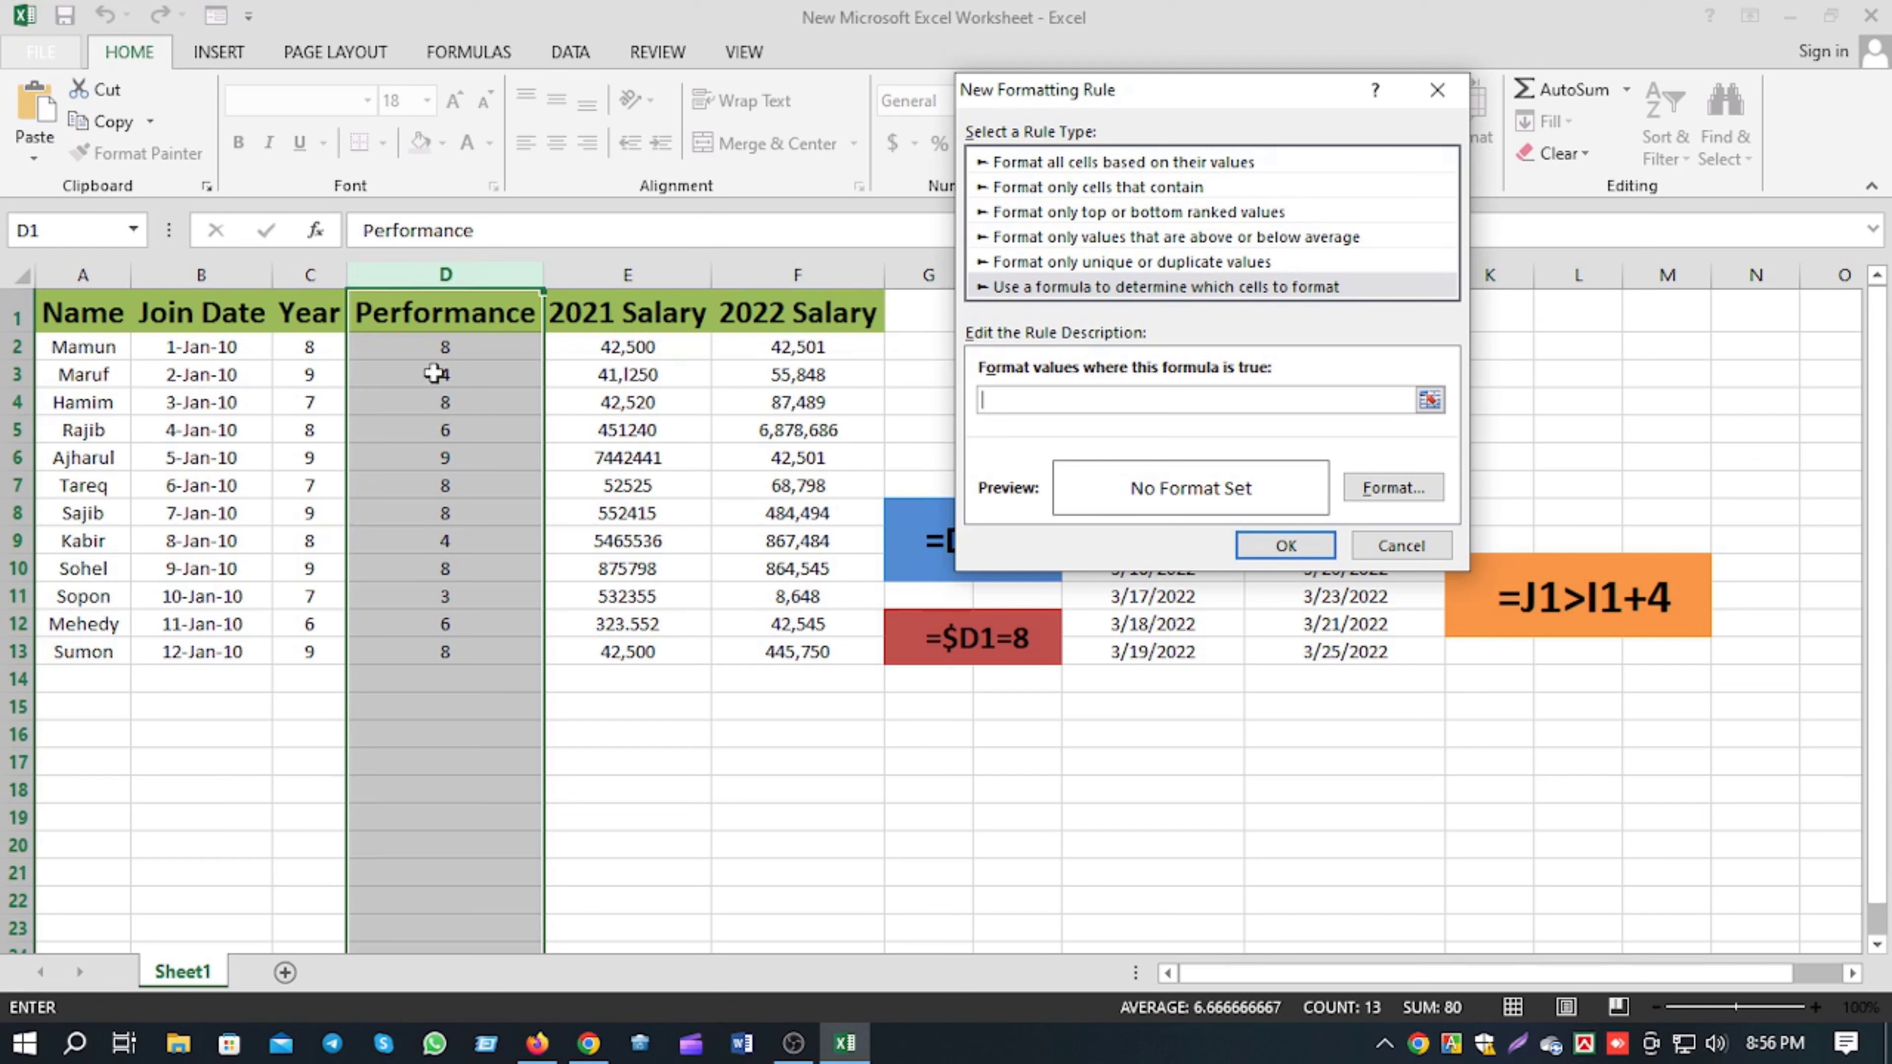
{"action": "left_click", "coordinate": [445, 270]}
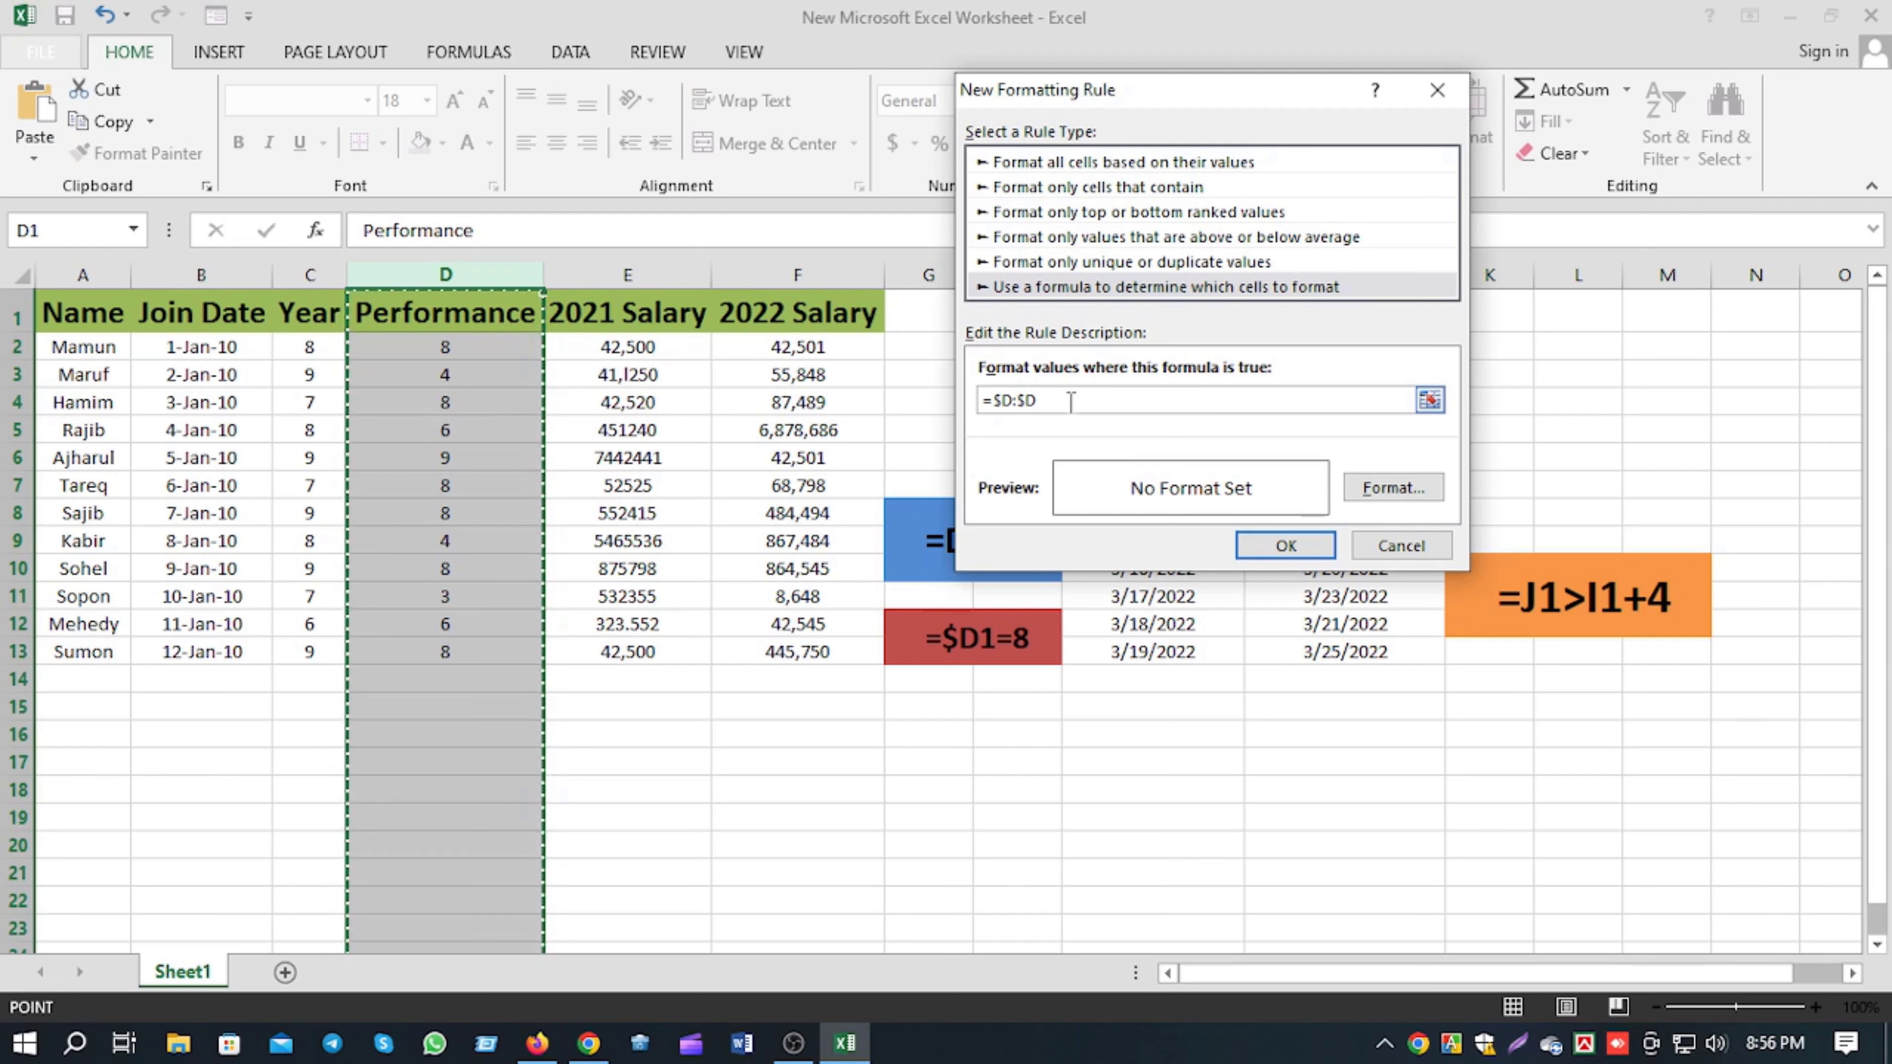
{"action": "left_click_drag", "start_coordinate": [1058, 401], "coordinate": [975, 400]}
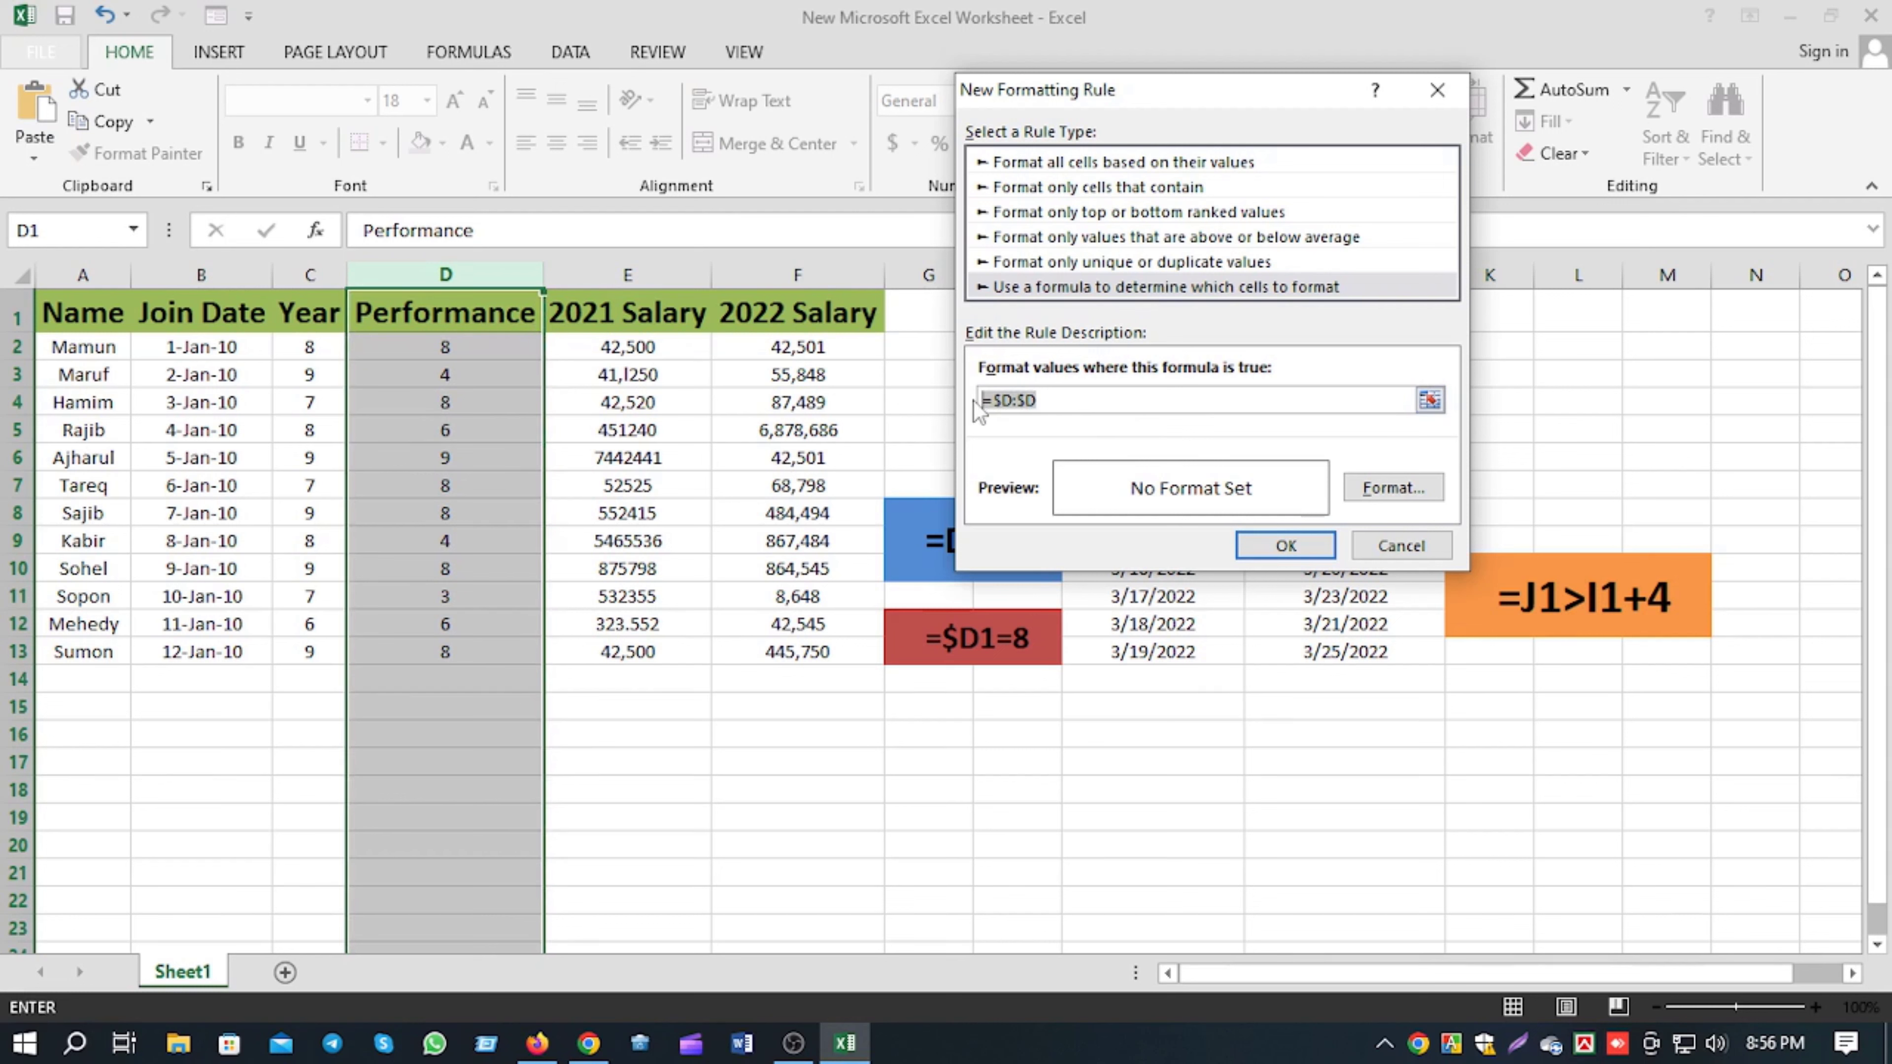
{"action": "key", "text": "BackSpace"}
{"action": "left_click_drag", "start_coordinate": [1183, 101], "coordinate": [1374, 91]}
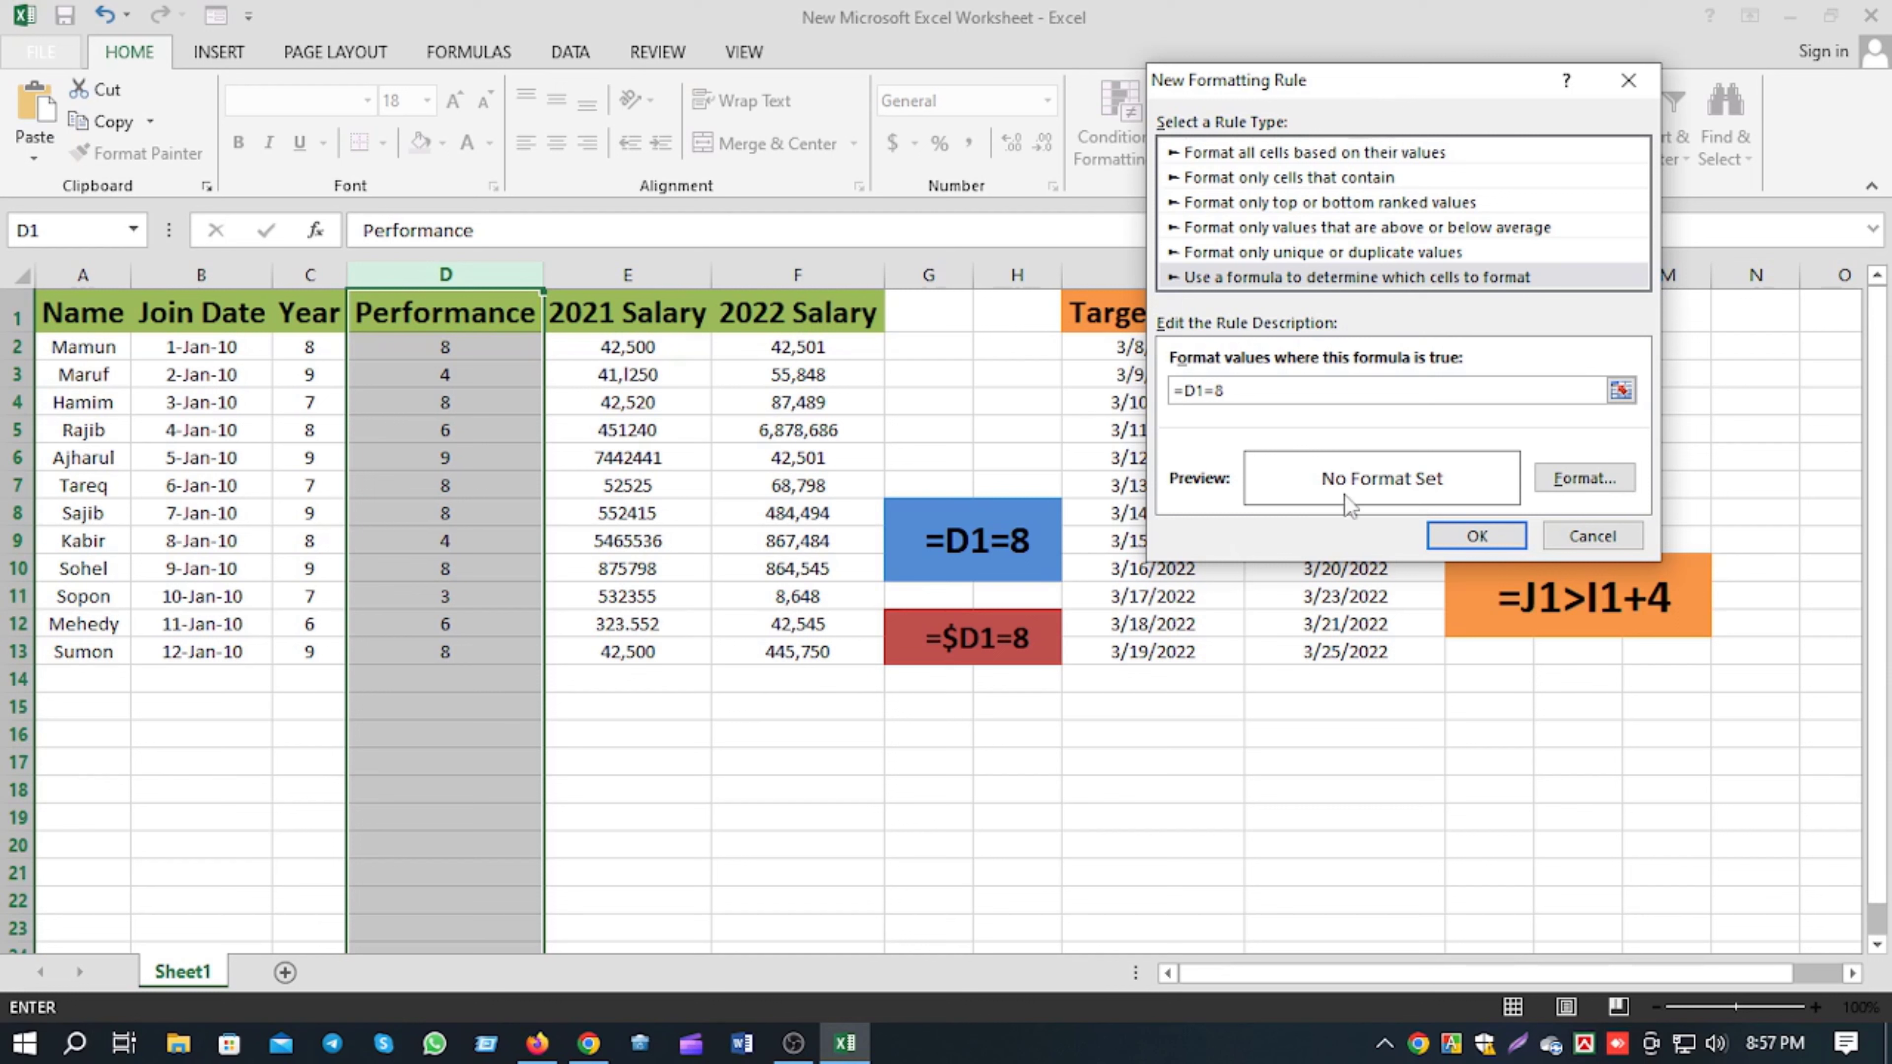
- Give the =D1=8 rule a light green background fill and apply it to the Performance column
{"action": "left_click", "coordinate": [1584, 479]}
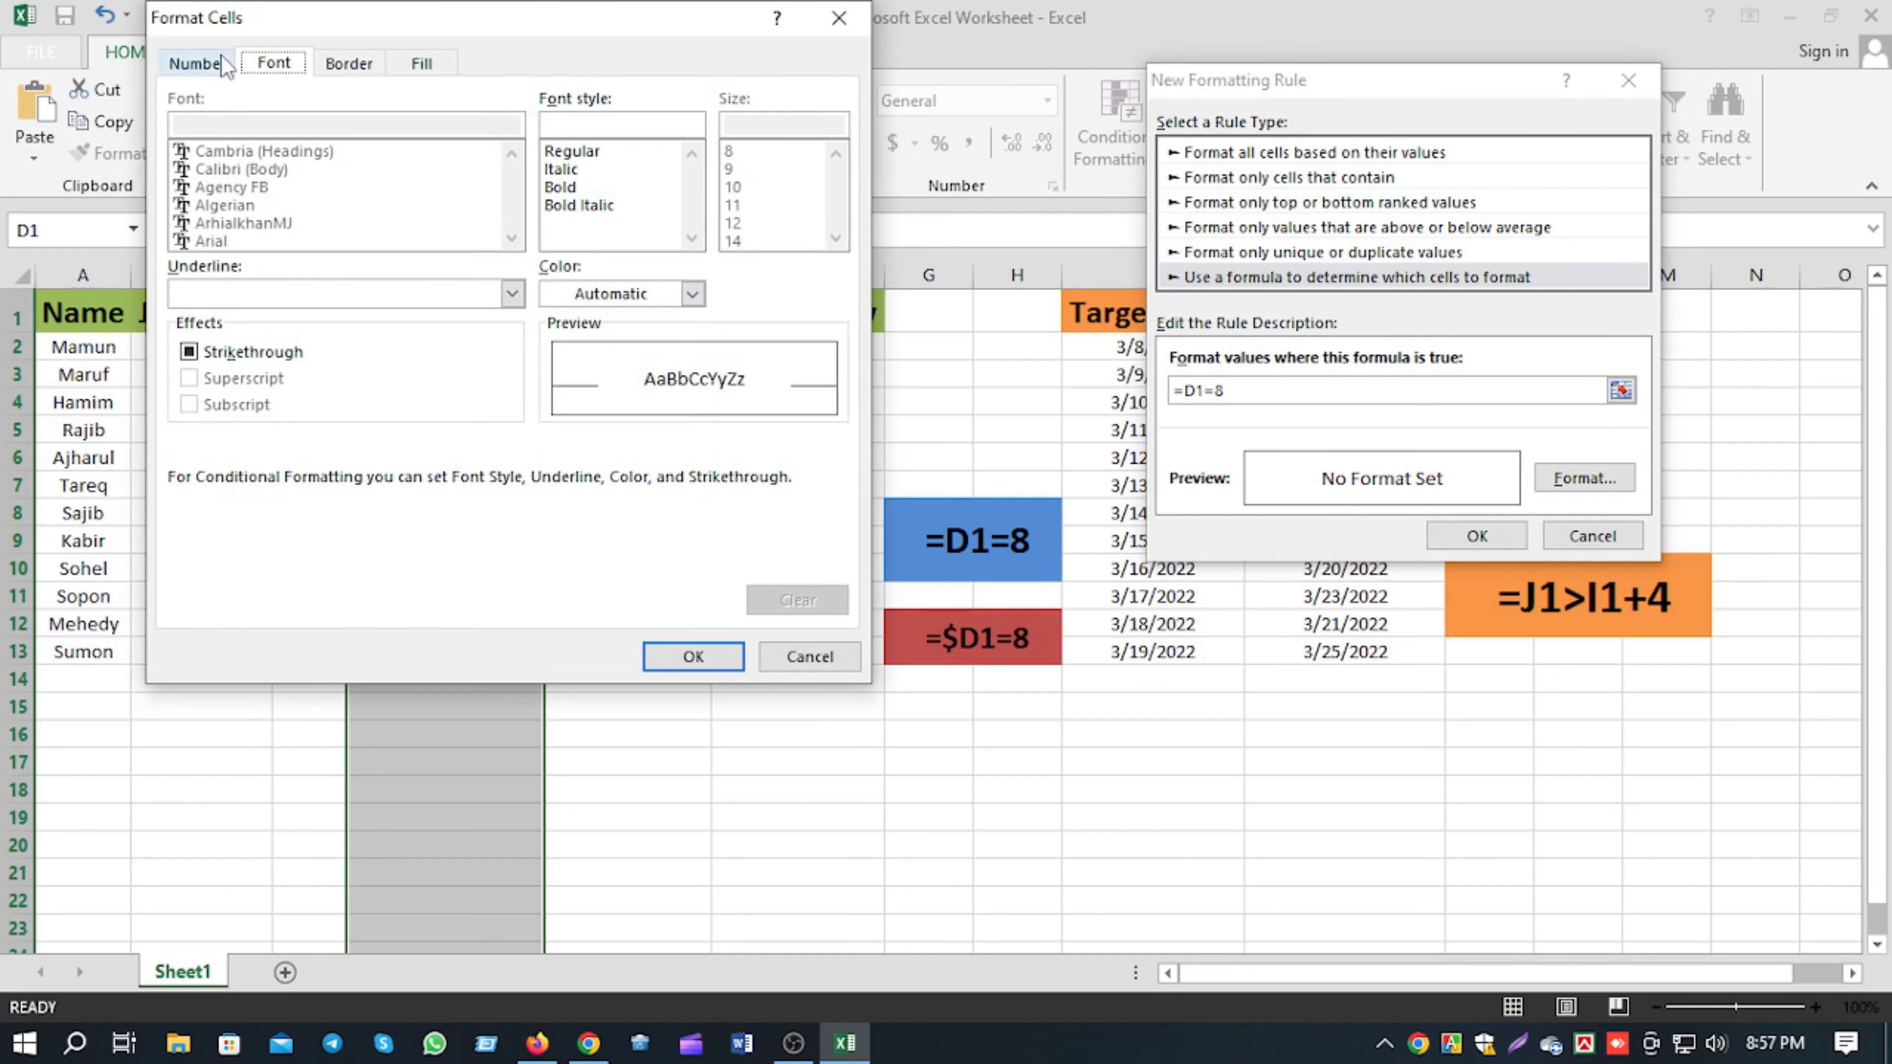
{"action": "left_click", "coordinate": [206, 65]}
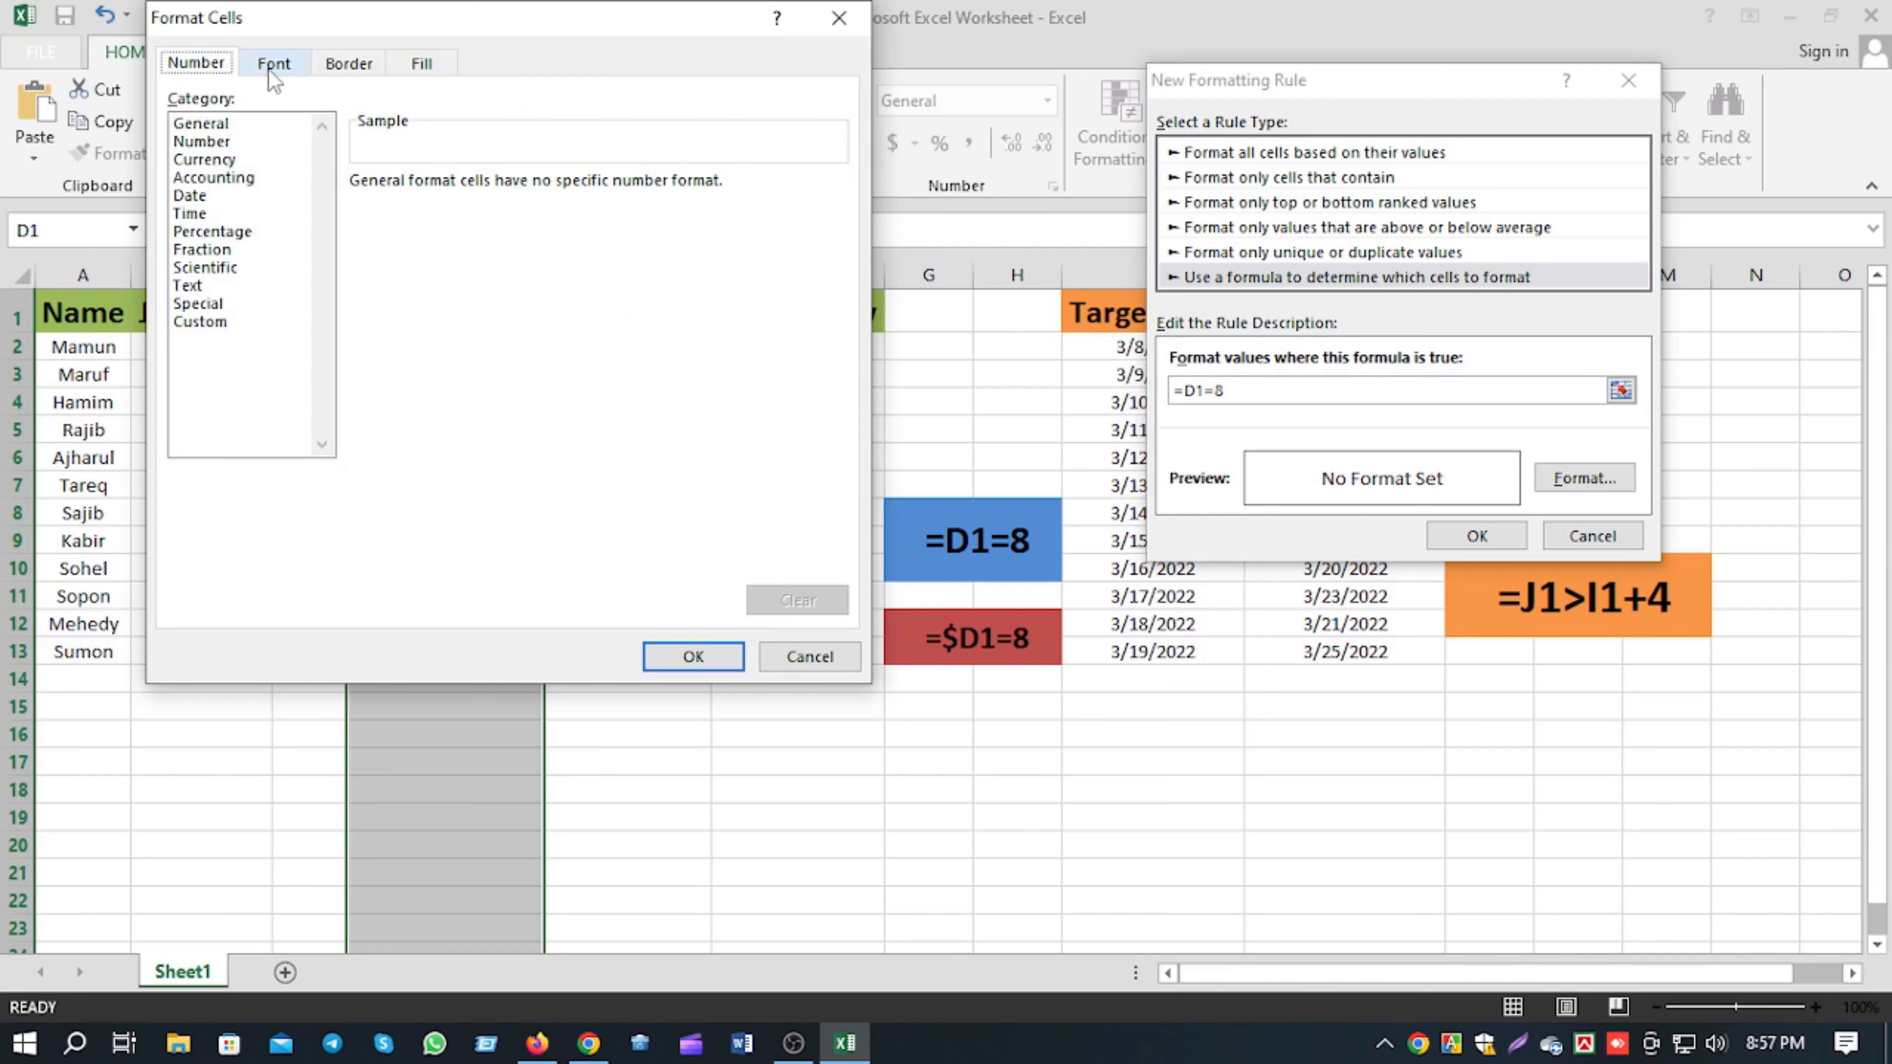
{"action": "left_click", "coordinate": [350, 65]}
{"action": "left_click", "coordinate": [422, 65]}
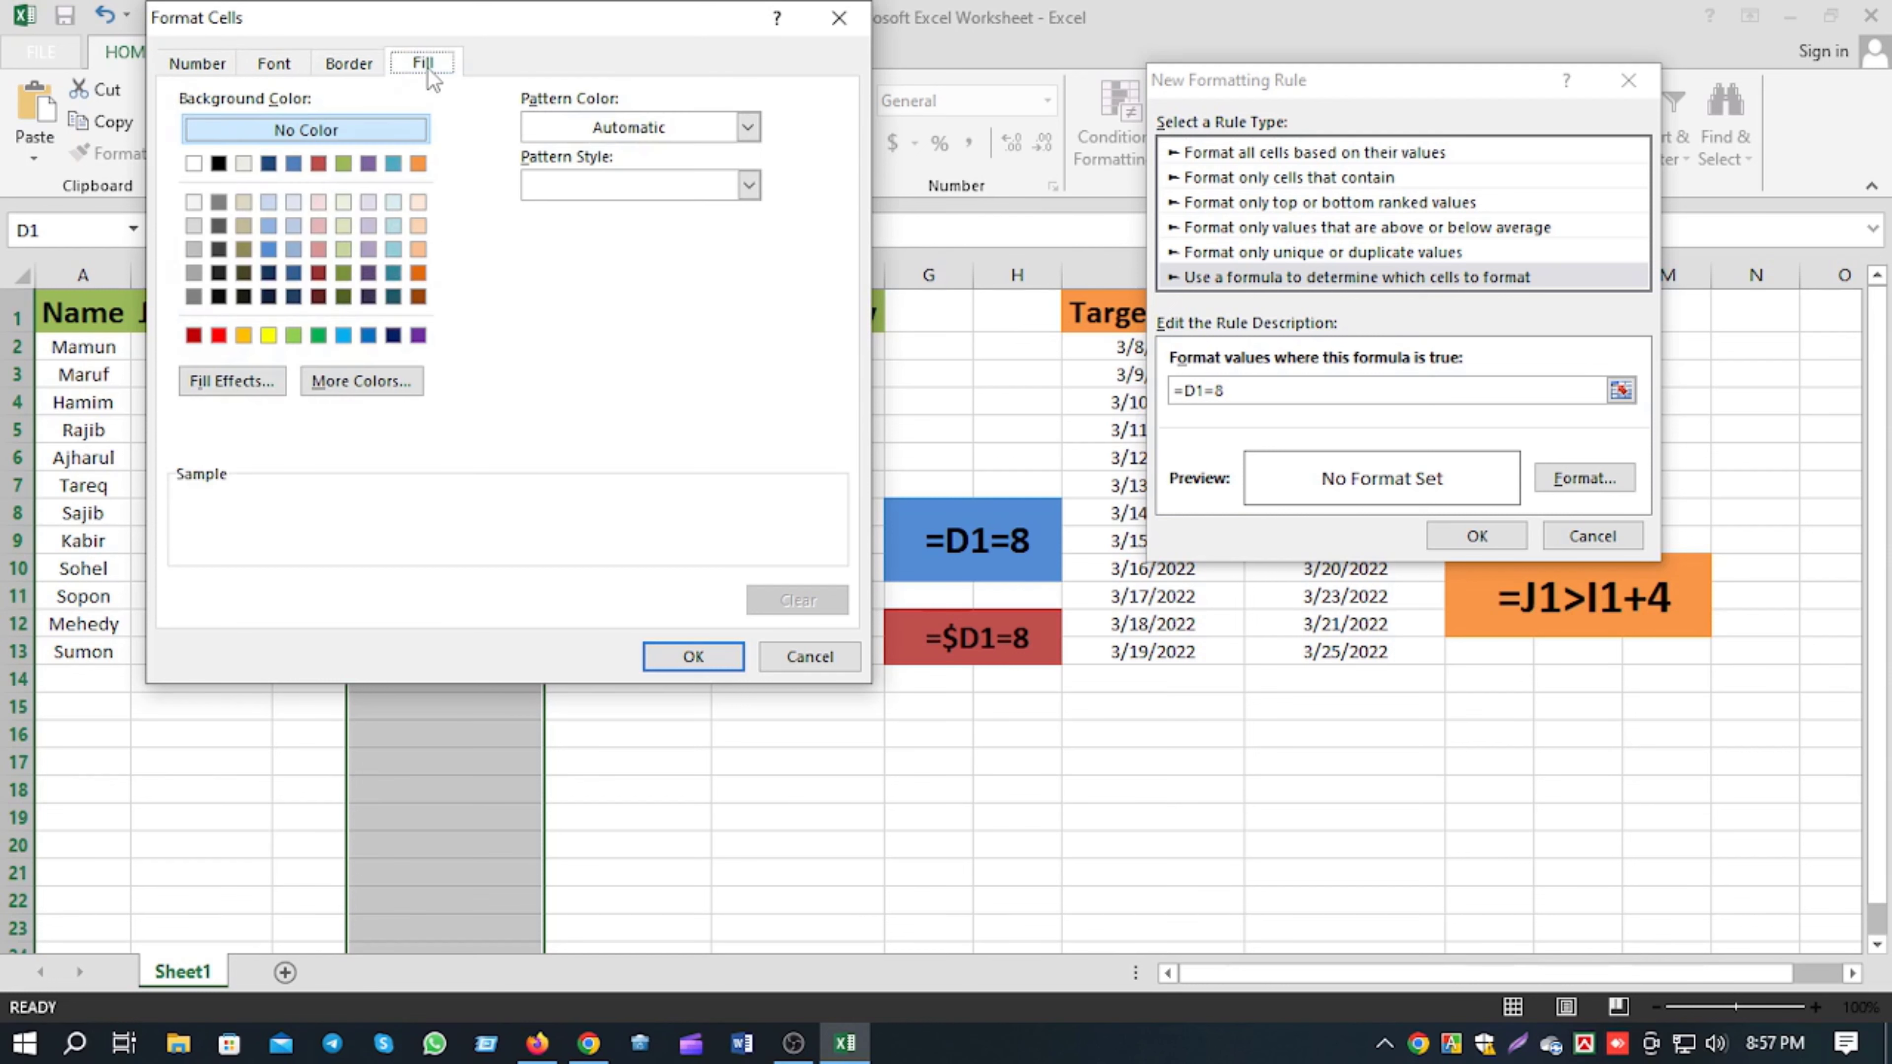
{"action": "left_click", "coordinate": [294, 335]}
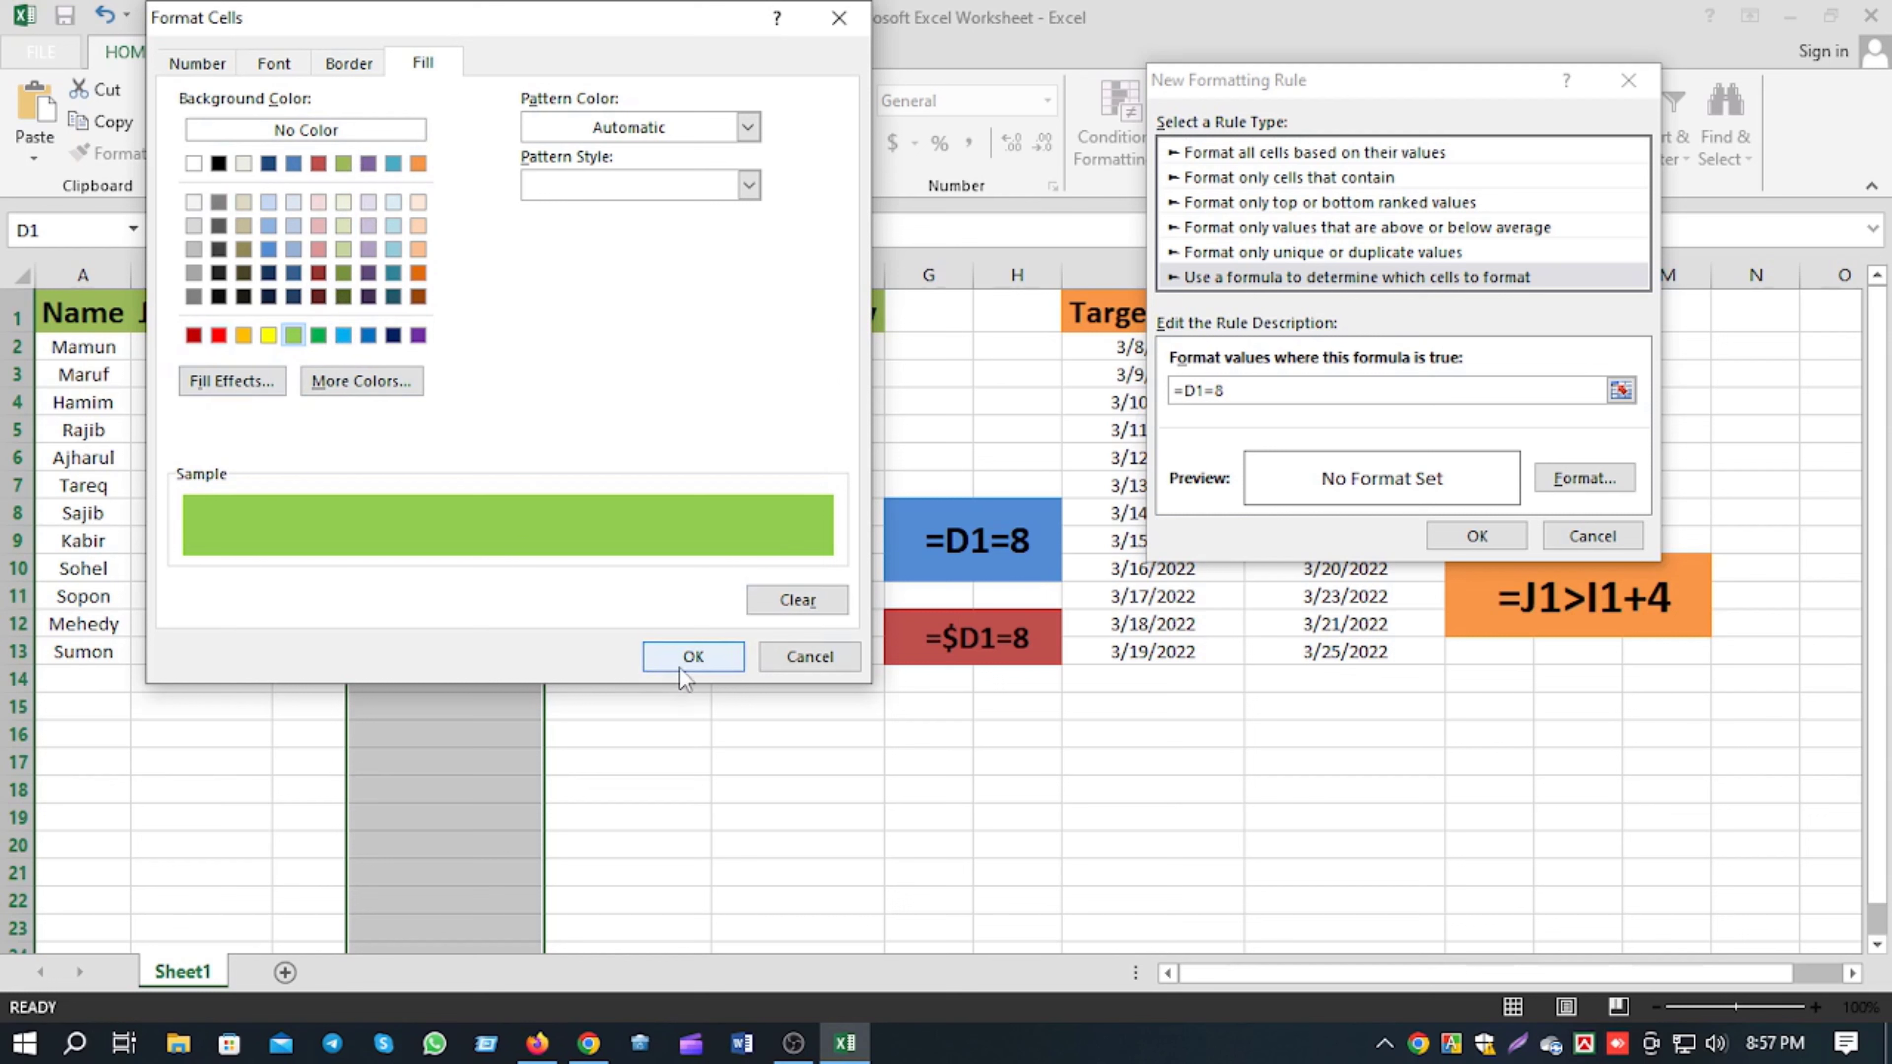
{"action": "left_click", "coordinate": [693, 657]}
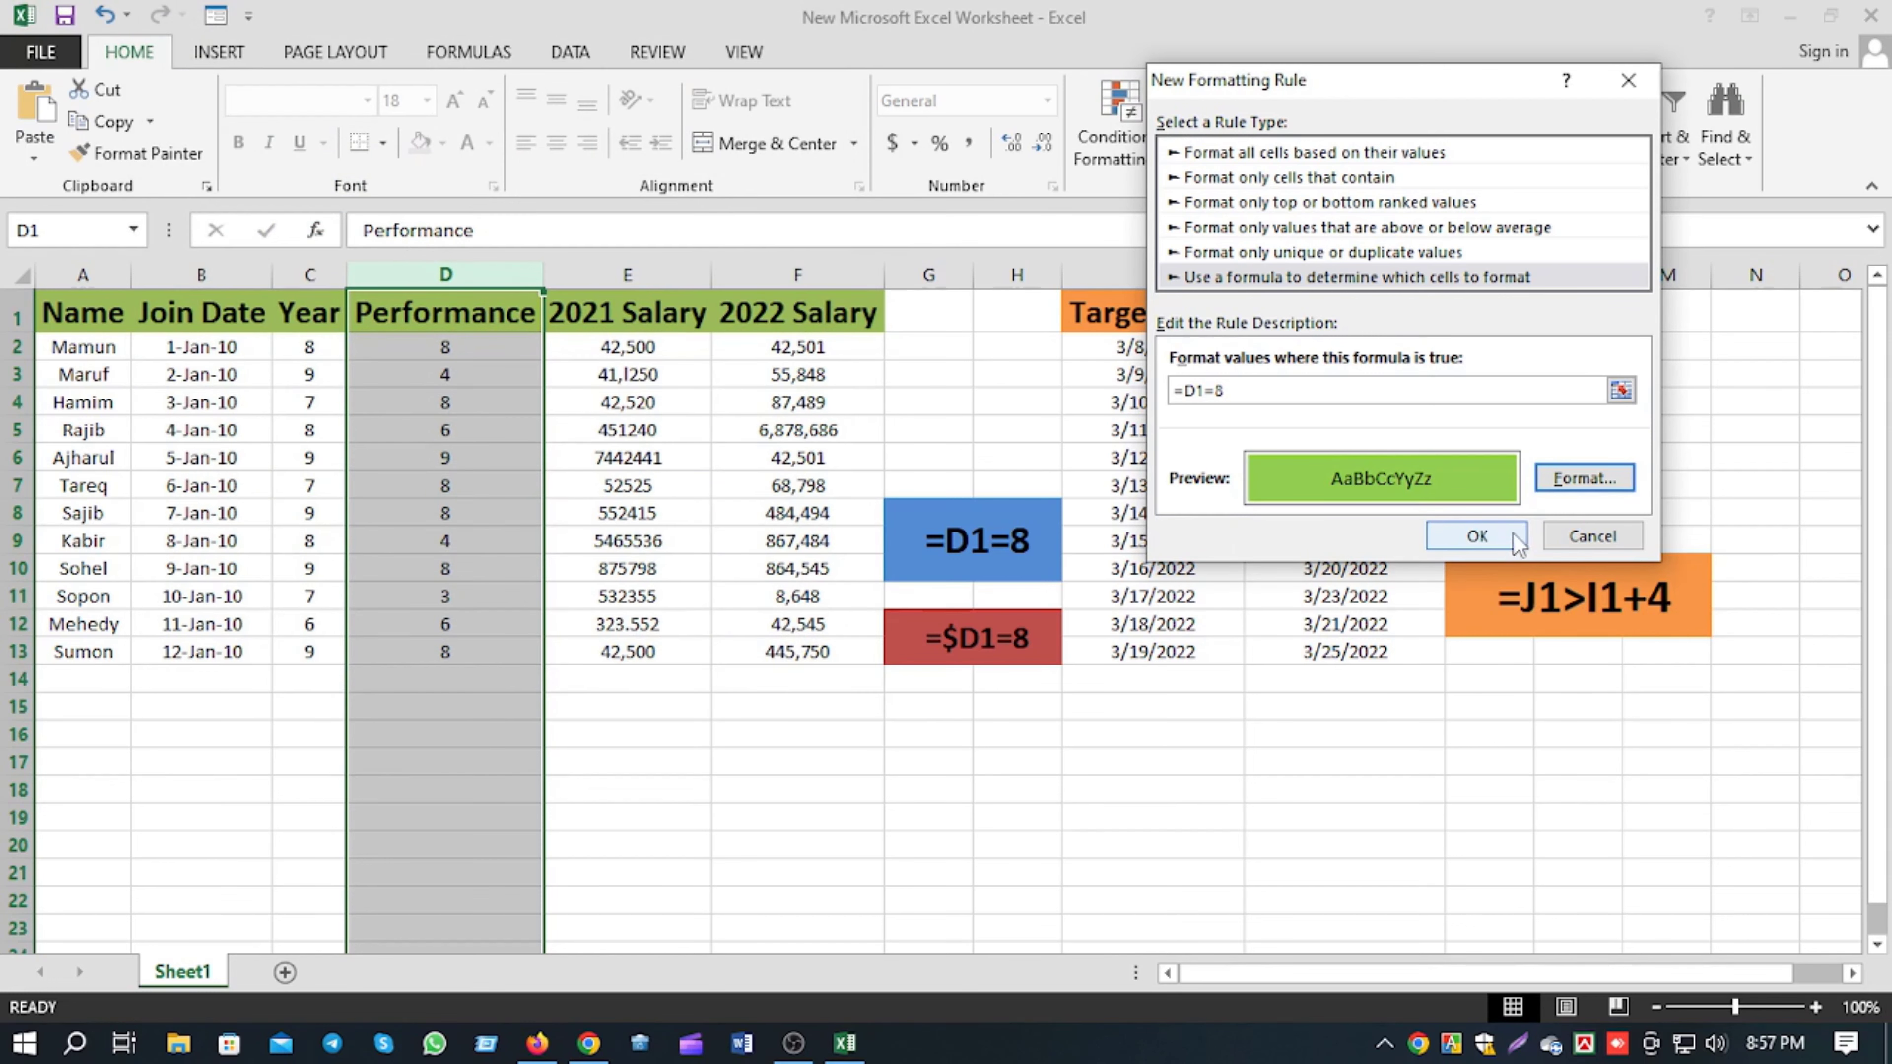
{"action": "left_click", "coordinate": [1477, 536]}
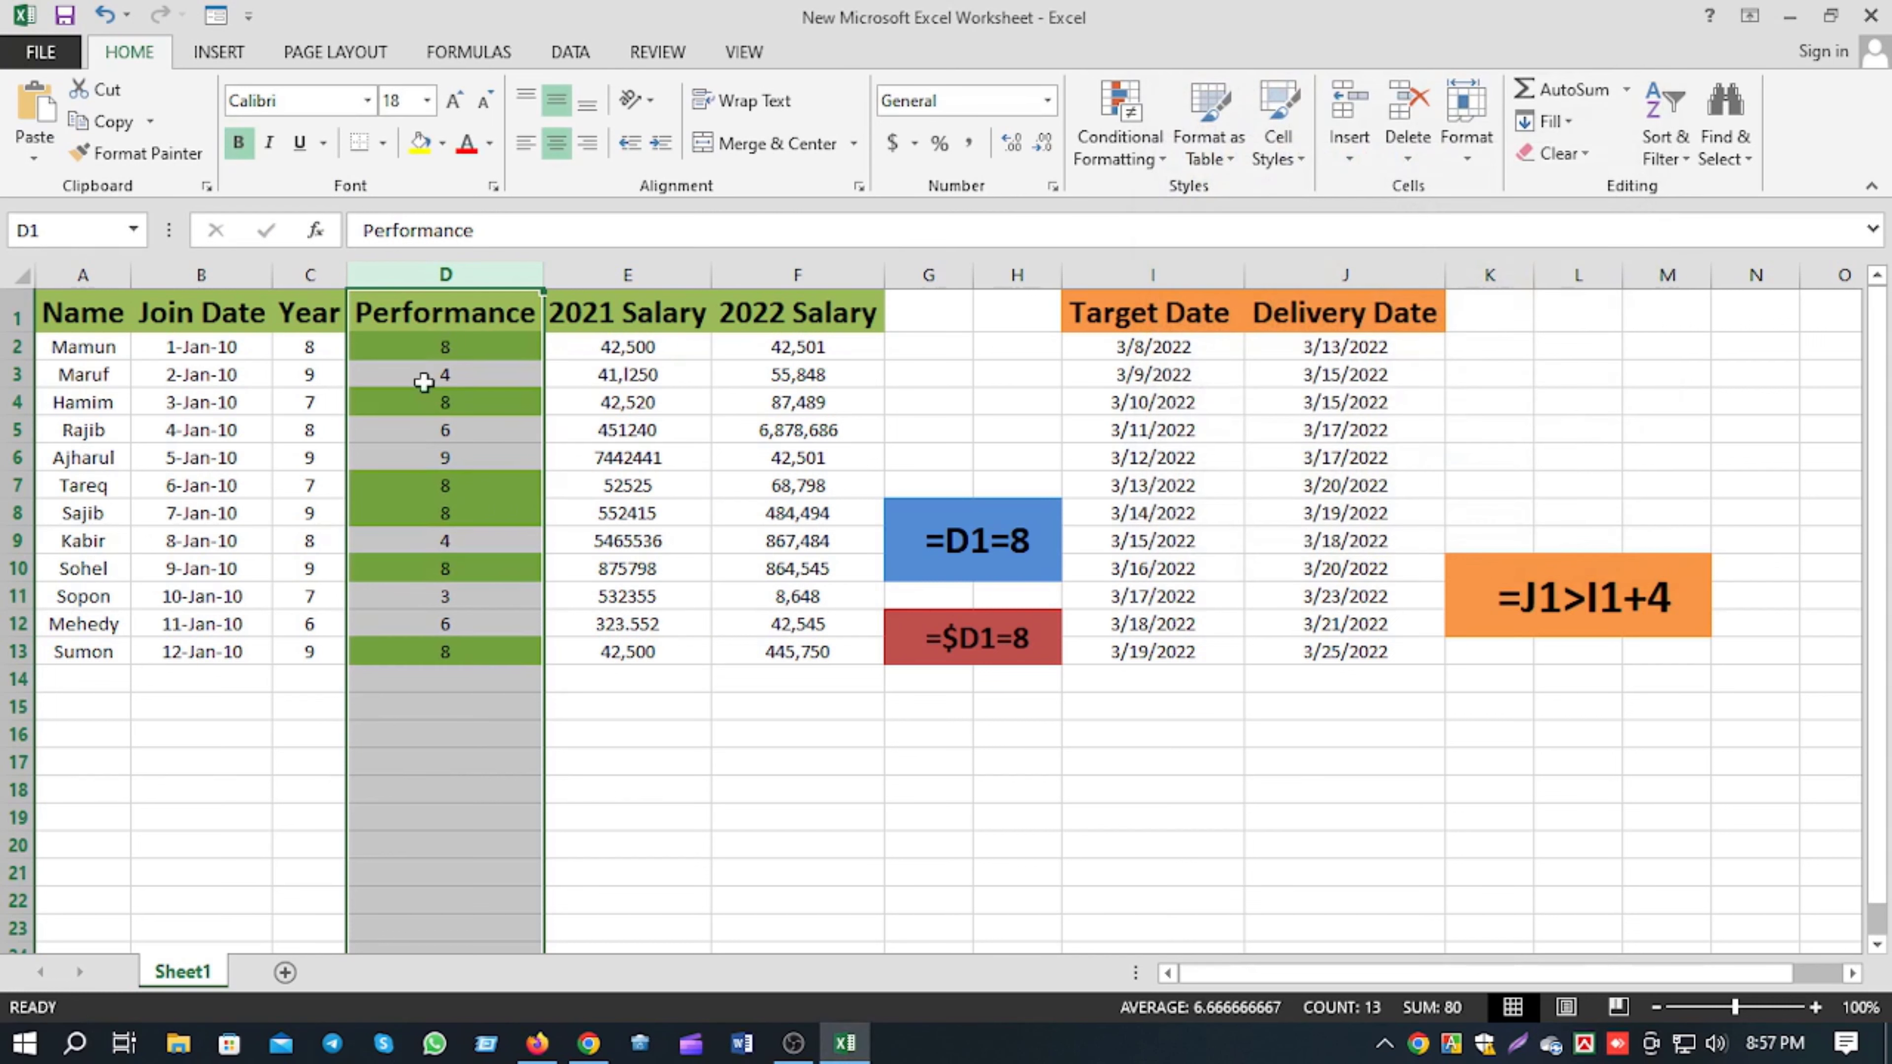
- Check the highlighted Performance cells from the bottom of the table up to D2 against the =D1=8 note
{"action": "left_click", "coordinate": [447, 674]}
{"action": "left_click", "coordinate": [462, 577]}
{"action": "left_click", "coordinate": [476, 513]}
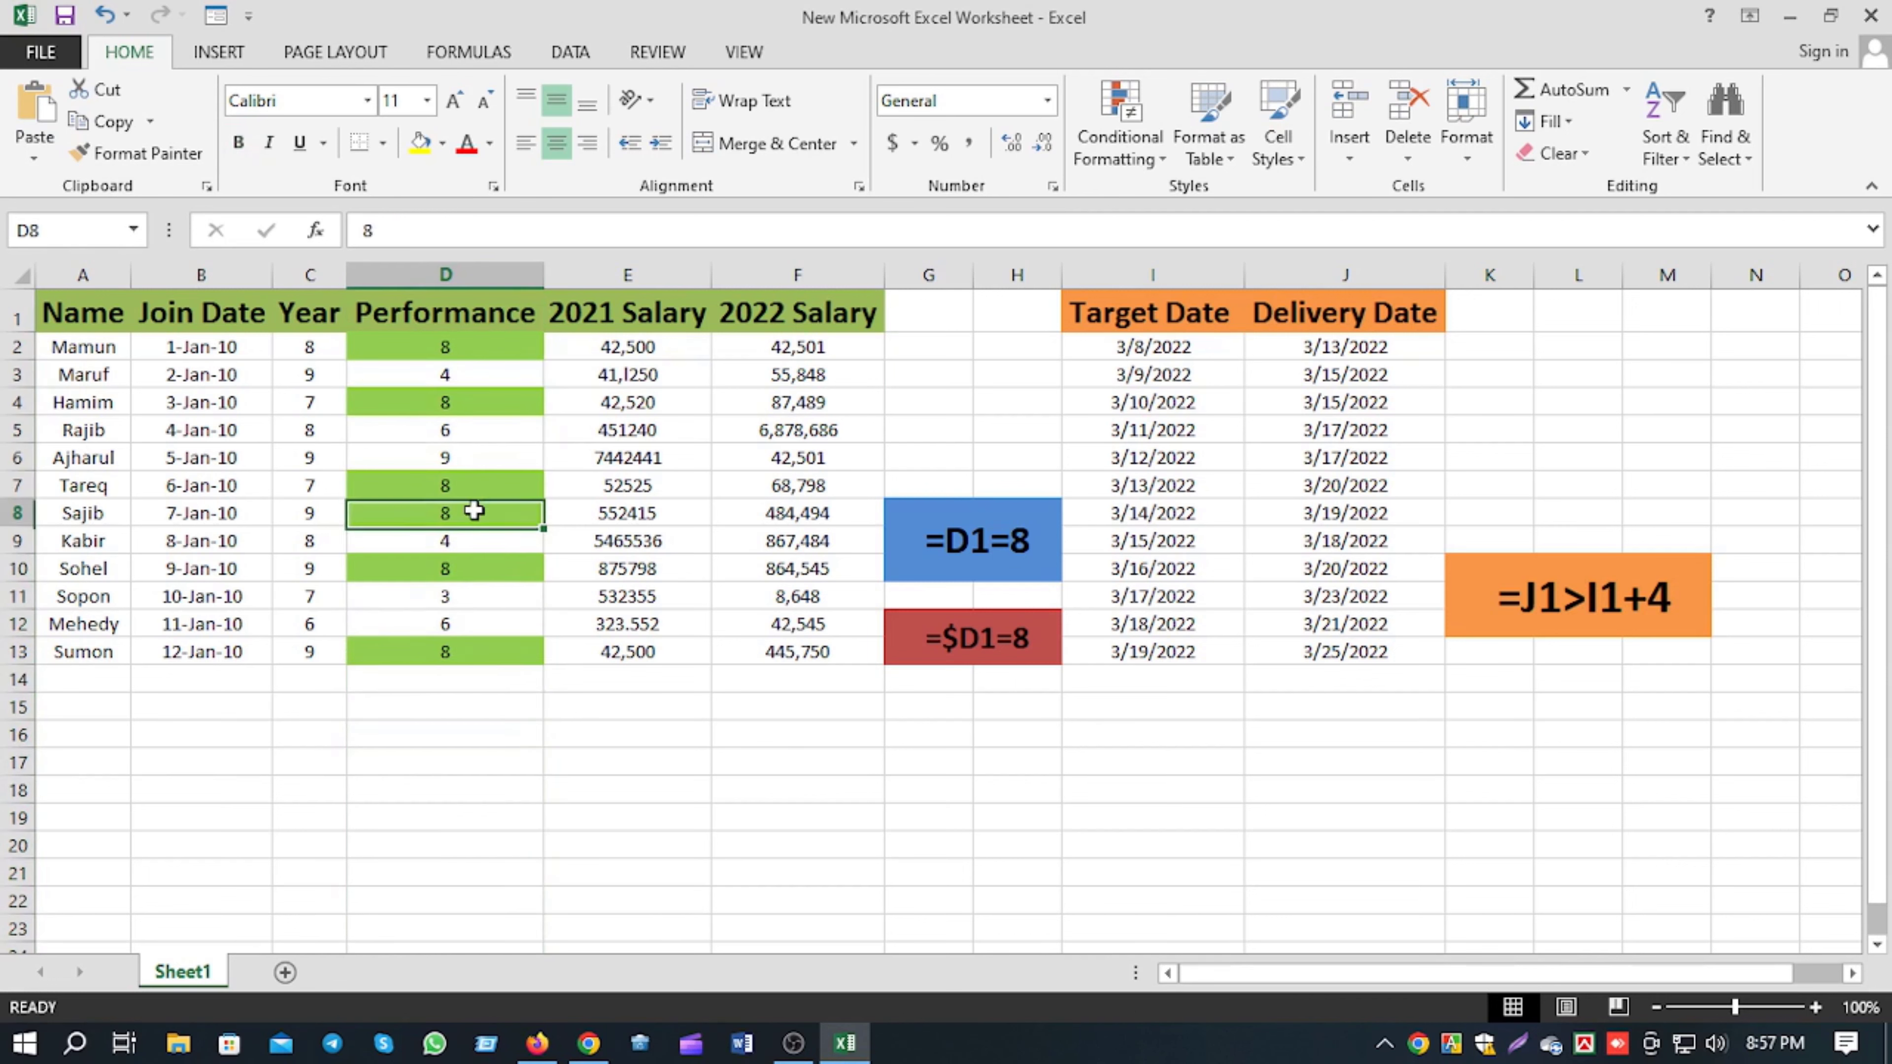
{"action": "left_click", "coordinate": [477, 484]}
{"action": "left_click", "coordinate": [467, 396]}
{"action": "left_click", "coordinate": [474, 345]}
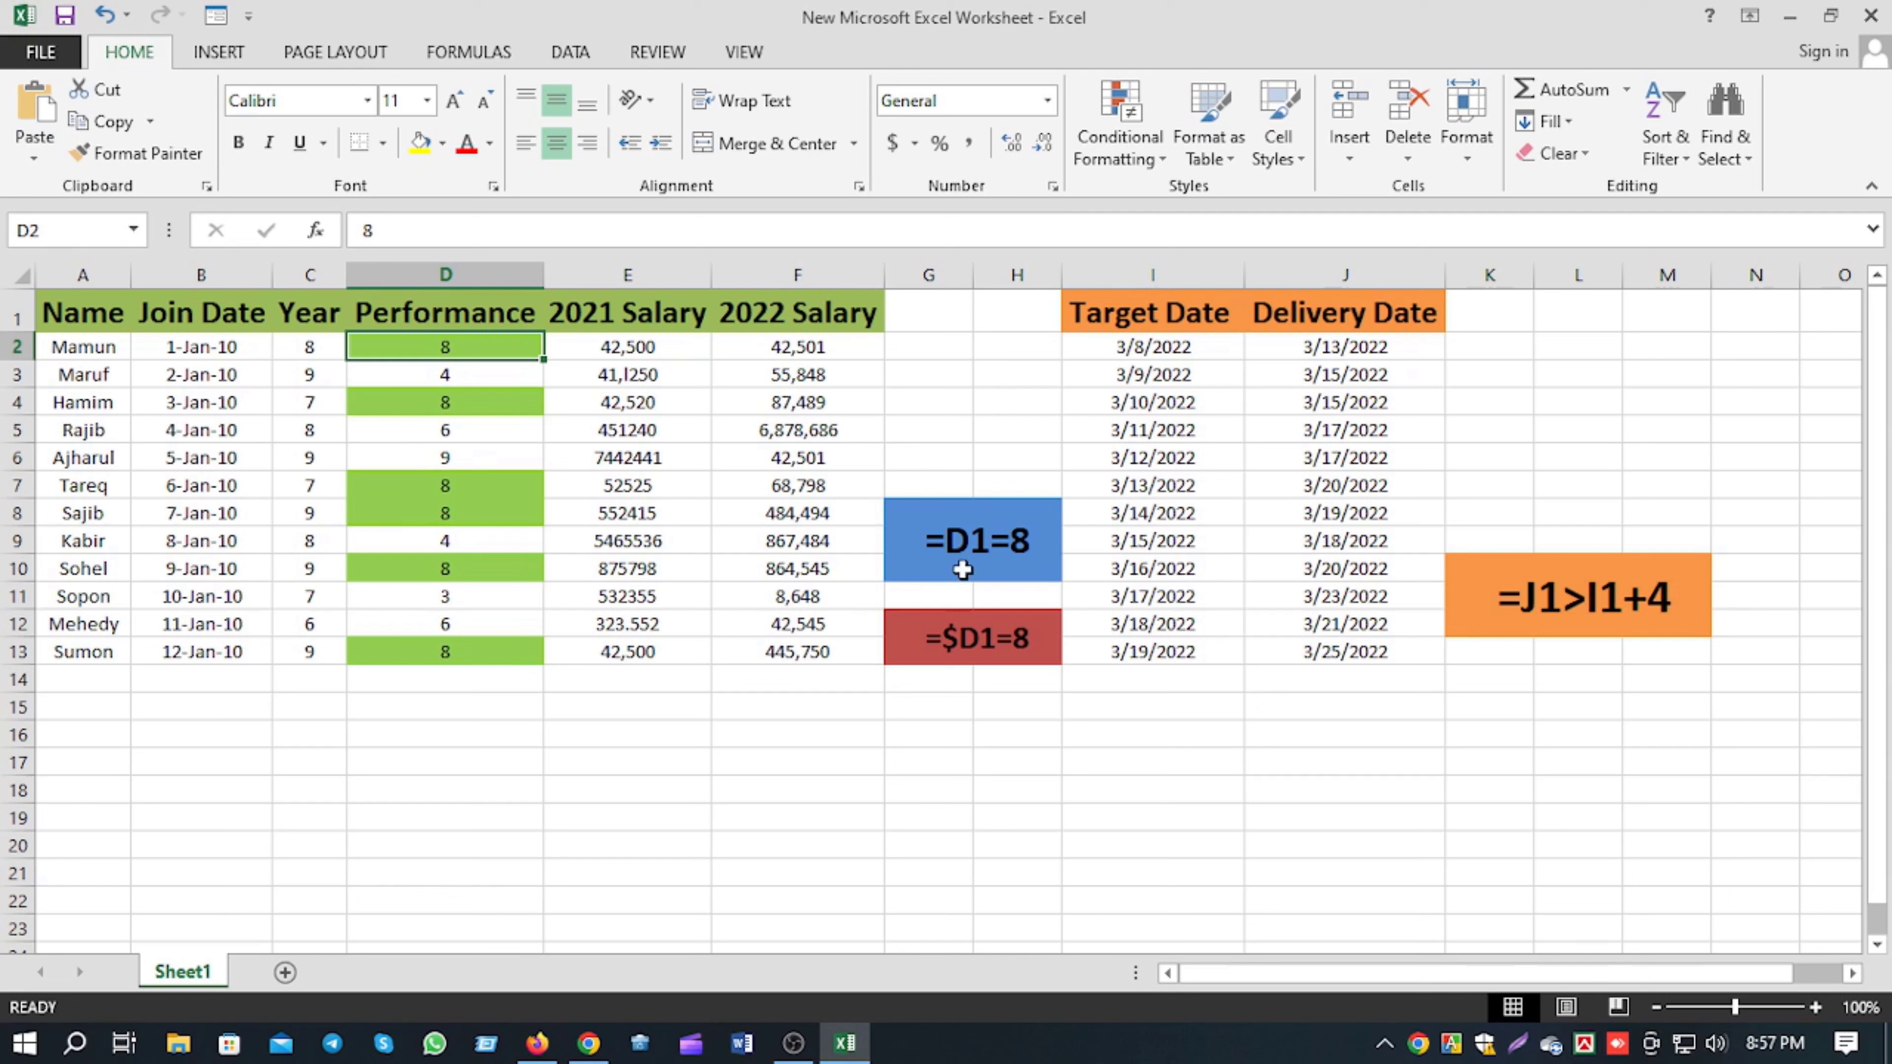
{"action": "left_click", "coordinate": [965, 546]}
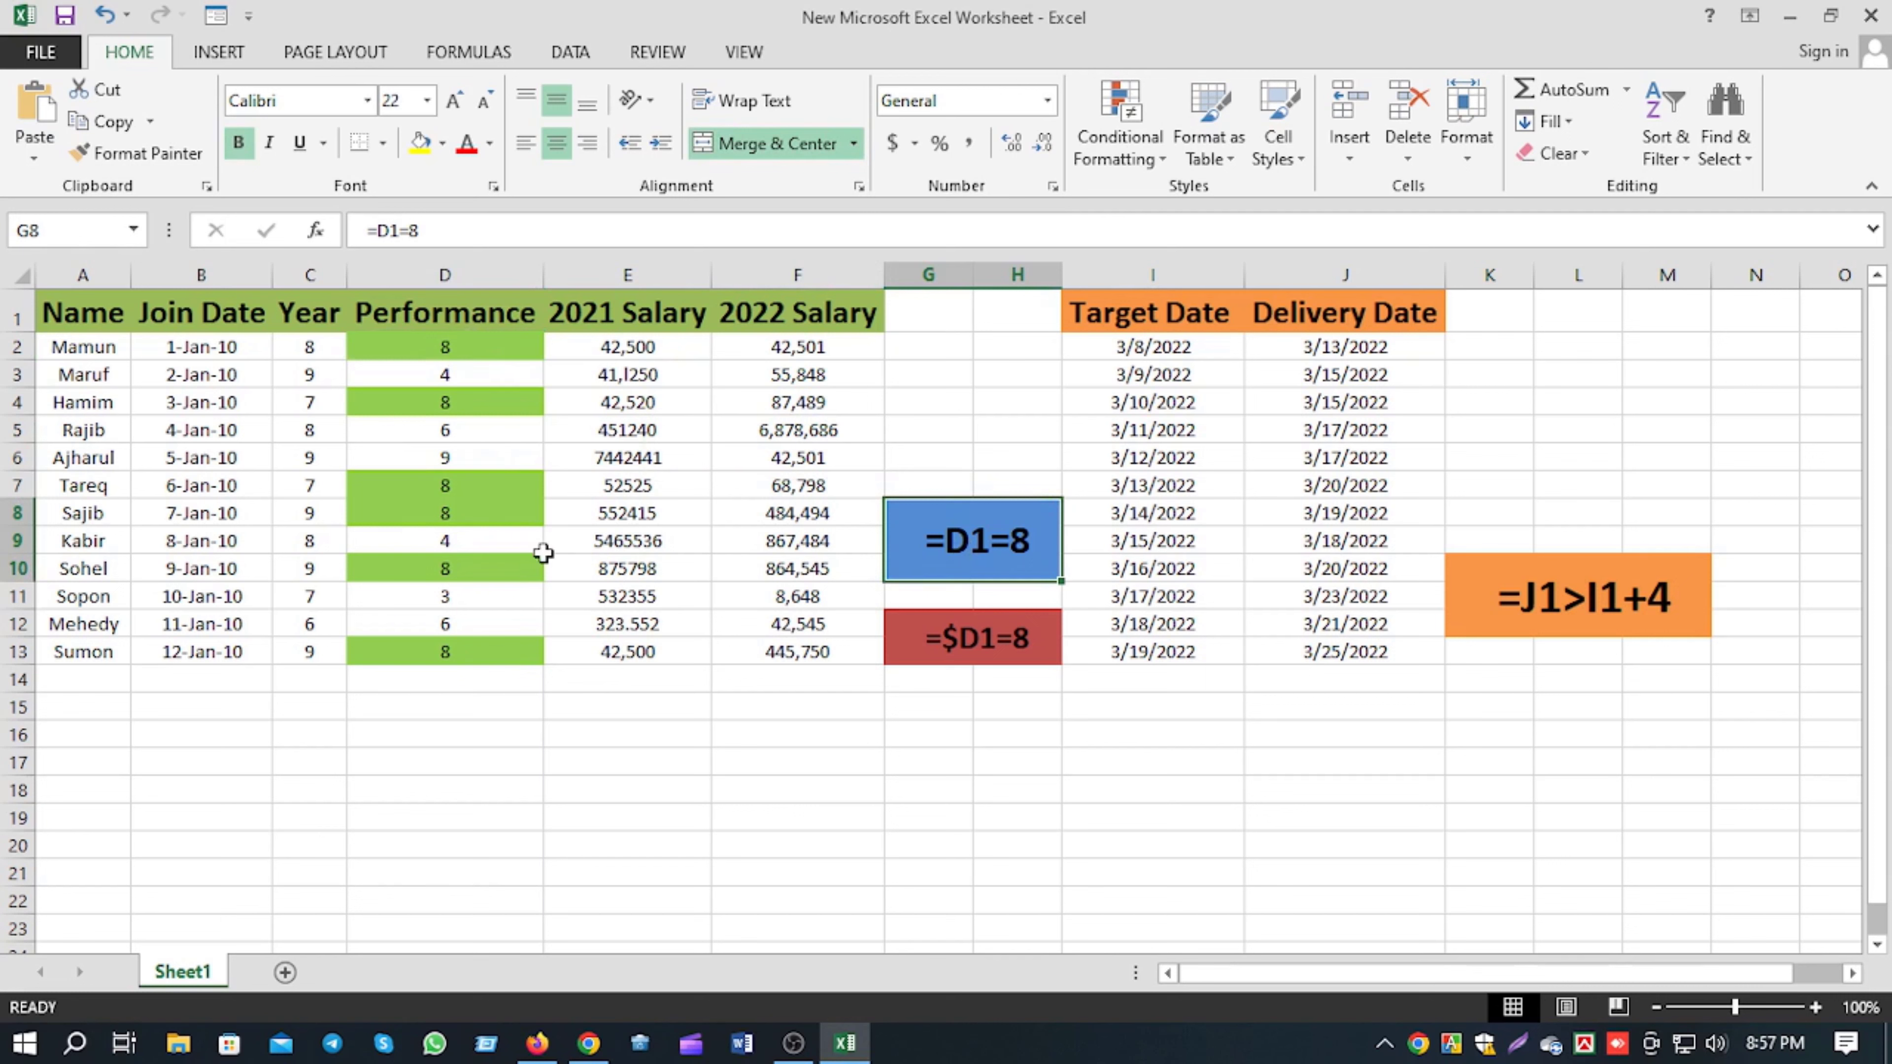
- Test the rule below the table by entering 5 in D15, 8 in D17, 7 in D19 and 8 in D21
{"action": "left_click", "coordinate": [445, 701]}
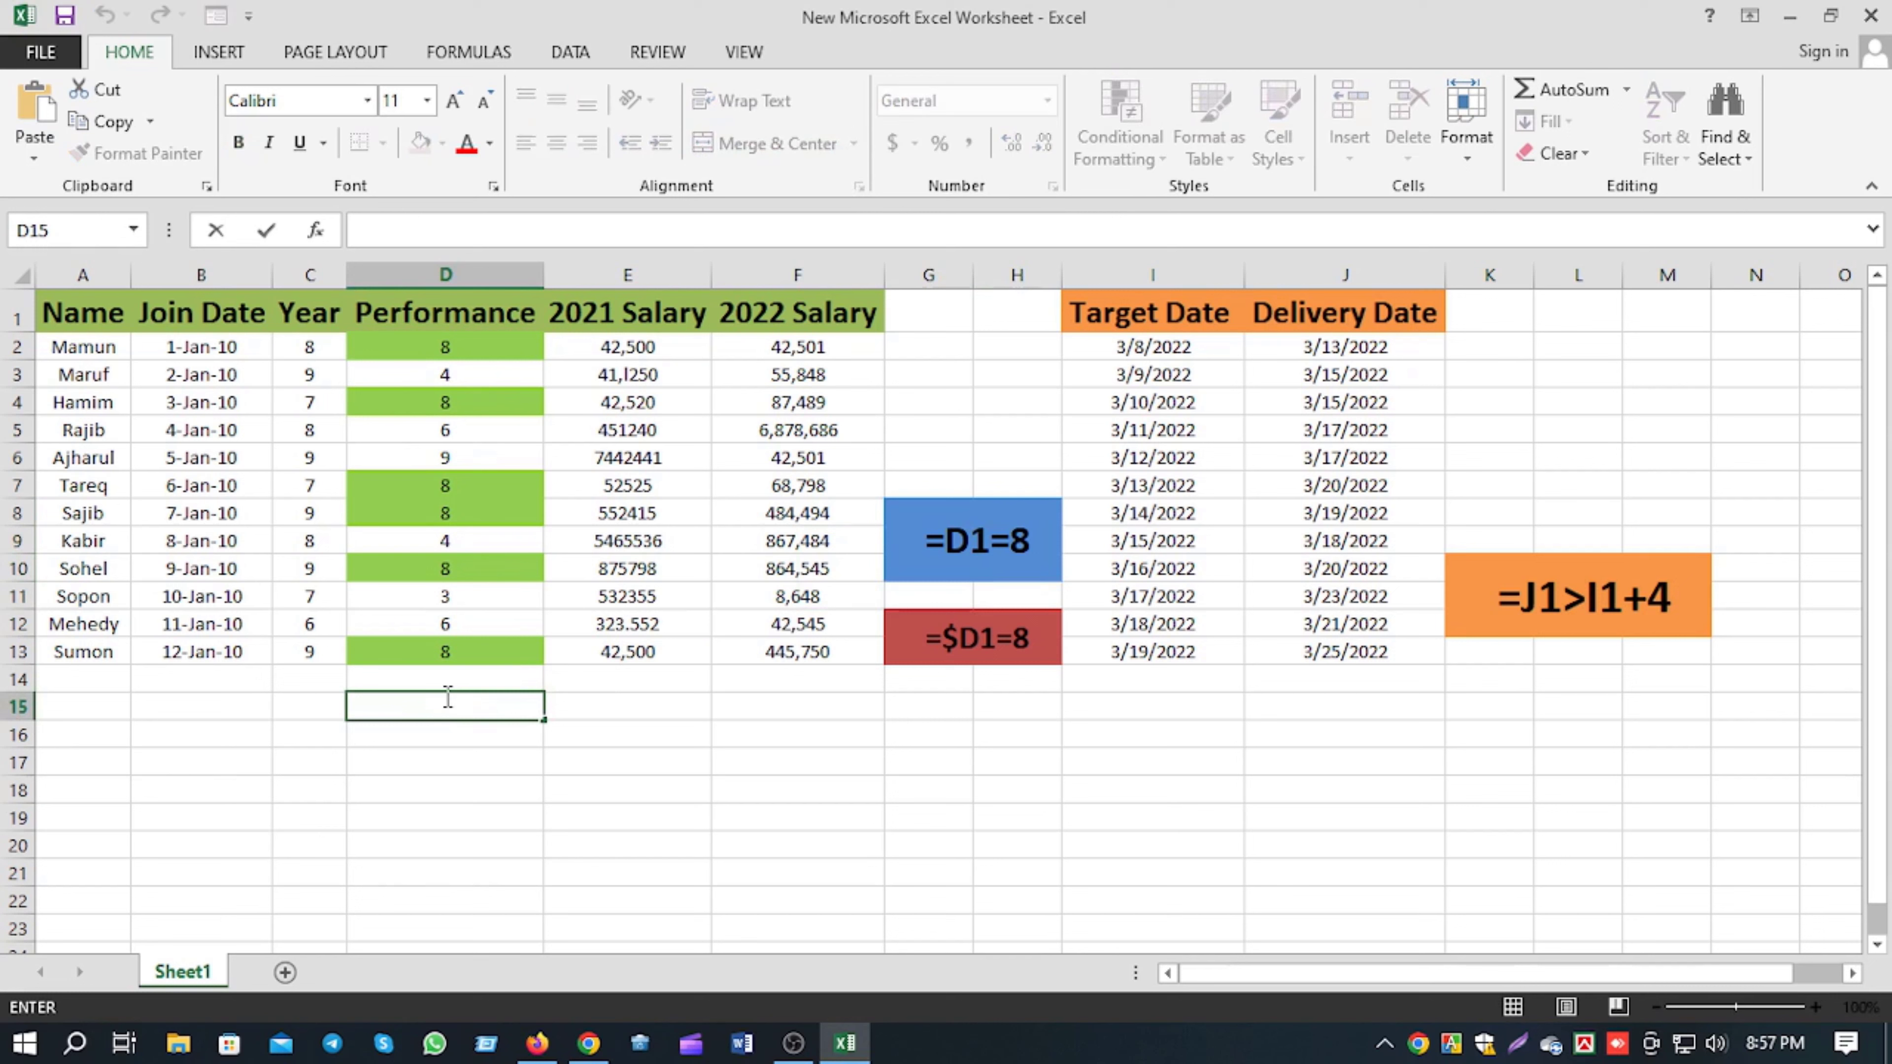
{"action": "type", "text": "5"}
{"action": "left_click", "coordinate": [470, 767]}
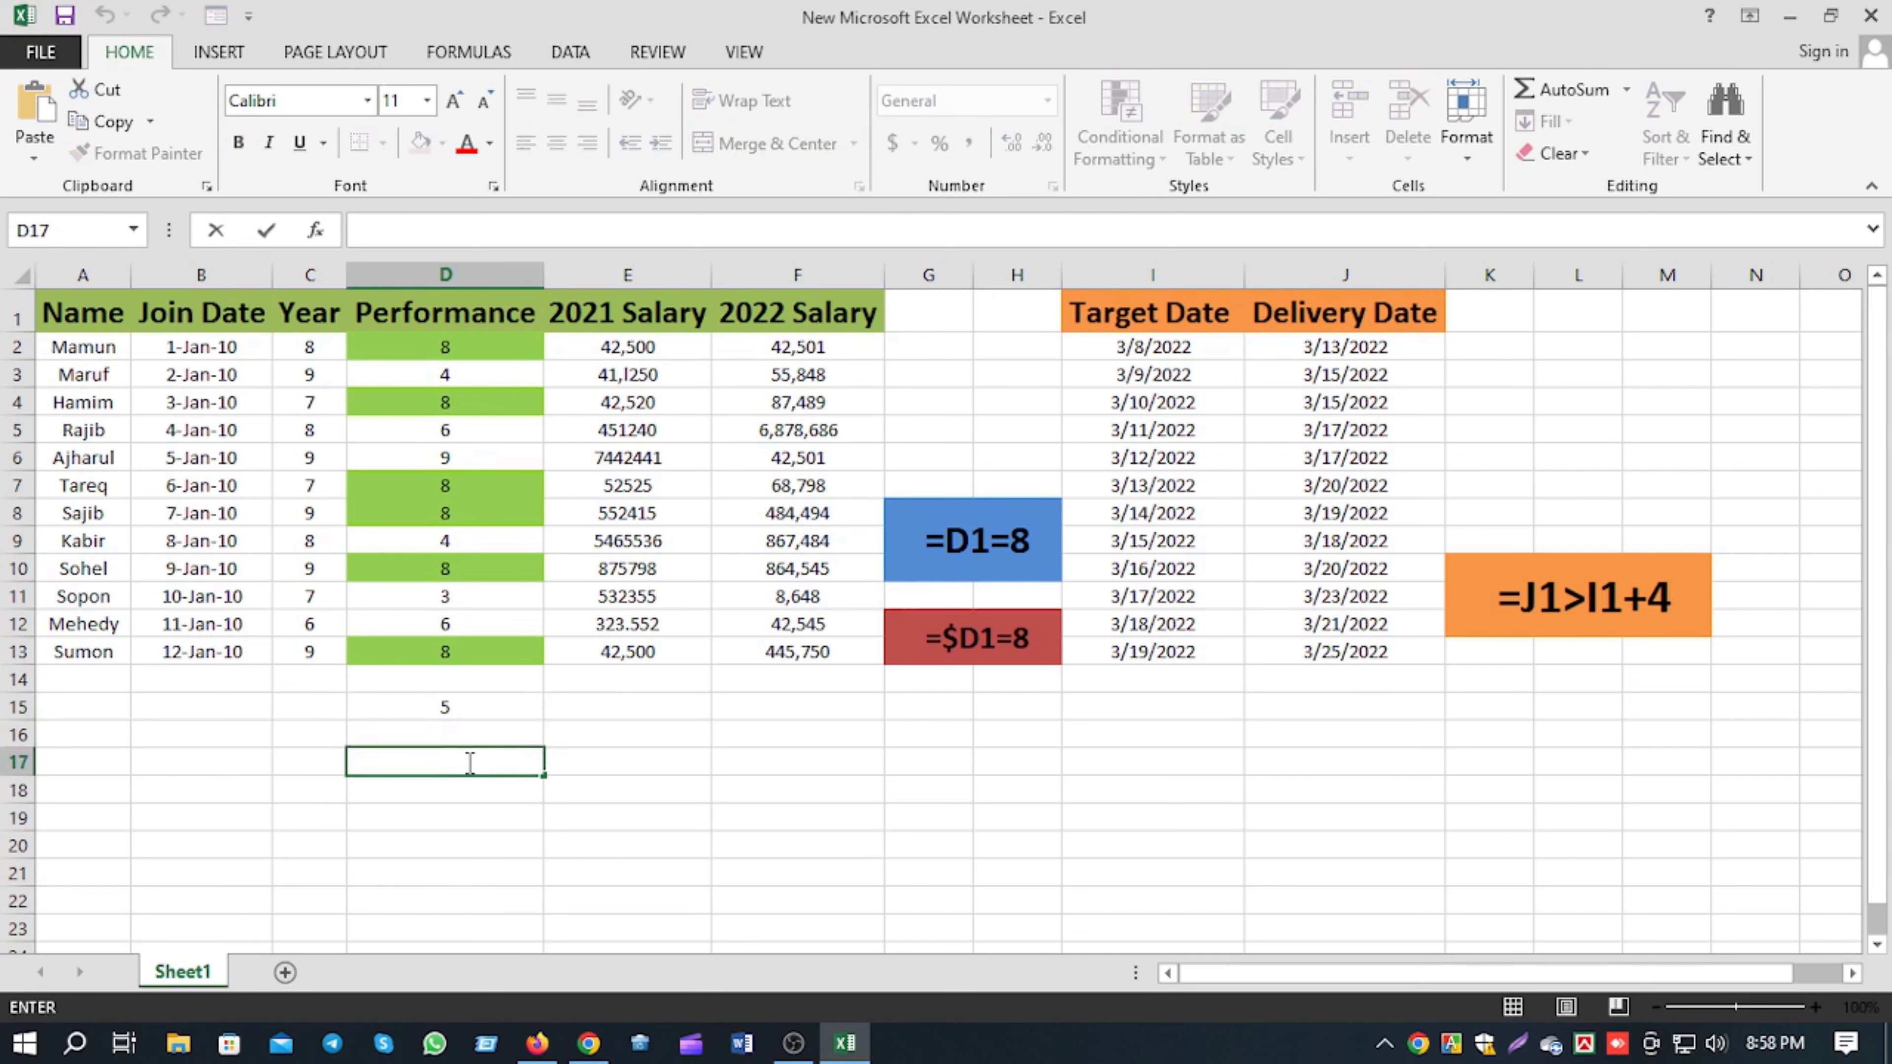
{"action": "type", "text": "8"}
{"action": "key", "text": "Return"}
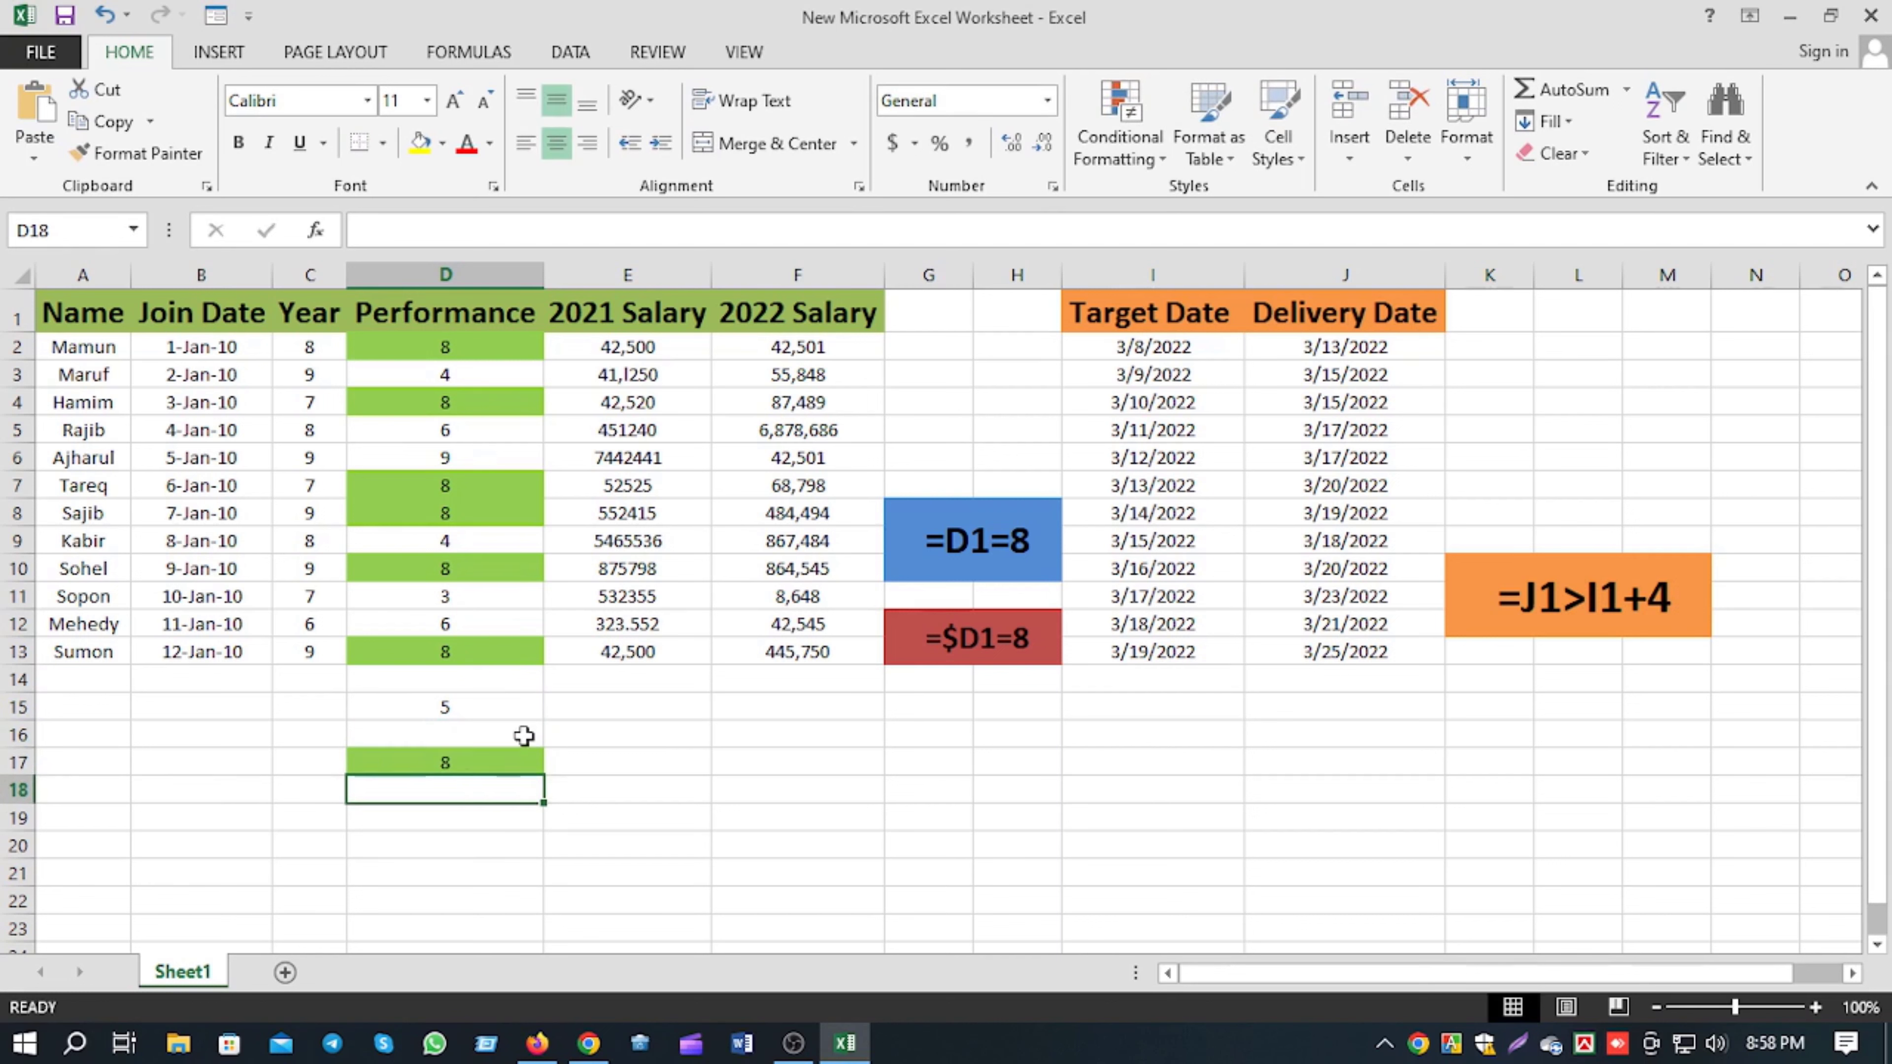
{"action": "left_click", "coordinate": [453, 816]}
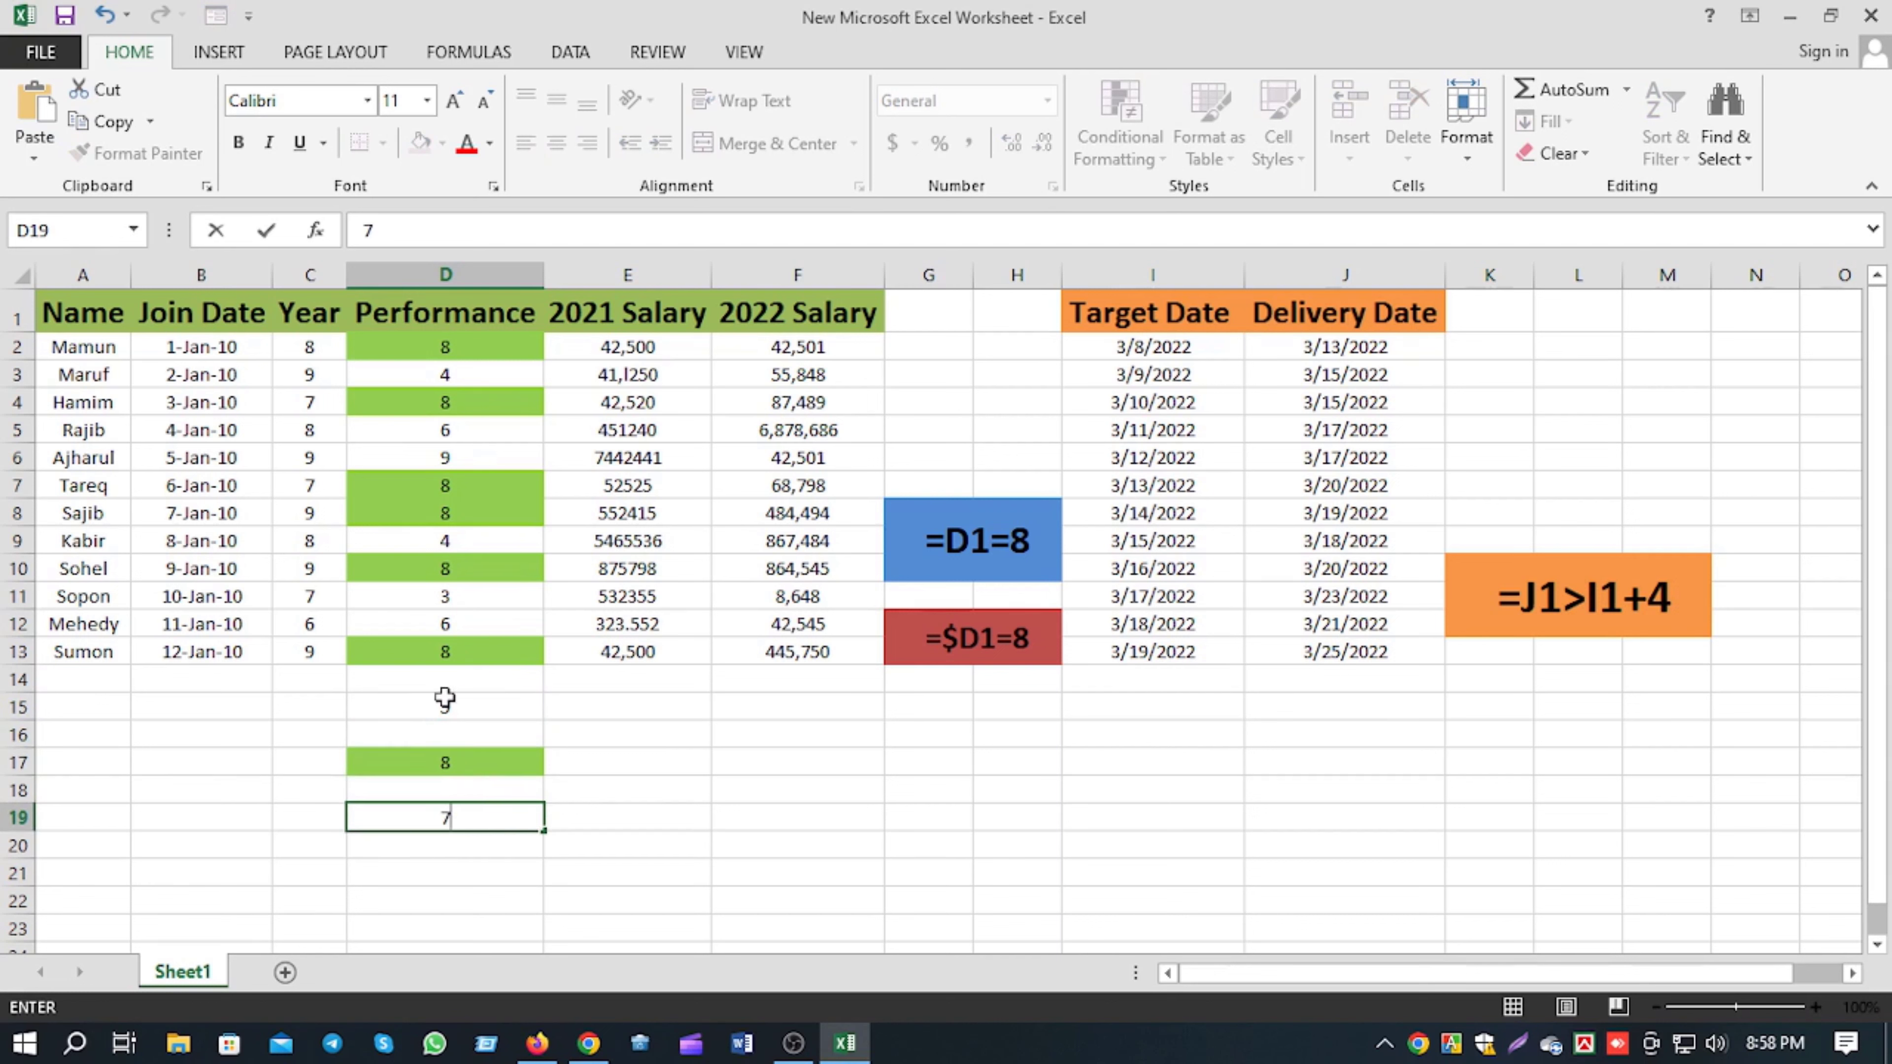
{"action": "left_click", "coordinate": [469, 875]}
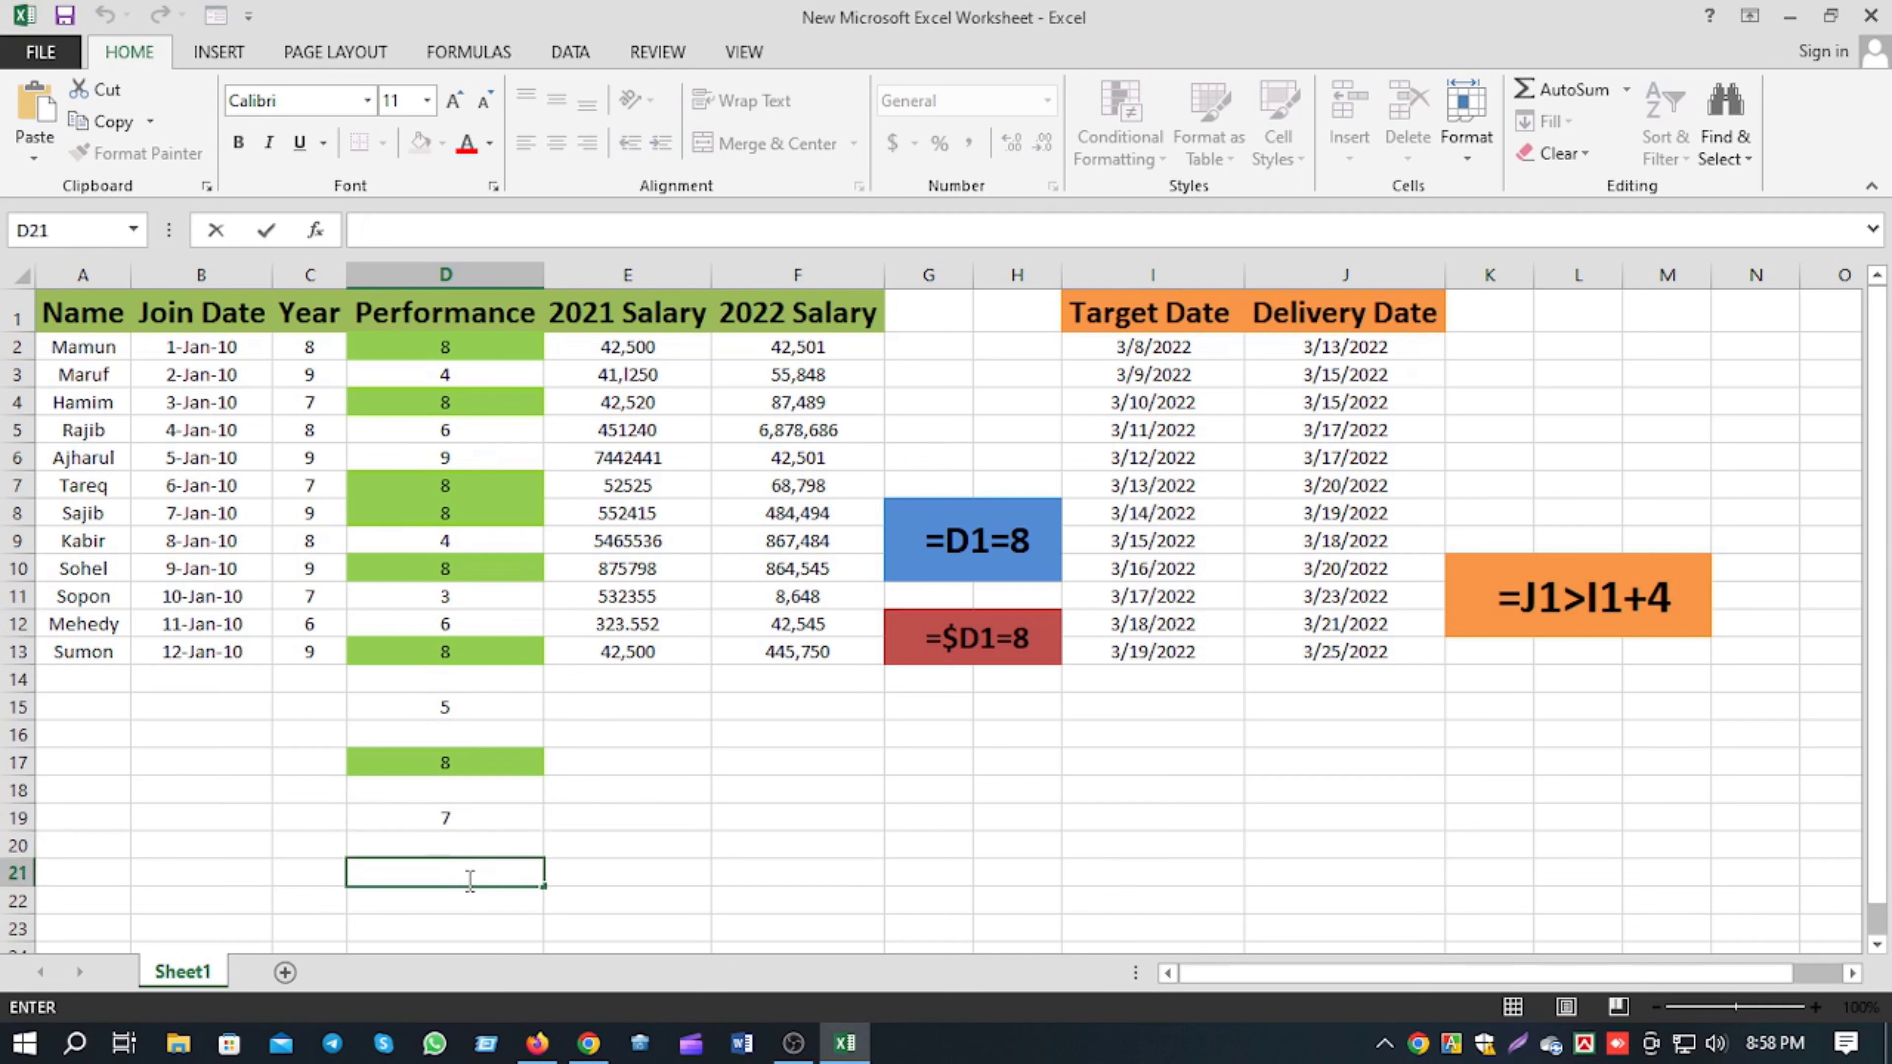
{"action": "type", "text": "8"}
{"action": "left_click", "coordinate": [622, 874]}
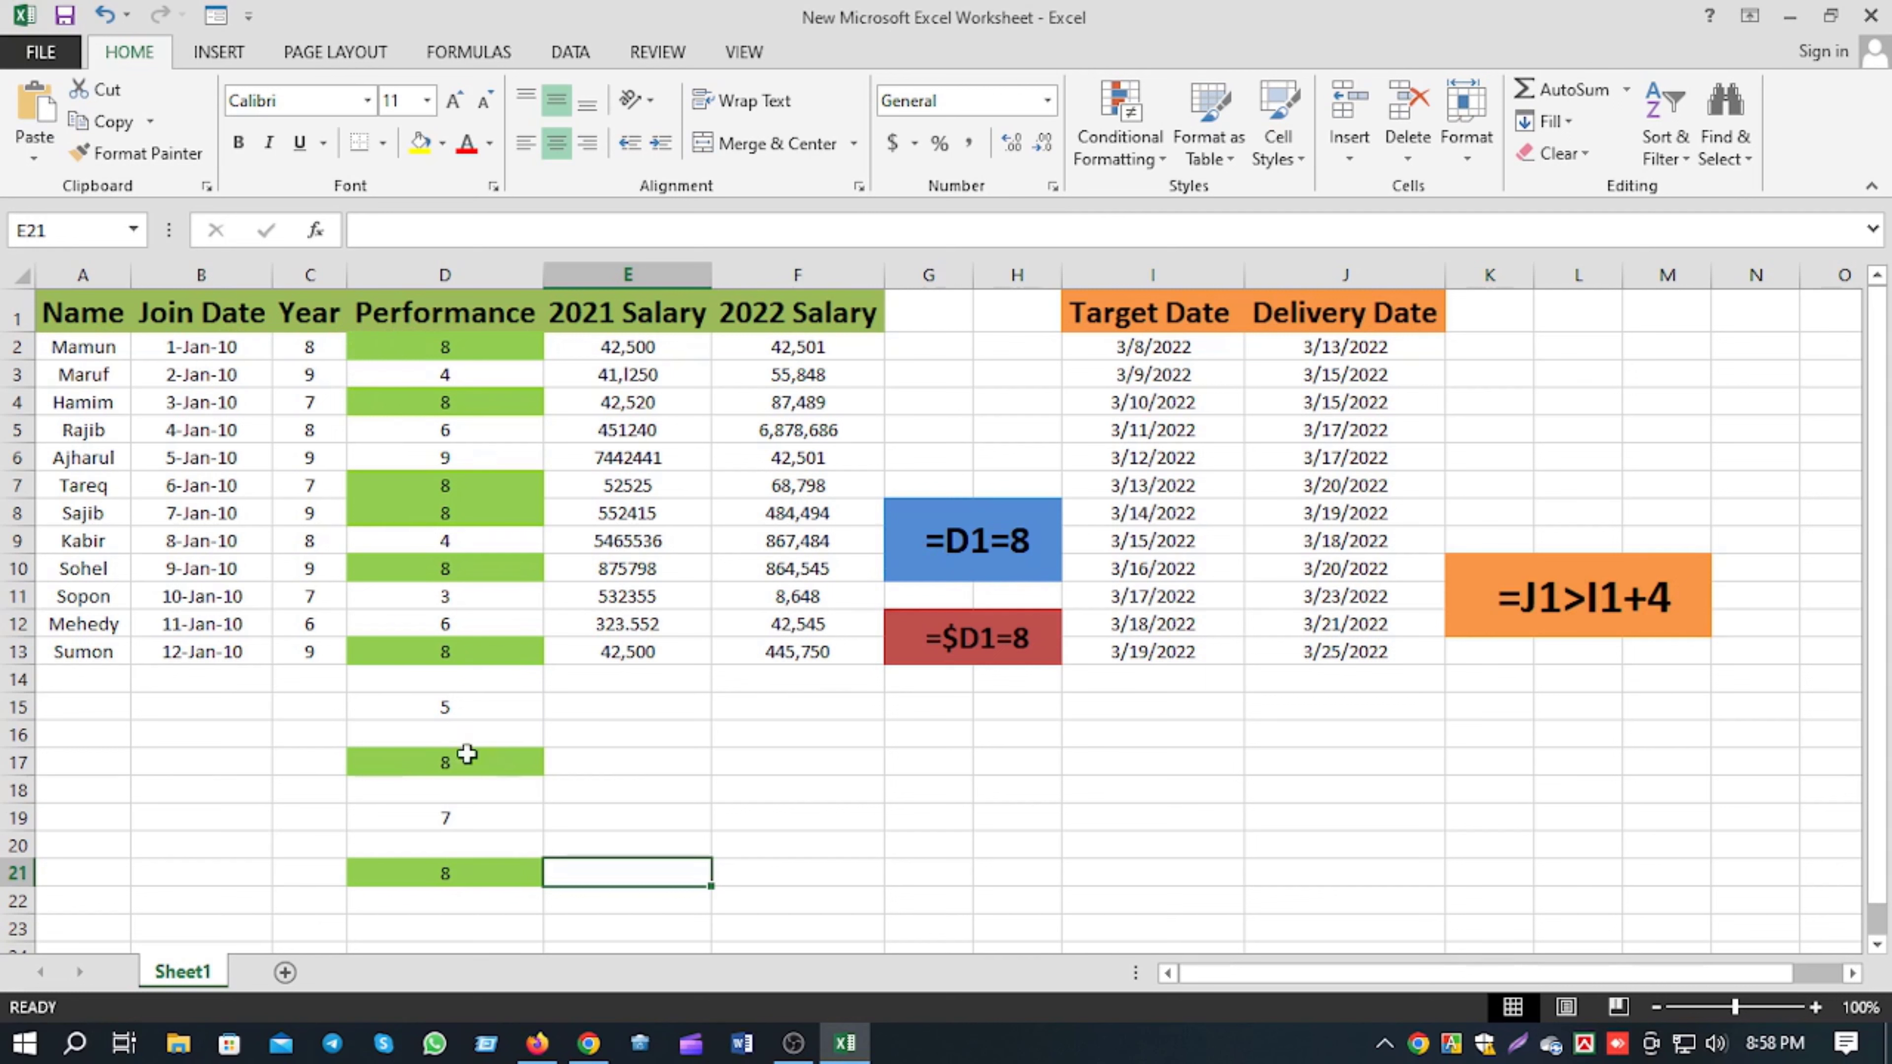
- Clear the test values from the cells below the Performance column, D15 to D21
{"action": "left_click_drag", "start_coordinate": [409, 737], "coordinate": [699, 874]}
{"action": "key", "text": "Delete"}
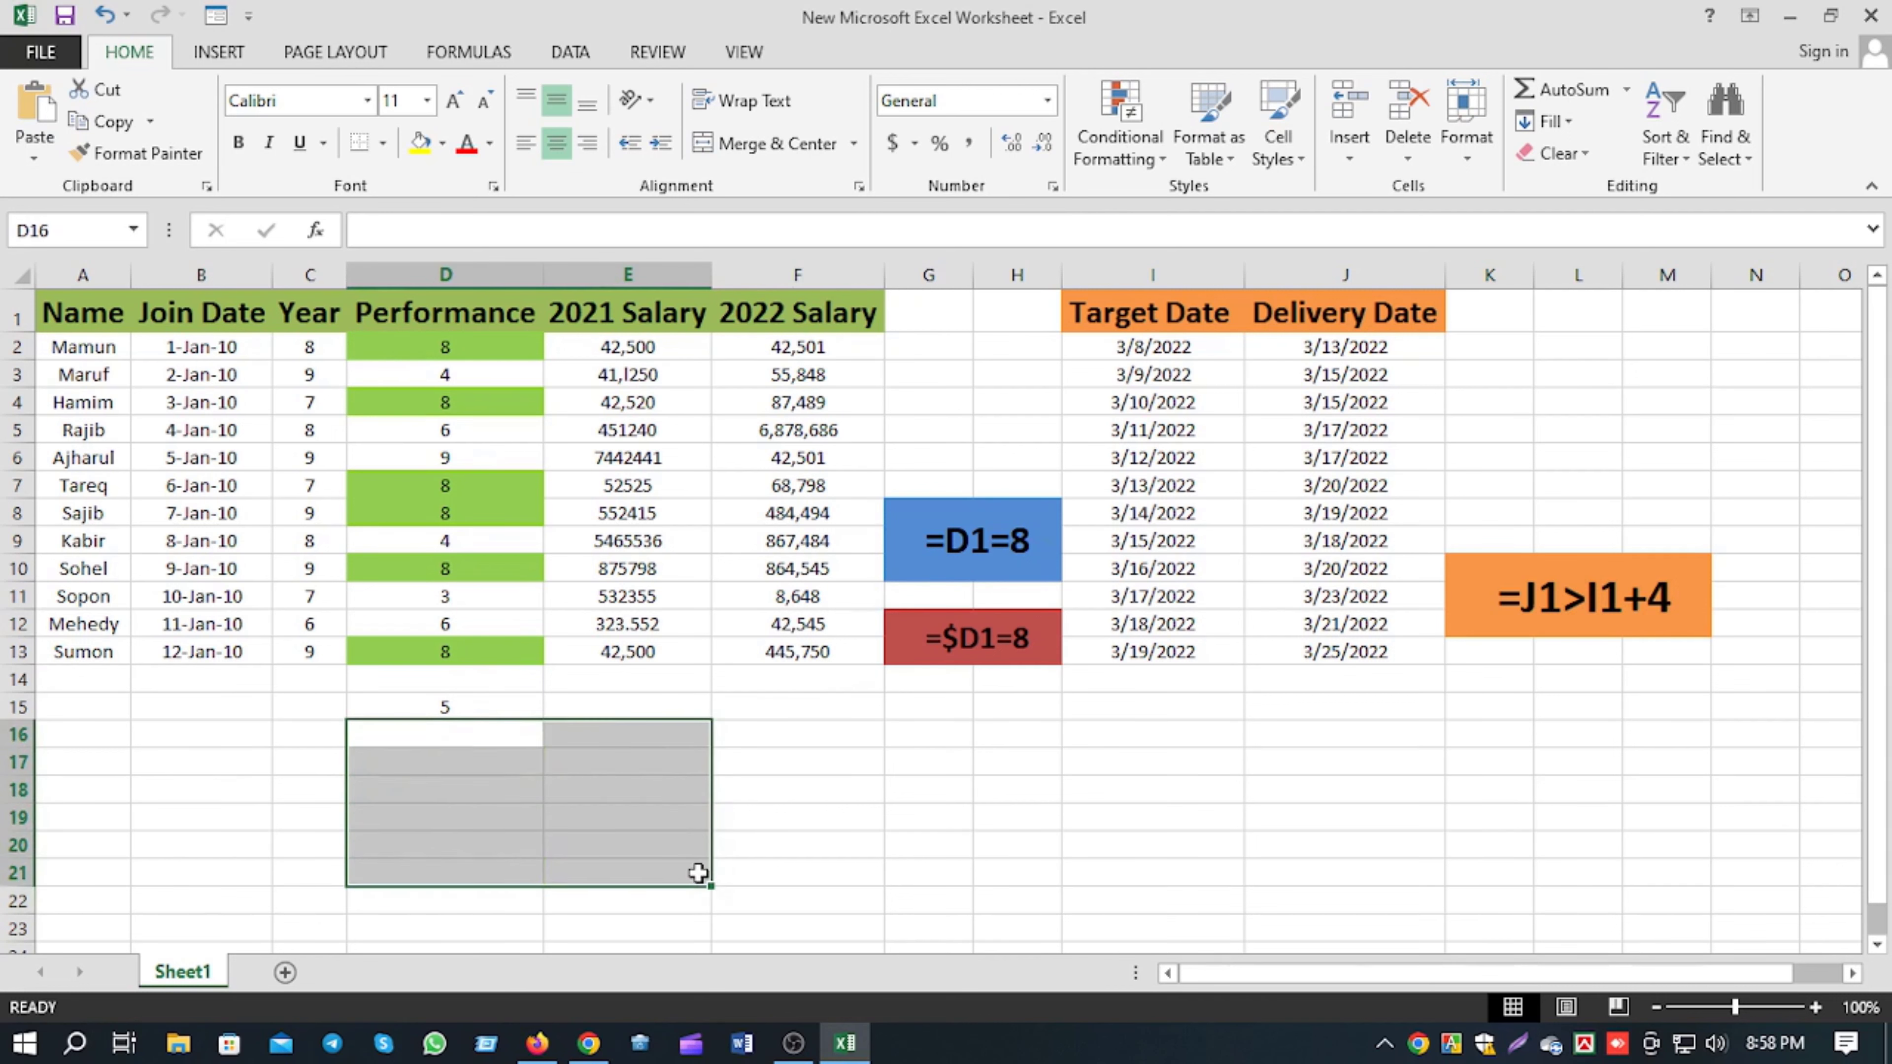
{"action": "left_click_drag", "start_coordinate": [319, 721], "coordinate": [578, 704]}
{"action": "left_click", "coordinate": [576, 871]}
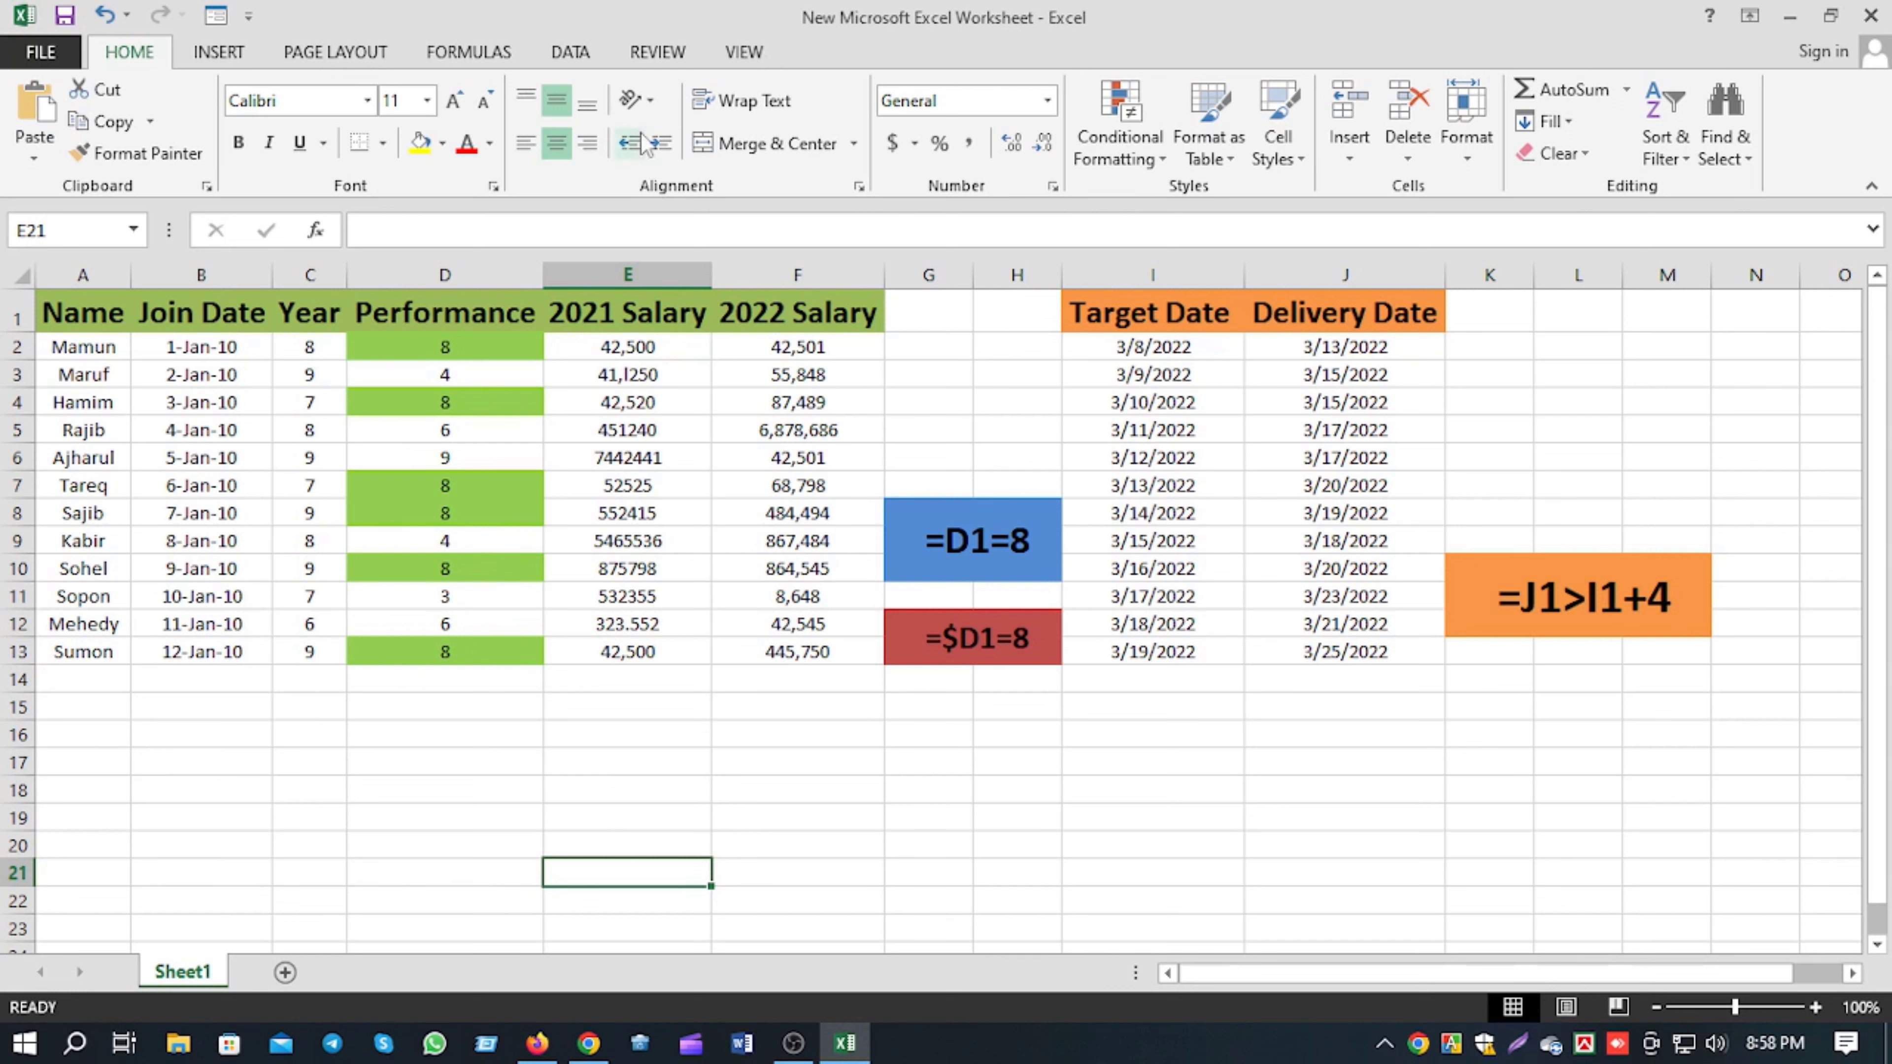
- Compare the =D1=8 and =$D1=8 formula notes and look over the table range A1:F13
{"action": "left_click", "coordinate": [979, 567]}
{"action": "left_click_drag", "start_coordinate": [979, 567], "coordinate": [975, 567]}
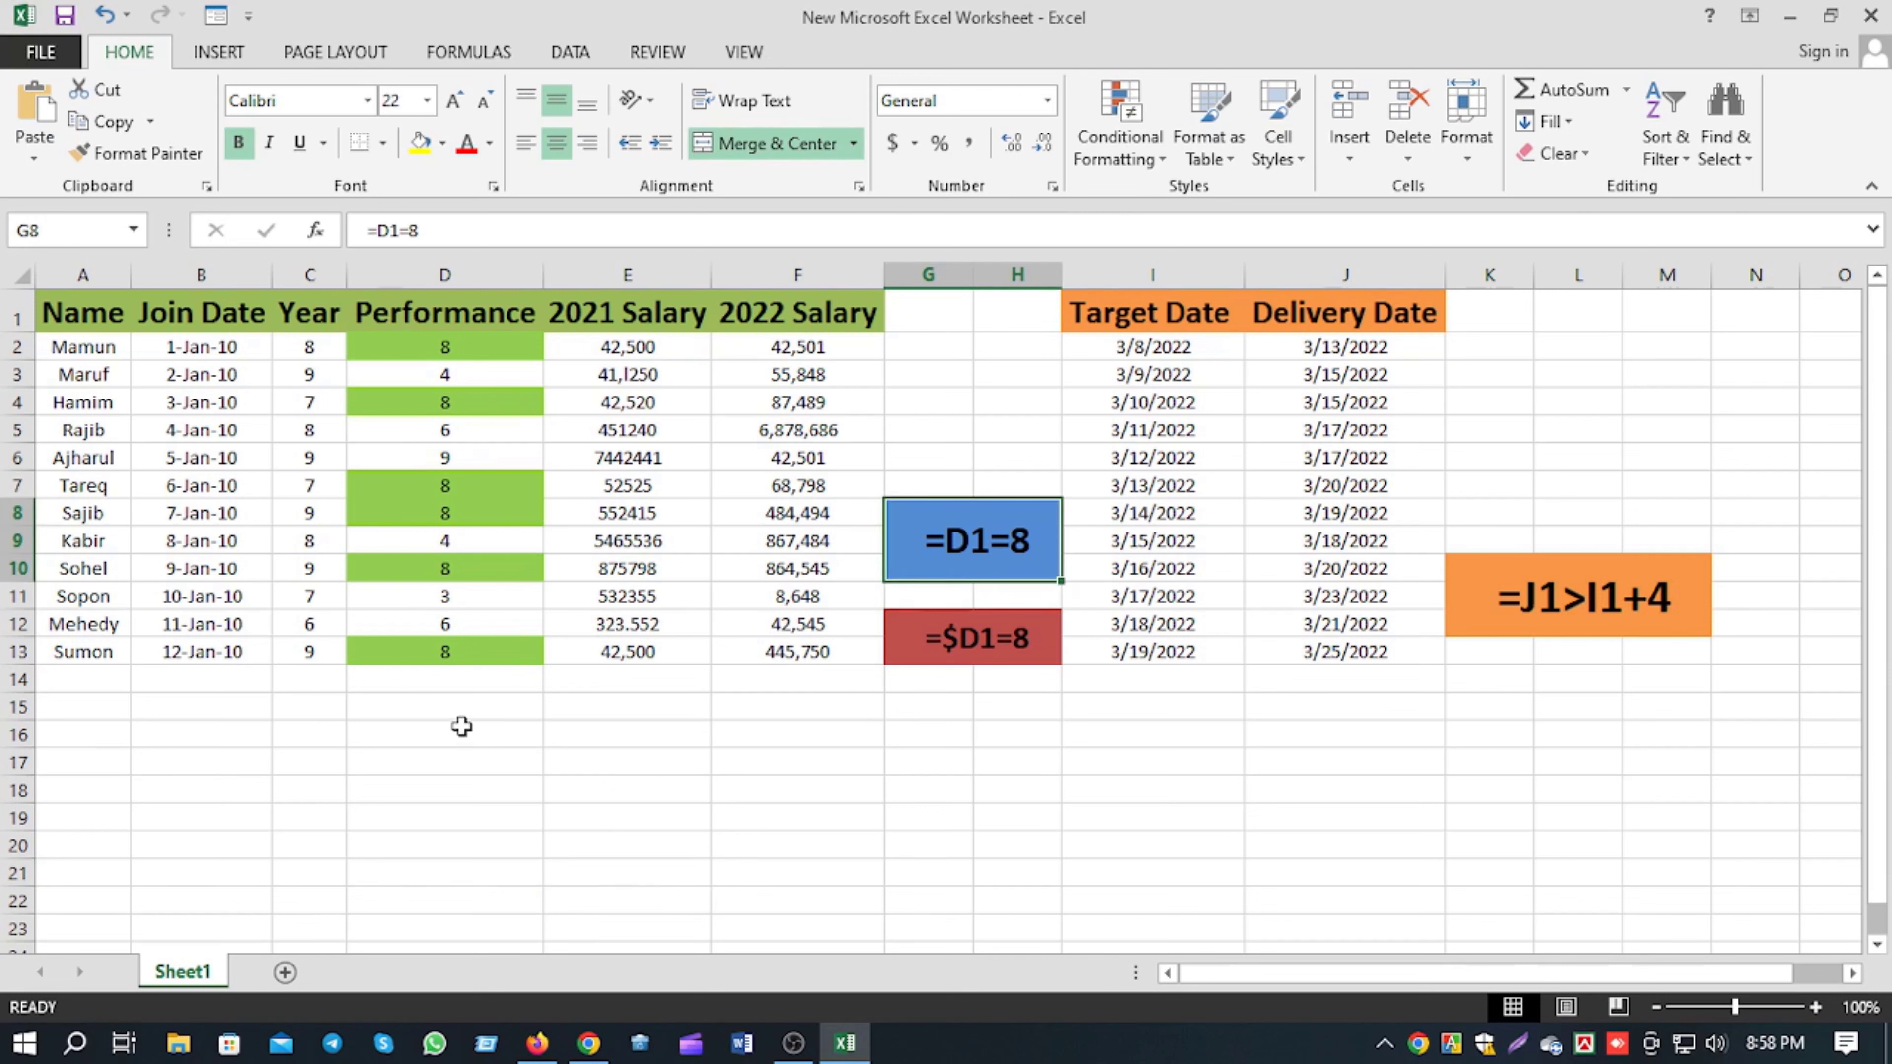
{"action": "left_click", "coordinate": [993, 656]}
{"action": "left_click_drag", "start_coordinate": [45, 313], "coordinate": [804, 649]}
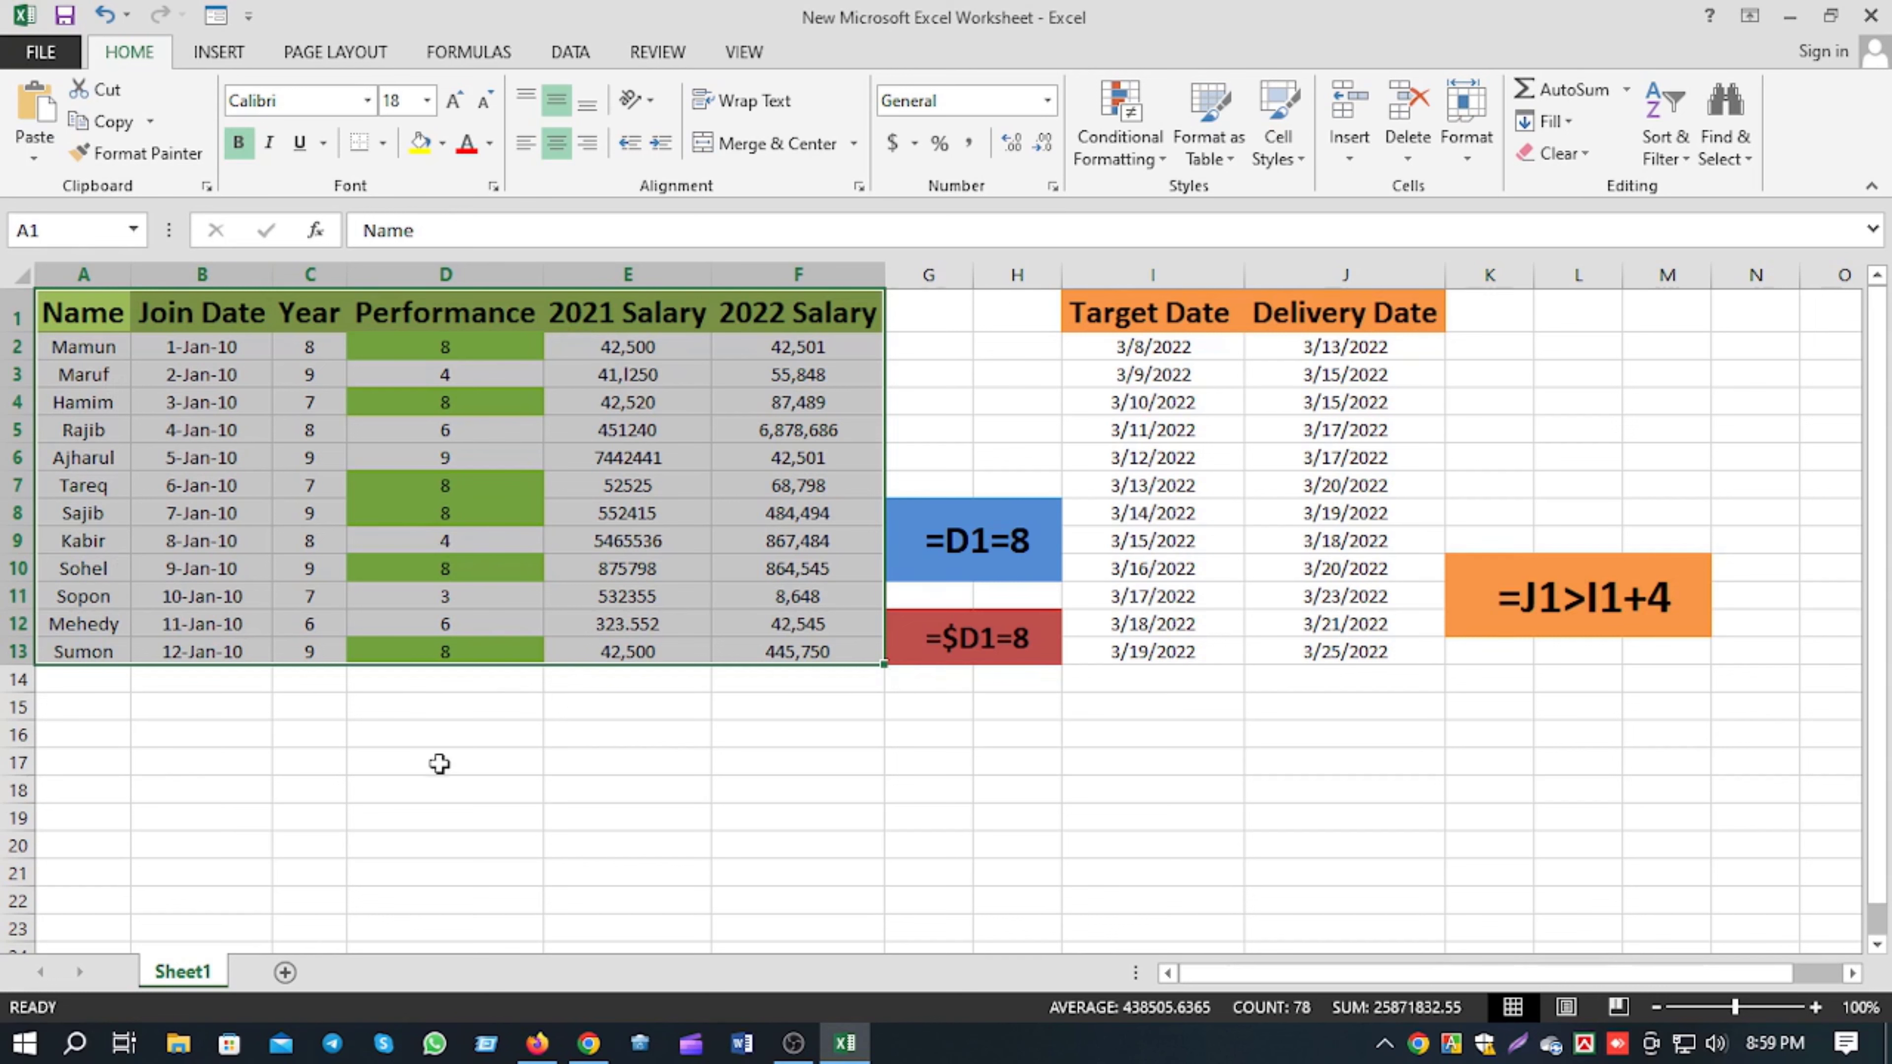
{"action": "left_click", "coordinate": [730, 787]}
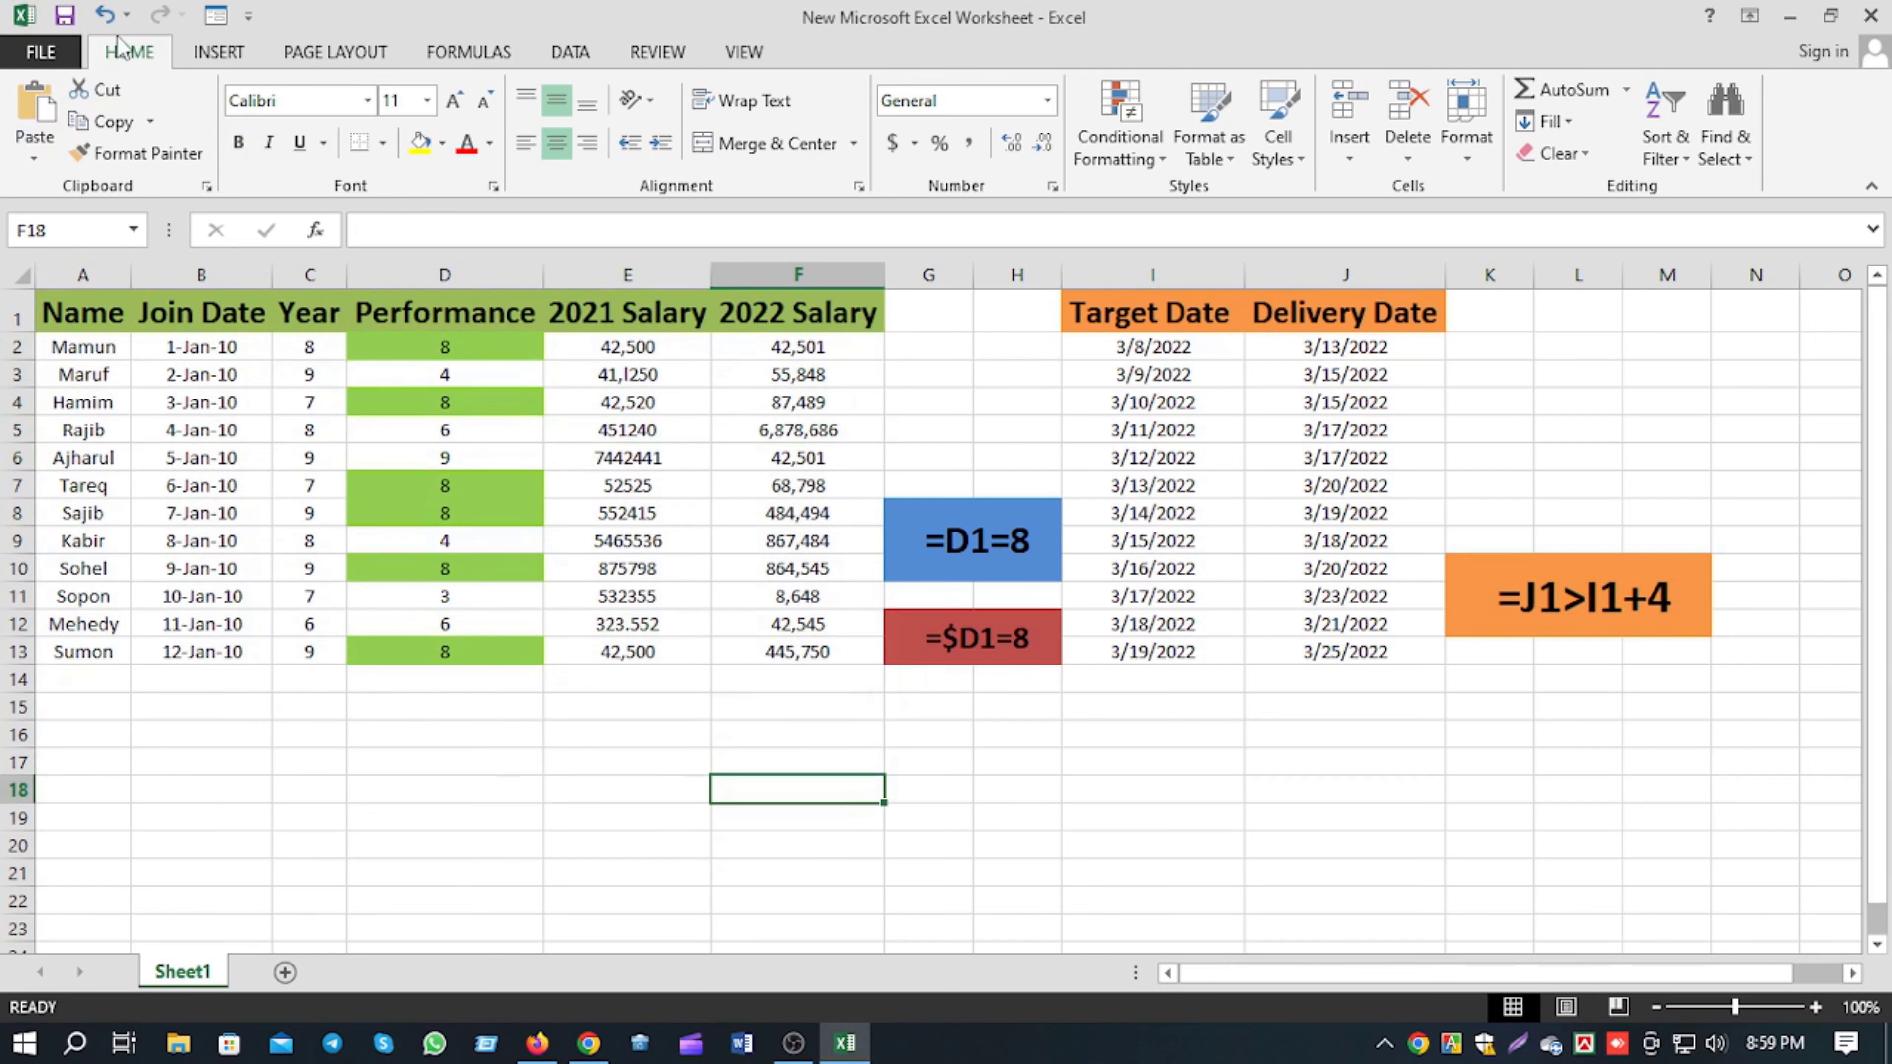
- Undo the clearing, the test entries and the green formatting rule on the Performance column
{"action": "left_click", "coordinate": [105, 17]}
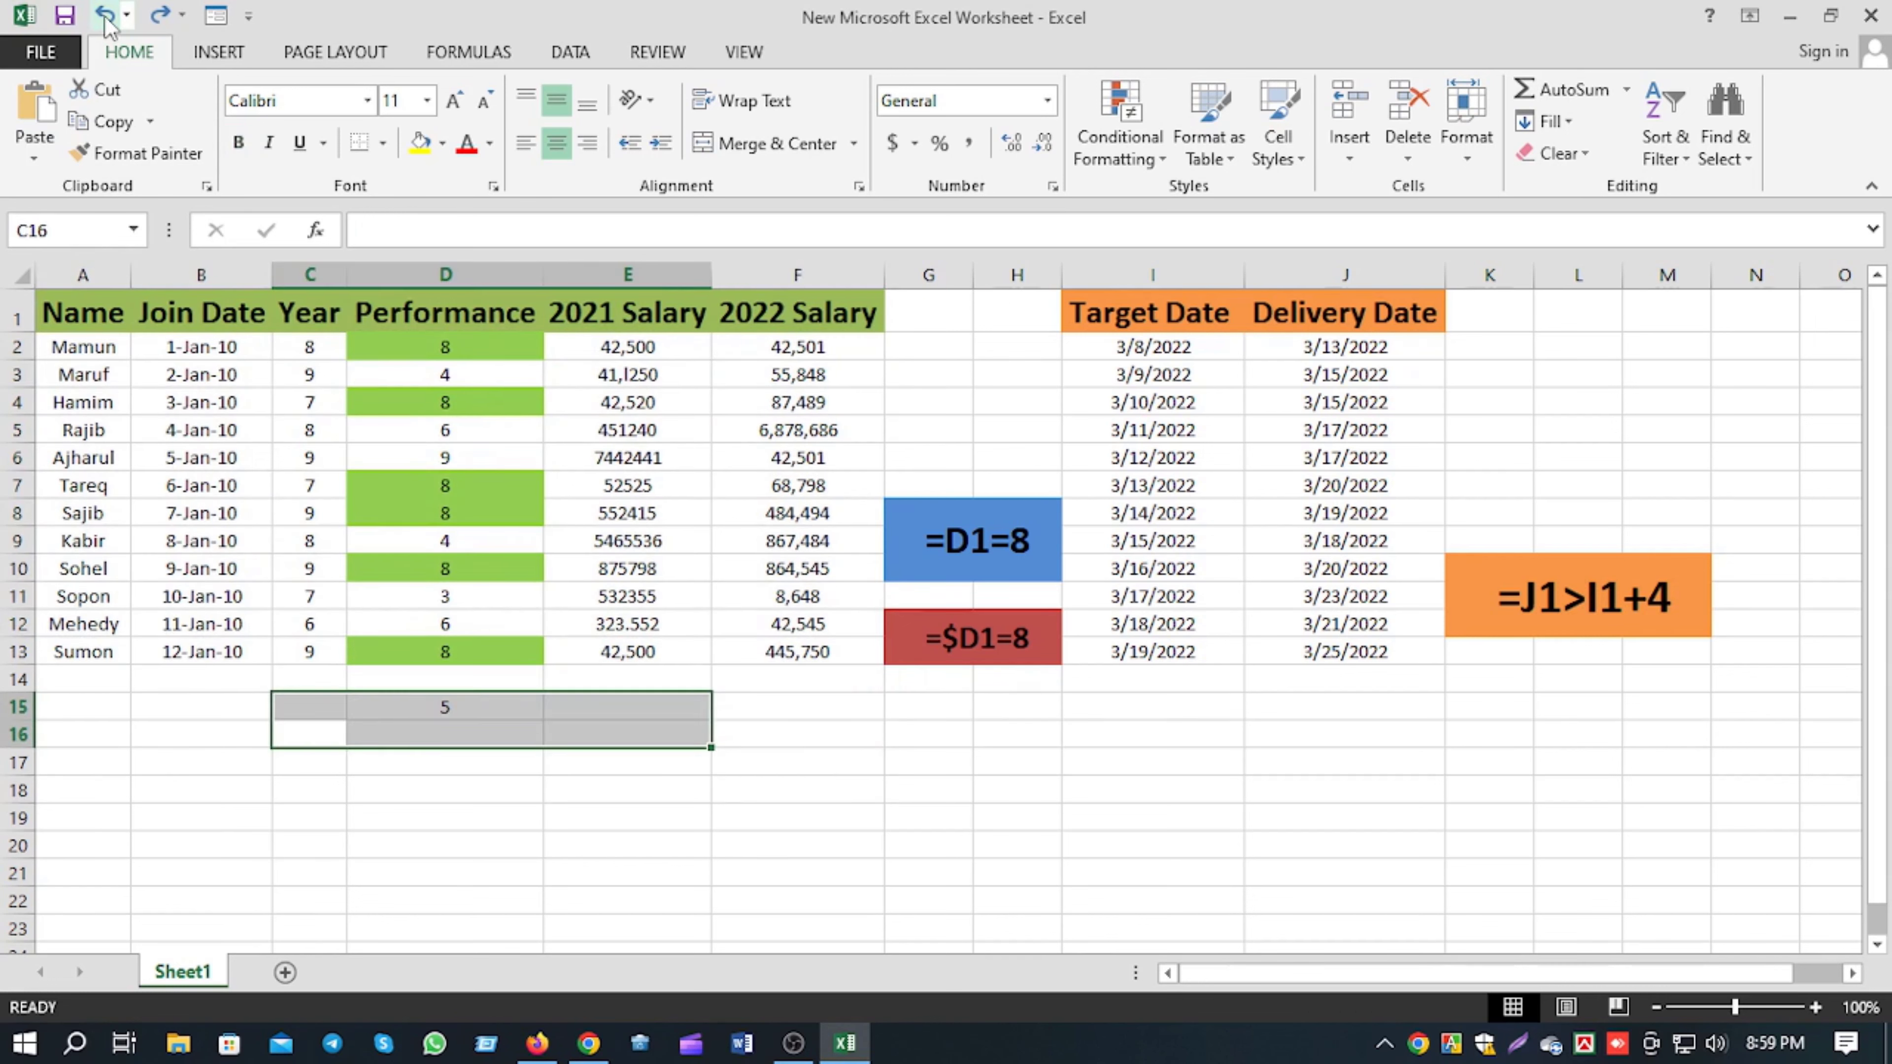
{"action": "left_click", "coordinate": [105, 16]}
{"action": "left_click", "coordinate": [105, 17]}
{"action": "left_click", "coordinate": [105, 16]}
{"action": "left_click", "coordinate": [105, 16]}
{"action": "left_click", "coordinate": [105, 16]}
{"action": "left_click", "coordinate": [105, 16]}
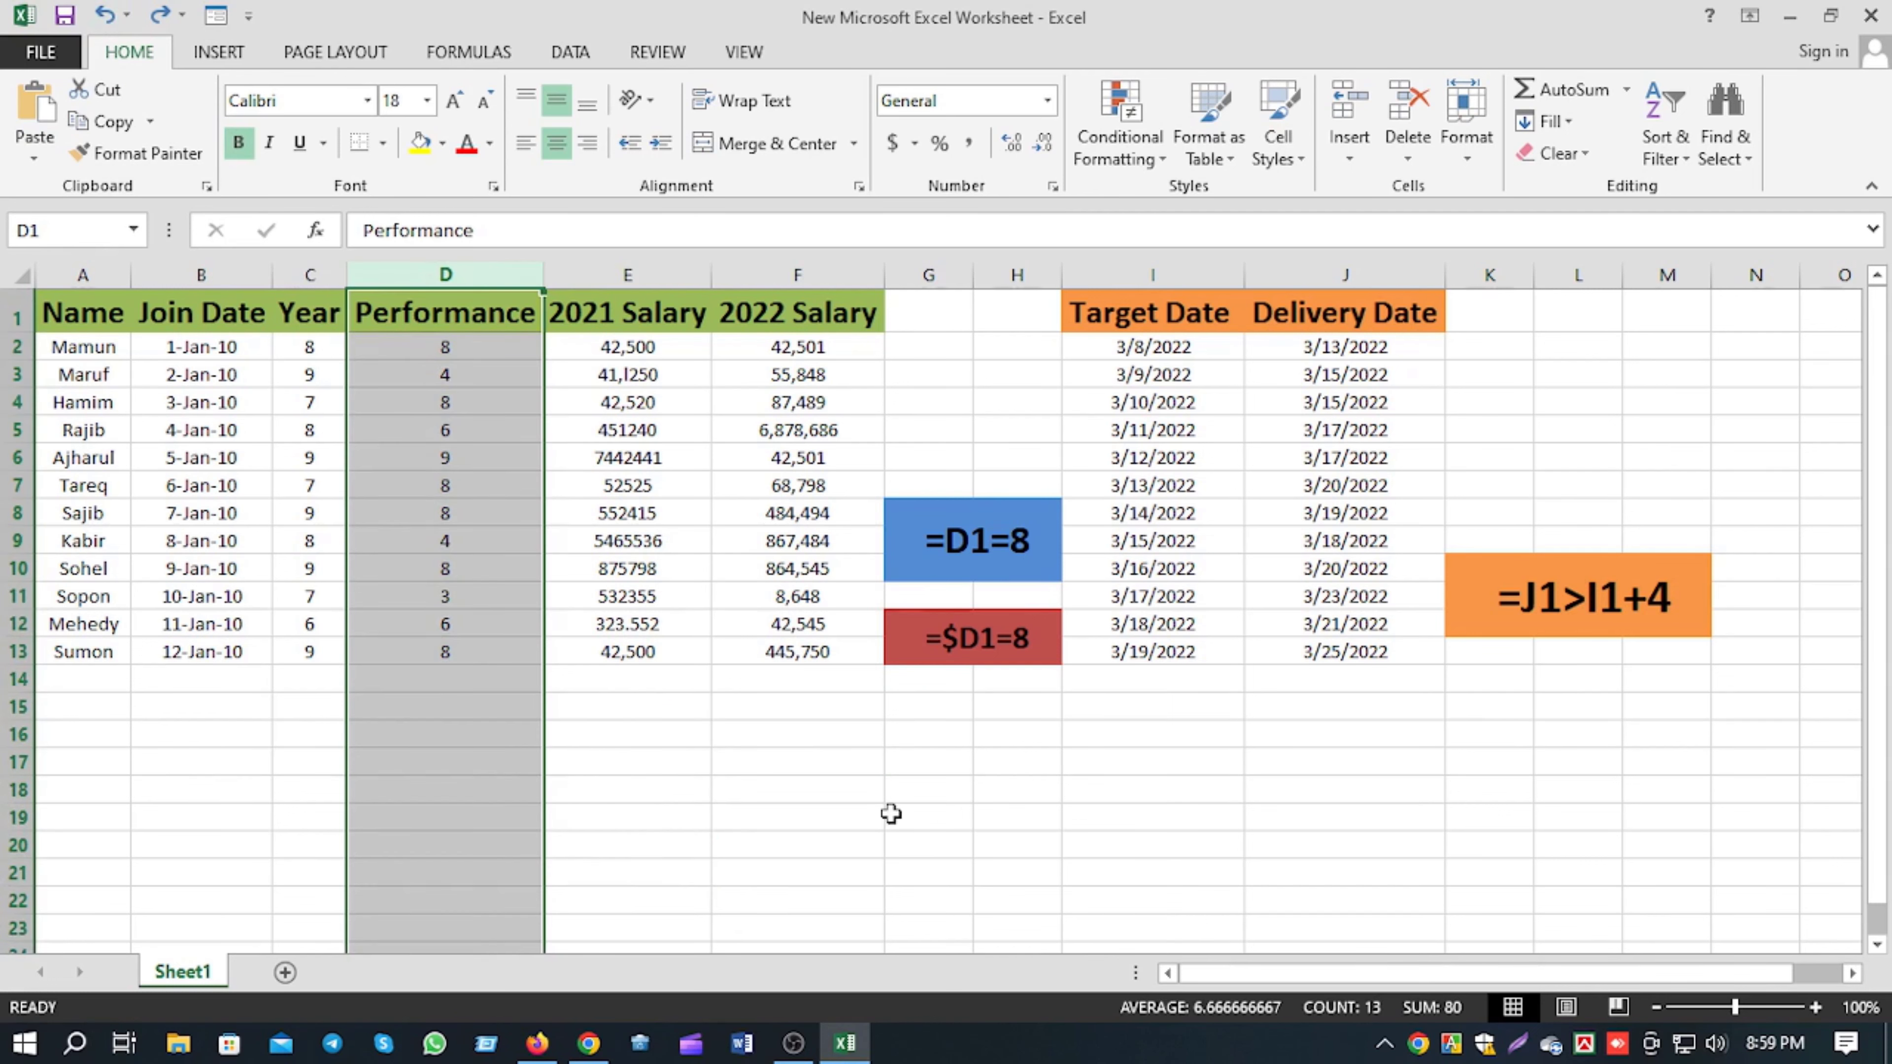
{"action": "left_click", "coordinate": [774, 734]}
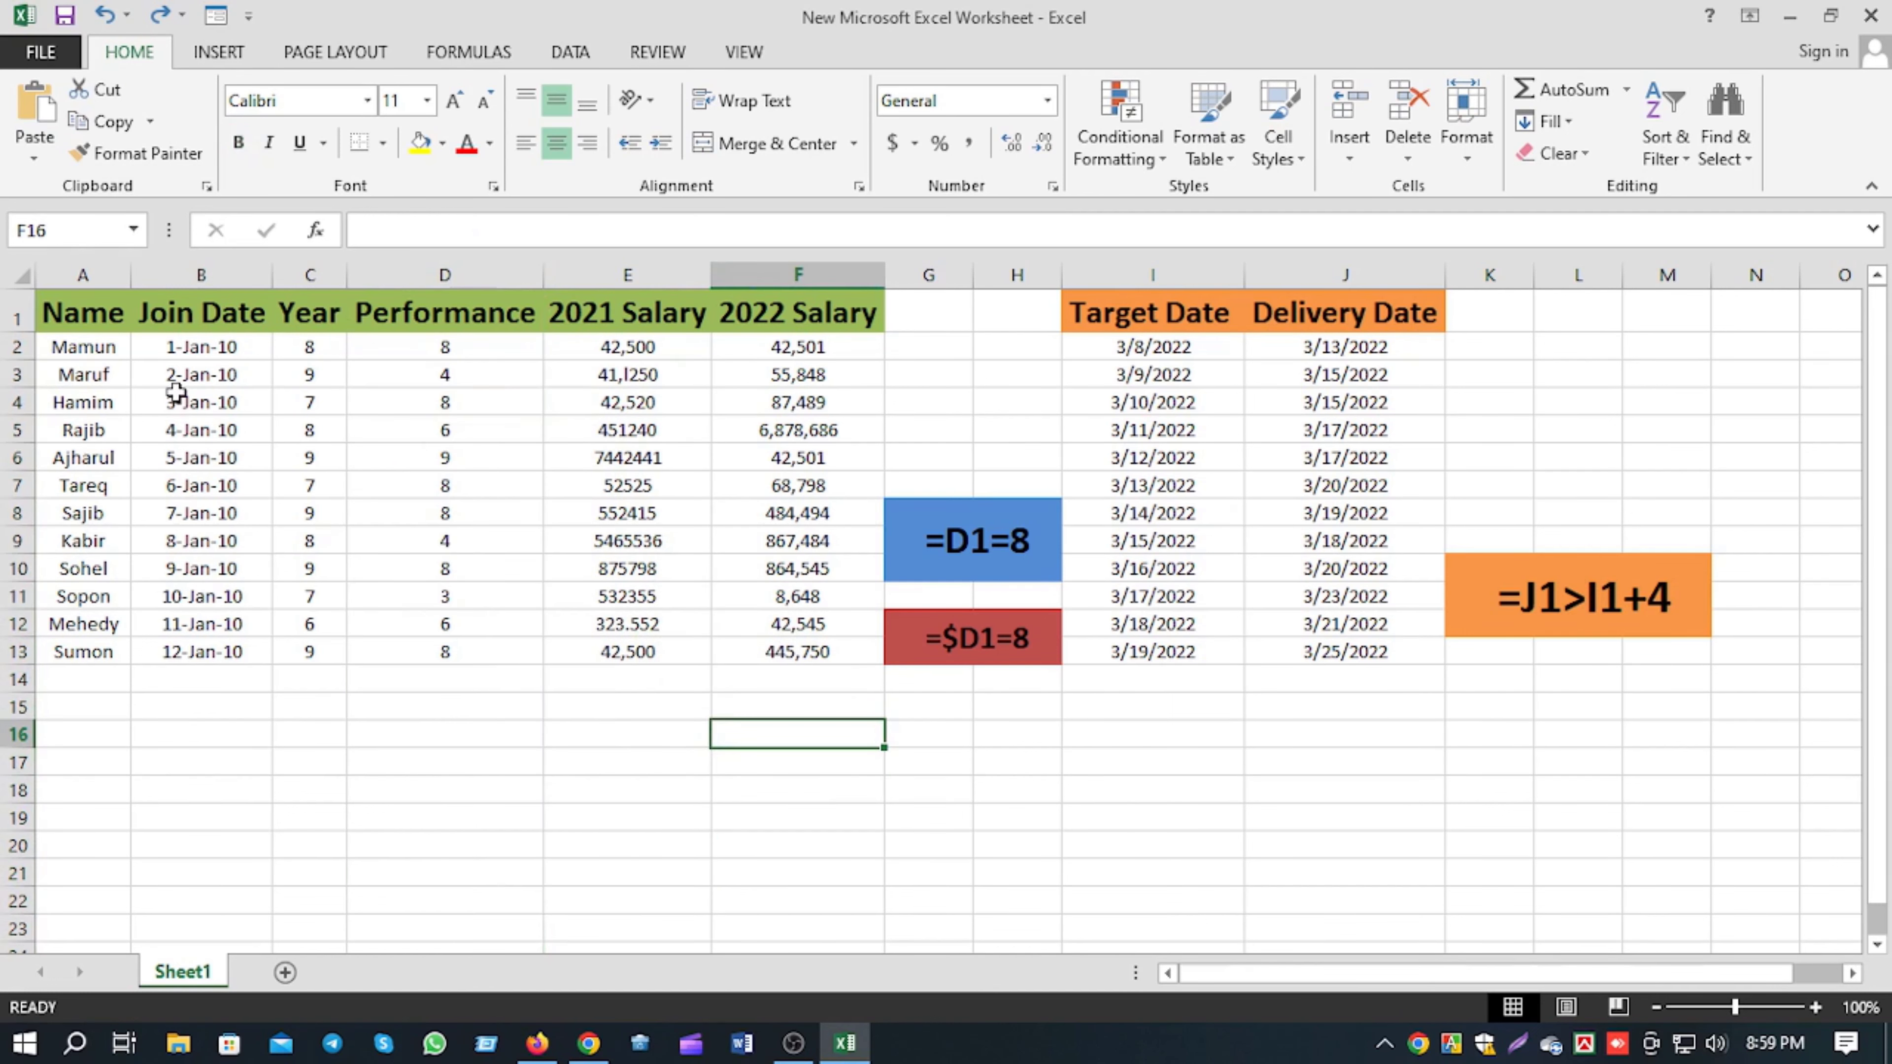
- Start a new conditional formatting rule for the table range A1:F13 that uses a formula to determine which cells to format
{"action": "left_click_drag", "start_coordinate": [75, 311], "coordinate": [779, 649]}
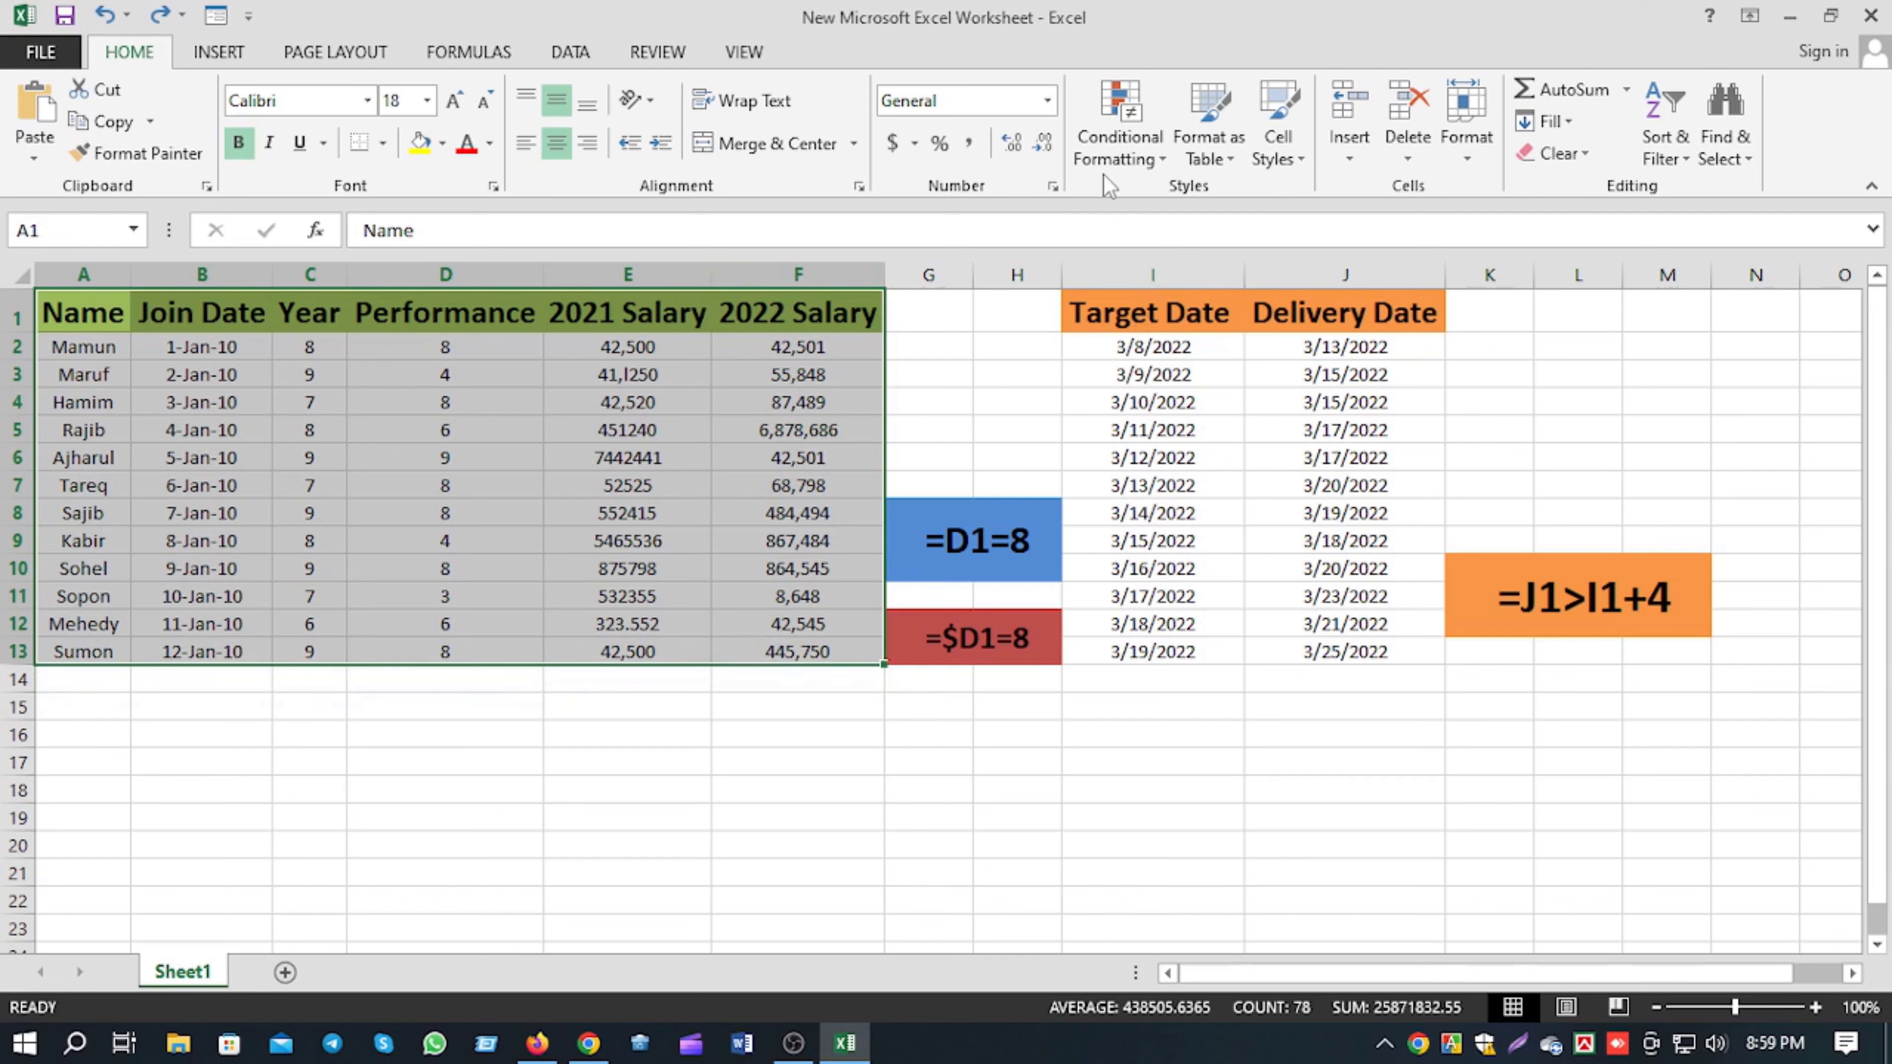
{"action": "left_click", "coordinate": [1111, 160]}
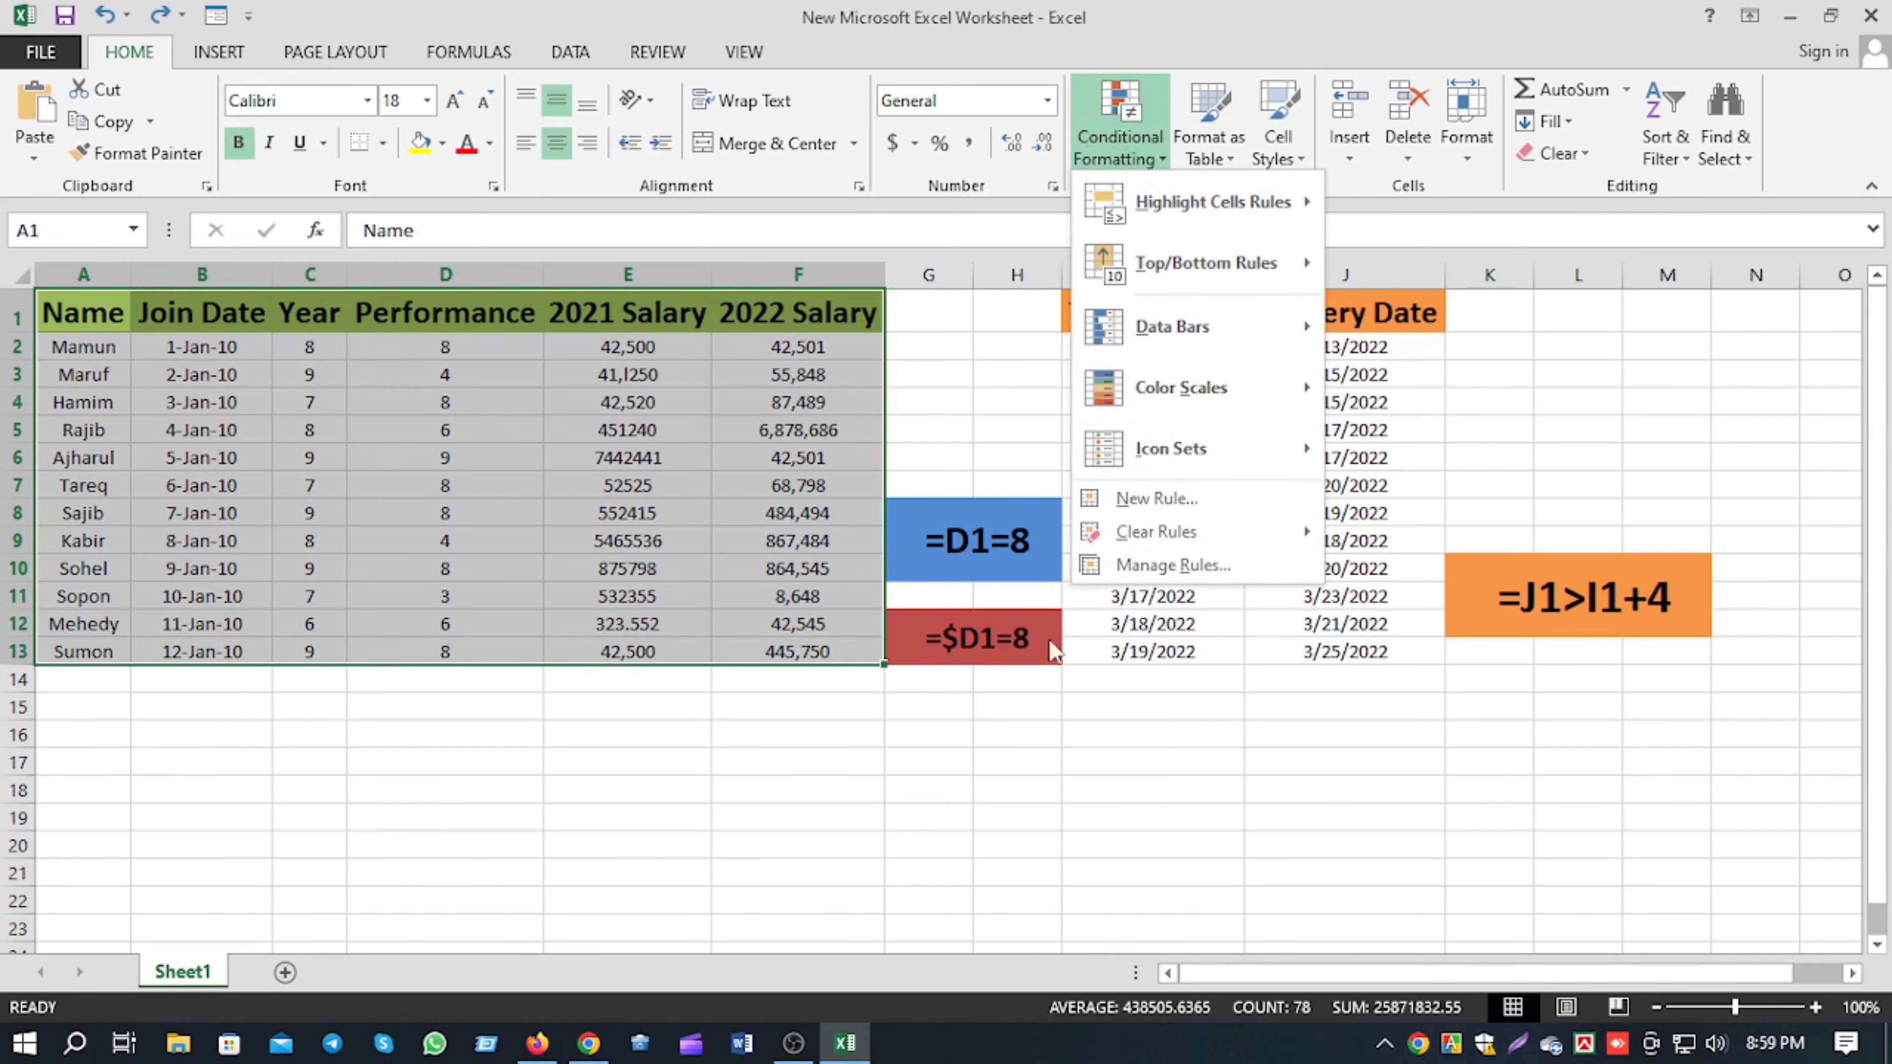
{"action": "left_click", "coordinate": [1186, 516]}
{"action": "left_click_drag", "start_coordinate": [1426, 43], "coordinate": [523, 34]}
{"action": "left_click", "coordinate": [379, 236]}
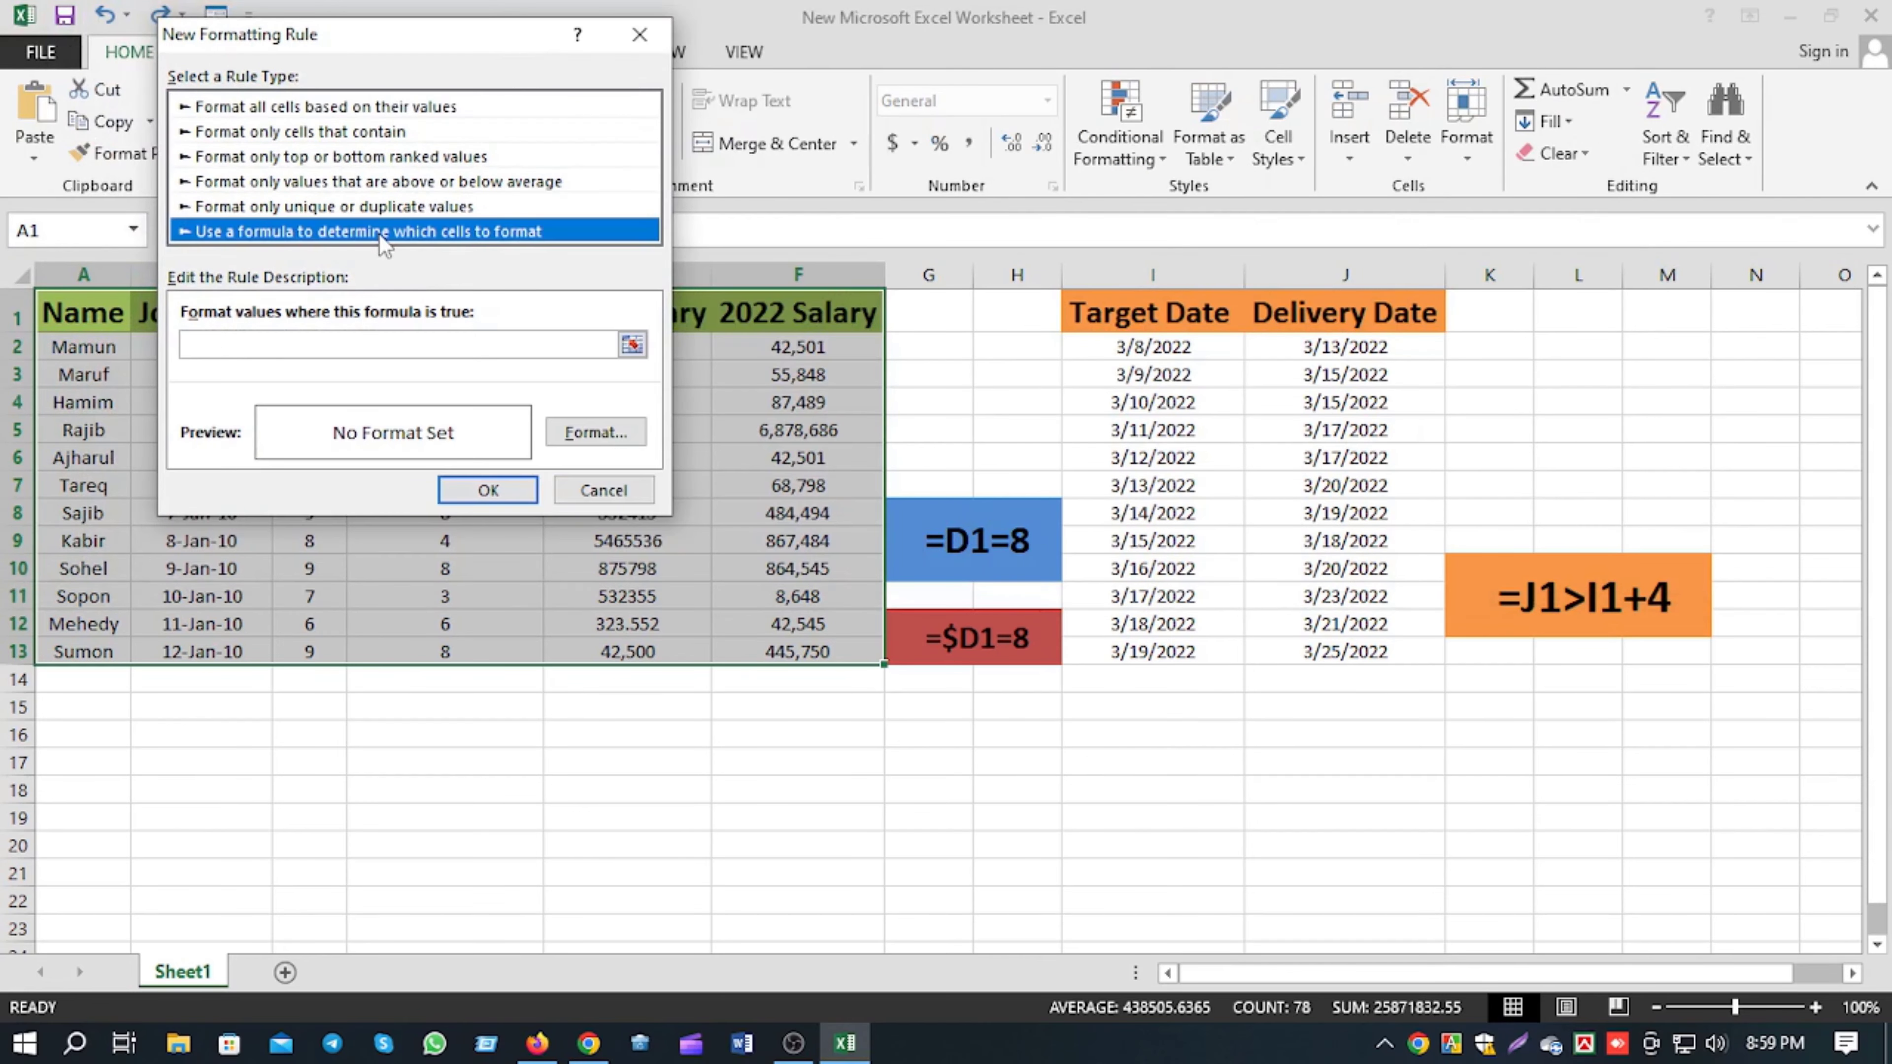
- Give the new rule for the table range the formula =$D1=8 with a dark orange fill, and apply it
{"action": "left_click", "coordinate": [266, 345]}
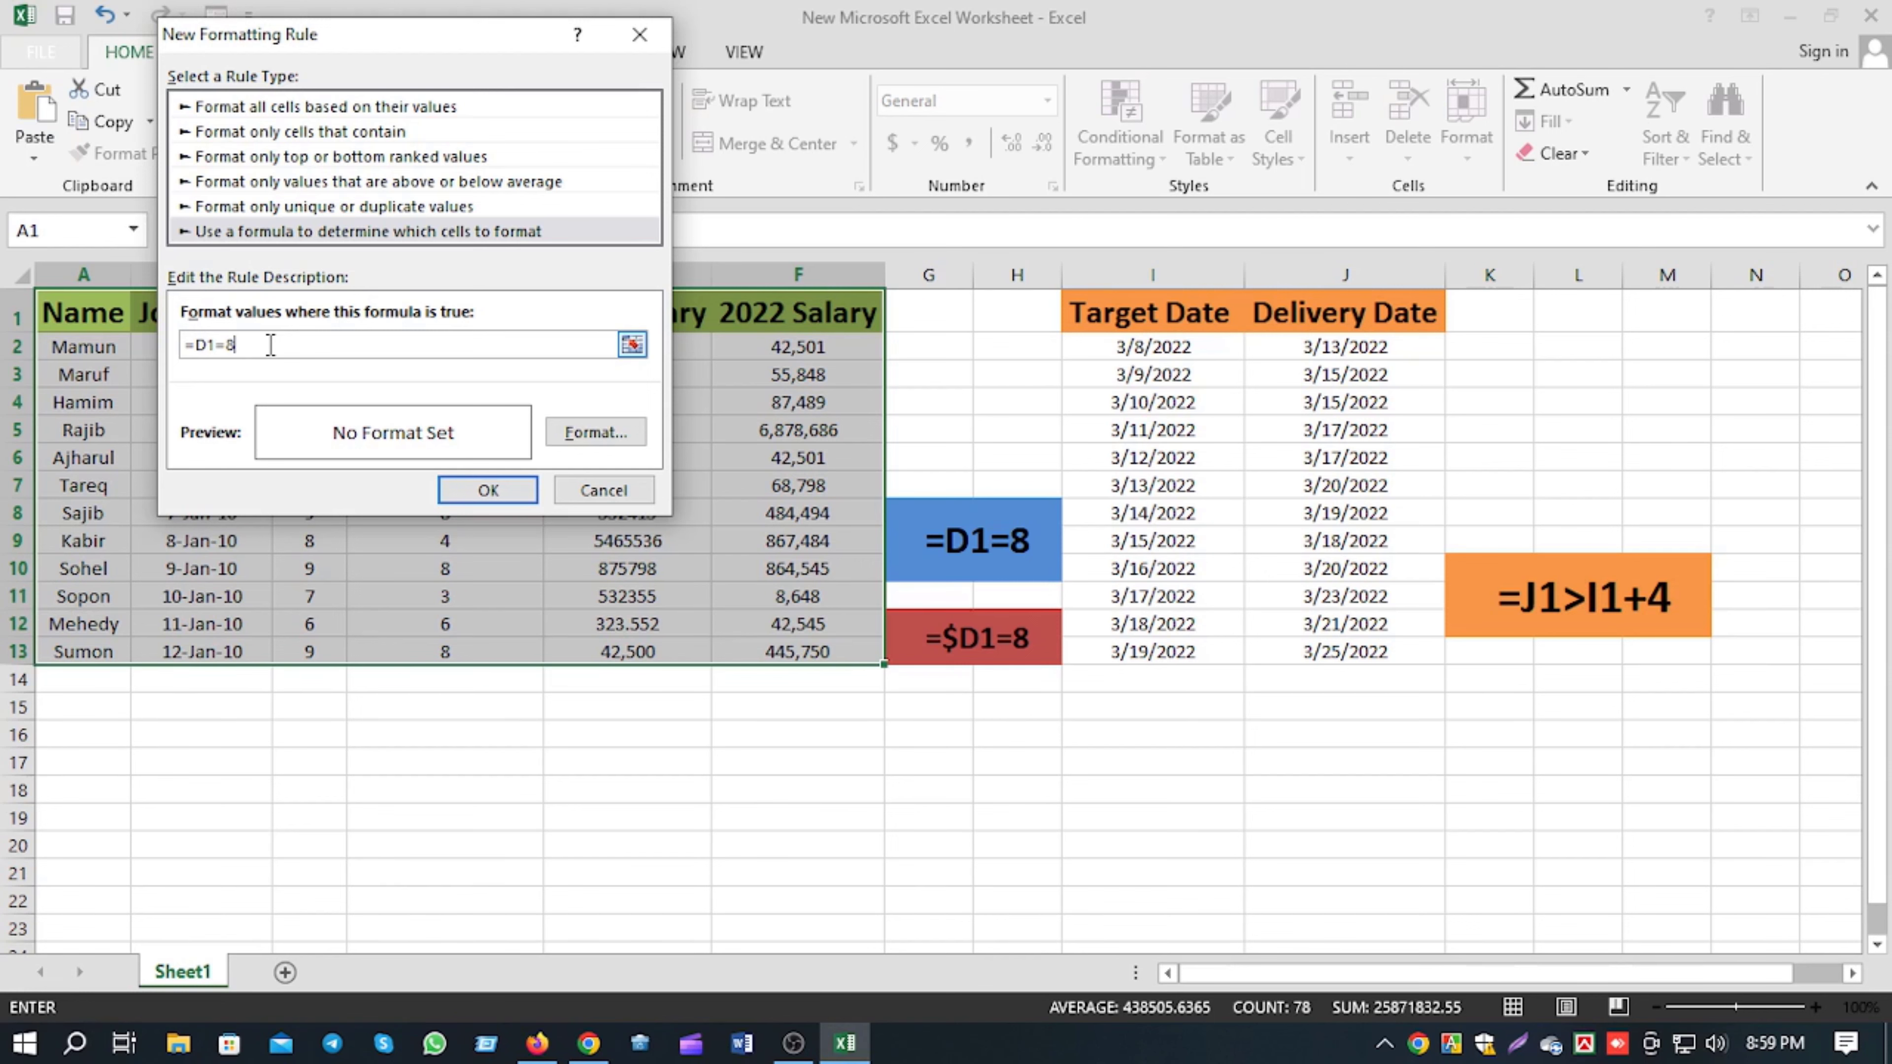
{"action": "left_click_drag", "start_coordinate": [373, 48], "coordinate": [1358, 165]}
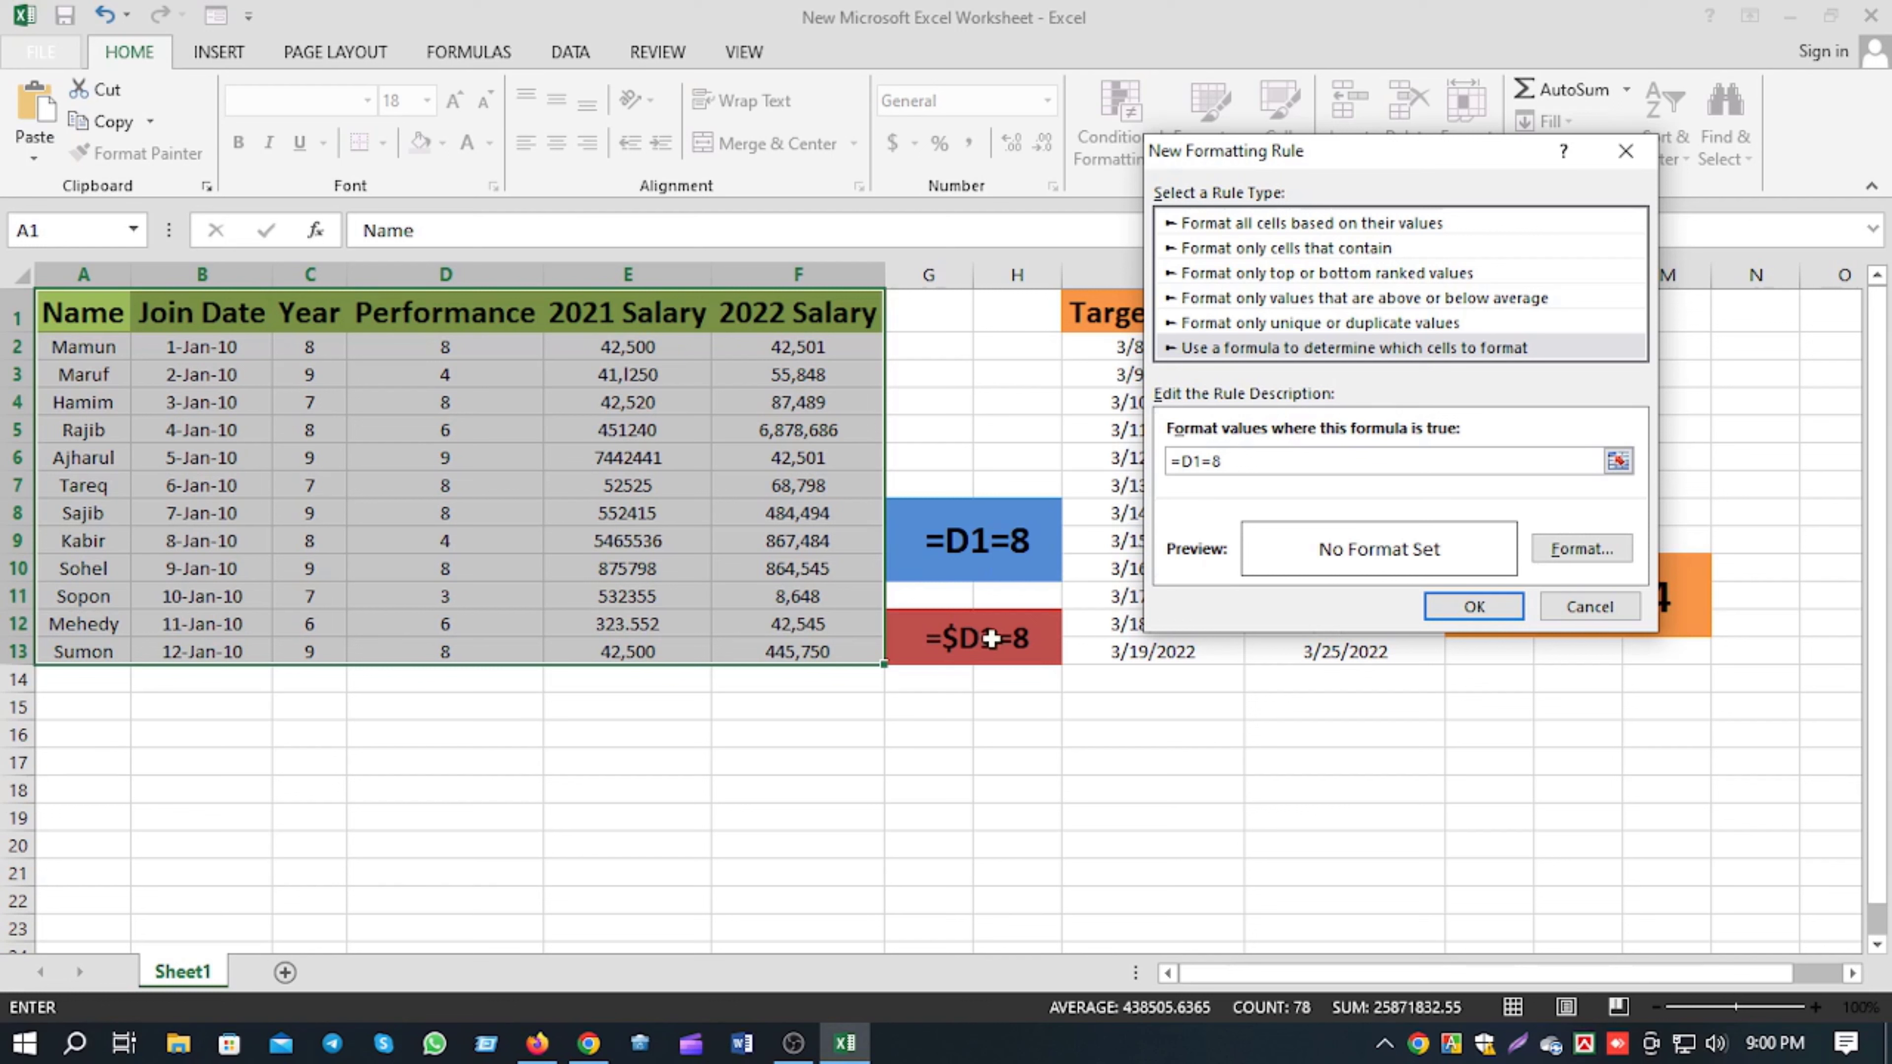
{"action": "type", "text": "$"}
{"action": "left_click", "coordinate": [1580, 548]}
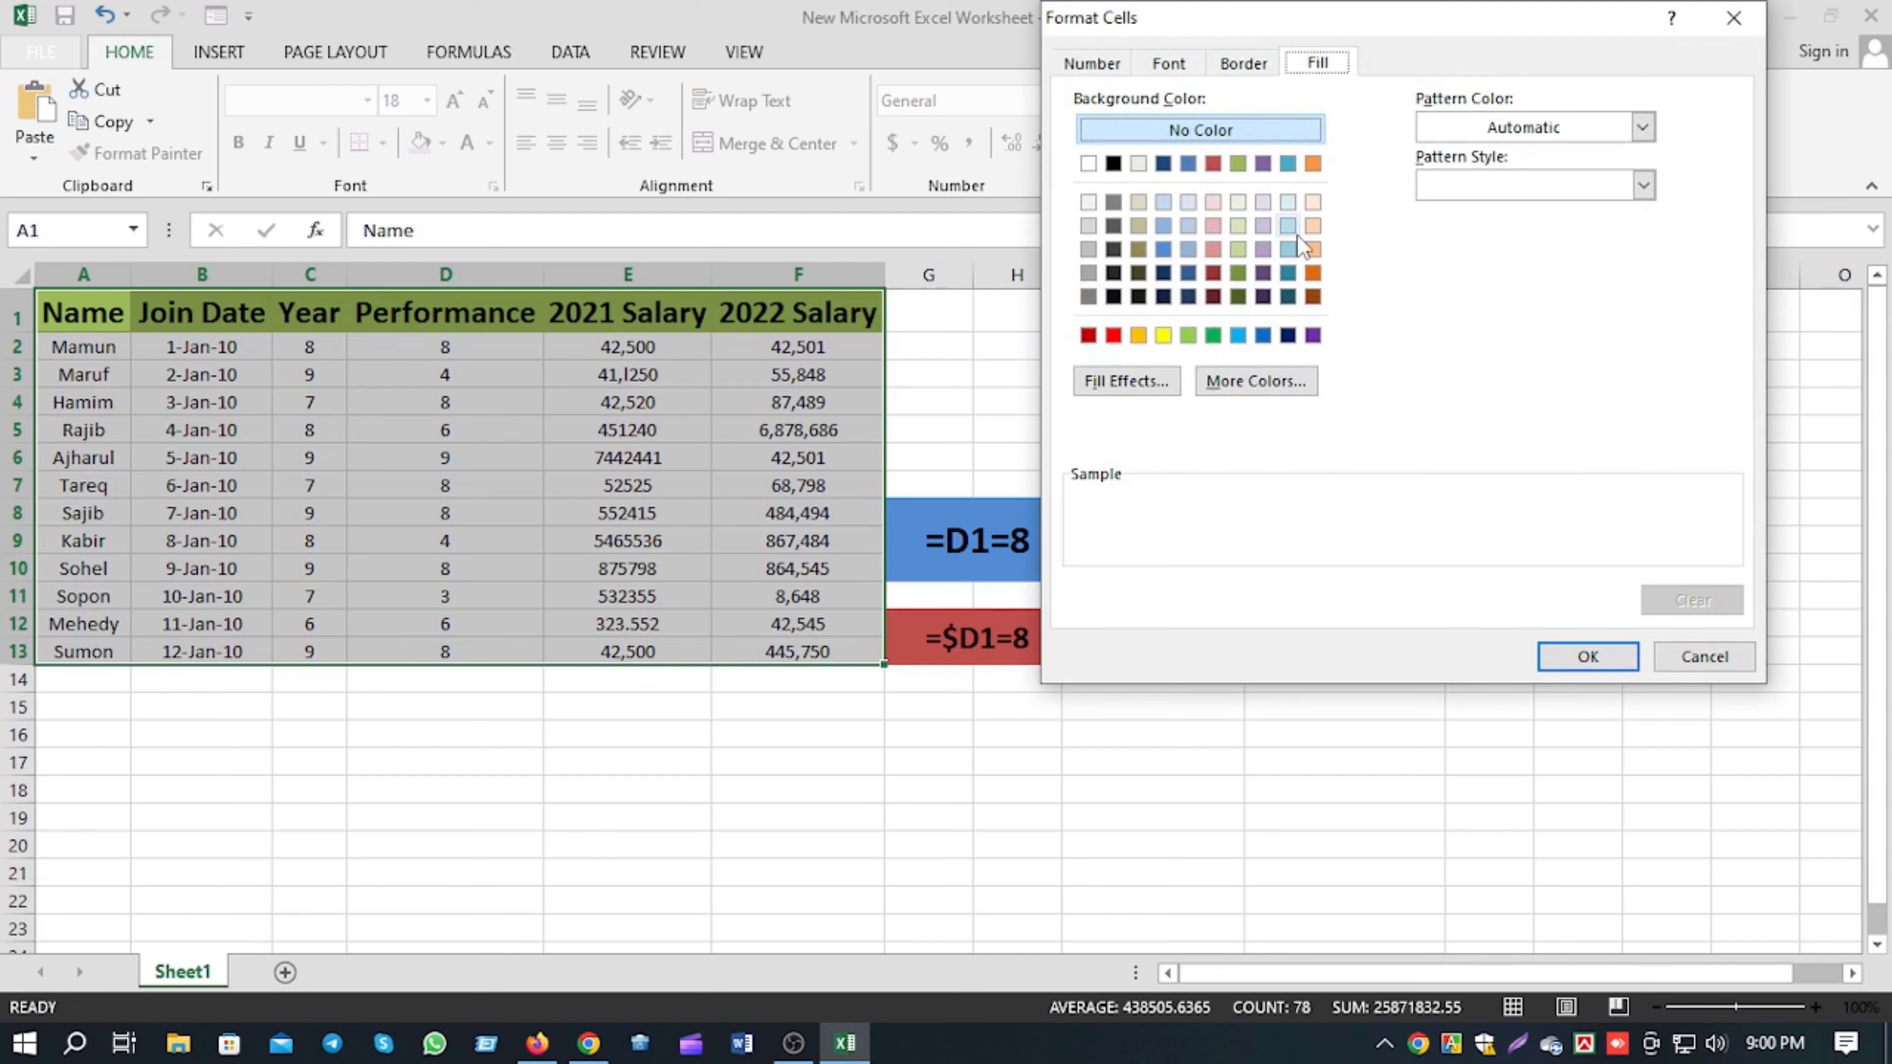
{"action": "left_click", "coordinate": [1312, 273]}
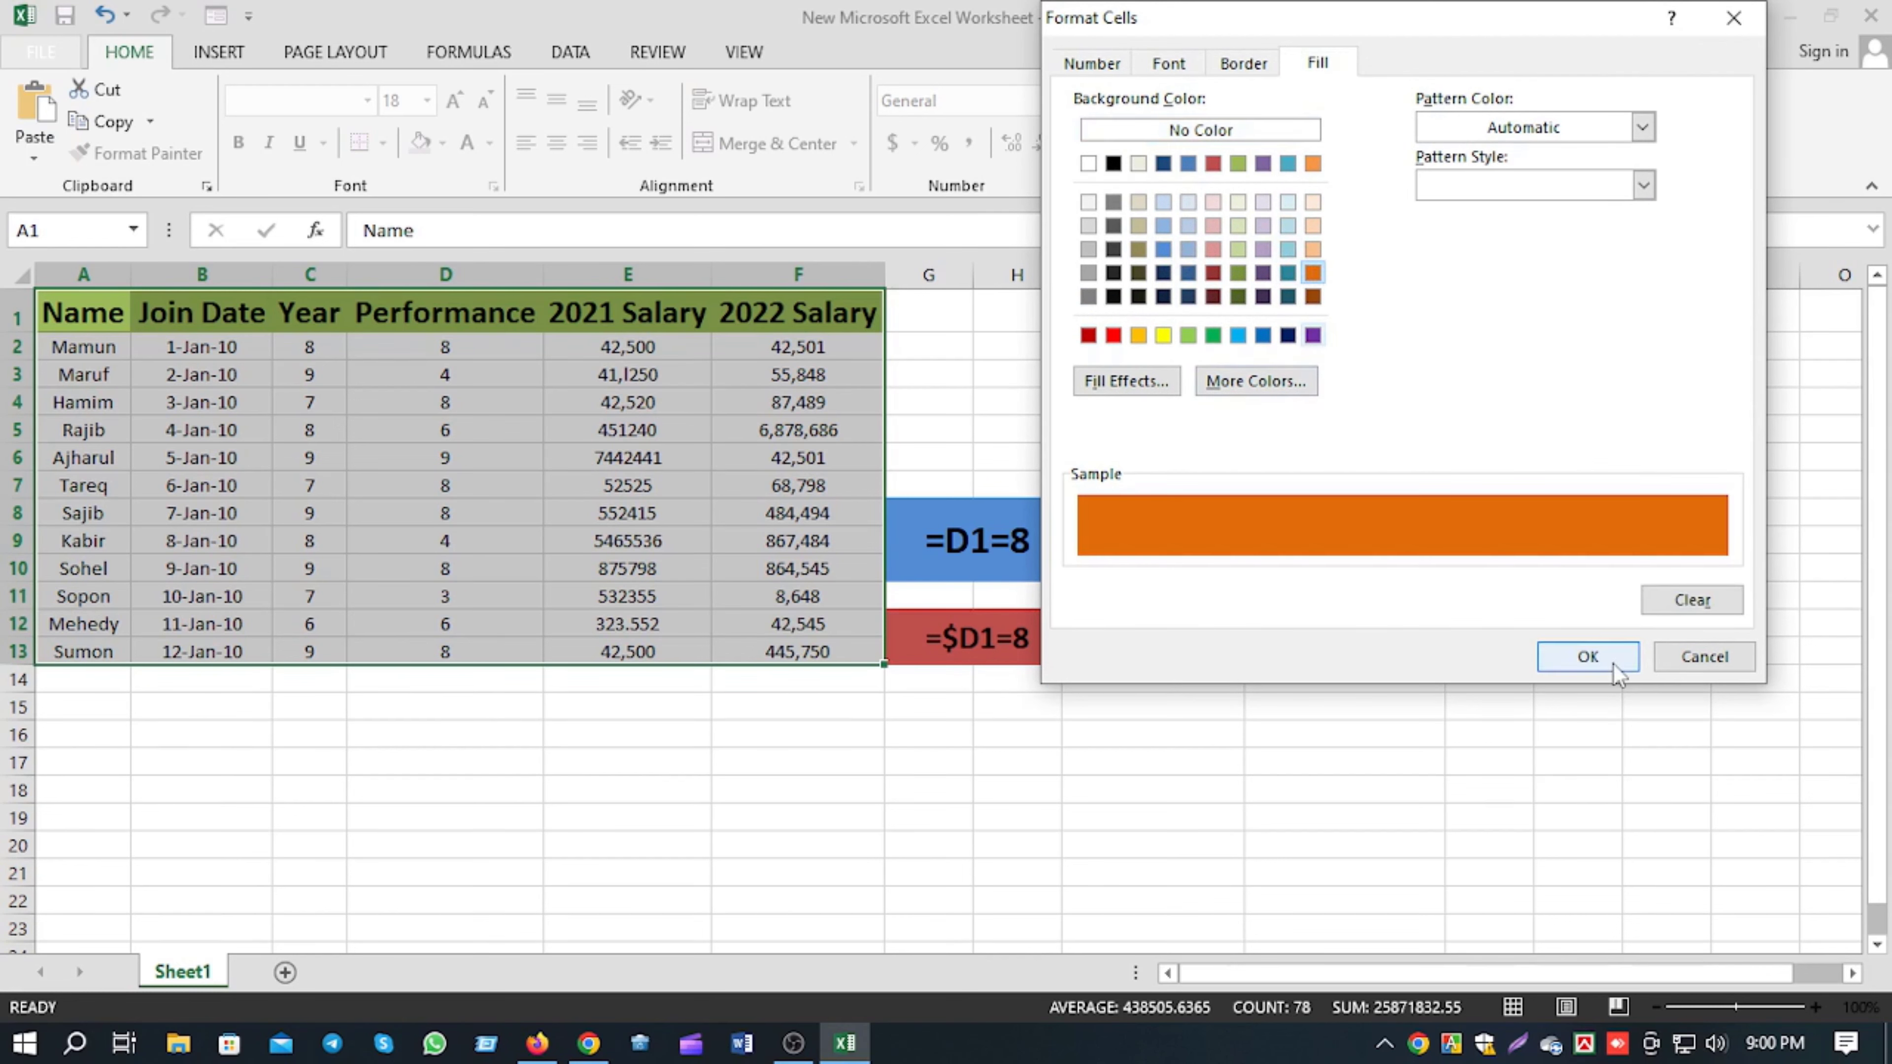
{"action": "left_click", "coordinate": [1587, 657]}
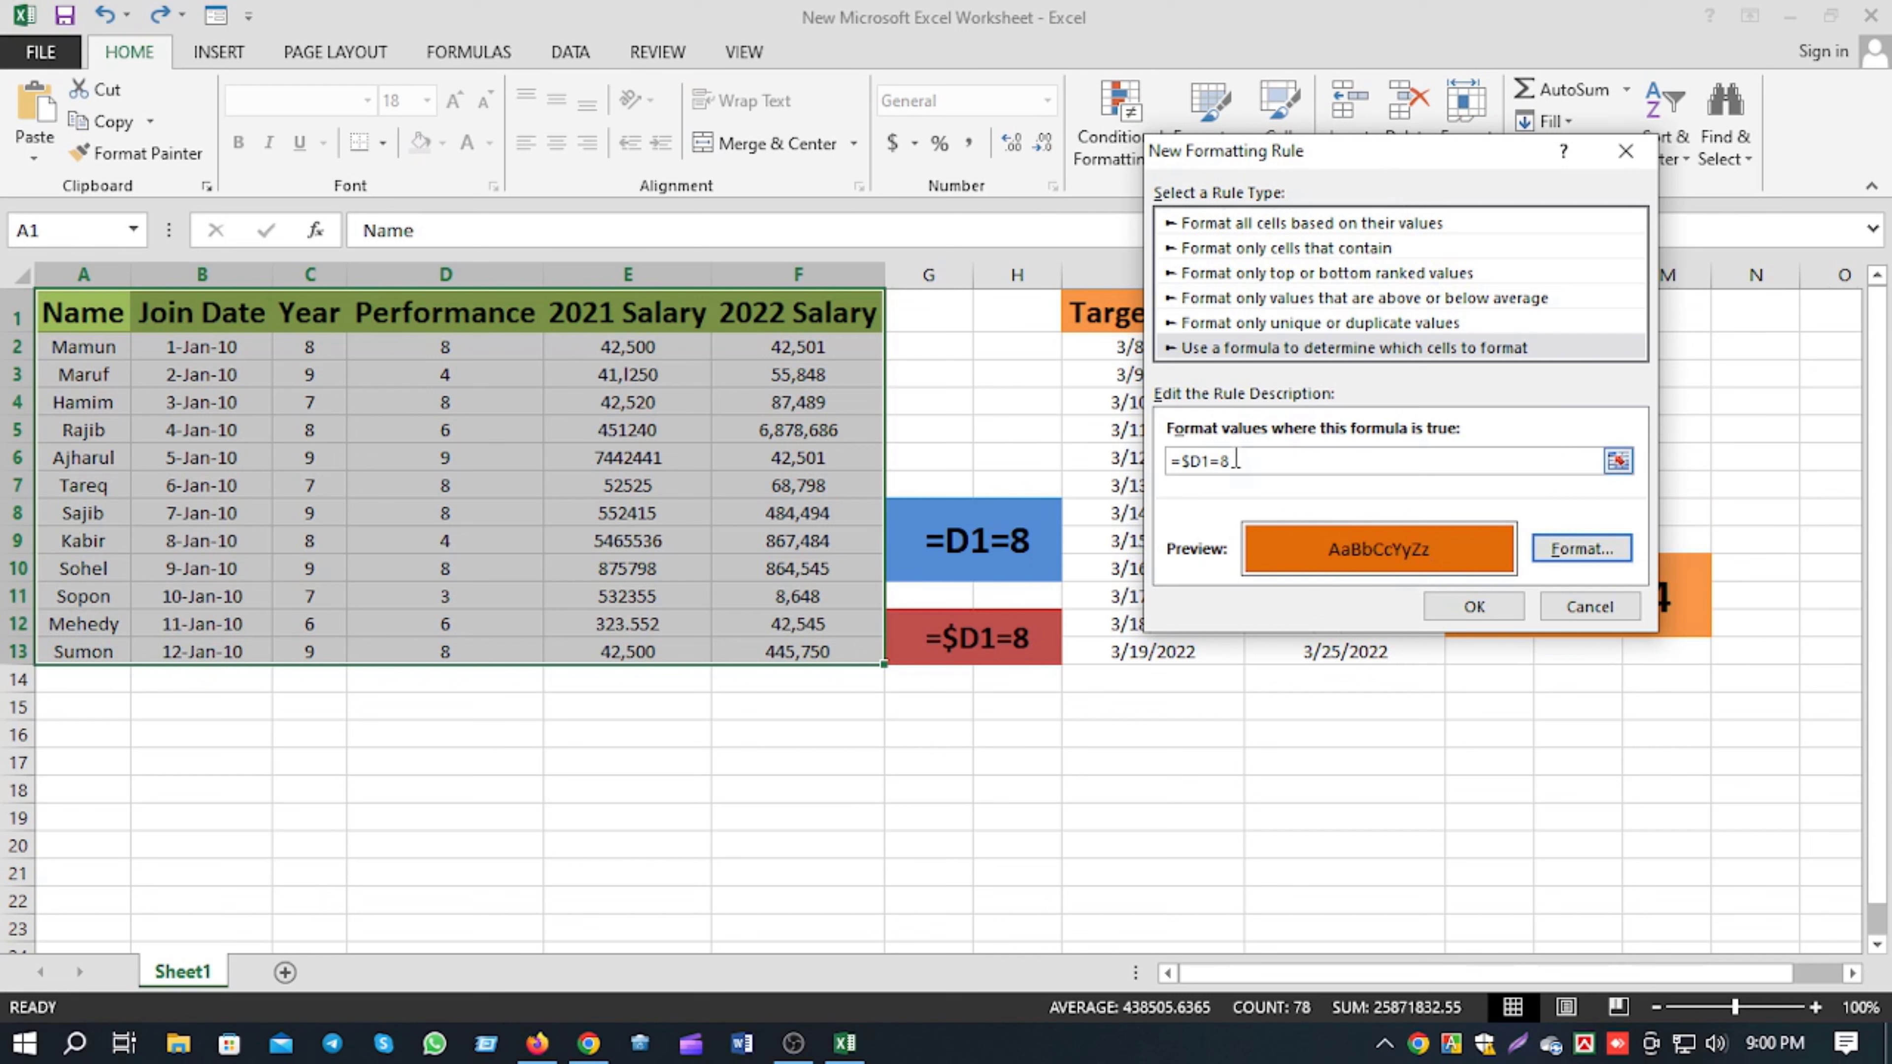
{"action": "left_click", "coordinate": [1455, 621]}
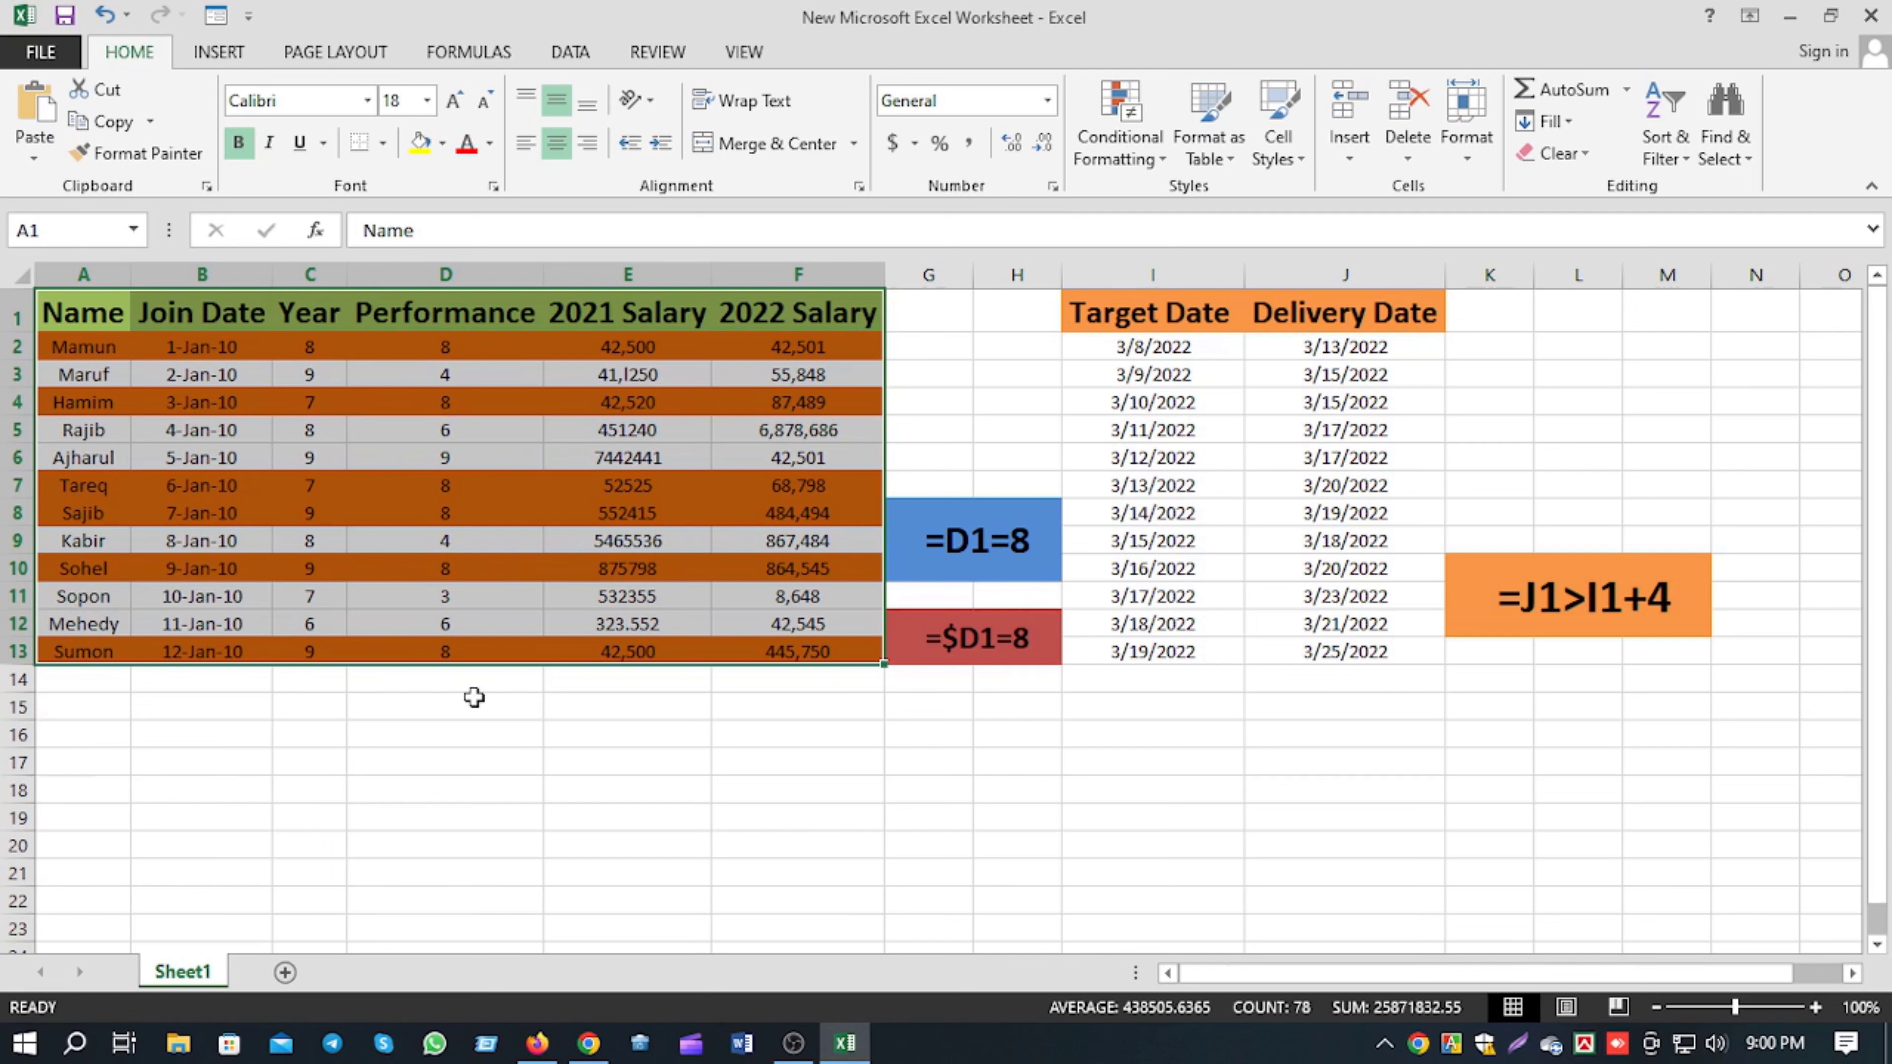
- Test the row highlighting by changing the Performance score in D13 to 9 and setting it back to 8
{"action": "double_click", "coordinate": [485, 653]}
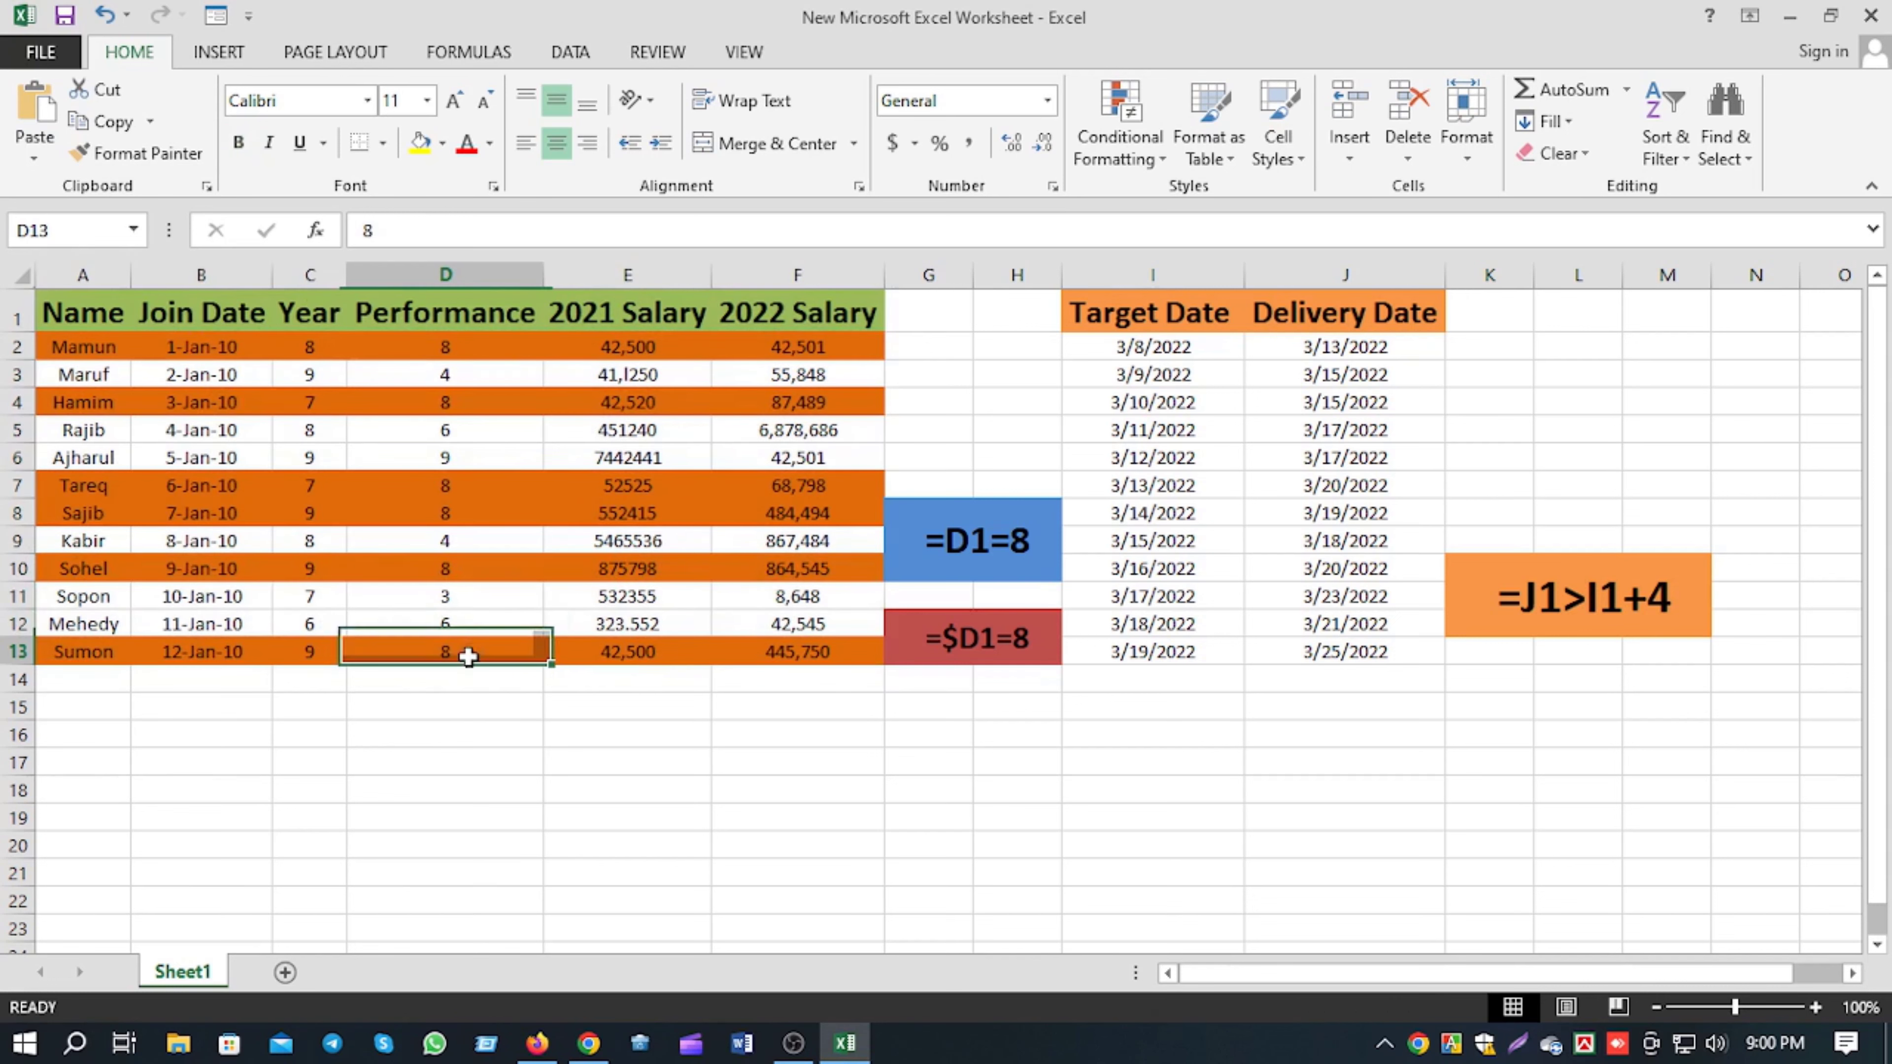
{"action": "left_click_drag", "start_coordinate": [484, 656], "coordinate": [390, 655]}
{"action": "type", "text": "9"}
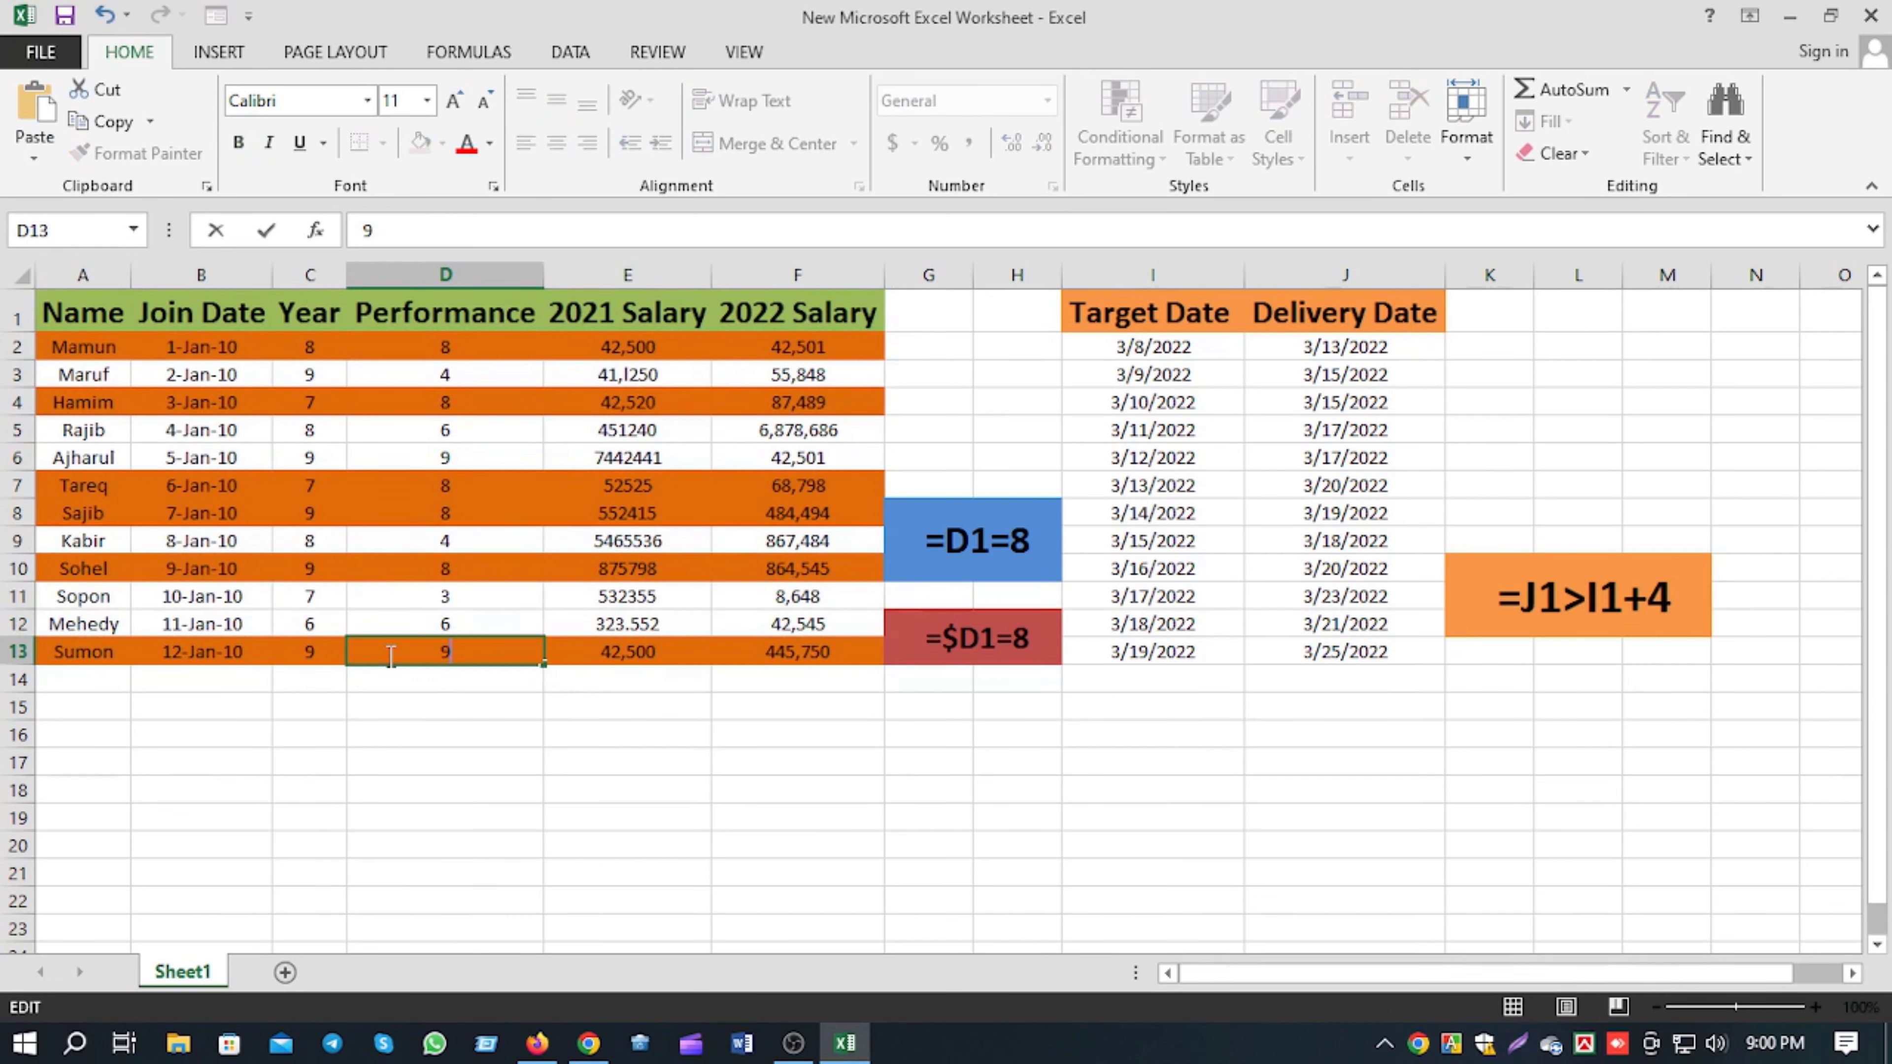
{"action": "key", "text": "Return"}
{"action": "double_click", "coordinate": [492, 654]}
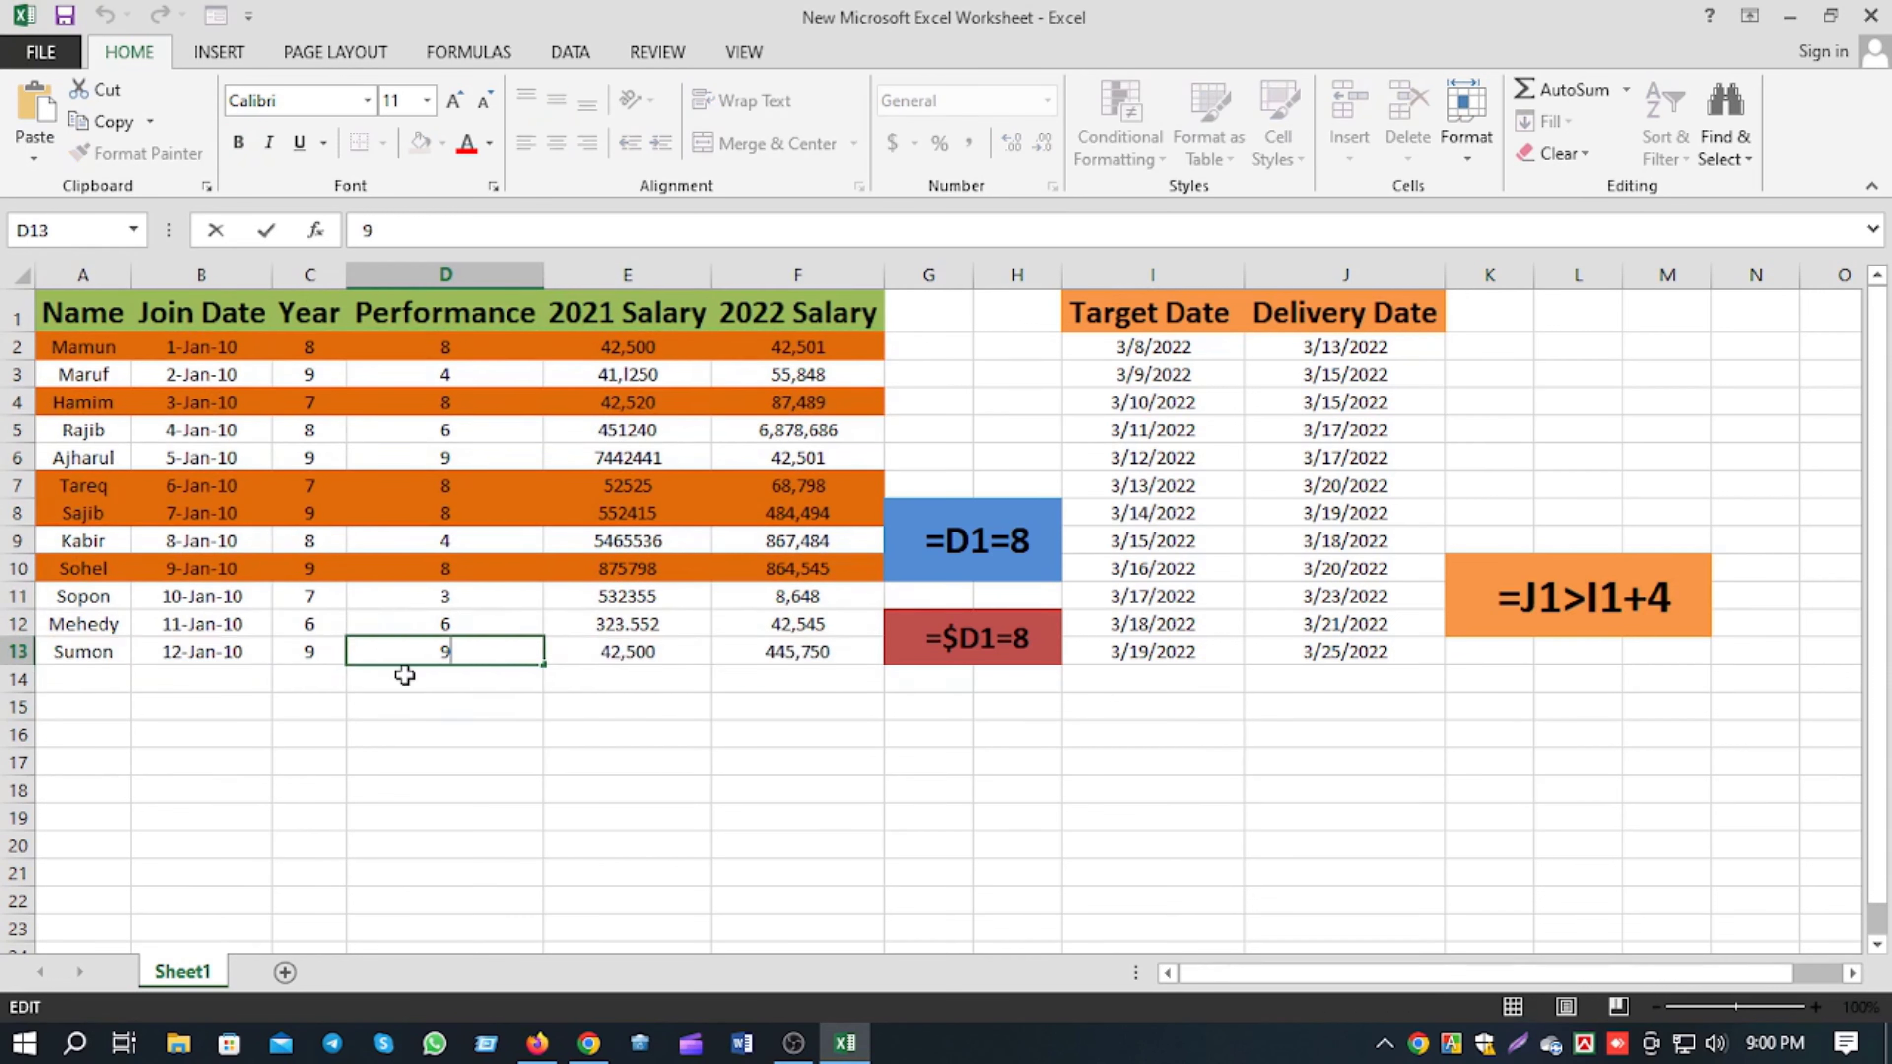
{"action": "left_click_drag", "start_coordinate": [468, 654], "coordinate": [404, 654]}
{"action": "type", "text": "8"}
{"action": "left_click", "coordinate": [443, 705]}
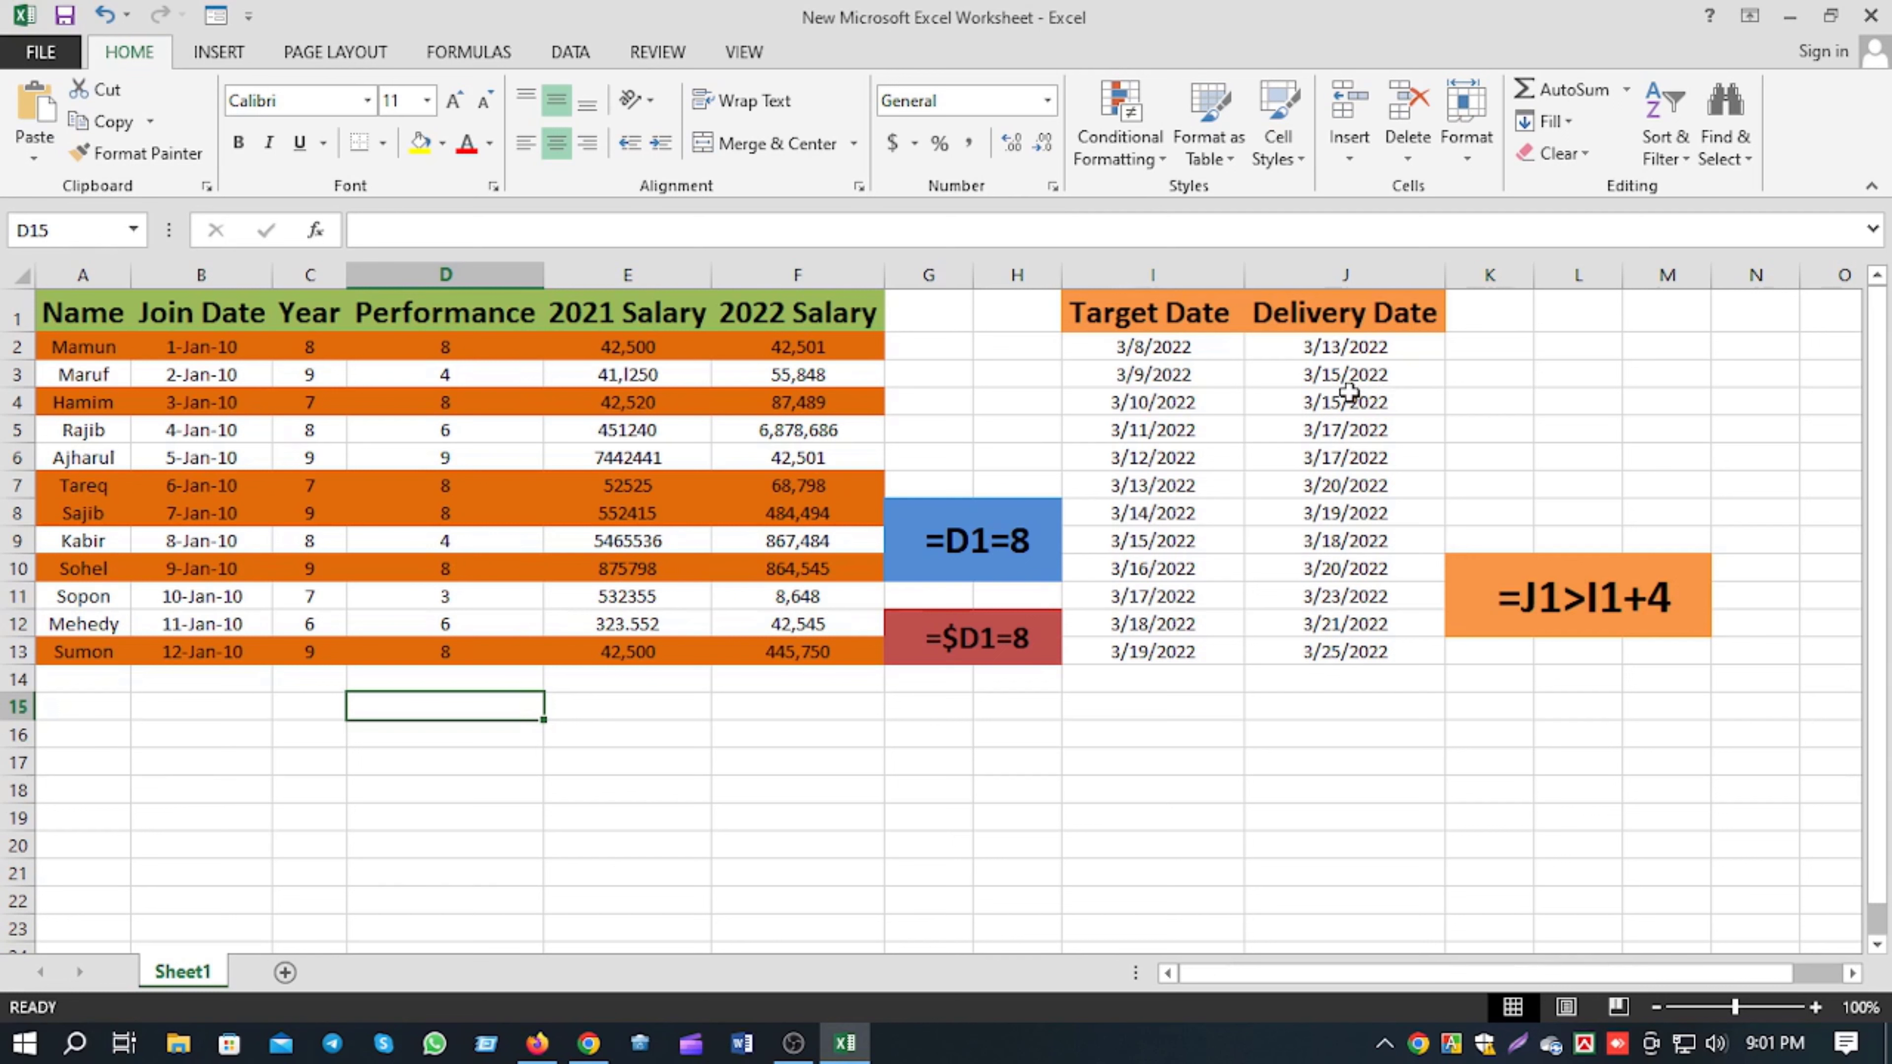
- Look over the Delivery Date column and the =J1>I1+4 formula note beside it
{"action": "left_click_drag", "start_coordinate": [1354, 344], "coordinate": [1344, 653]}
{"action": "left_click", "coordinate": [1288, 814]}
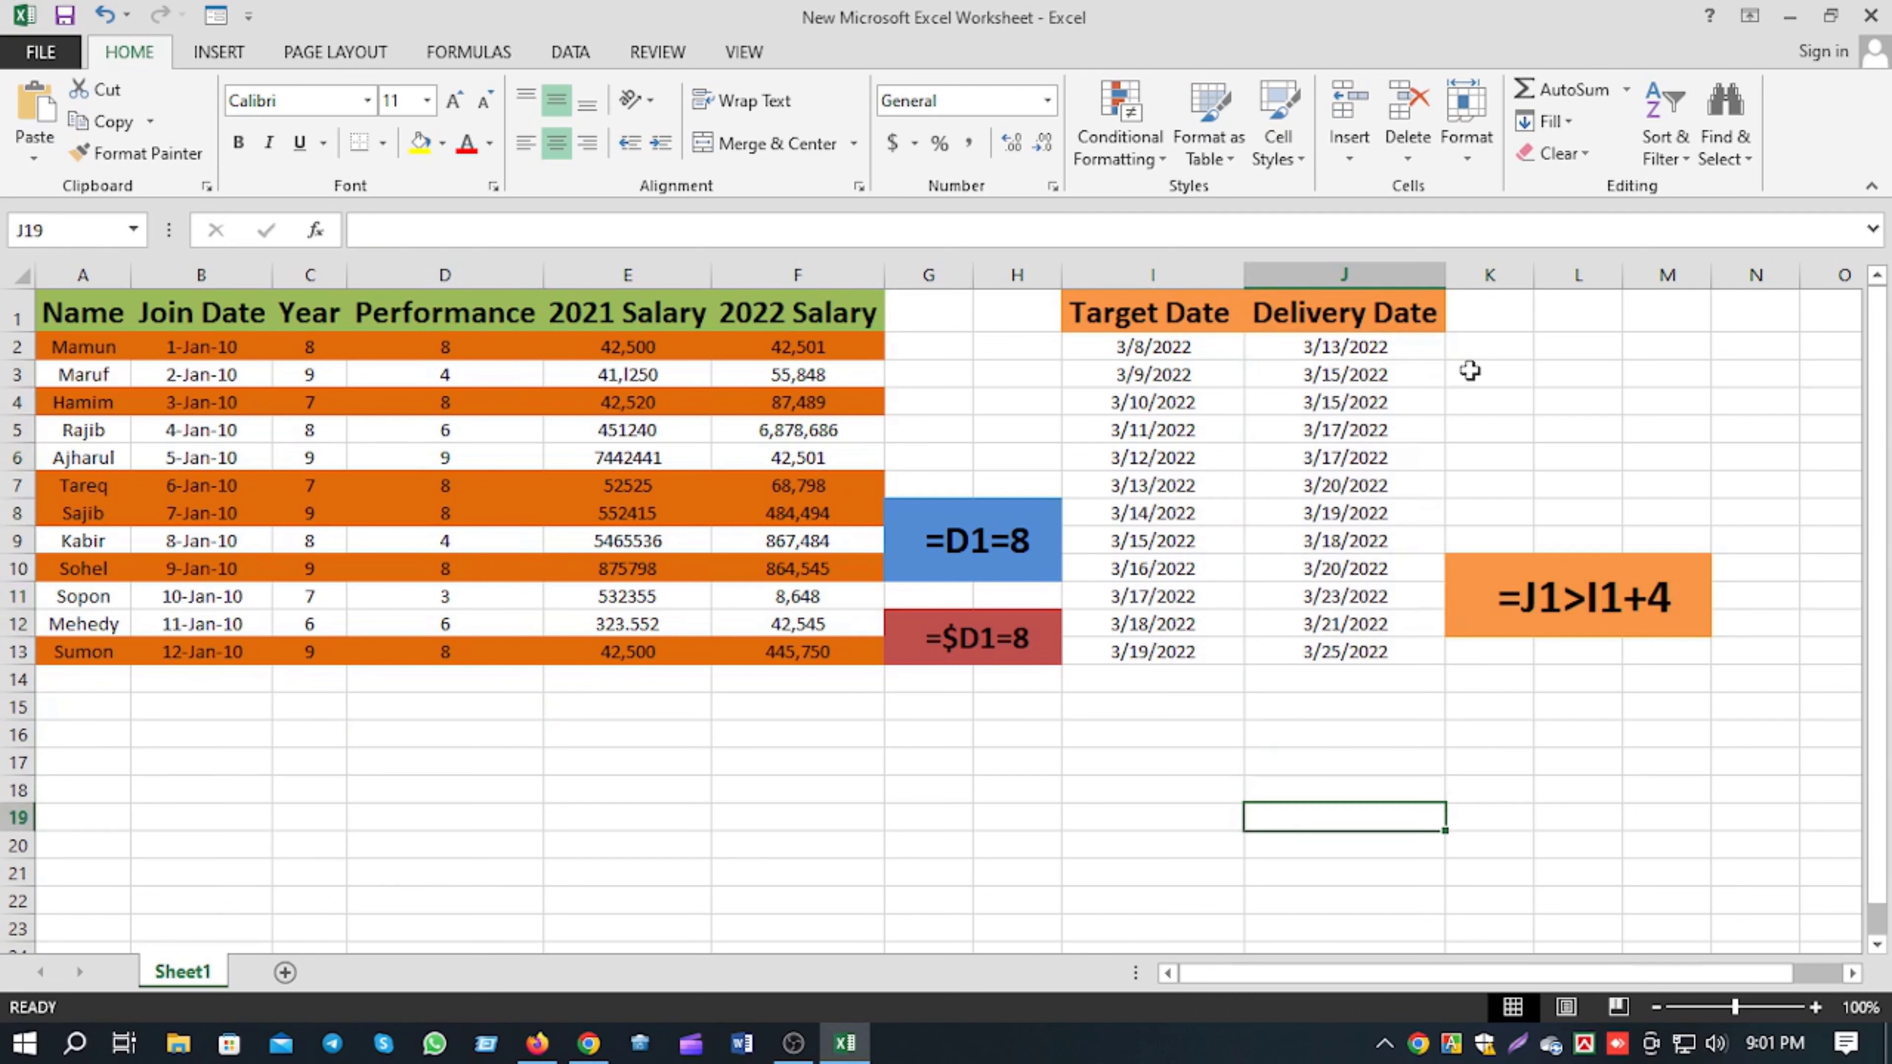
{"action": "left_click", "coordinate": [1333, 278]}
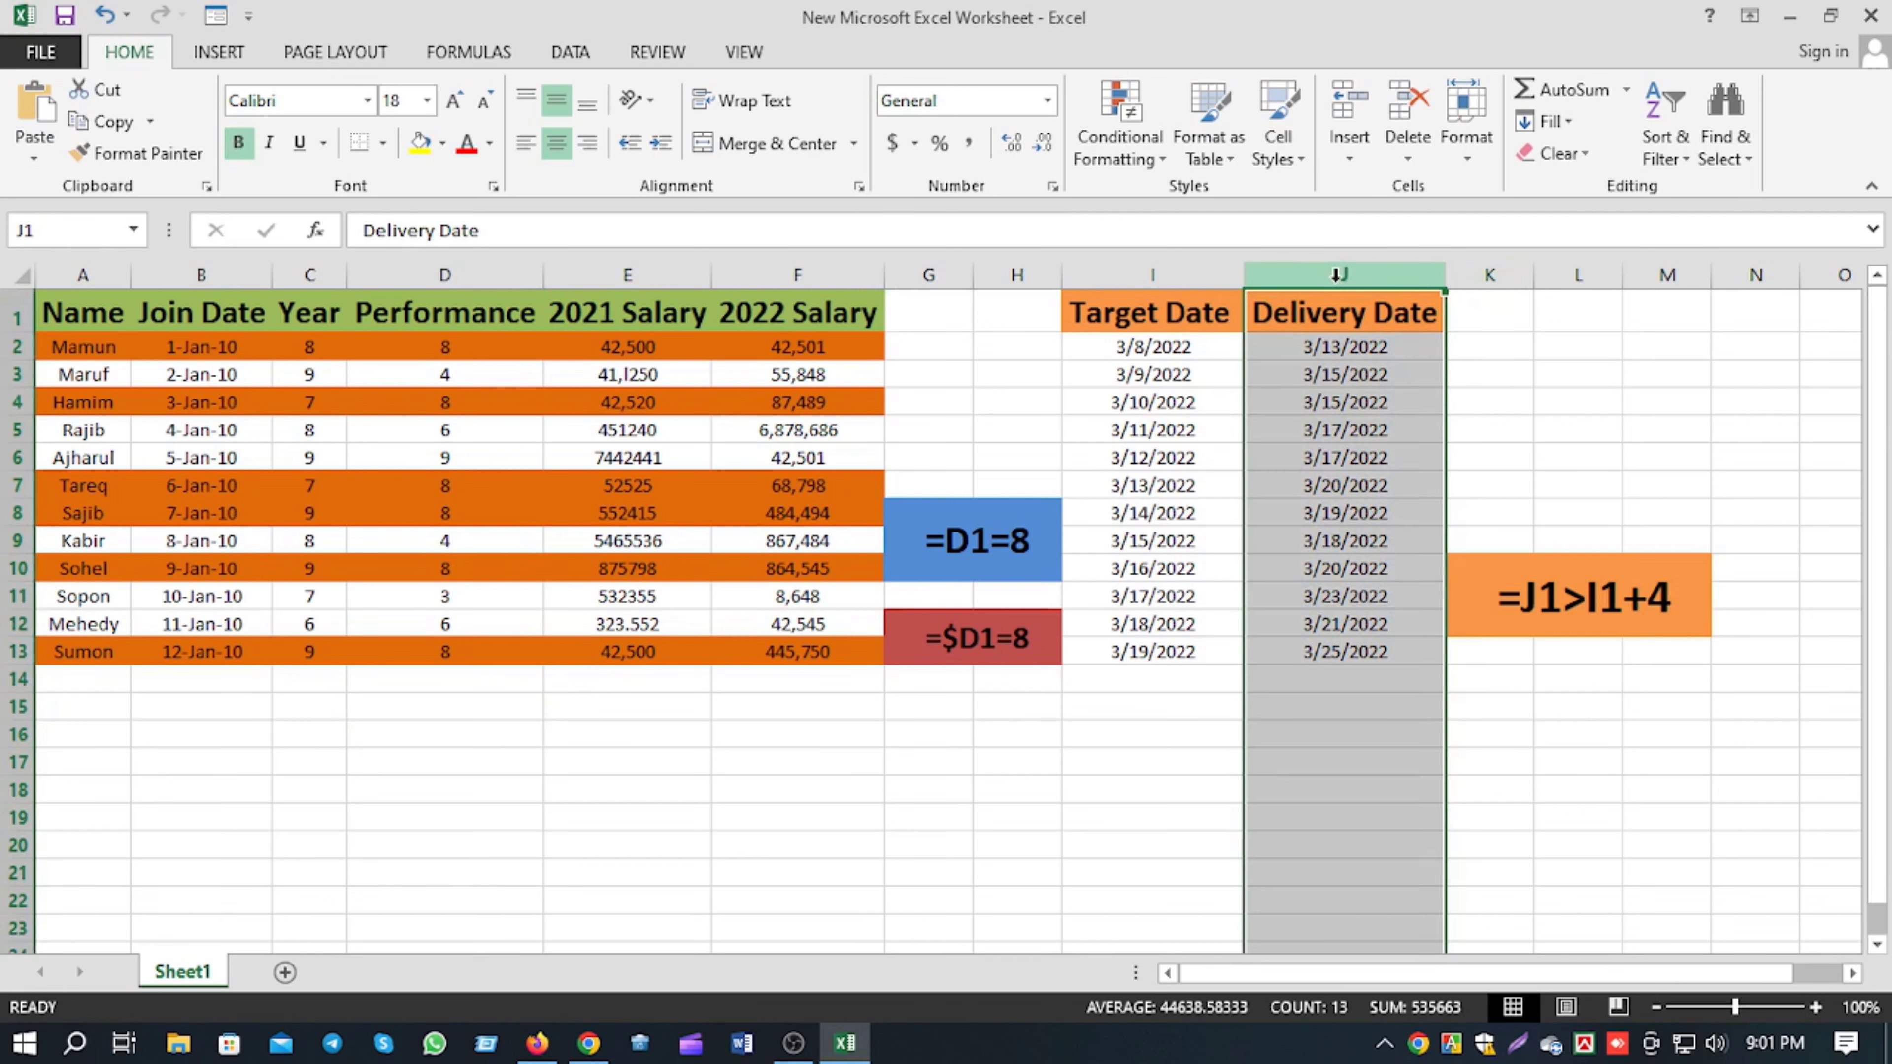
{"action": "left_click", "coordinate": [1478, 576]}
{"action": "left_click", "coordinate": [1581, 705]}
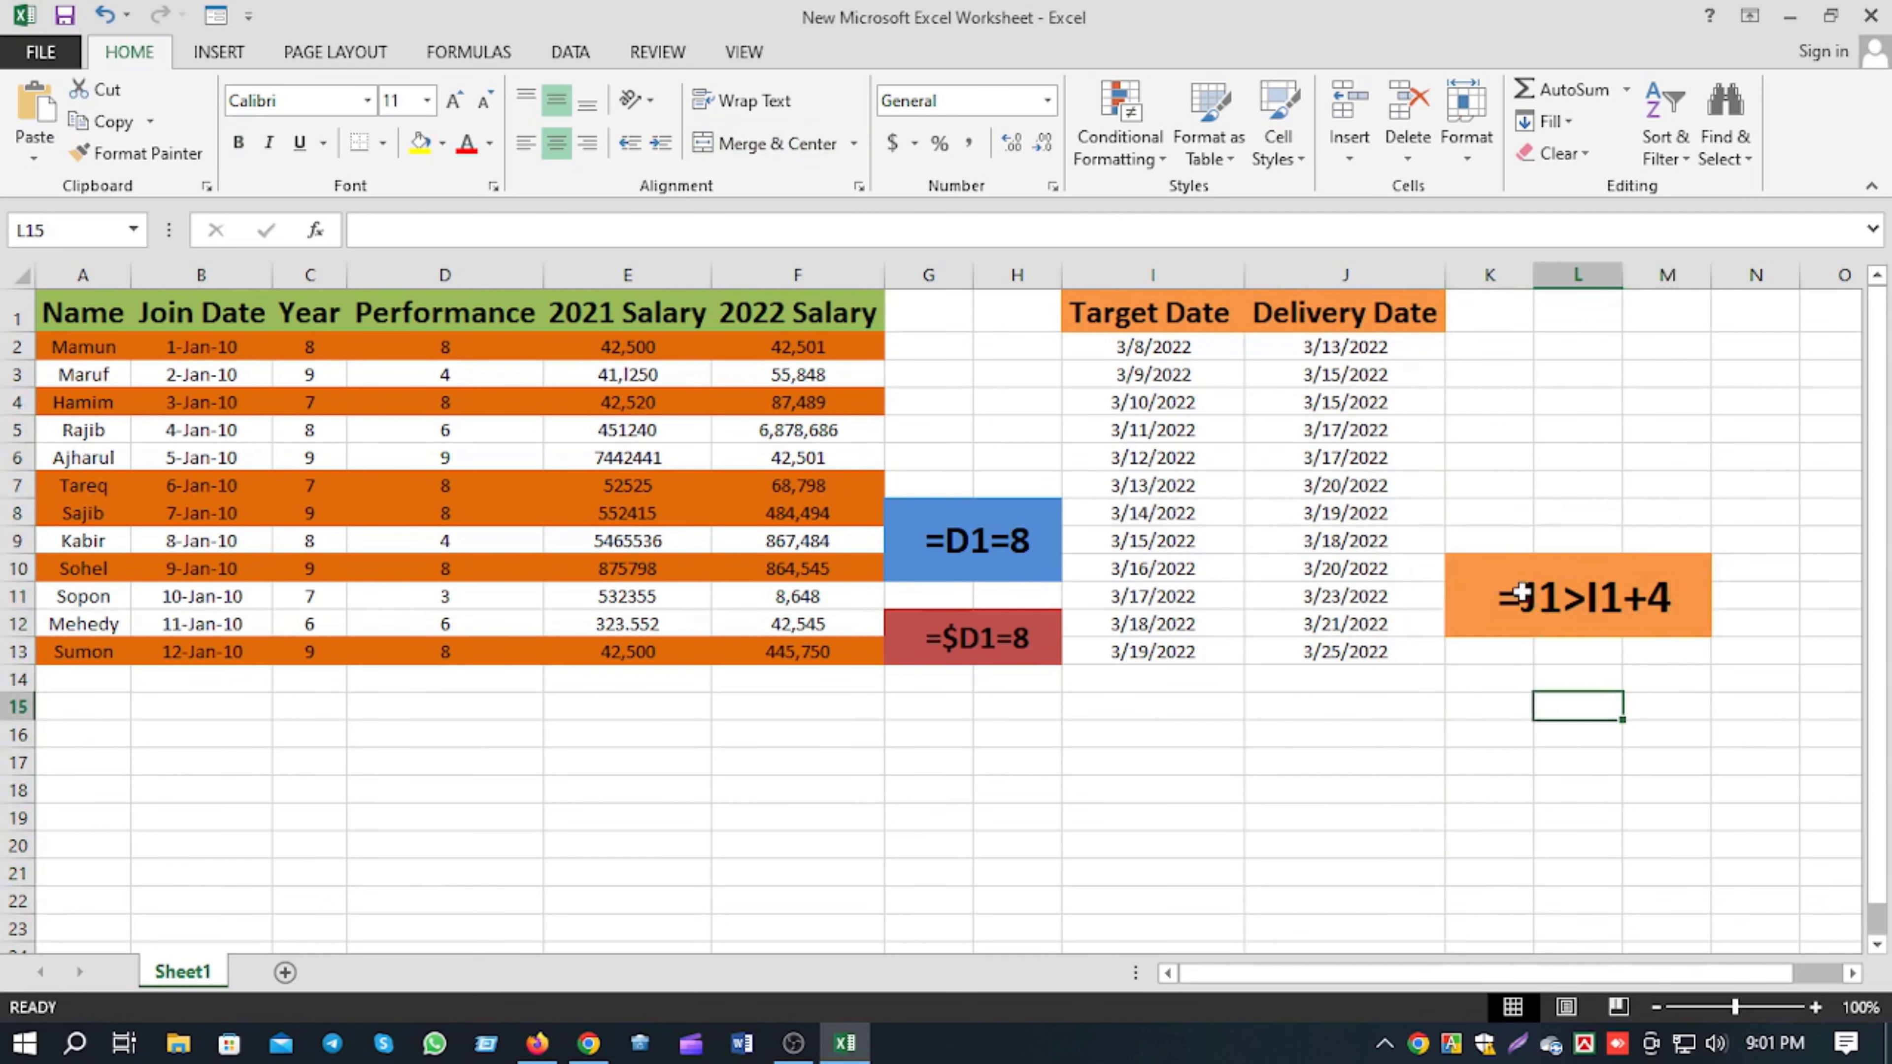
{"action": "left_click", "coordinate": [1508, 597]}
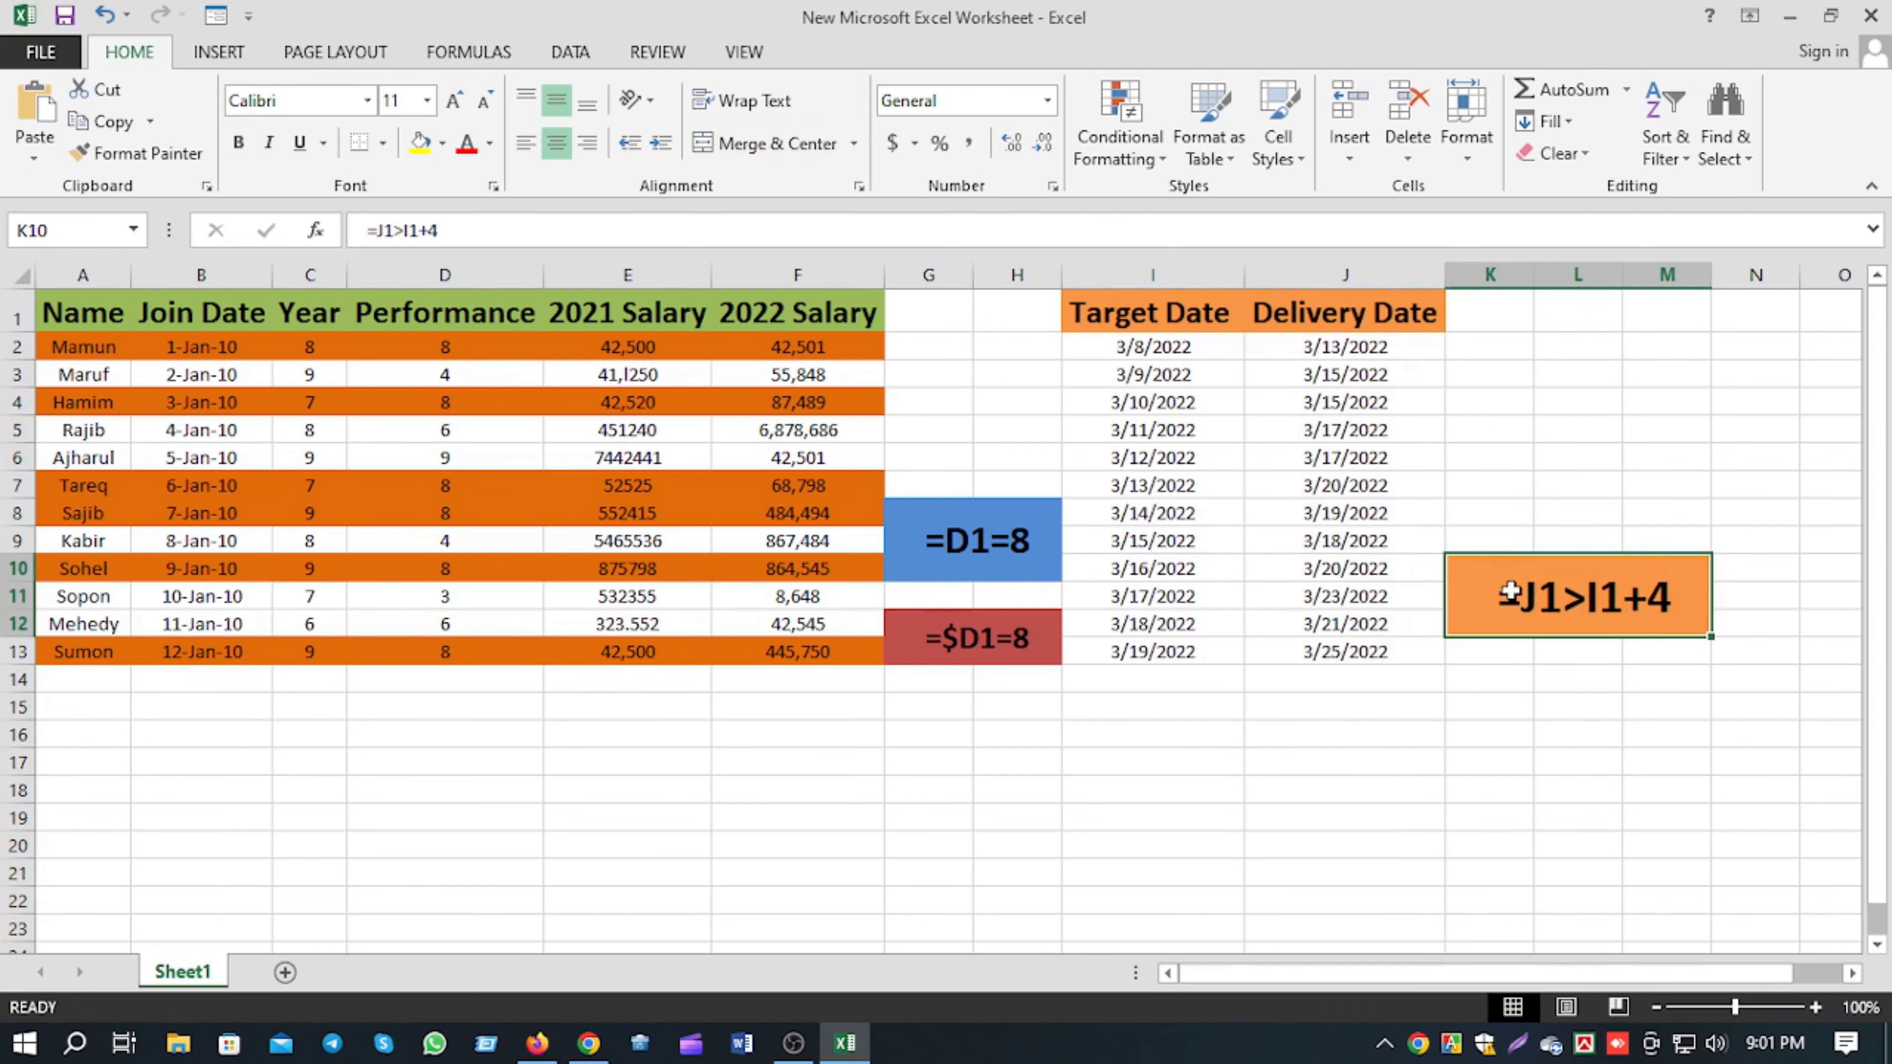
{"action": "left_click", "coordinate": [1516, 674]}
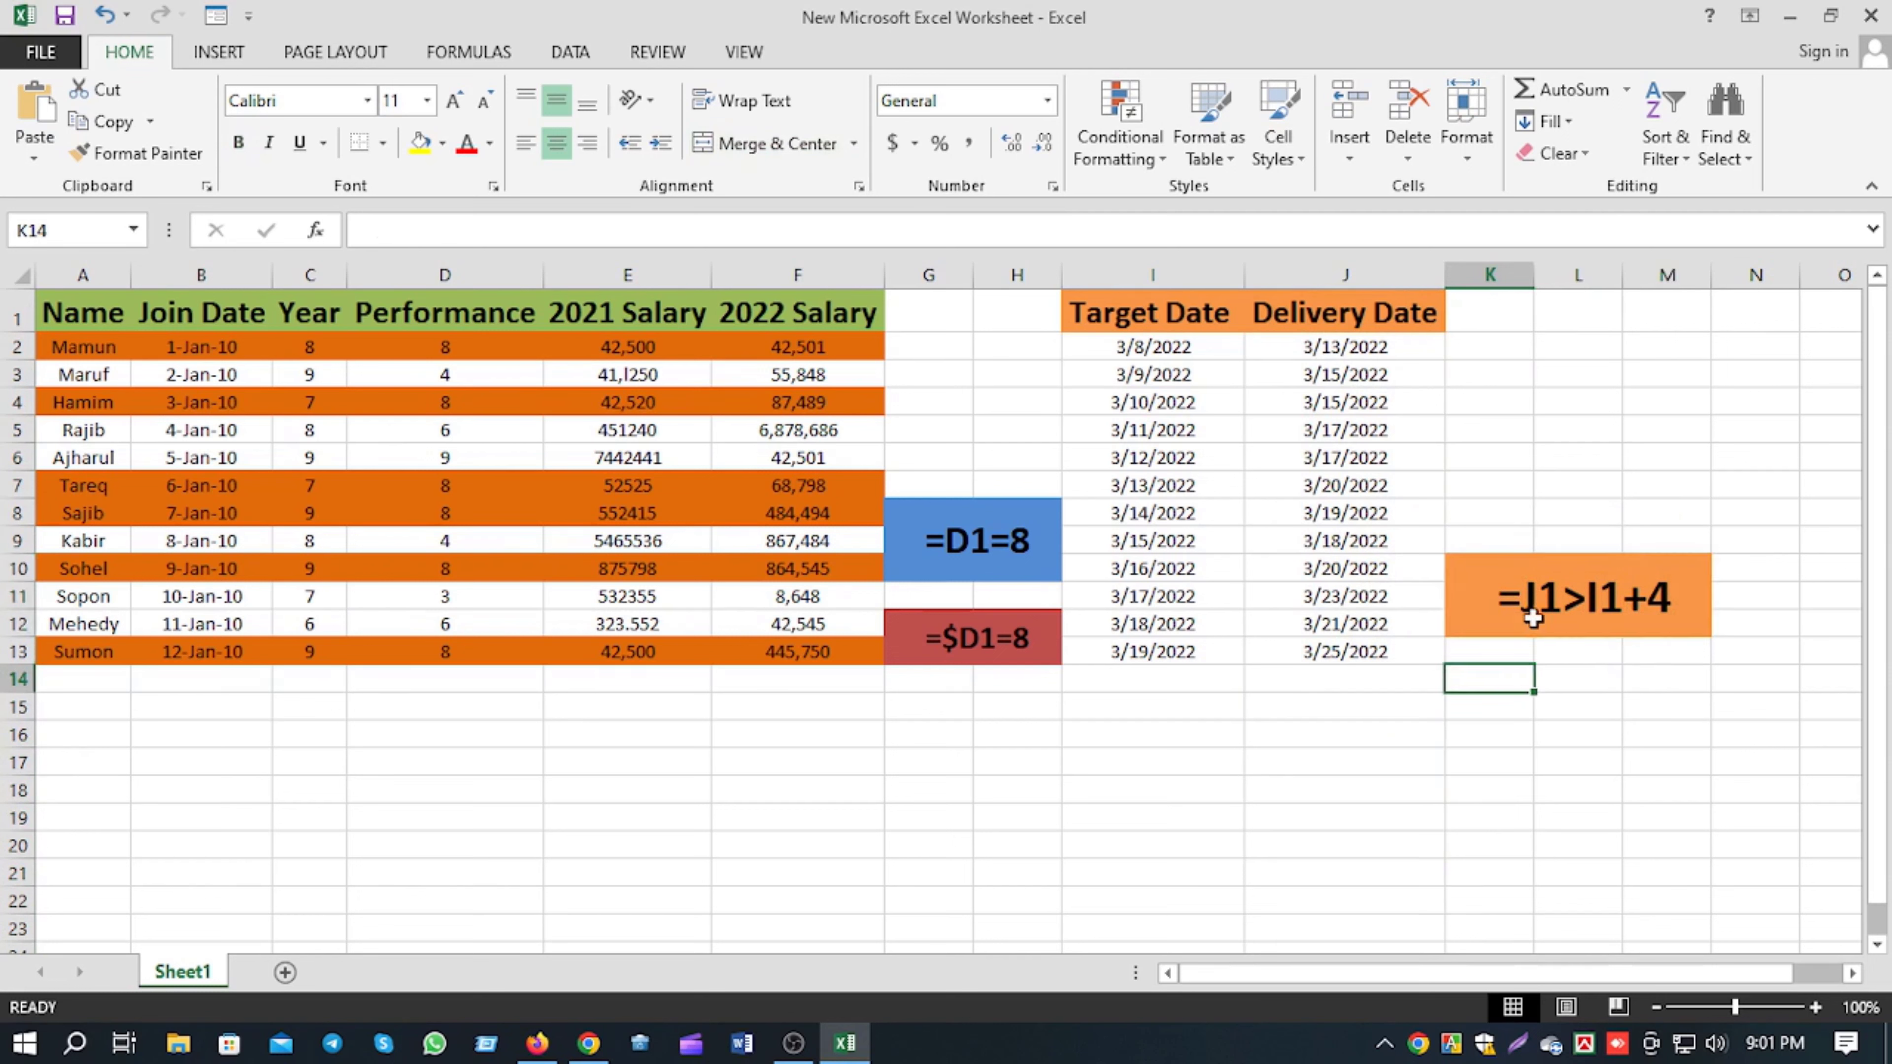
{"action": "left_click", "coordinate": [1516, 597]}
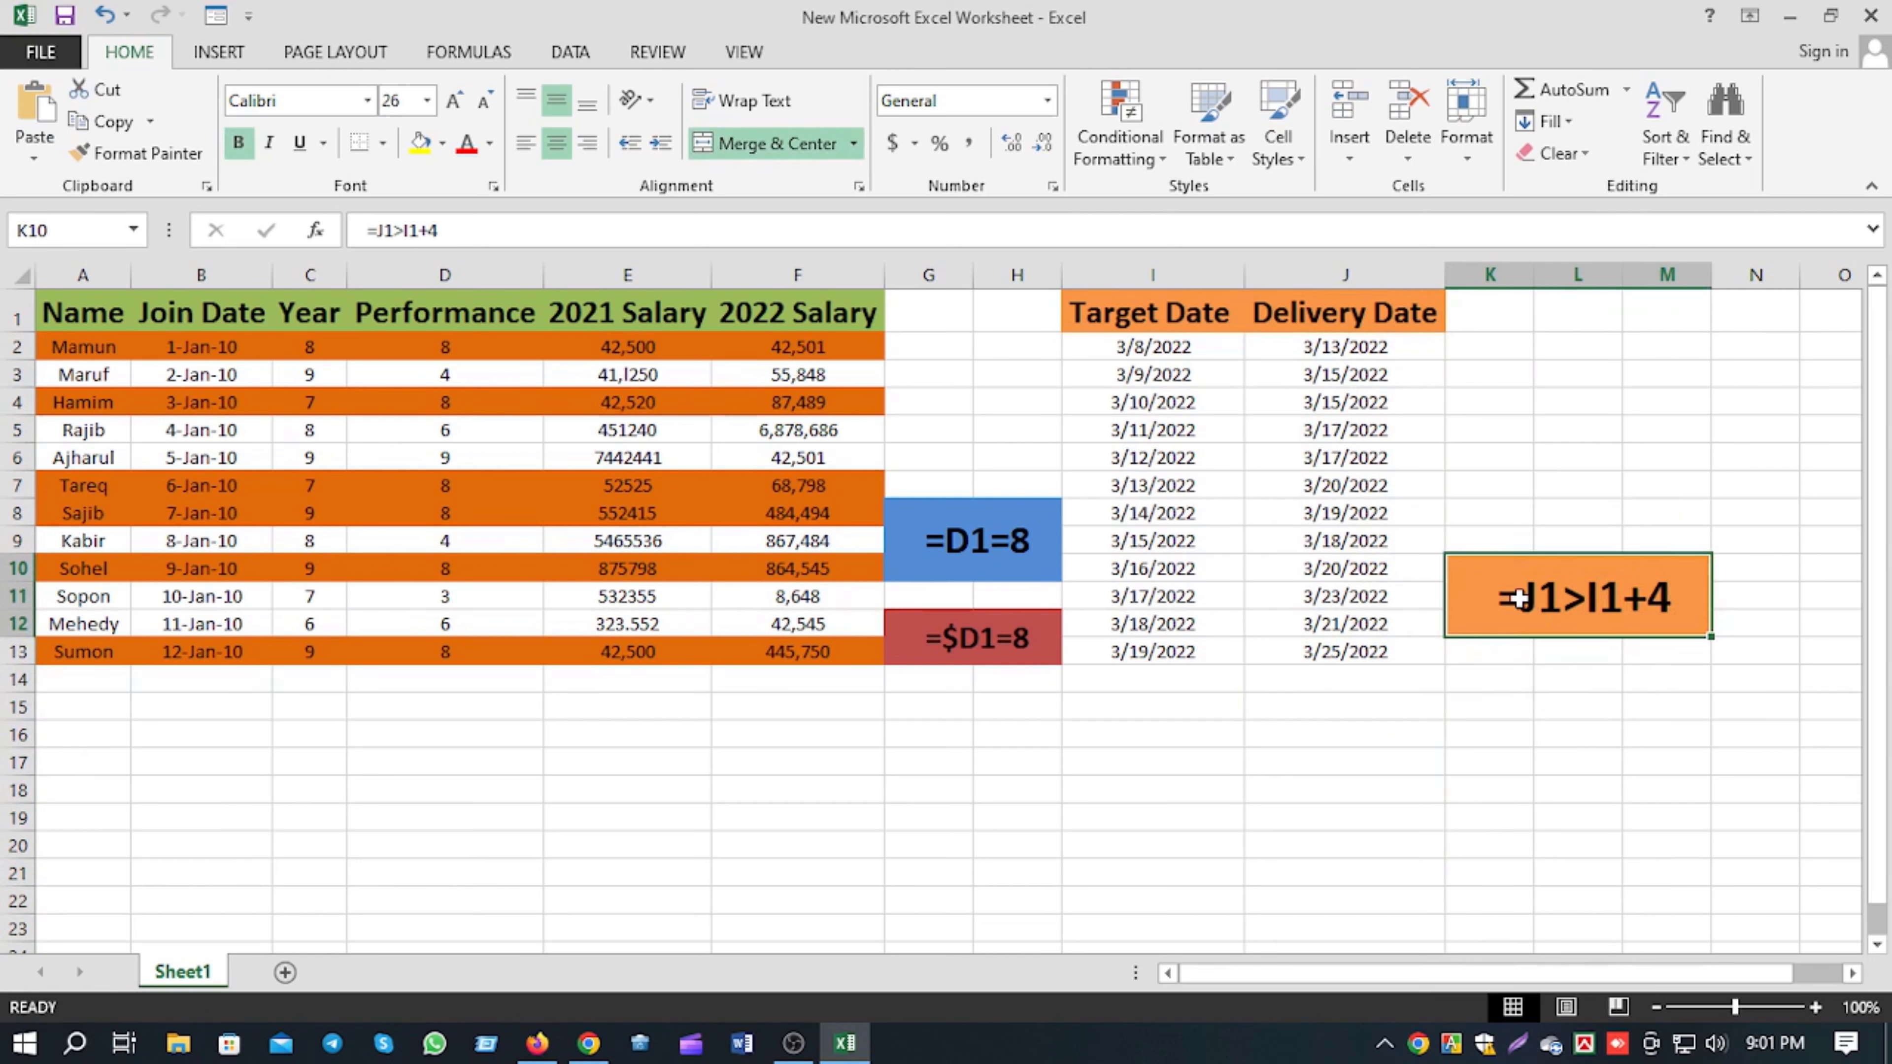
{"action": "left_click", "coordinate": [1516, 682]}
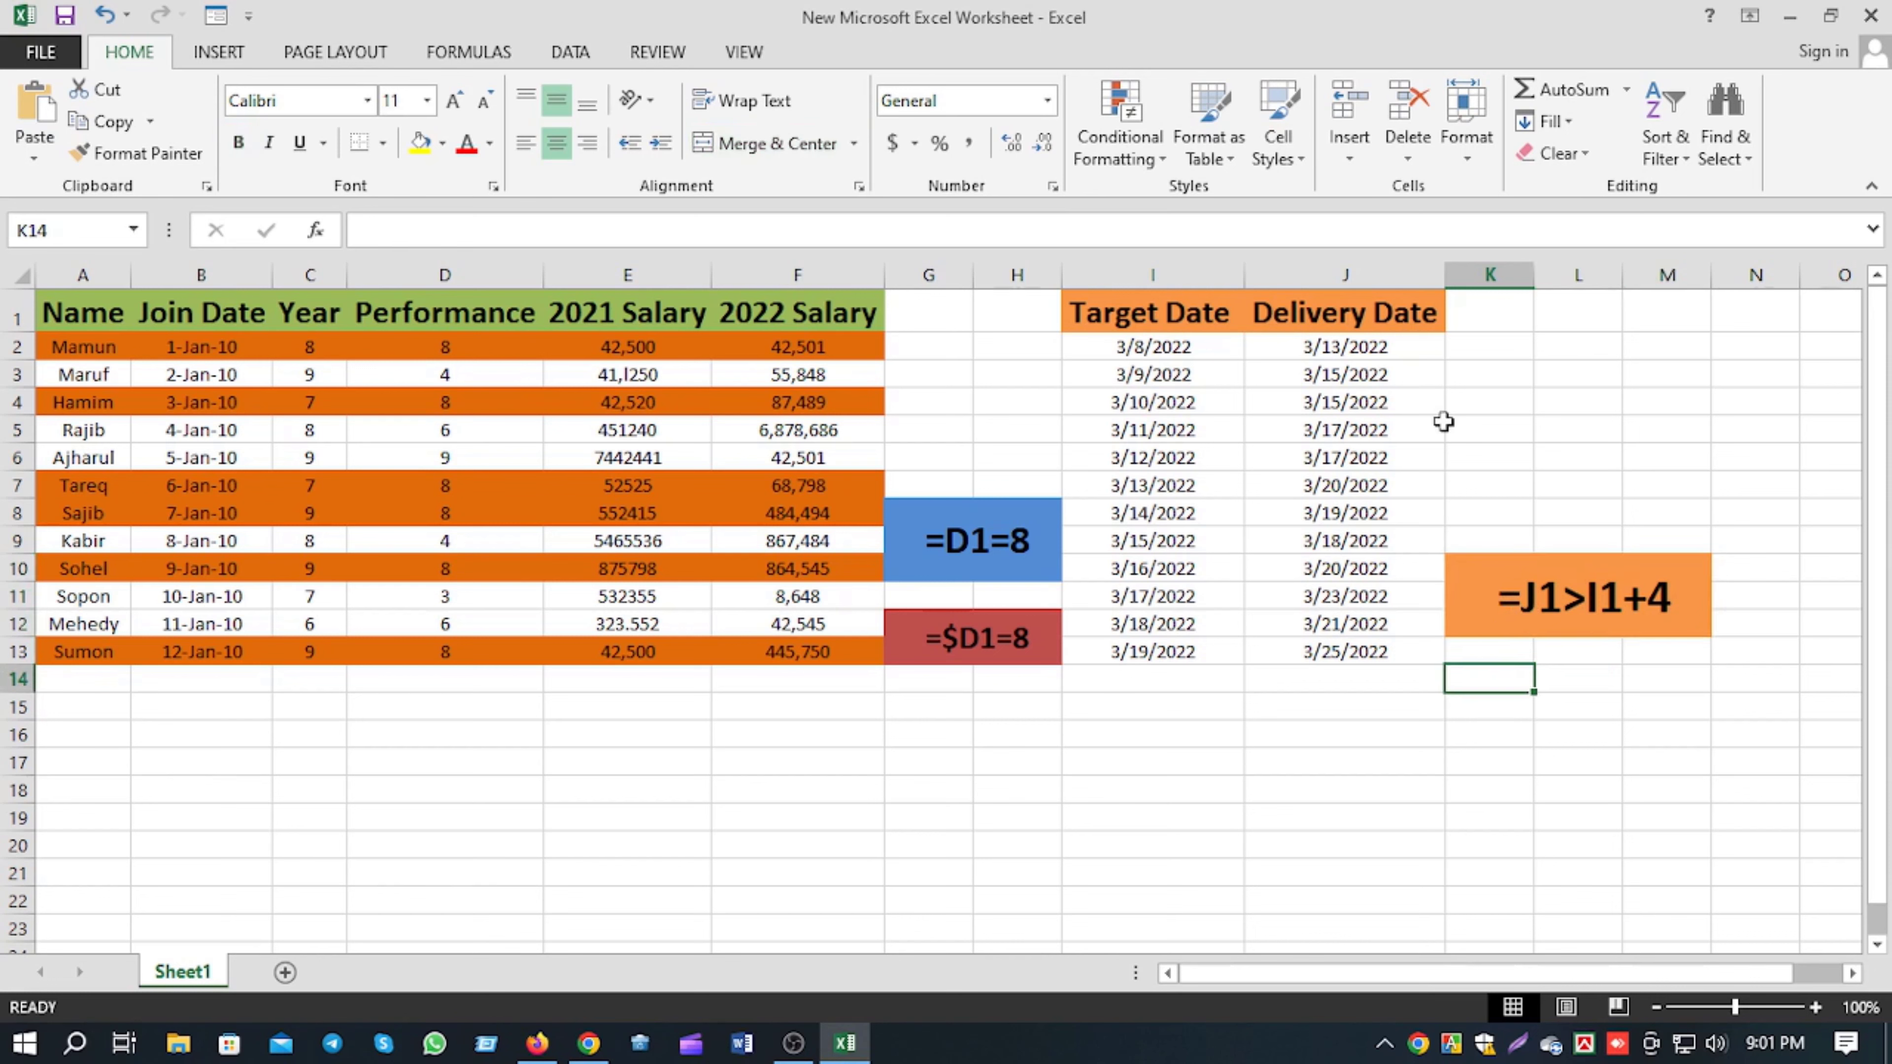
- Start a new conditional formatting rule for the whole Delivery Date column that uses a formula to determine which cells to format
{"action": "left_click", "coordinate": [1341, 274]}
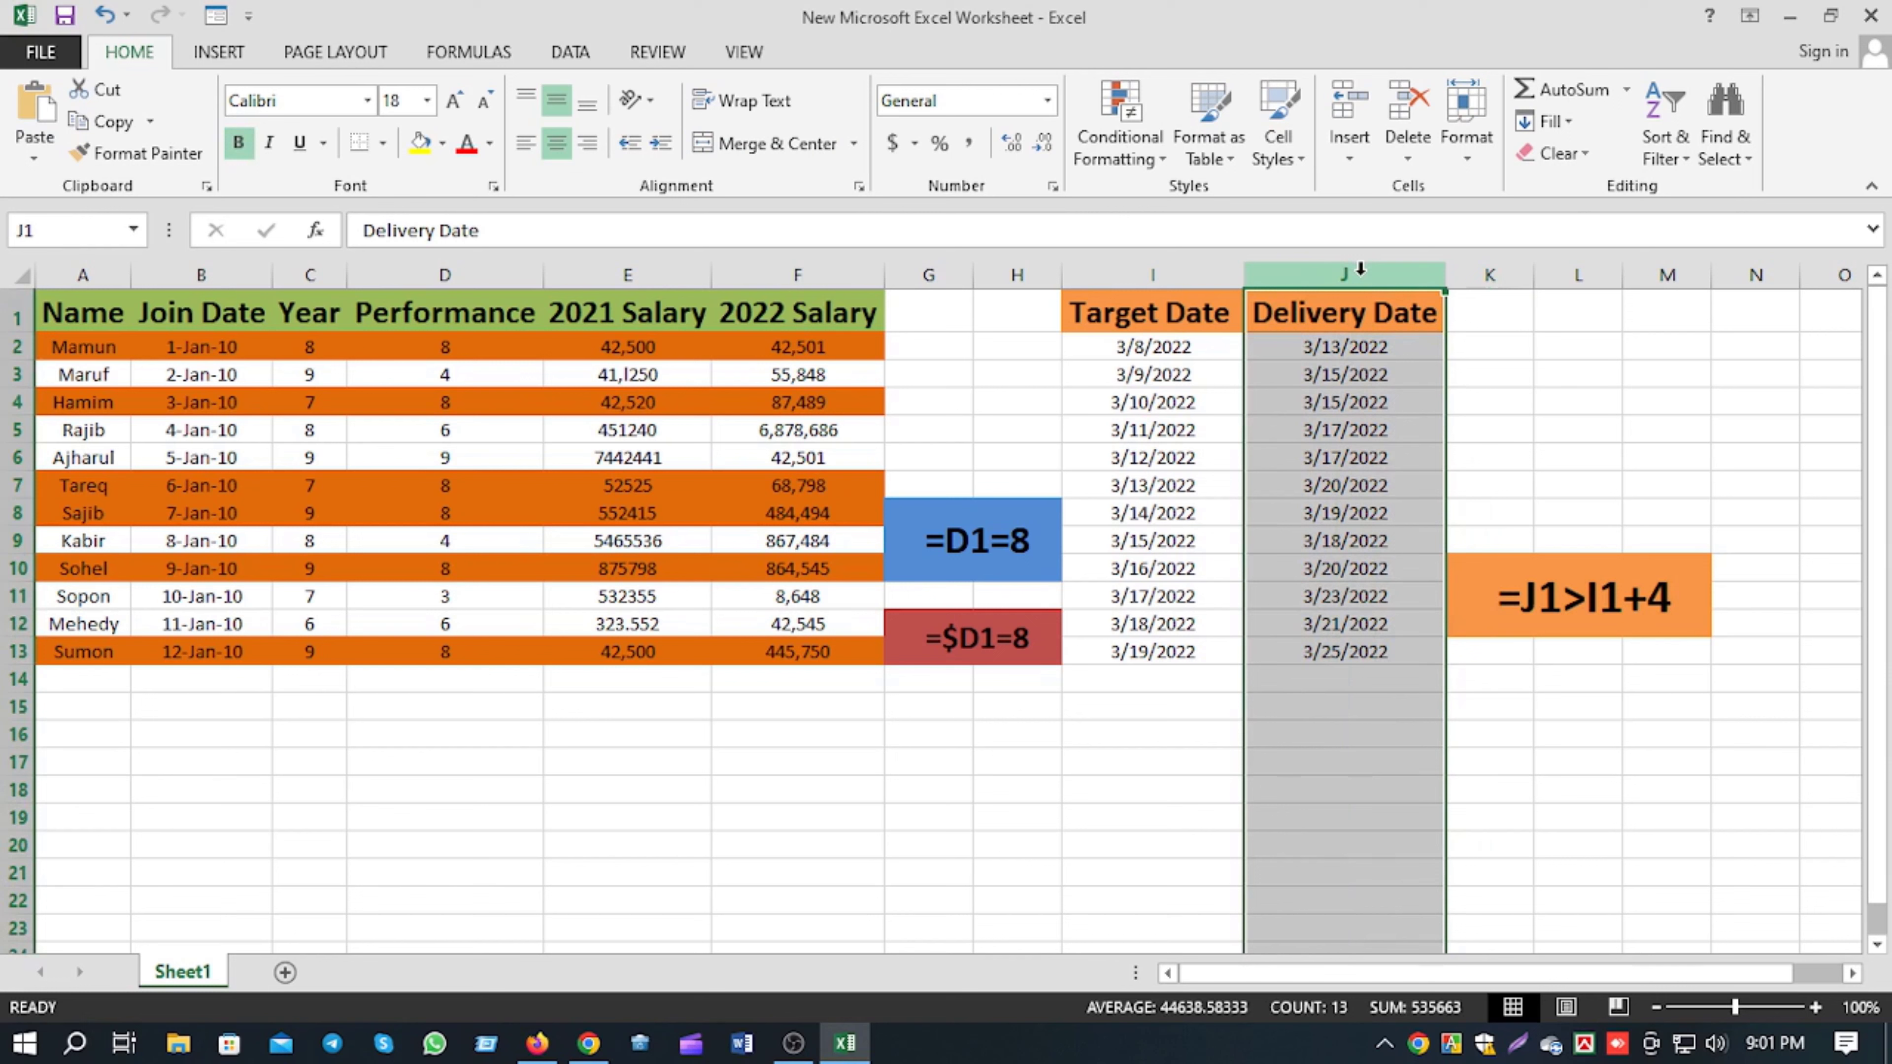
{"action": "left_click", "coordinate": [1138, 134]}
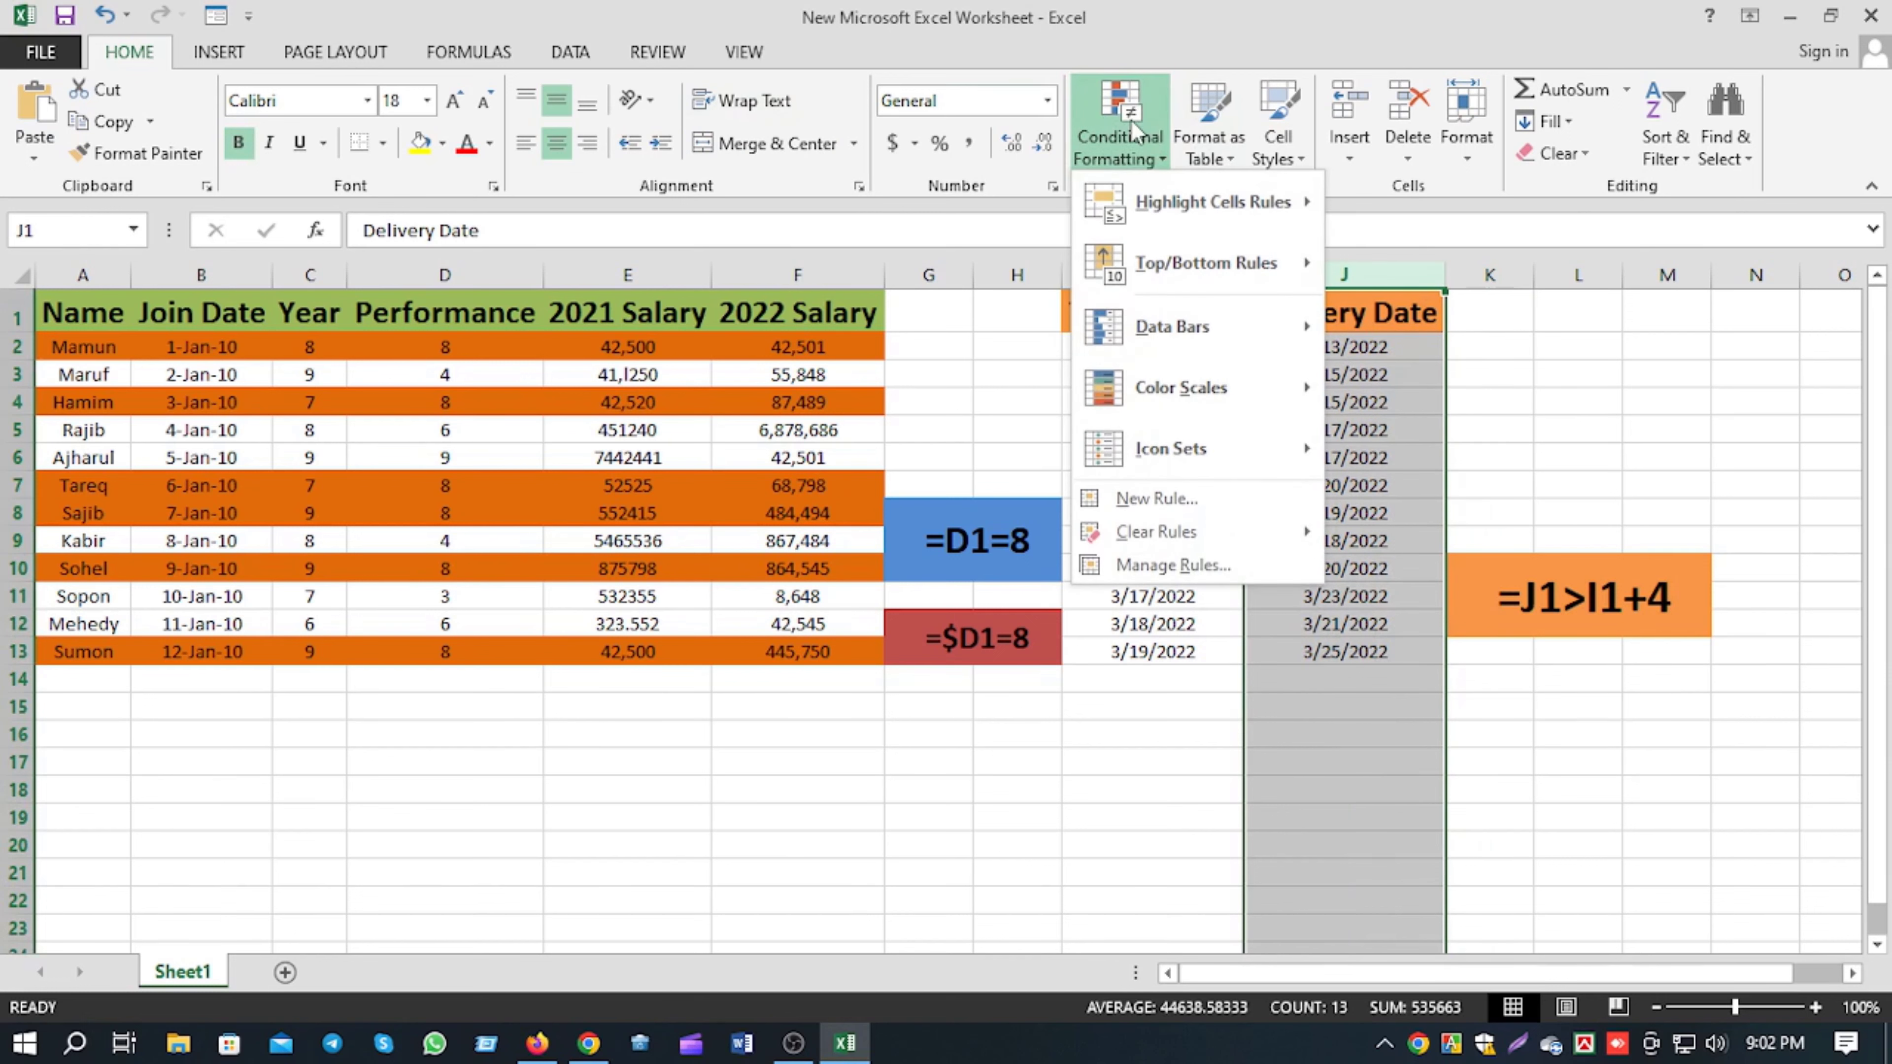
{"action": "left_click", "coordinate": [1163, 497]}
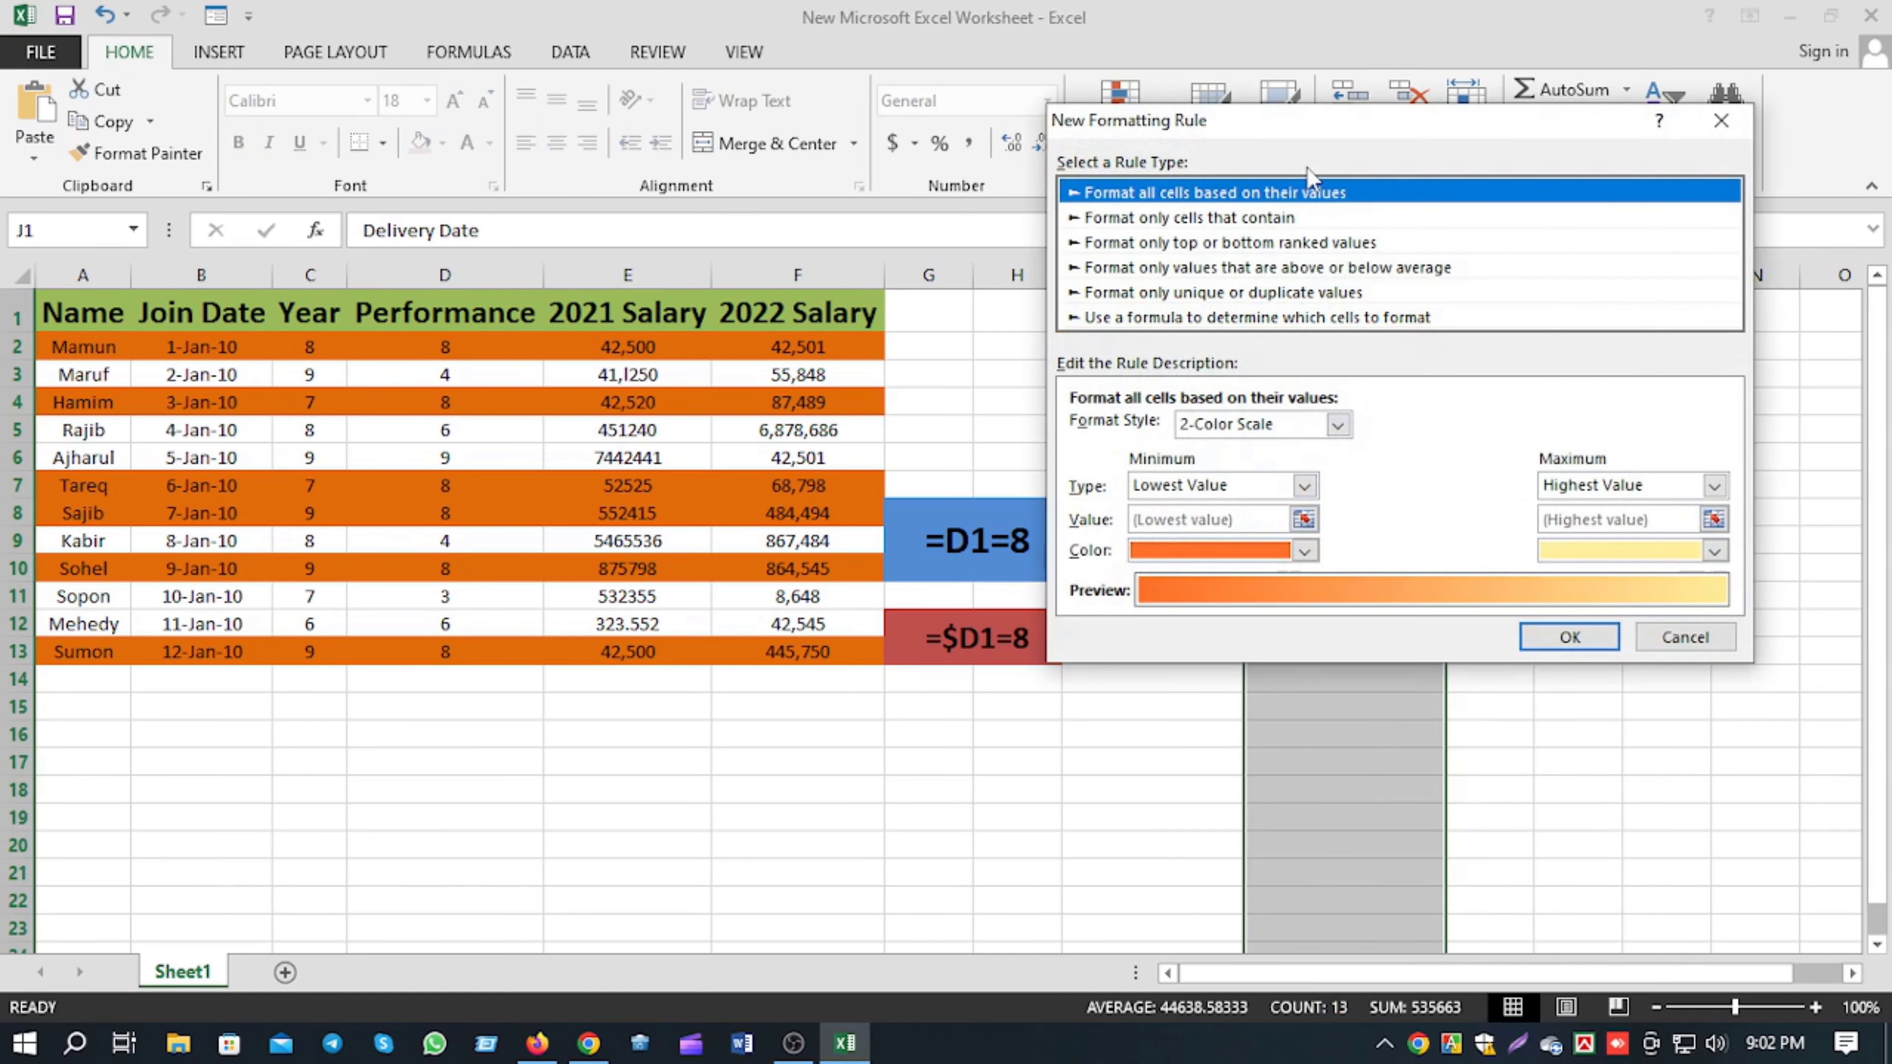
{"action": "left_click_drag", "start_coordinate": [1332, 123], "coordinate": [525, 128]}
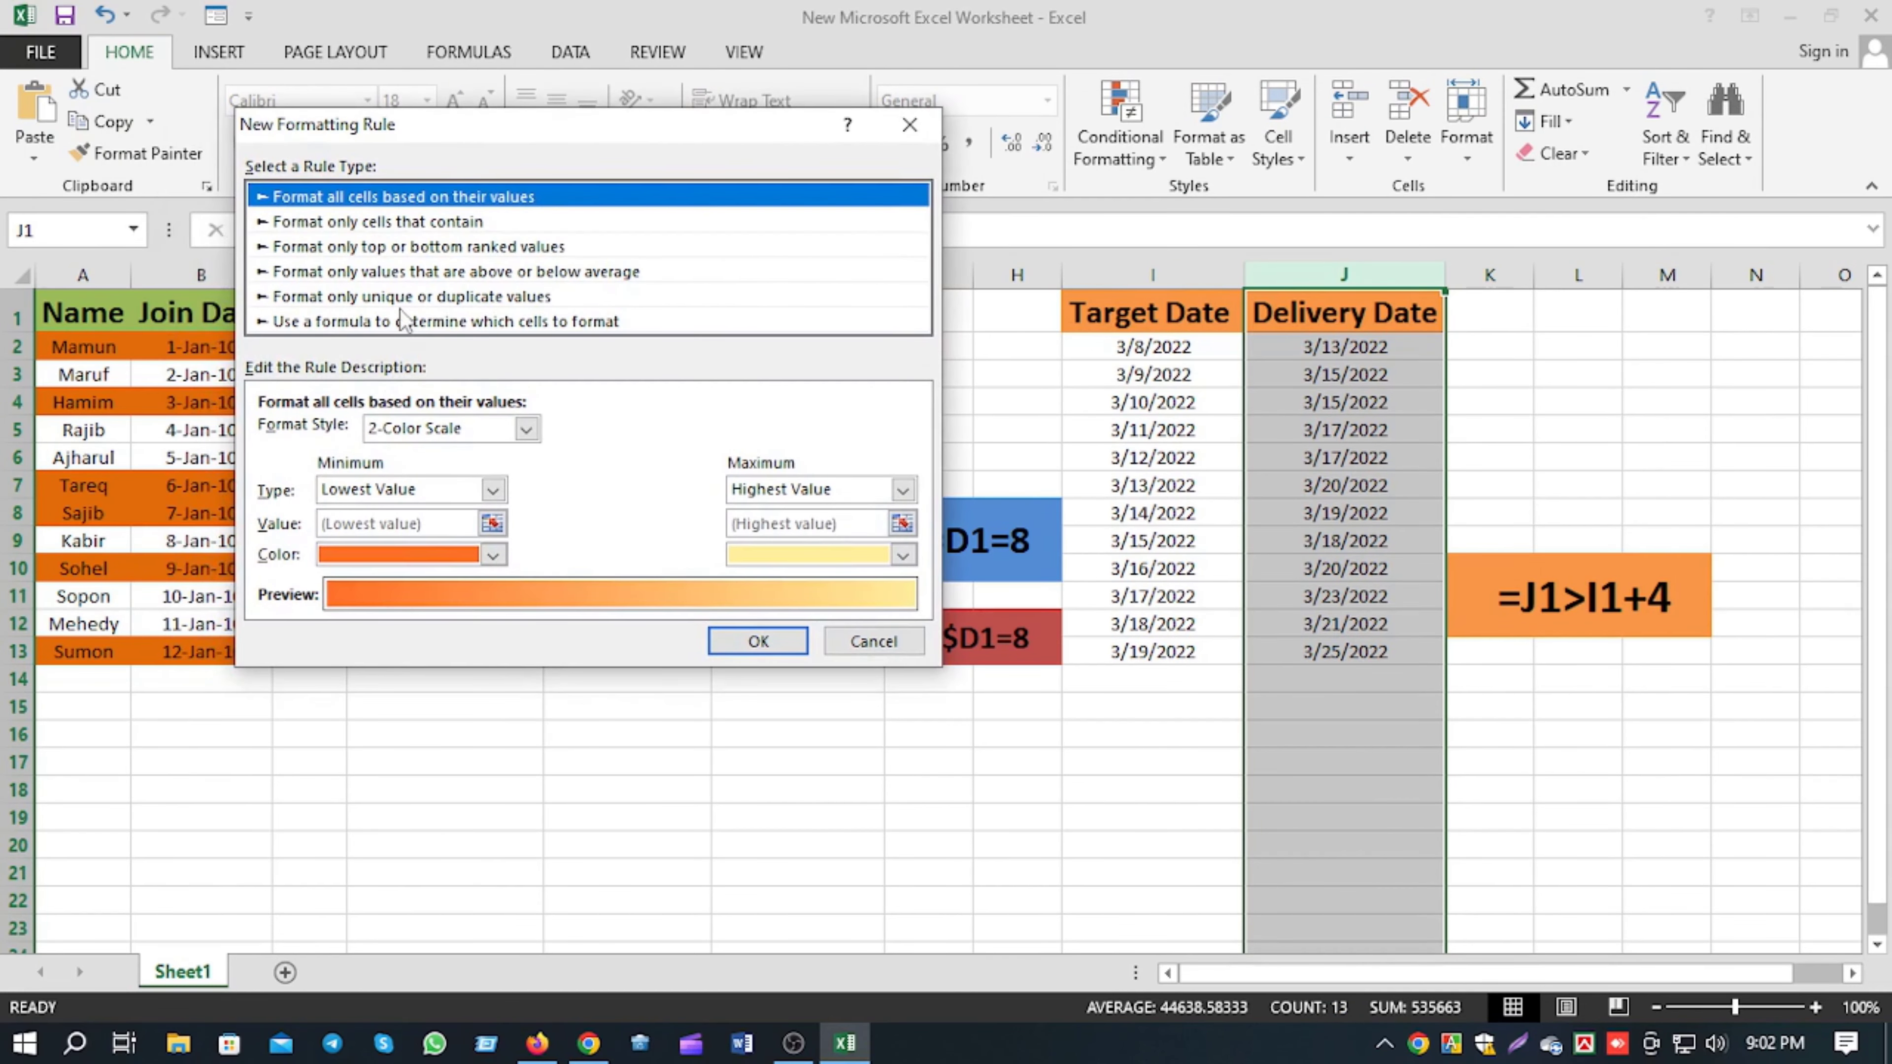
{"action": "left_click", "coordinate": [399, 327]}
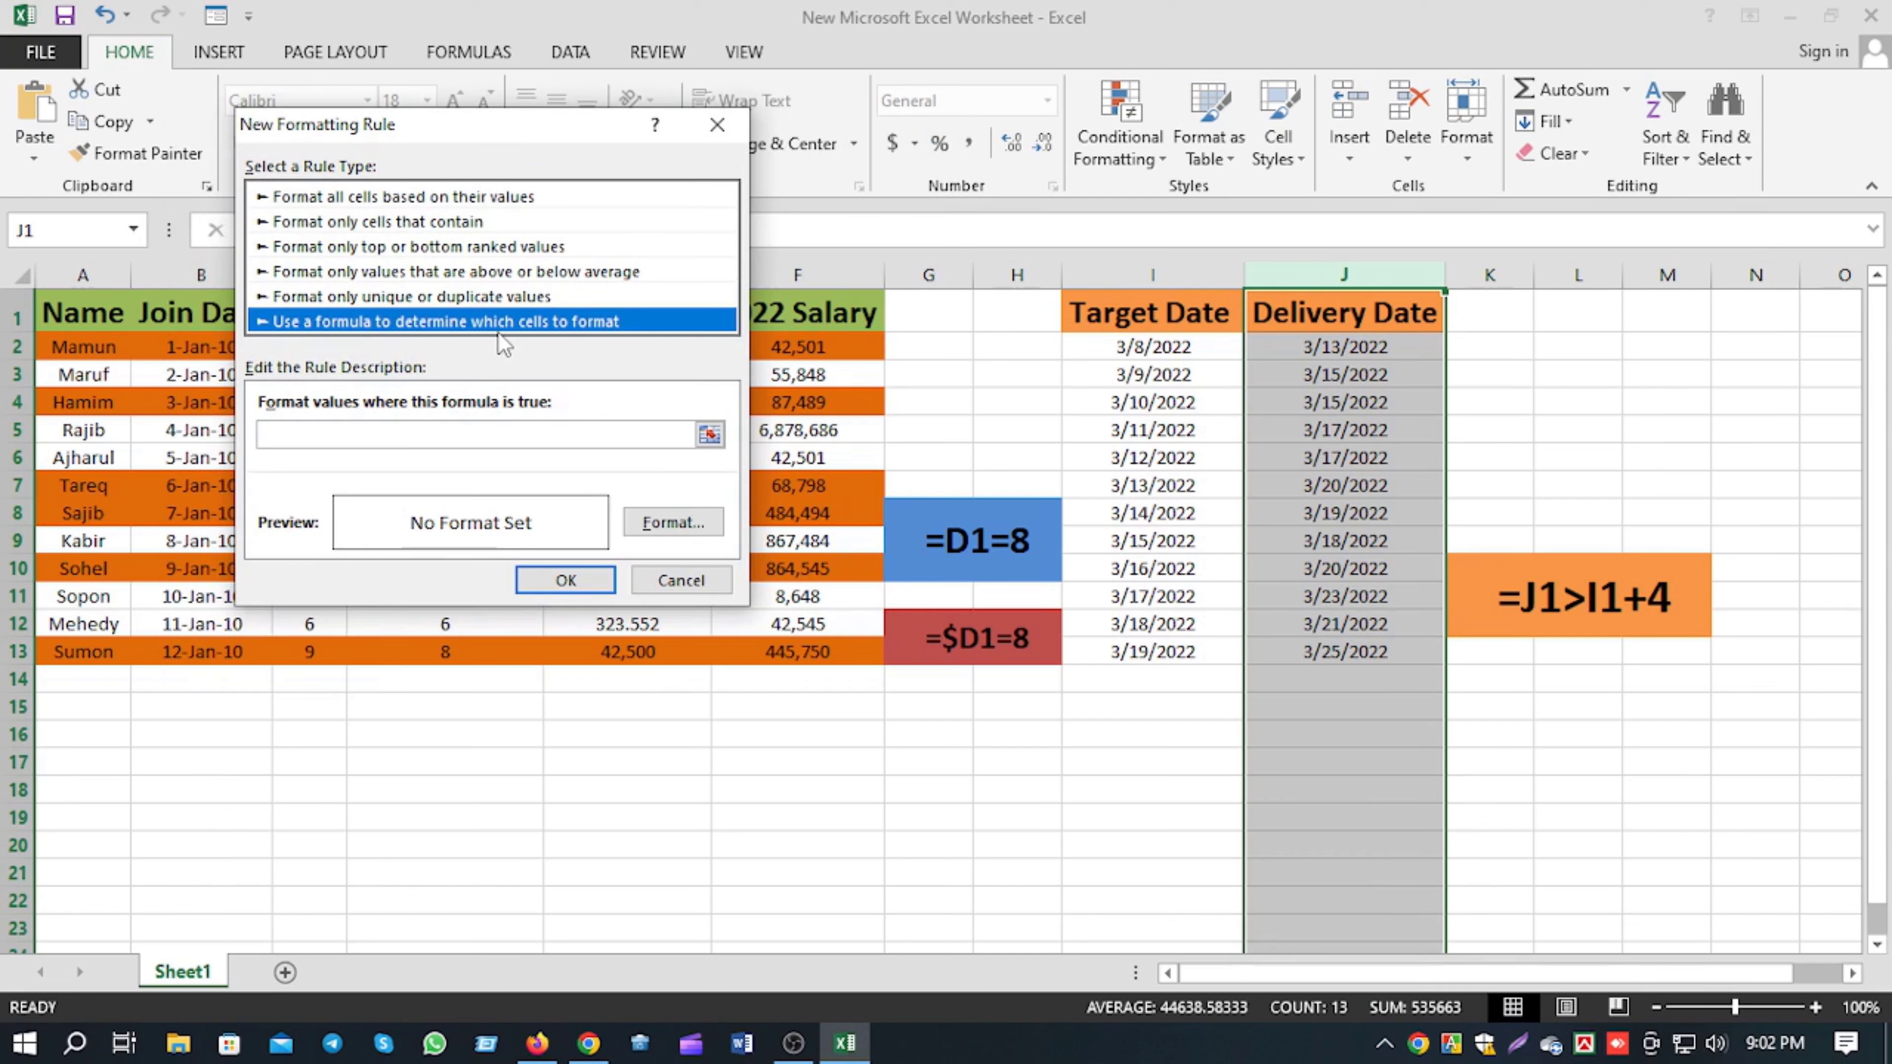
- Enter =J1>I1+4 as the formula of the Delivery Date rule
{"action": "left_click", "coordinate": [400, 435]}
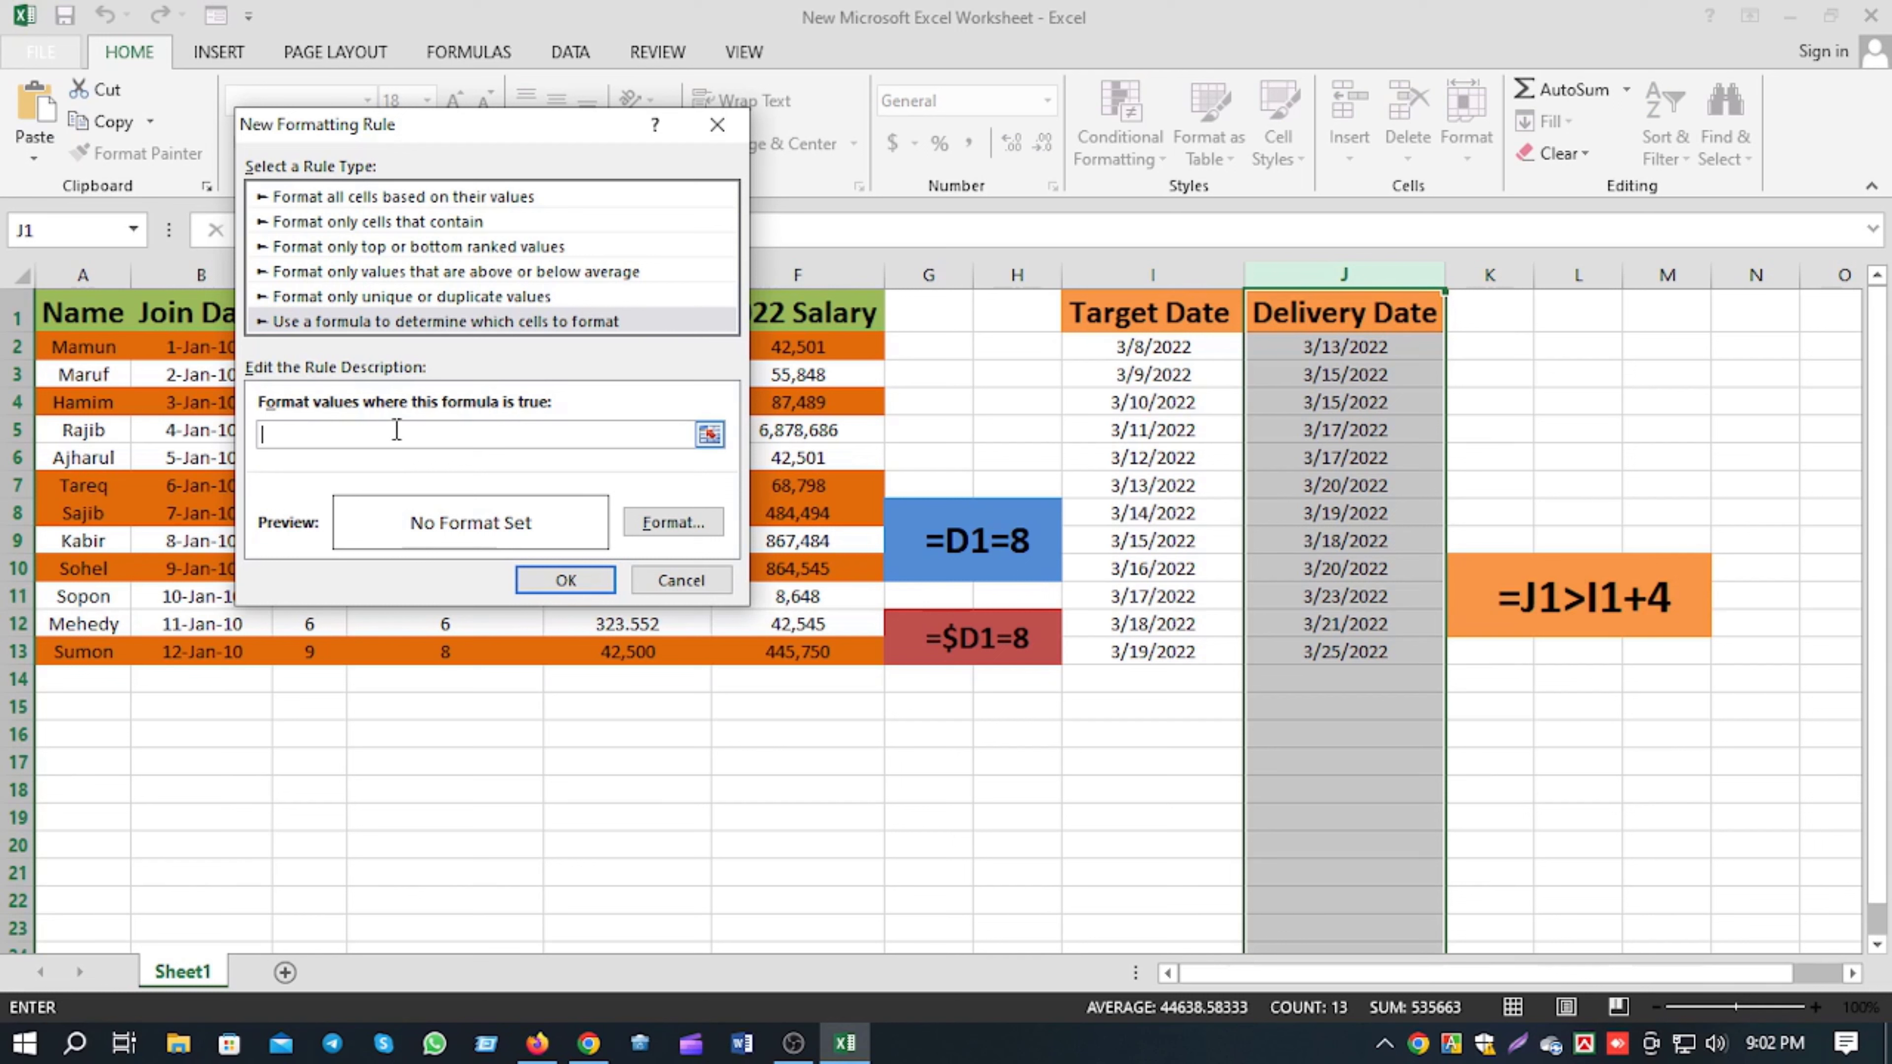
{"action": "type", "text": "=J"}
{"action": "type", "text": "1>"}
{"action": "type", "text": "I1"}
{"action": "type", "text": "+4"}
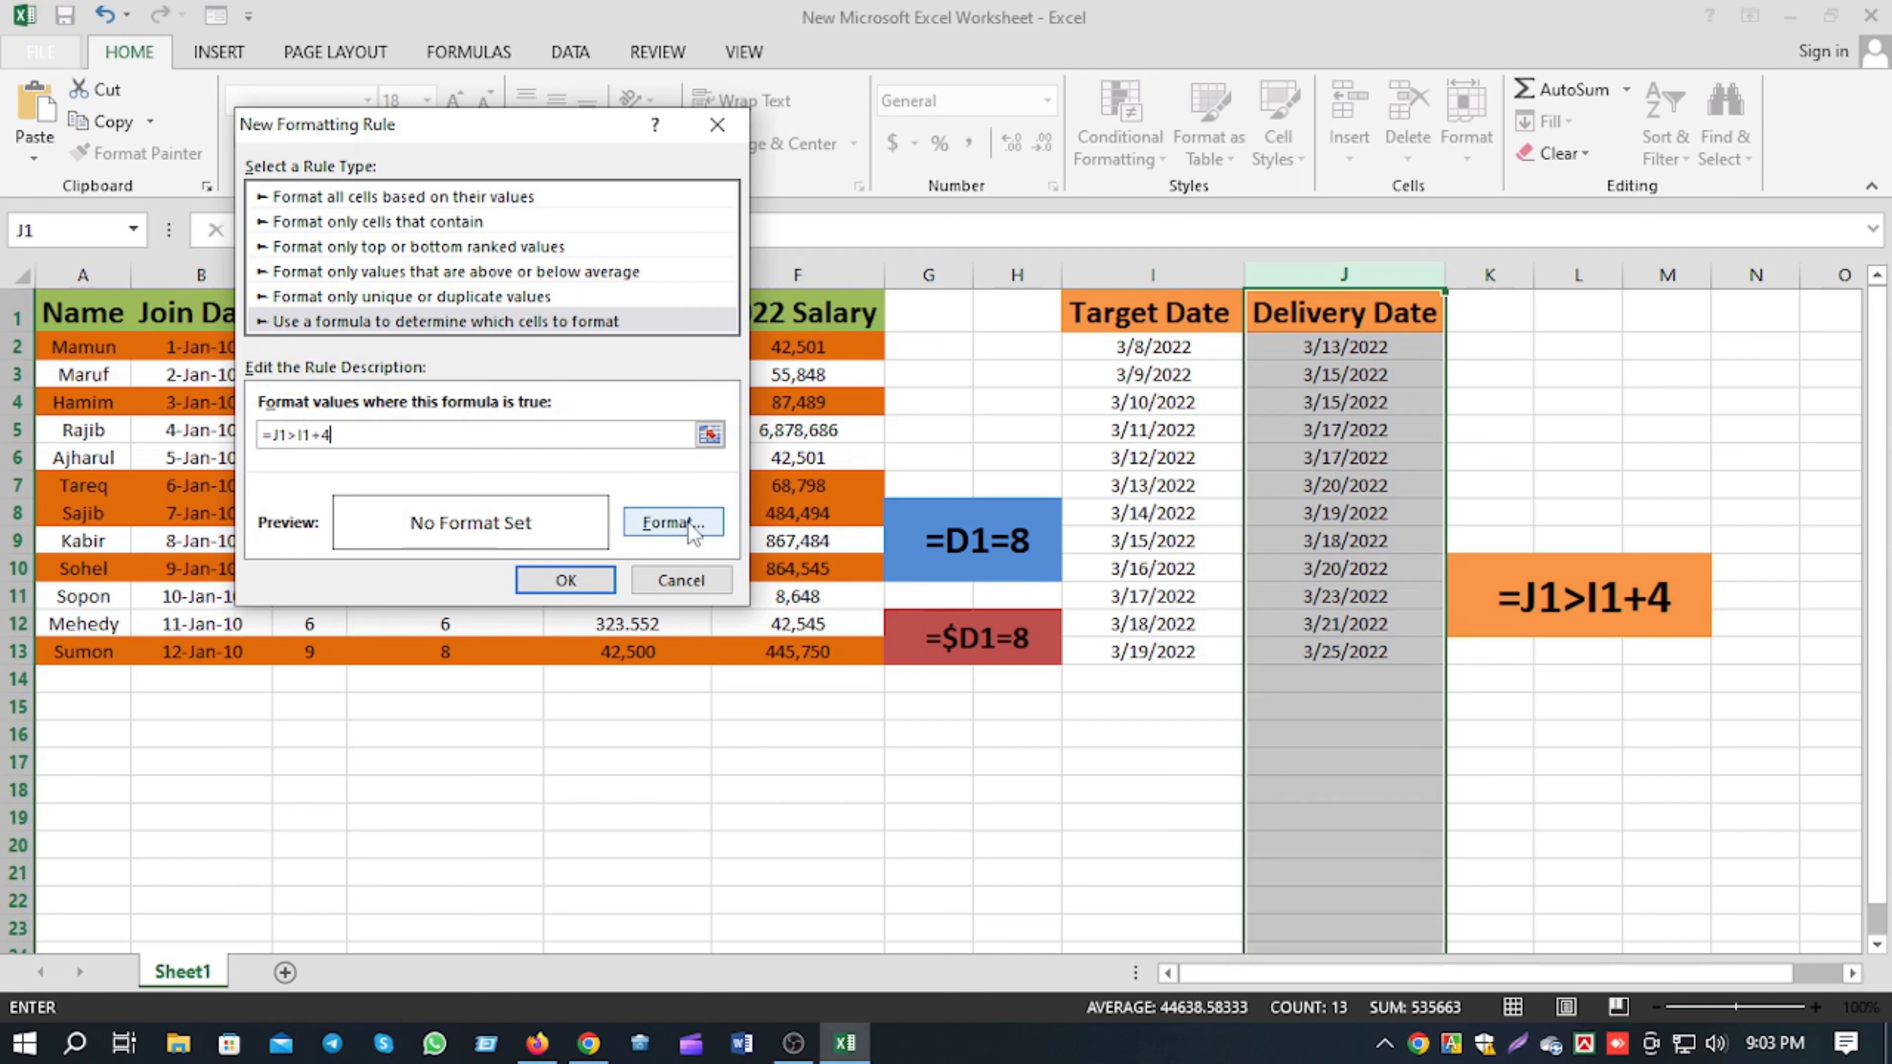
- Give the Delivery Date rule a gold background fill and apply it to the column
{"action": "left_click", "coordinate": [672, 522]}
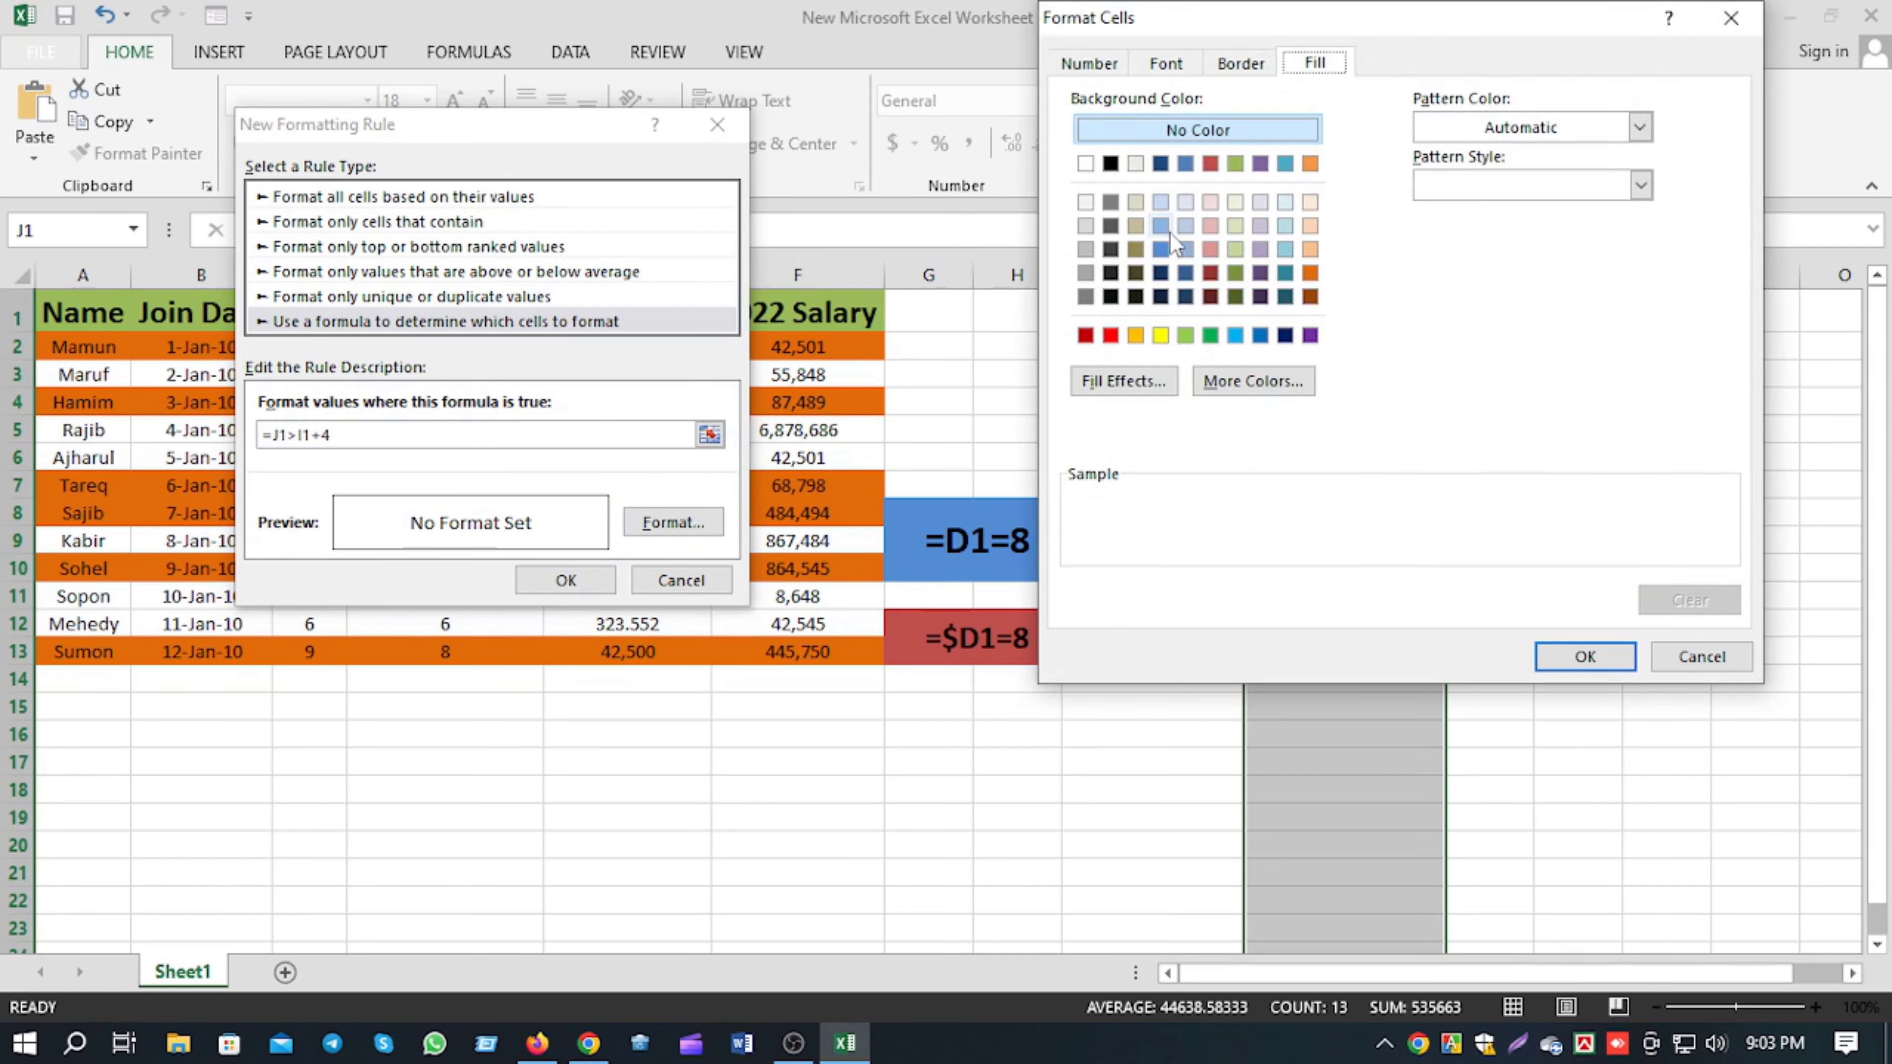
{"action": "left_click", "coordinate": [1135, 336]}
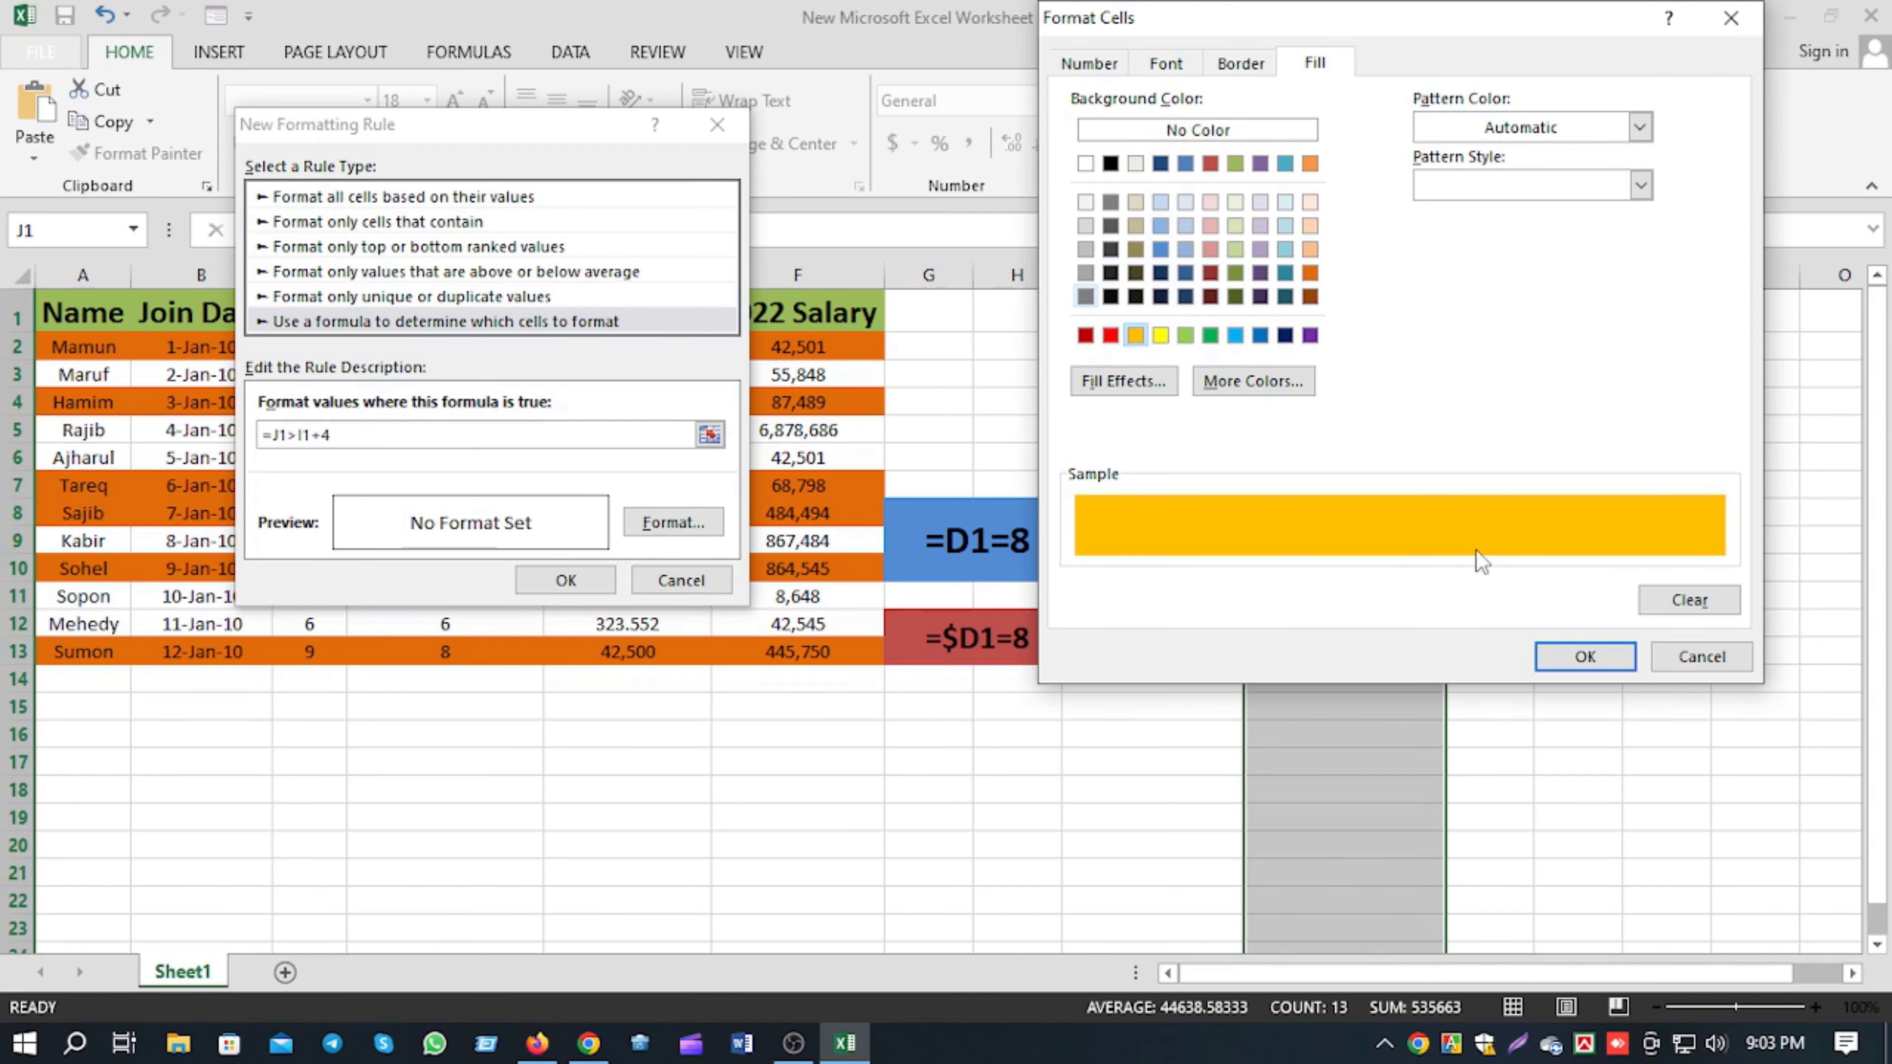
{"action": "left_click", "coordinate": [1585, 655]}
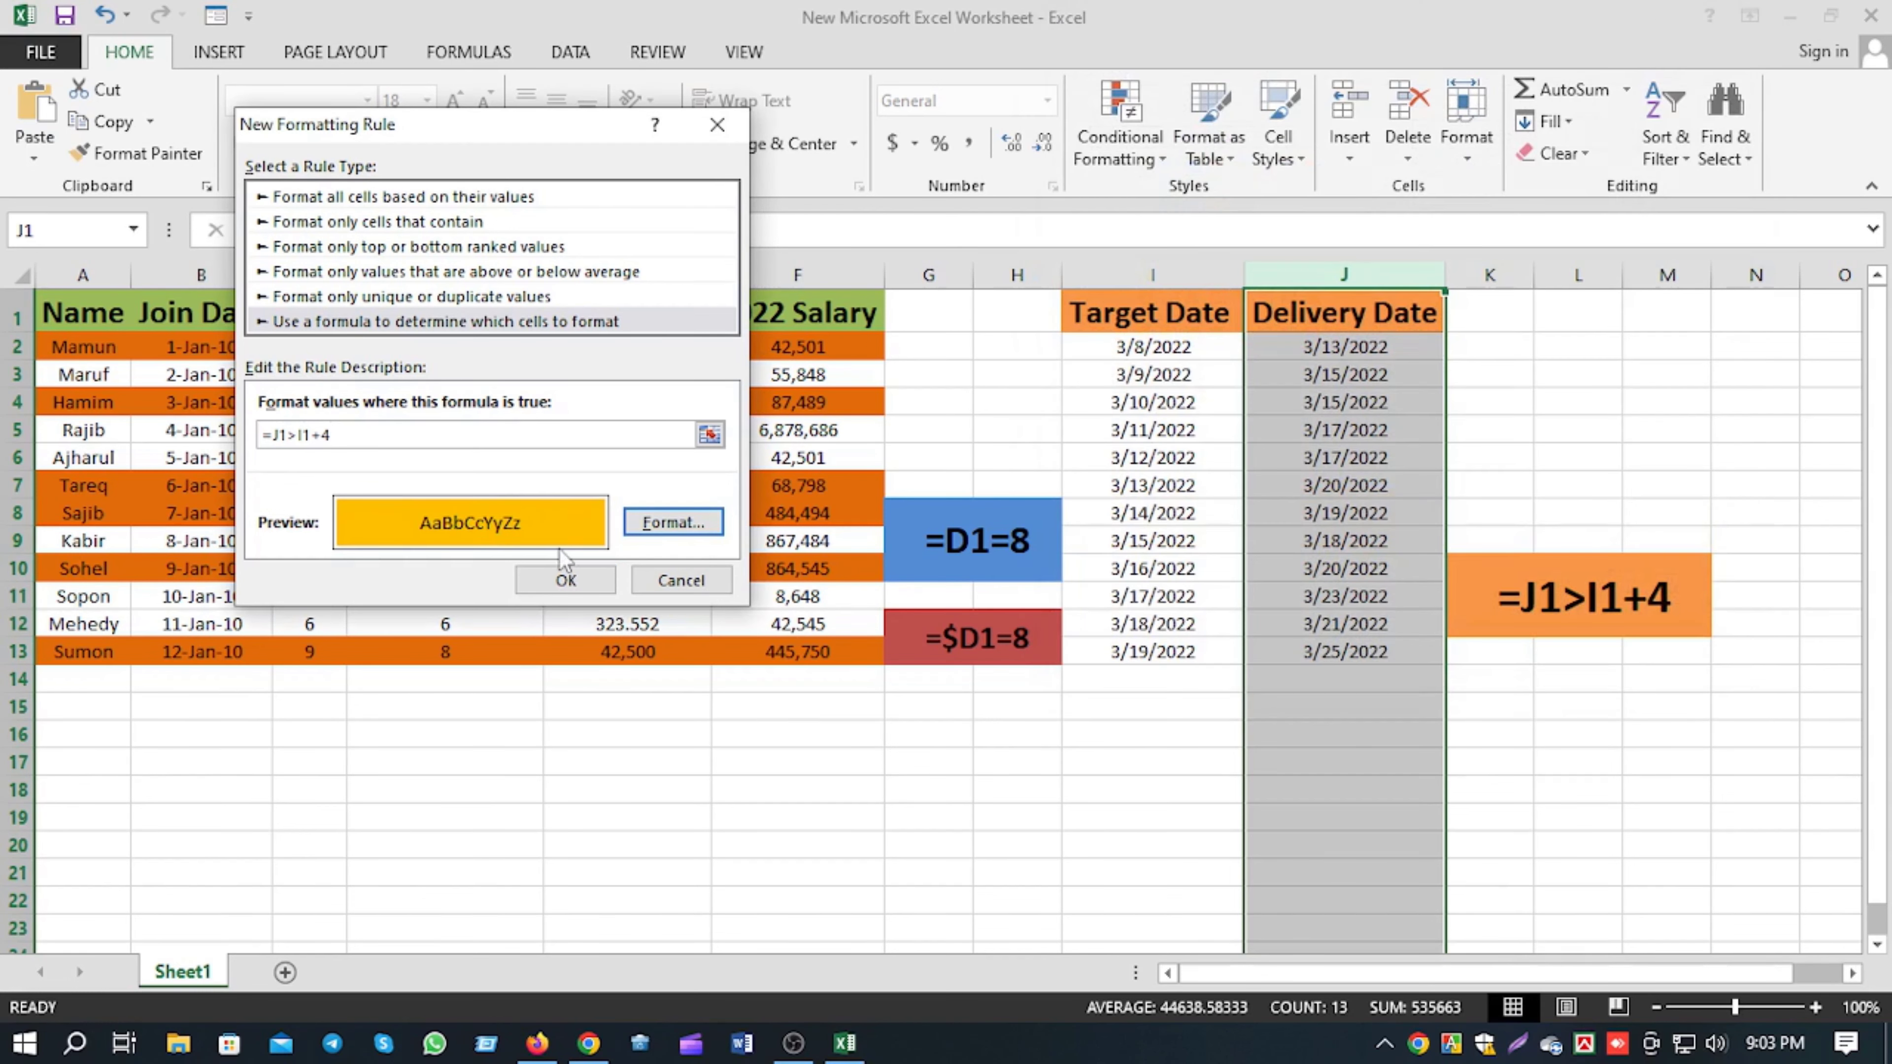
{"action": "left_click", "coordinate": [564, 580]}
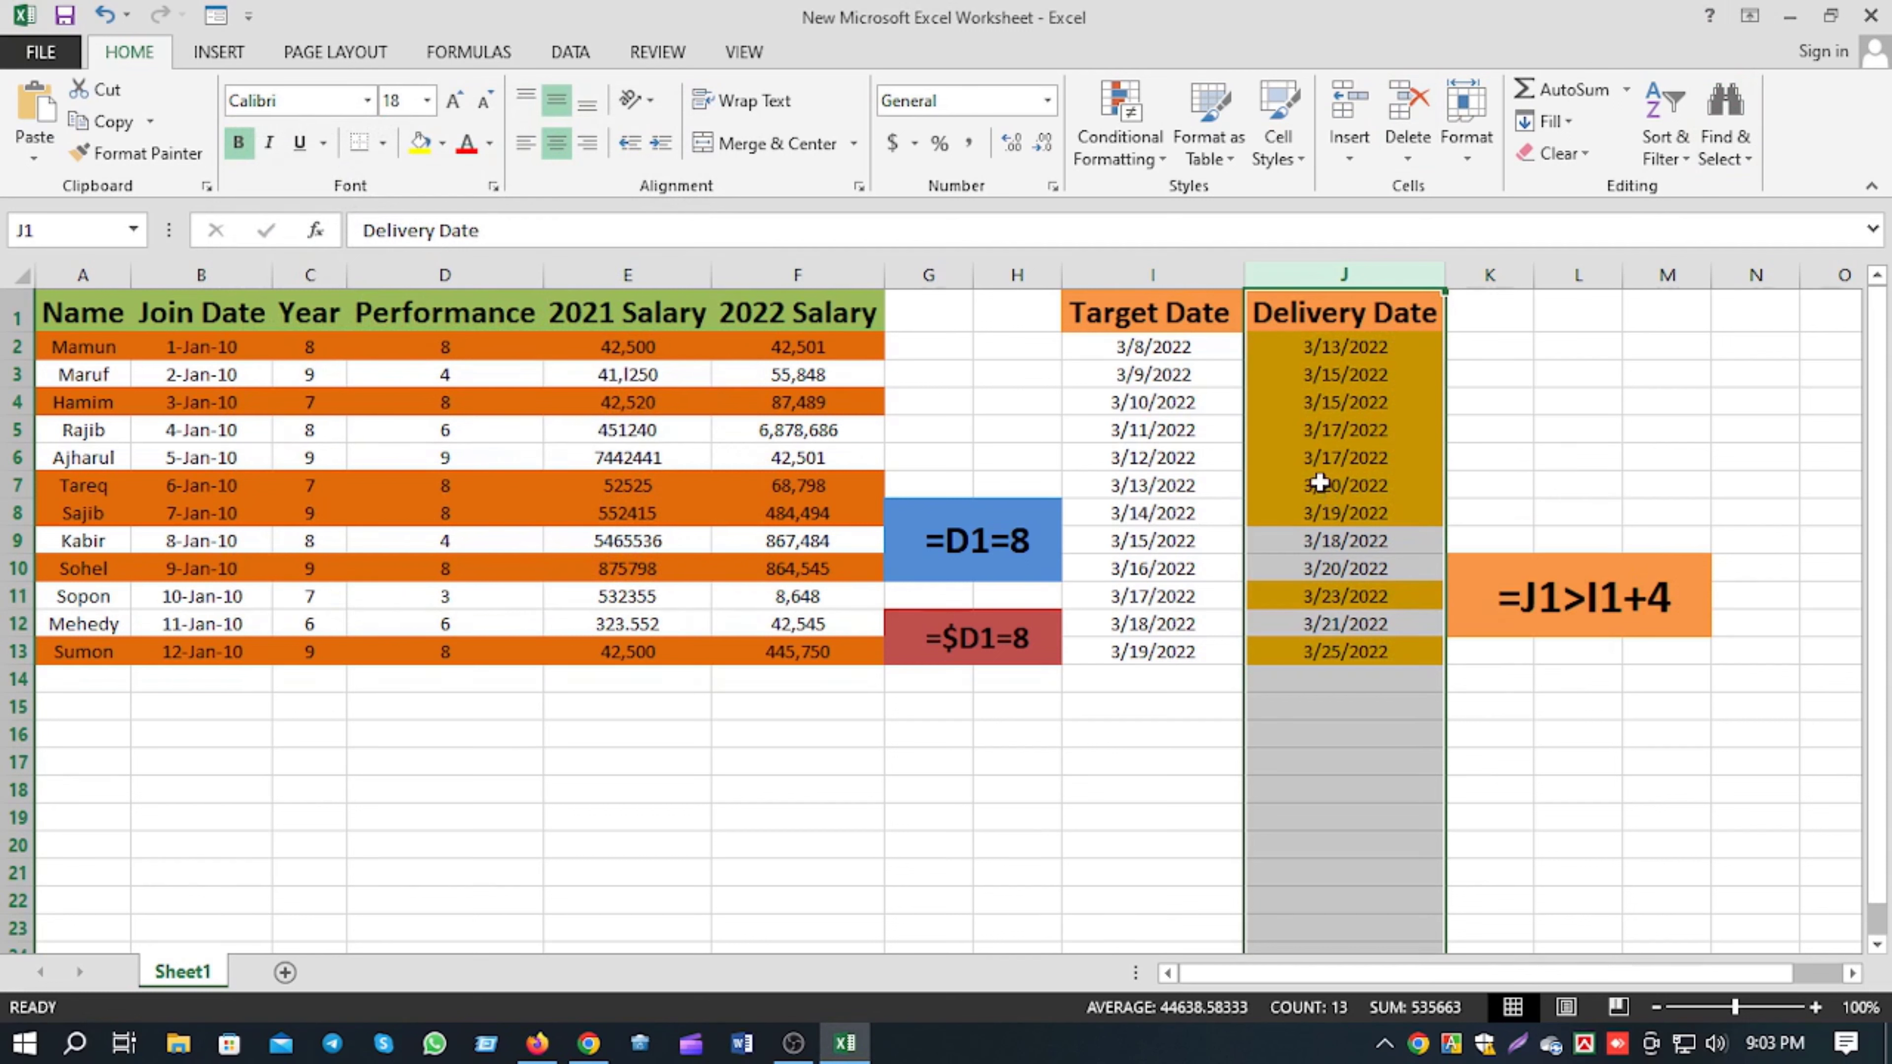
- Compare the target and delivery dates in rows 7 and 8, and change the delivery date in J7 to 3/18/2022
{"action": "left_click", "coordinate": [1196, 489]}
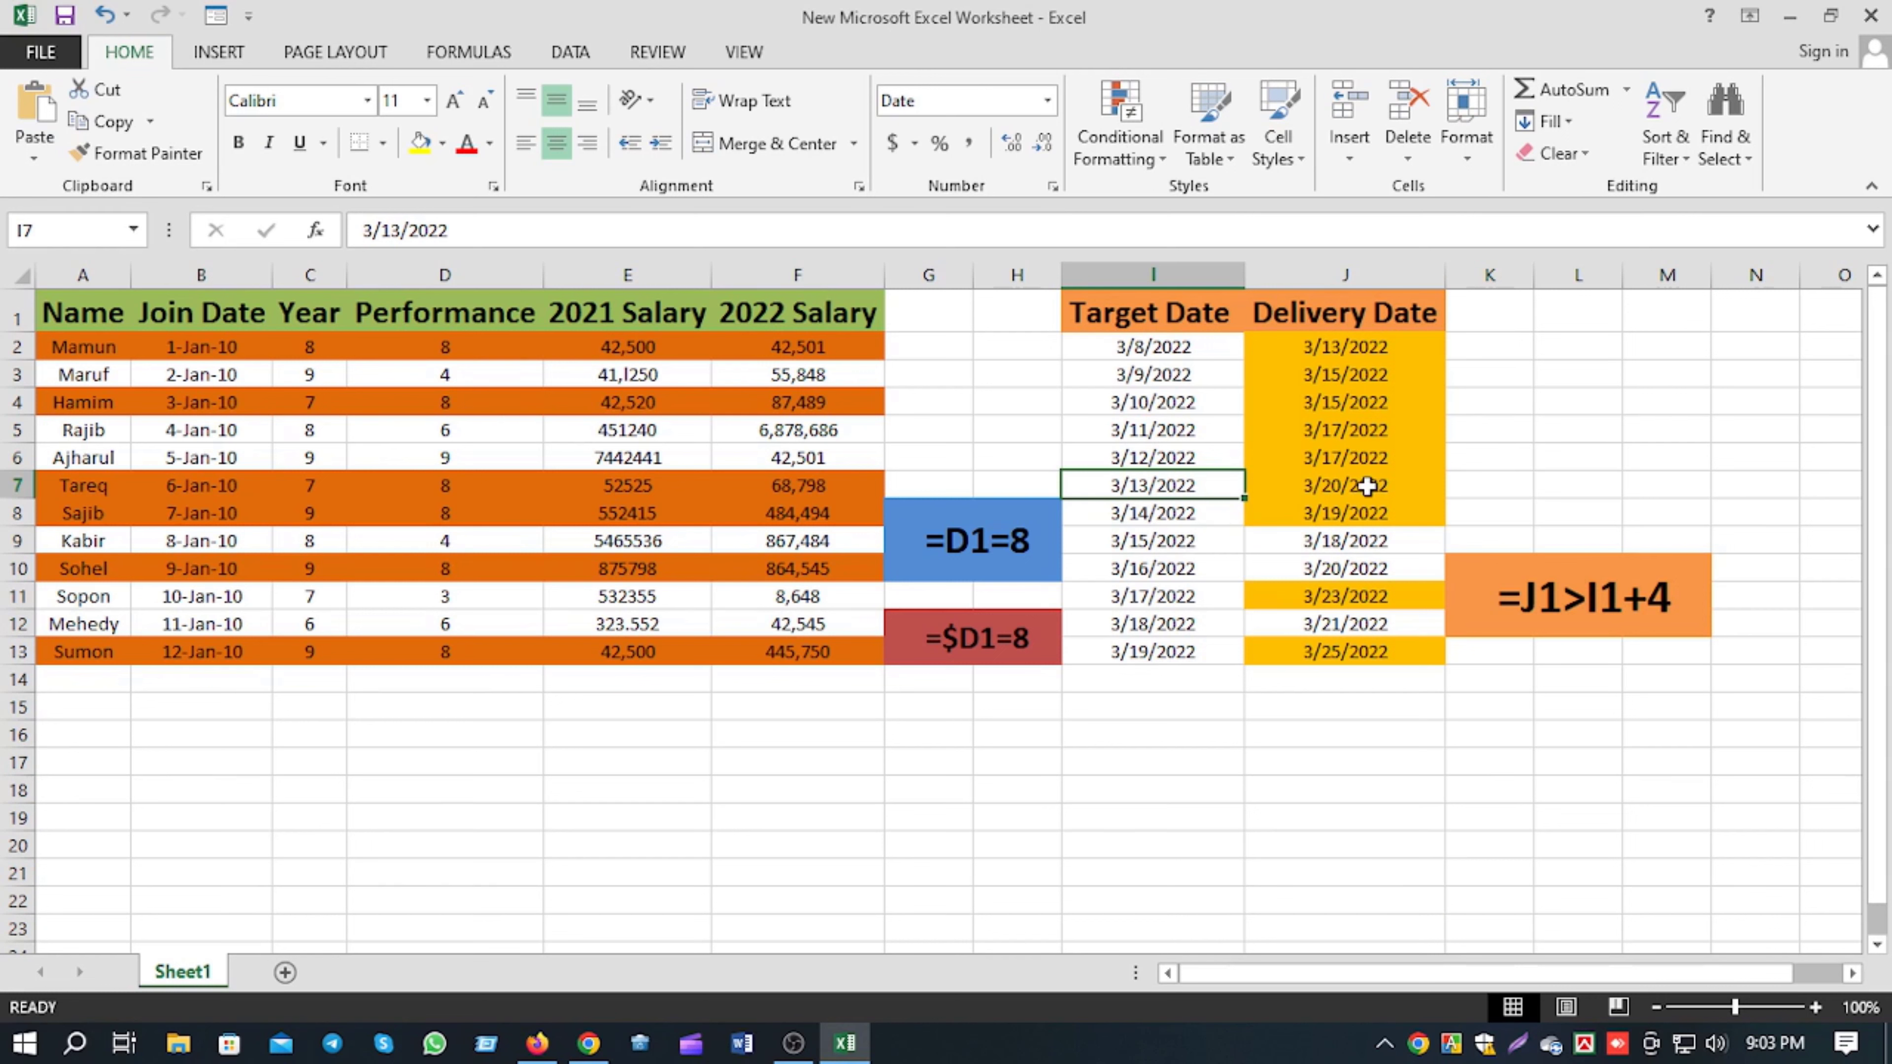
{"action": "left_click", "coordinate": [1190, 515]}
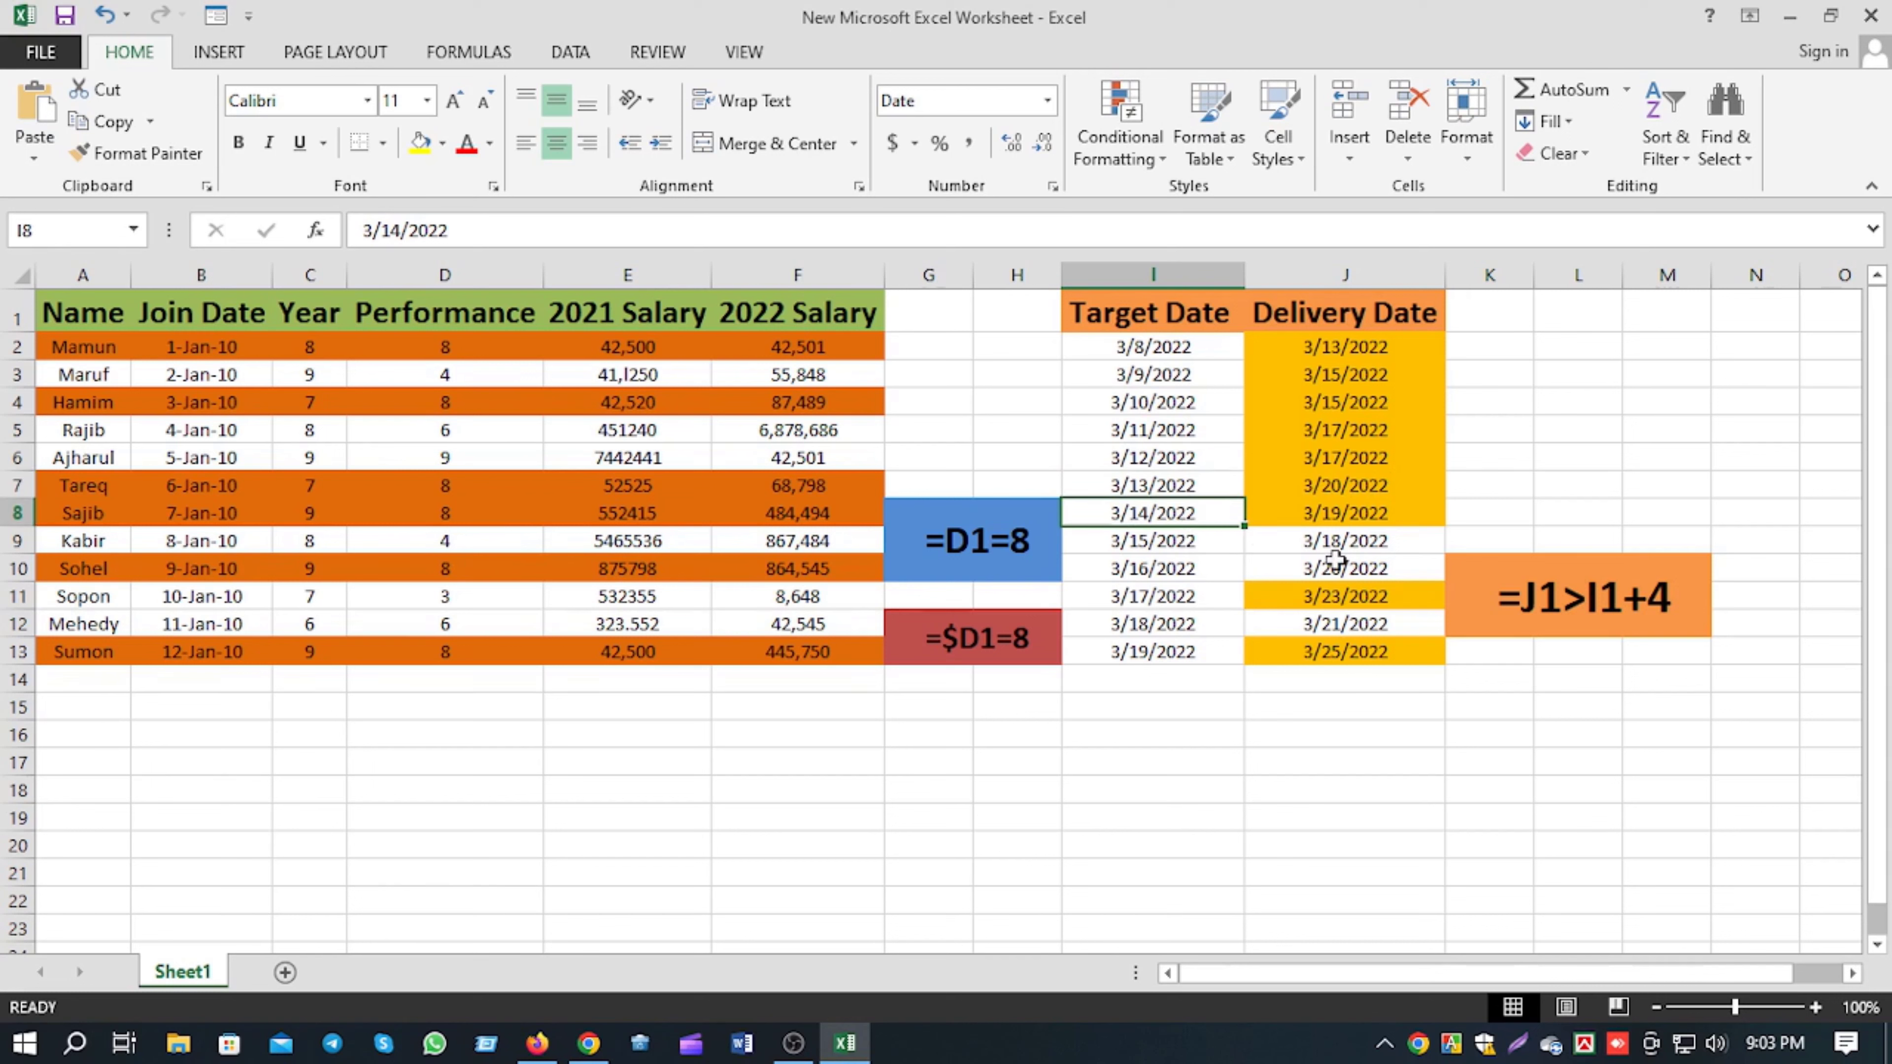
{"action": "left_click", "coordinate": [1346, 488]}
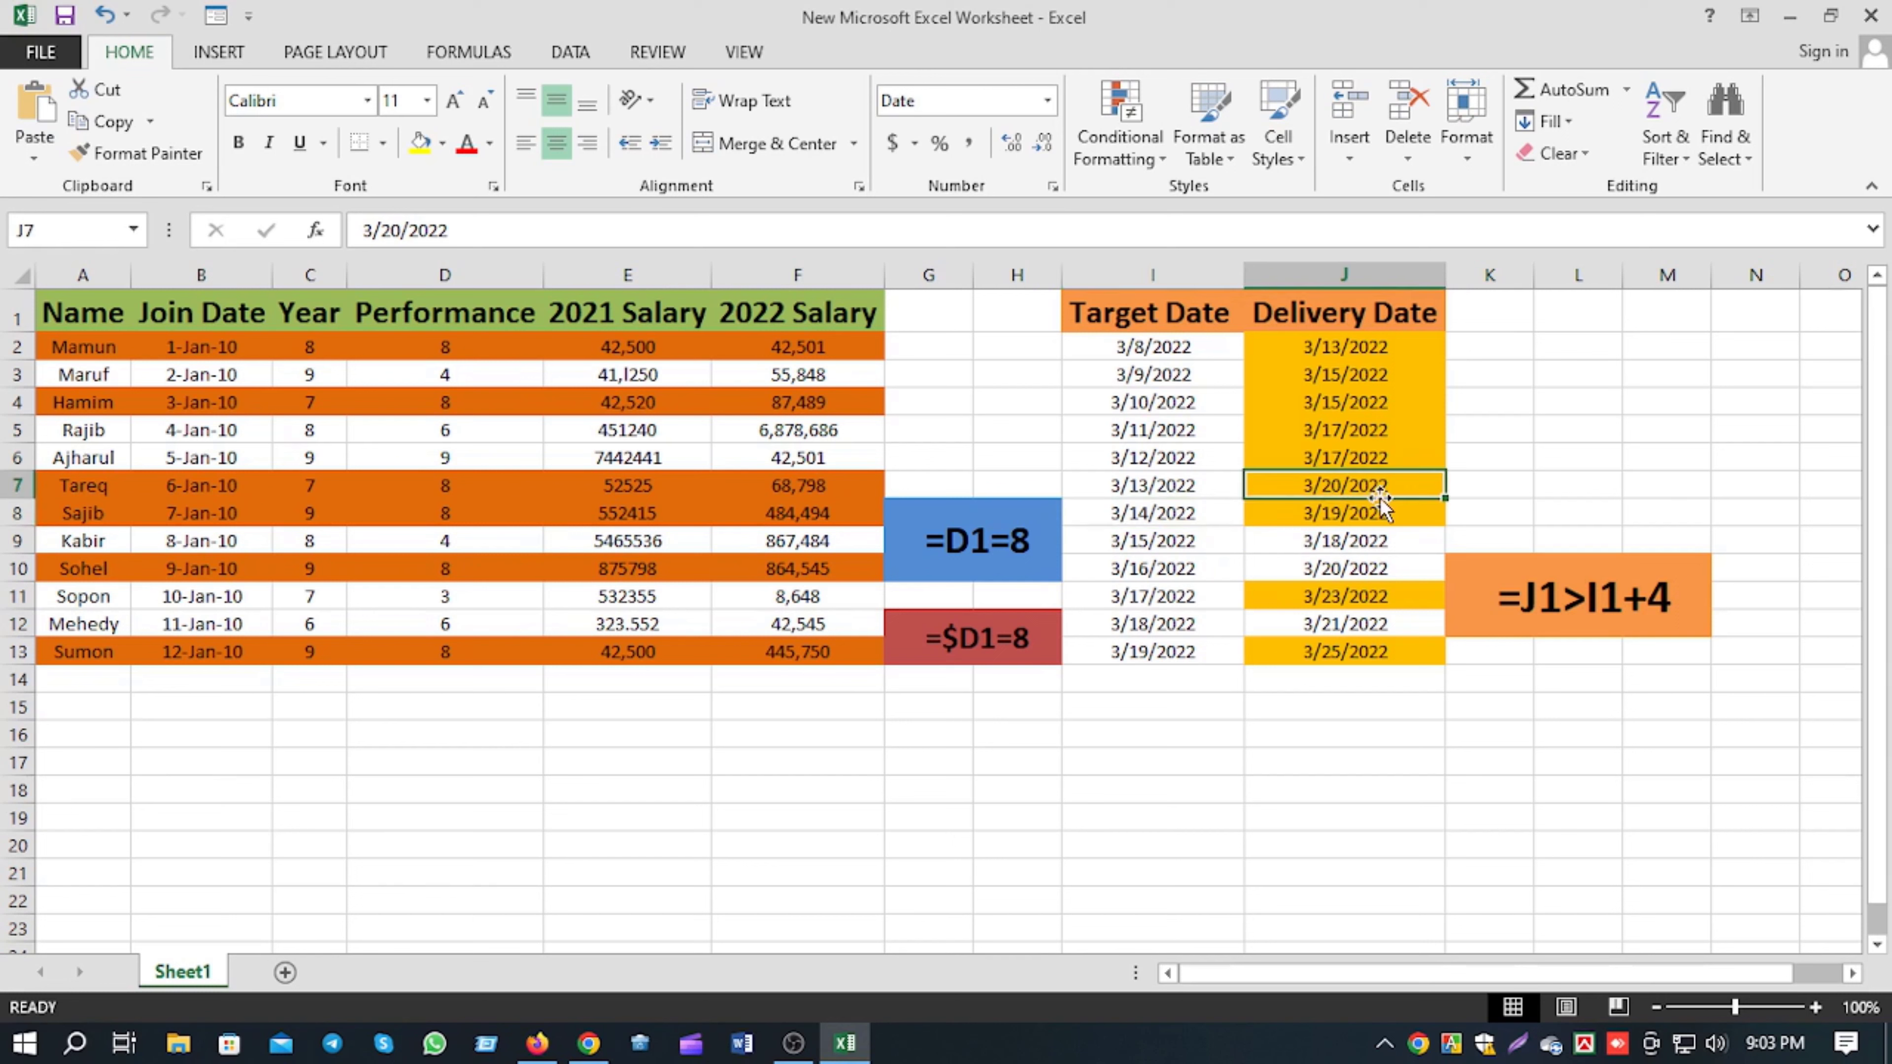
{"action": "double_click", "coordinate": [1334, 484]}
{"action": "left_click_drag", "start_coordinate": [1341, 484], "coordinate": [1322, 486]}
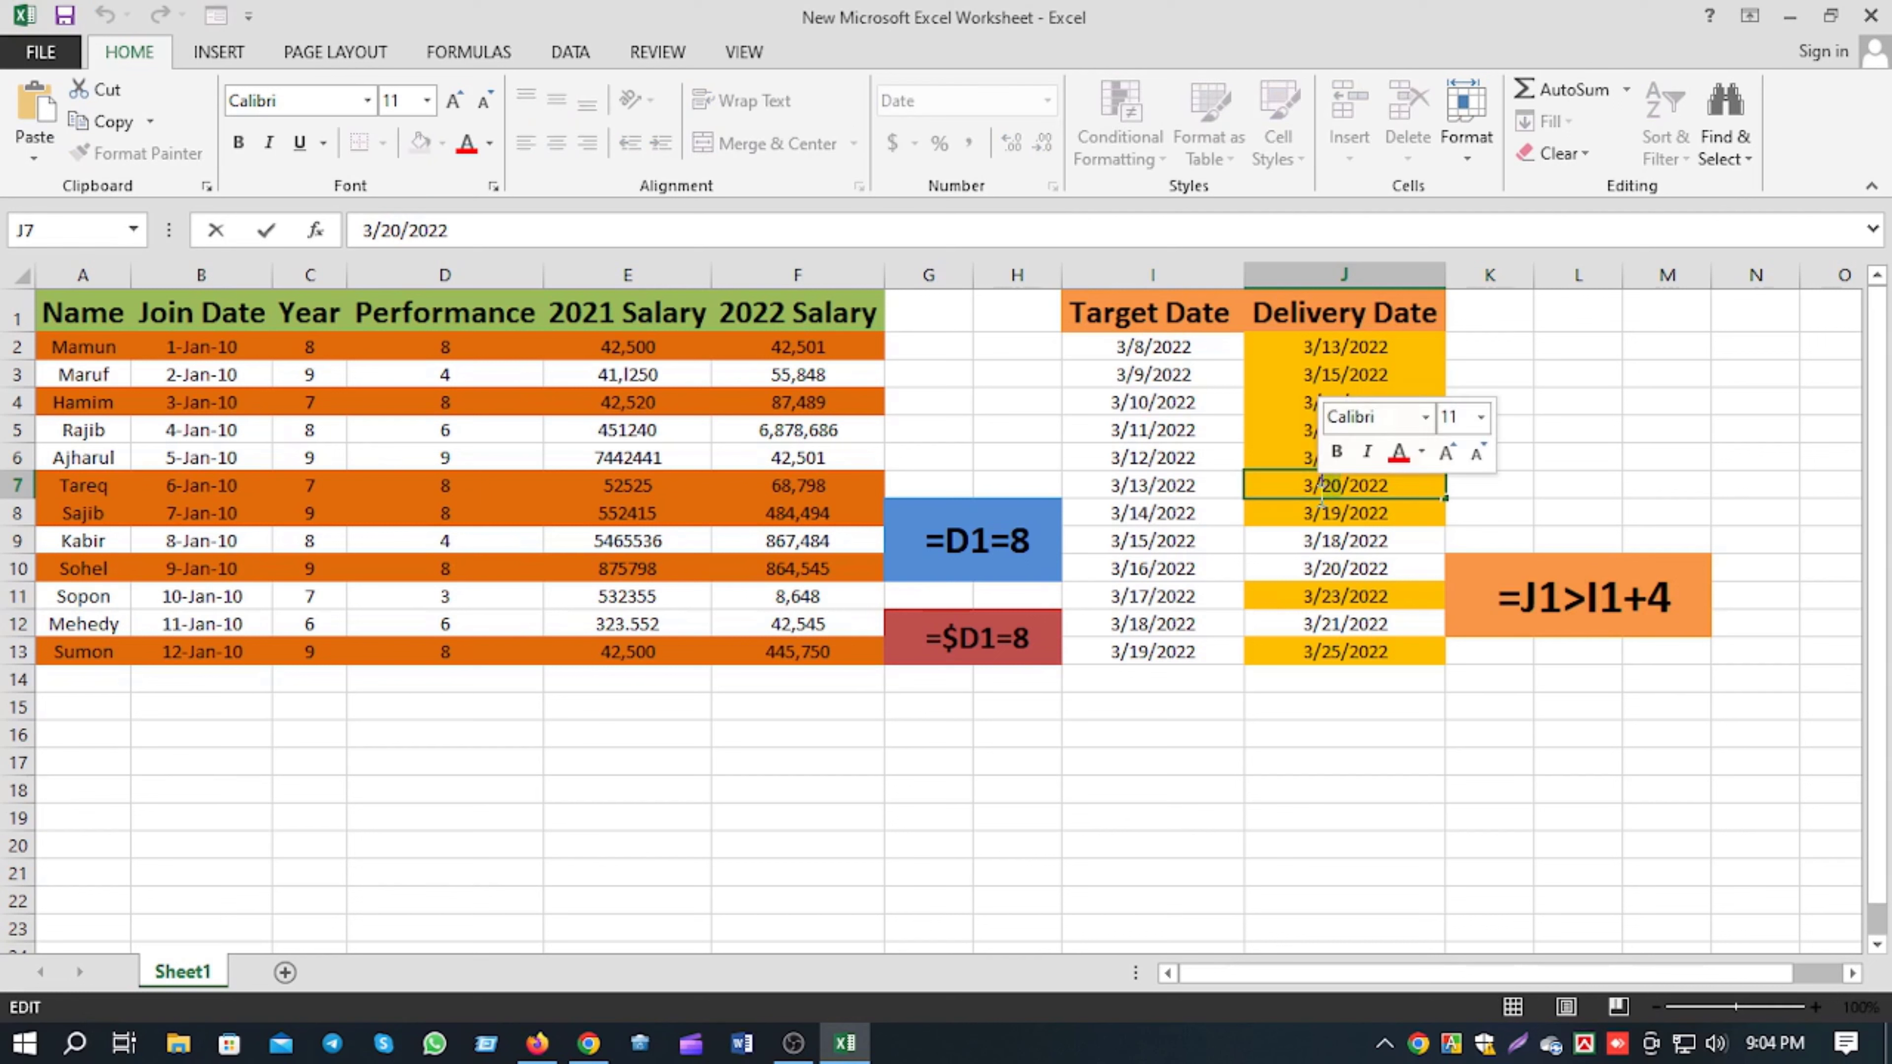
{"action": "type", "text": "18"}
{"action": "left_click", "coordinate": [1396, 562]}
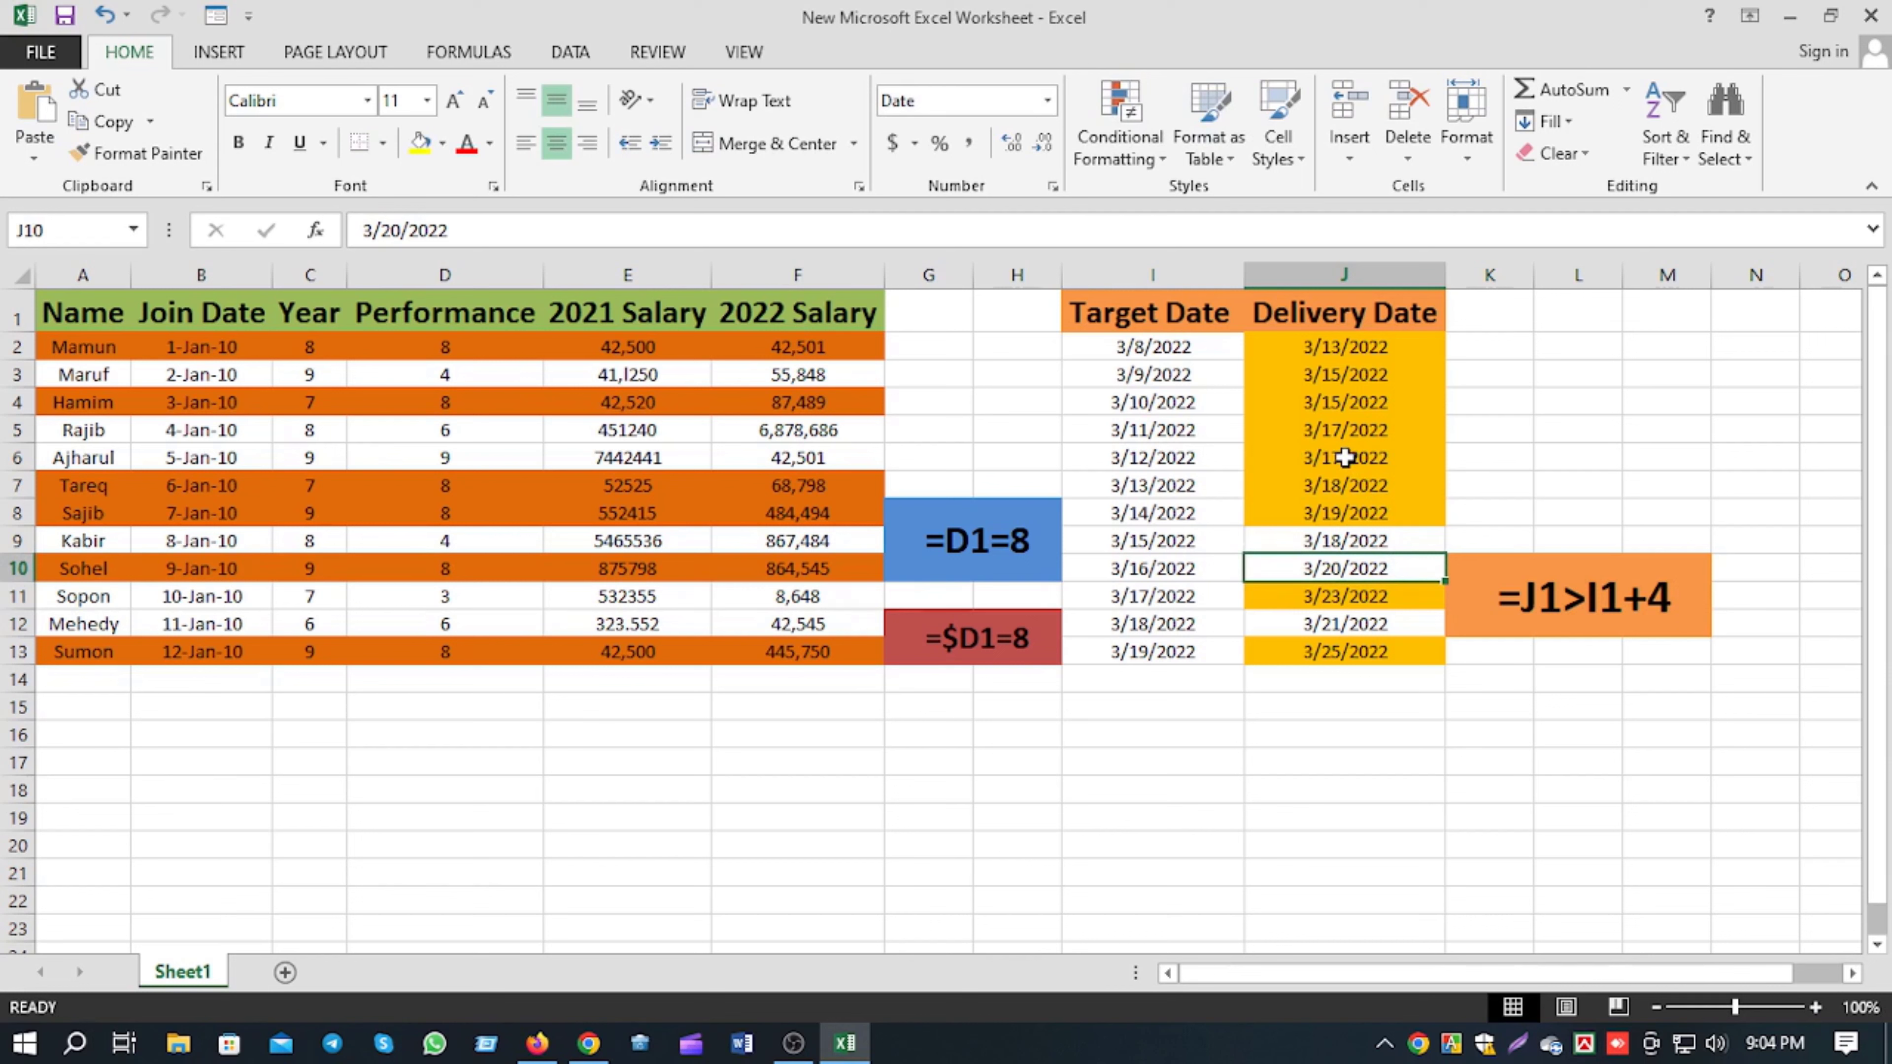
- Change the delivery date in J8 to 3/20/2022
{"action": "double_click", "coordinate": [1331, 515]}
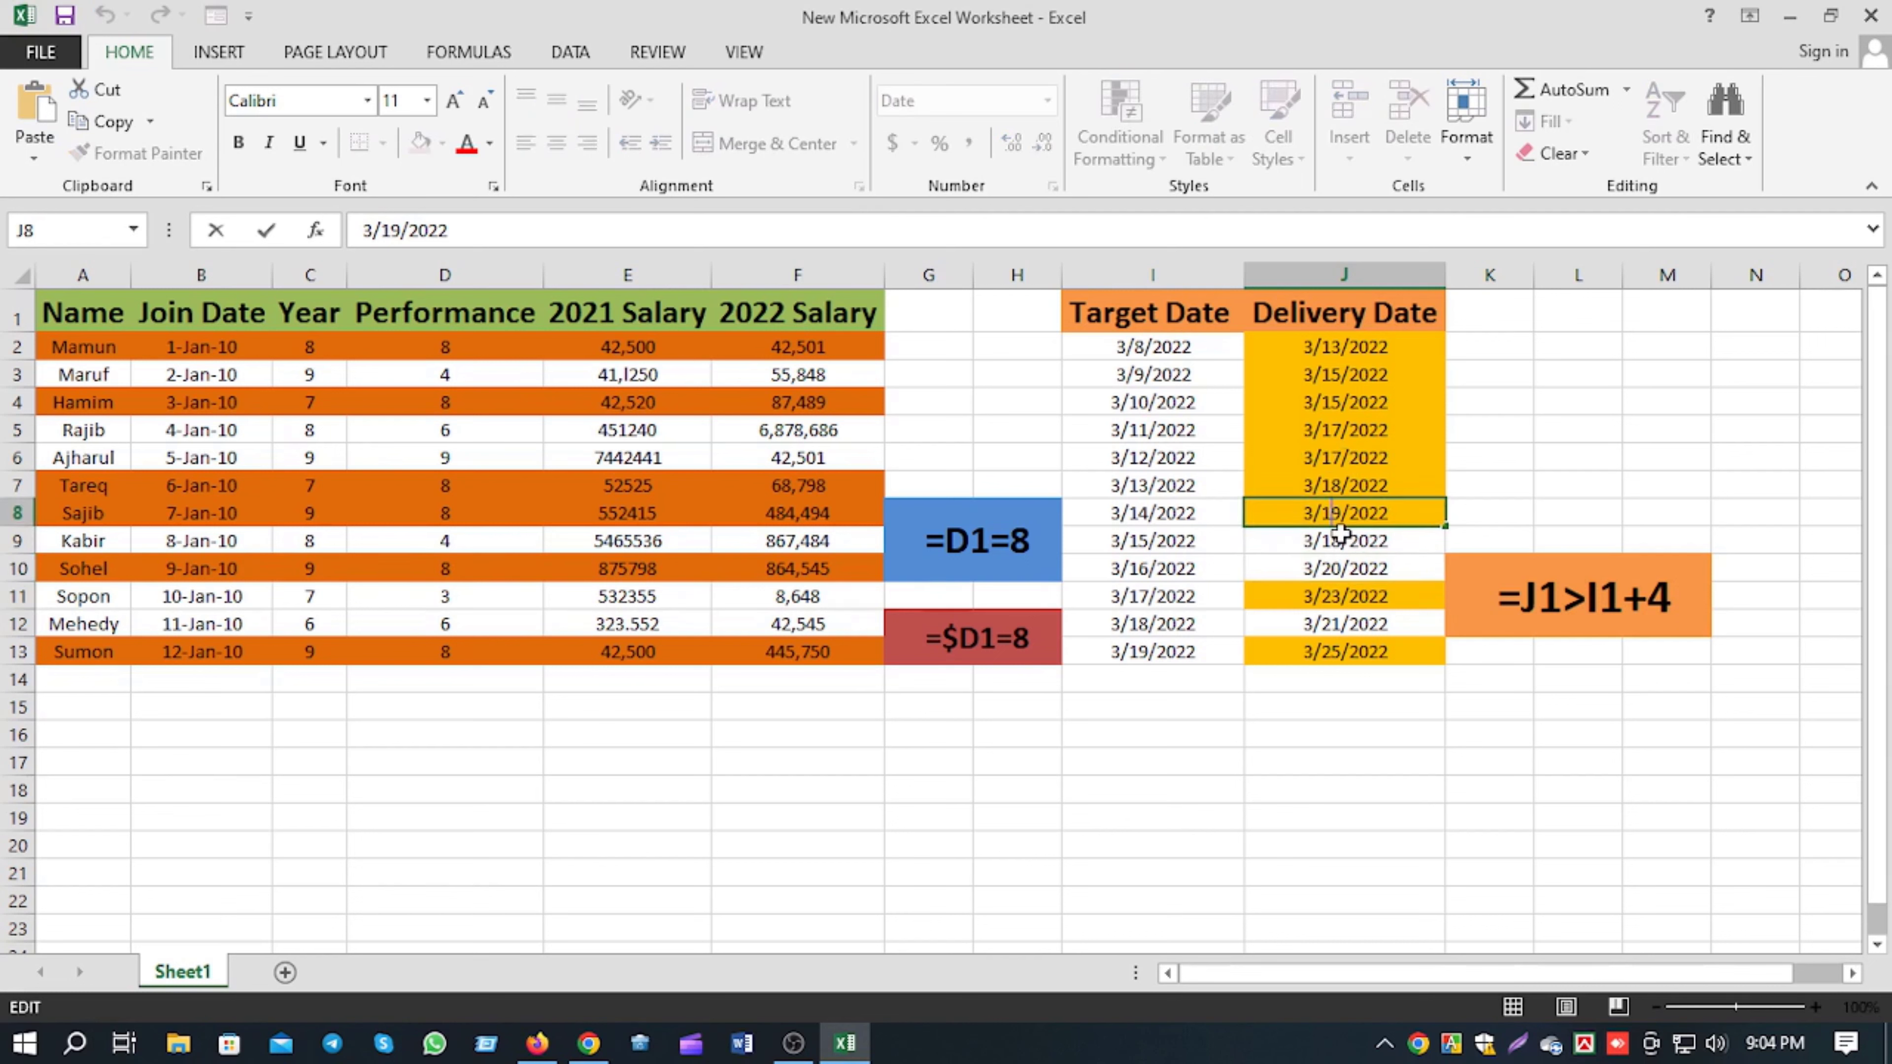
{"action": "left_click_drag", "start_coordinate": [1339, 513], "coordinate": [1327, 522]}
{"action": "type", "text": "20"}
{"action": "left_click", "coordinate": [1748, 423]}
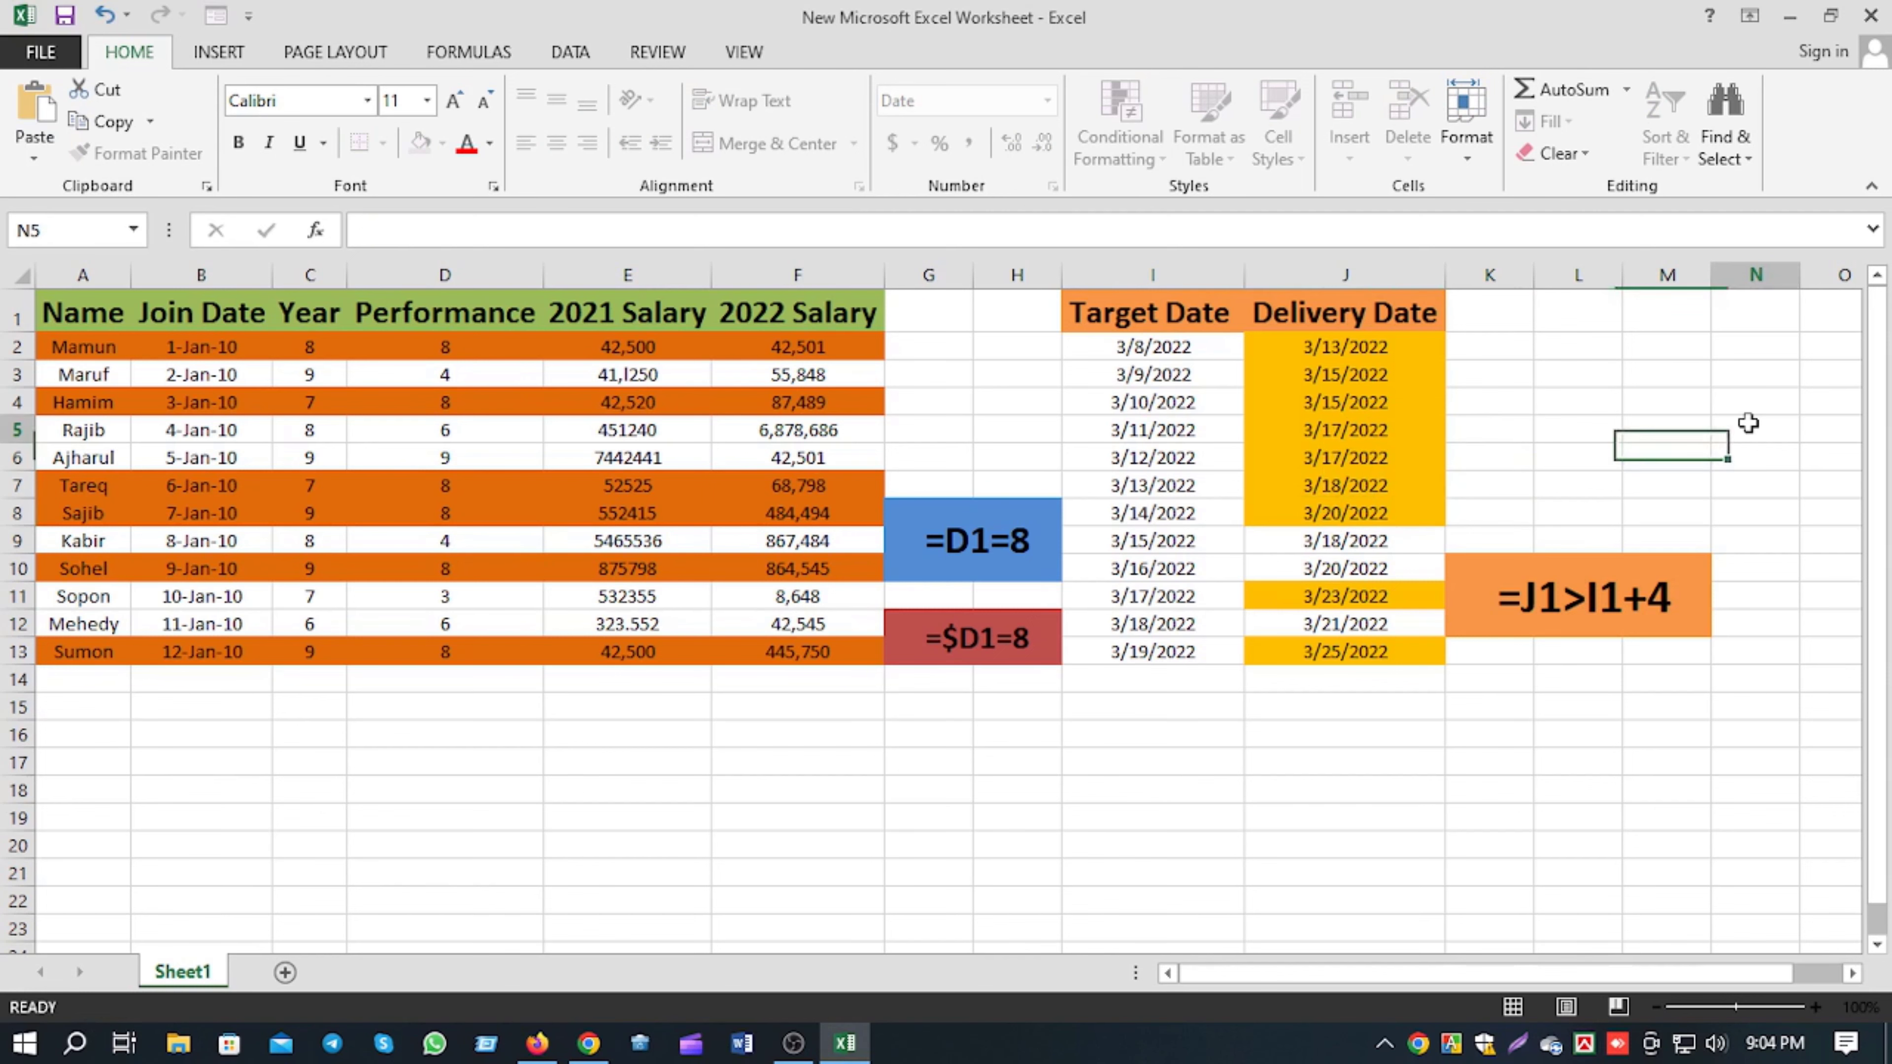
{"action": "left_click", "coordinate": [1346, 521]}
{"action": "scroll", "coordinate": [1308, 719], "scroll_direction": "down", "scroll_amount": 3}
{"action": "scroll", "coordinate": [1308, 719], "scroll_direction": "up", "scroll_amount": 3}
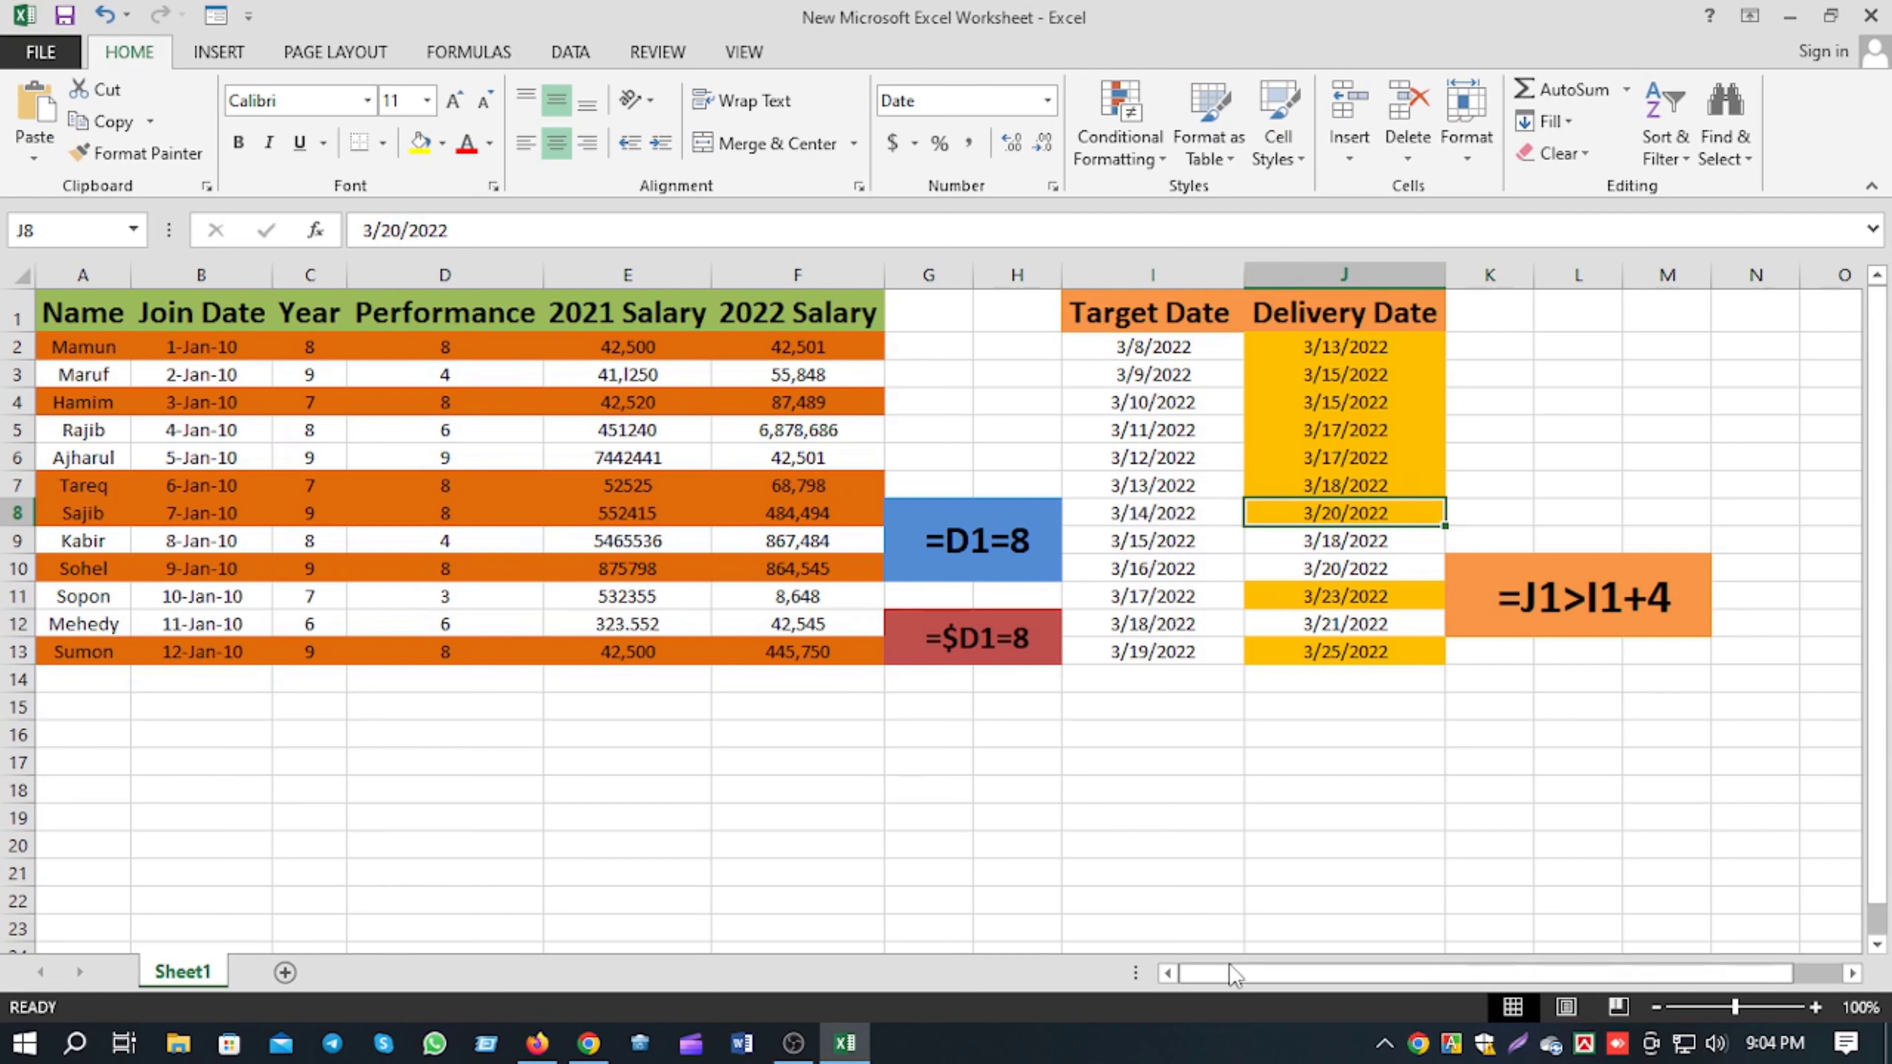
{"action": "left_click_drag", "start_coordinate": [1226, 979], "coordinate": [1197, 980]}
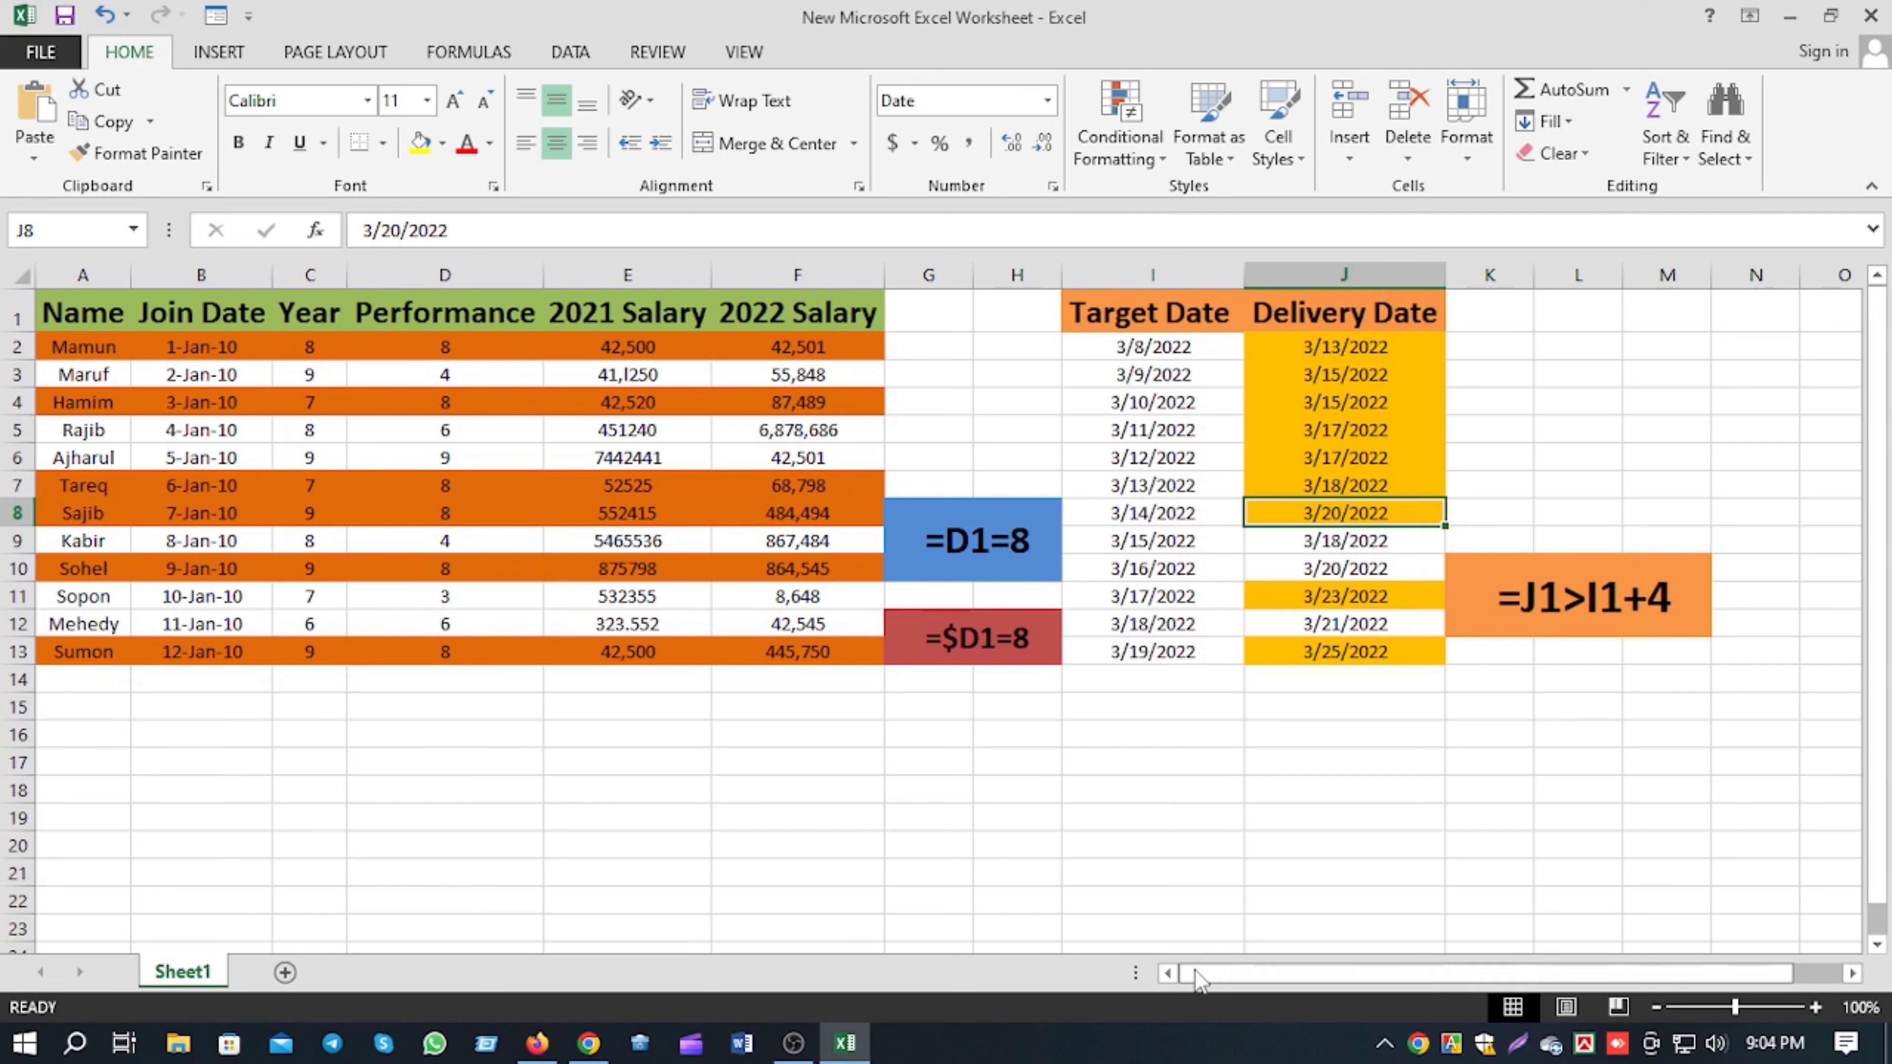